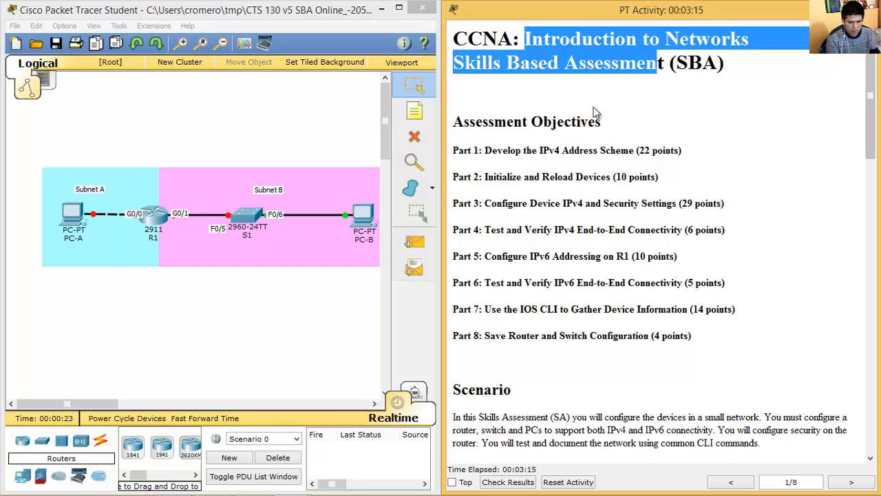
# Scroll through the Packet Tracer activity text to Part 1's addressing requirements.
pyautogui.moveTo(457, 39); pyautogui.dragTo(510, 40)
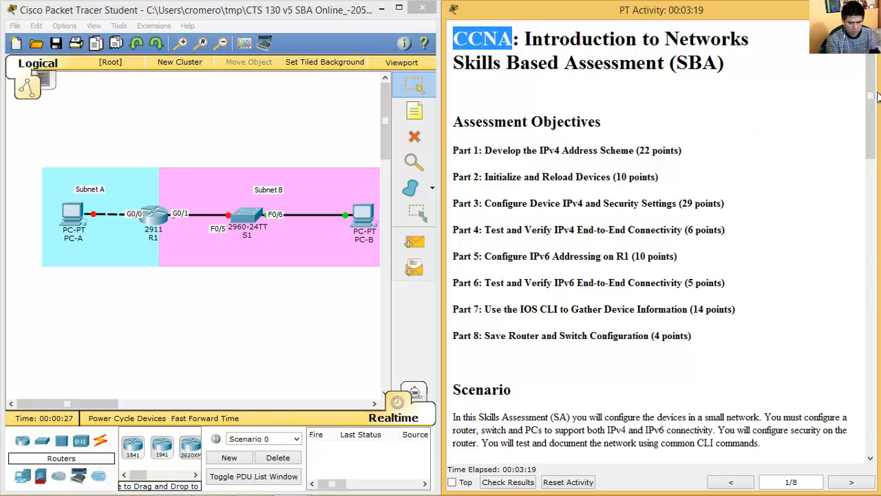
pyautogui.moveTo(873, 96); pyautogui.dragTo(873, 200)
pyautogui.moveTo(540, 213); pyautogui.dragTo(607, 201)
pyautogui.click(492, 169)
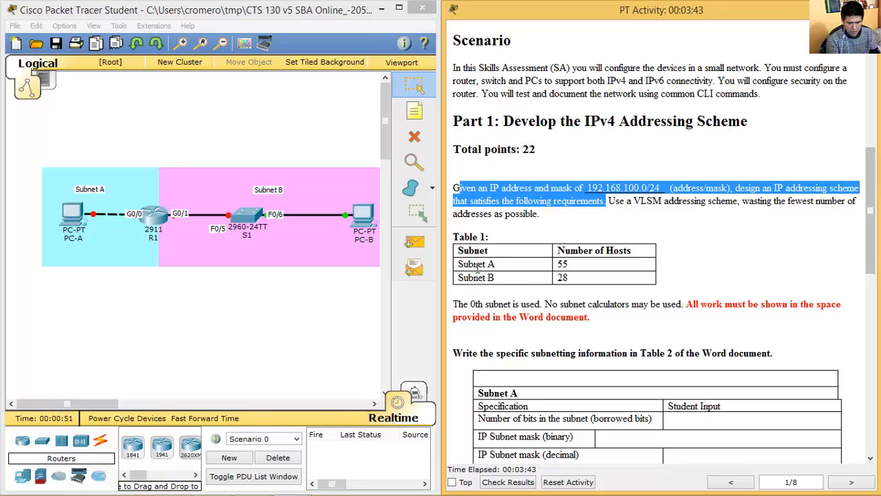
# Highlight Table 1's Subnet A and Subnet B host counts, then switch to the Excel subnetting workbook.
pyautogui.moveTo(460, 271); pyautogui.dragTo(567, 265)
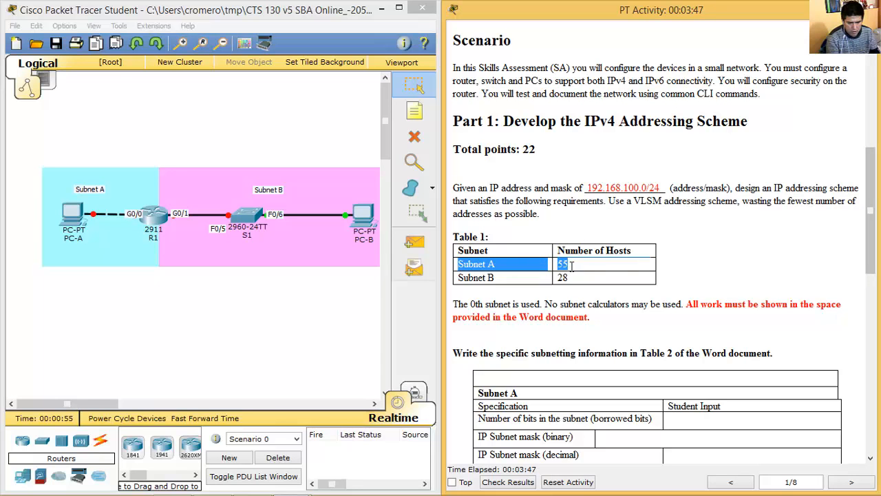
pyautogui.moveTo(571, 265); pyautogui.dragTo(571, 275)
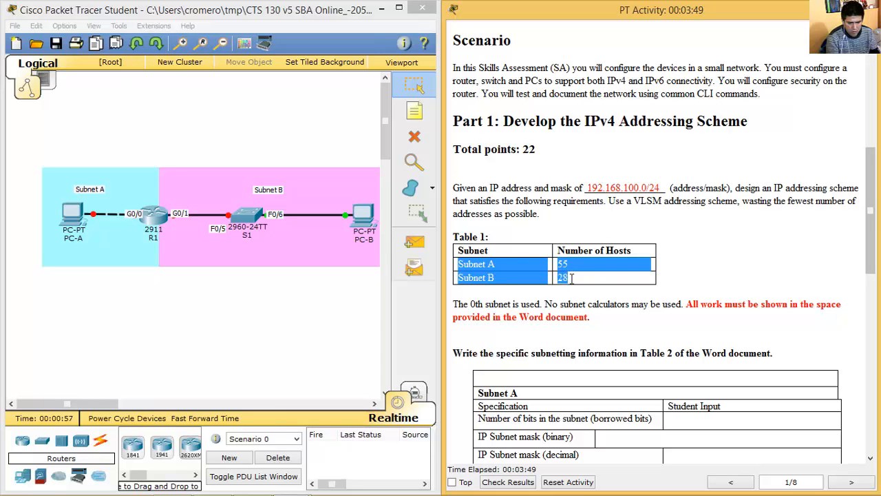
pyautogui.click(250, 482)
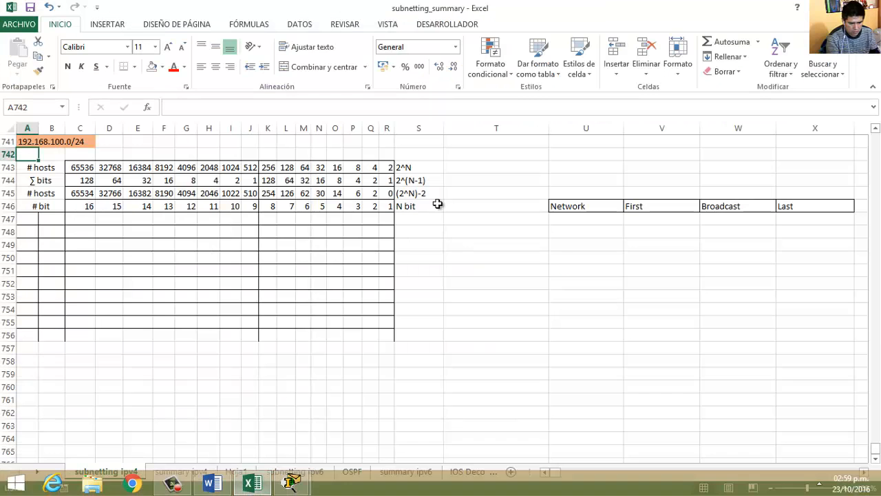
# Enter the labels 'subnet A' and 'Subnet B' beside the bit table.
pyautogui.click(470, 219)
pyautogui.write('subnet A')
pyautogui.press('Return')
pyautogui.press('Return')
pyautogui.write('Subnet B')
pyautogui.press('Return')
# Correct the first label so it reads 'Subnet A - 55 hosts'.
pyautogui.press('Up')
pyautogui.press('Up')
pyautogui.press('Up')
pyautogui.press('F2')
pyautogui.press('Home')
pyautogui.press('Delete')
pyautogui.press('Delete')
pyautogui.write('Su')
pyautogui.press('End')
pyautogui.write('- 55 hosts')
pyautogui.press('Return')
# Extend the second label to read 'Subnet B - 28 hosts'.
pyautogui.press('Down')
pyautogui.press('F2')
pyautogui.write('- 28 hosts')
pyautogui.press('Return')
# Check the label and the 192.168.100.0/24 address cell, then go to column A of row 747.
pyautogui.click(493, 220)
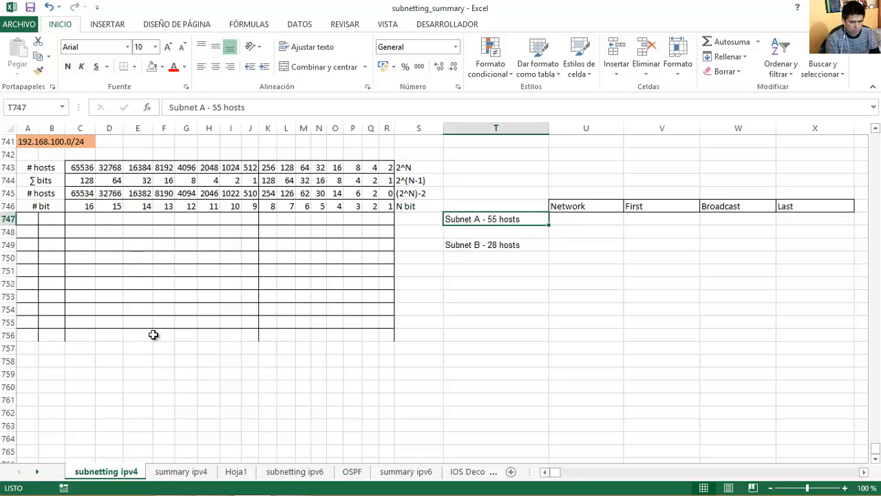
pyautogui.click(33, 145)
pyautogui.click(50, 145)
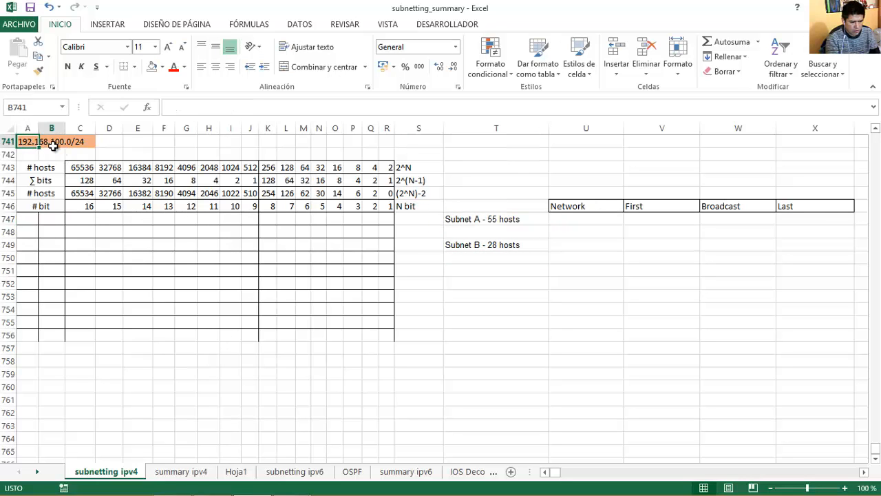
pyautogui.click(74, 142)
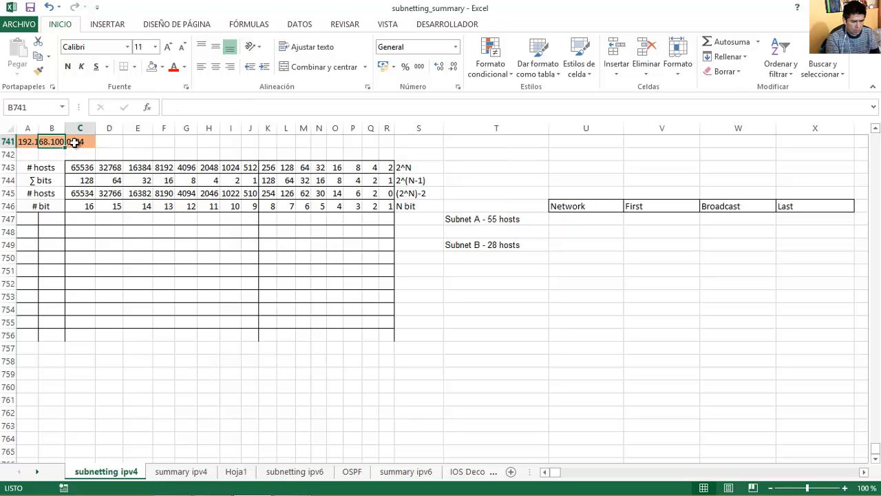
pyautogui.click(28, 141)
pyautogui.click(28, 221)
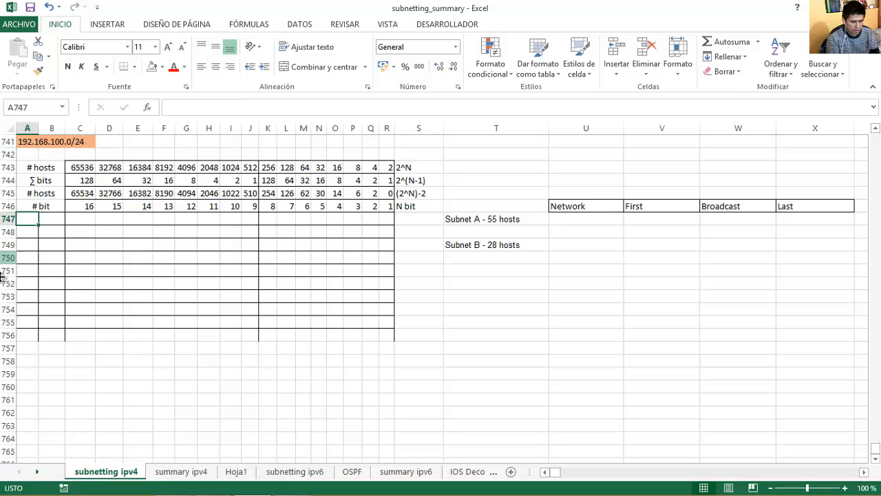
# Enter 192 and 168, then third-octet bits 0 1 1 0 0 1 0 0 across row 747.
pyautogui.write('19')
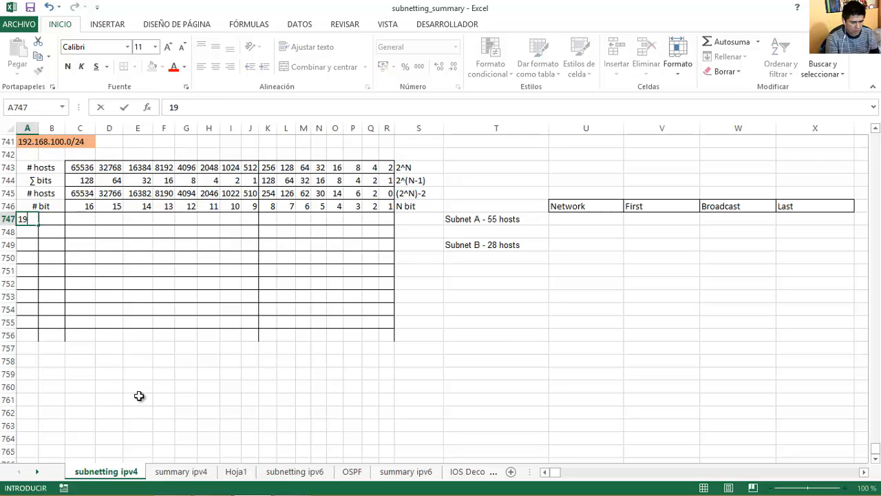
pyautogui.write('2')
pyautogui.press('Tab')
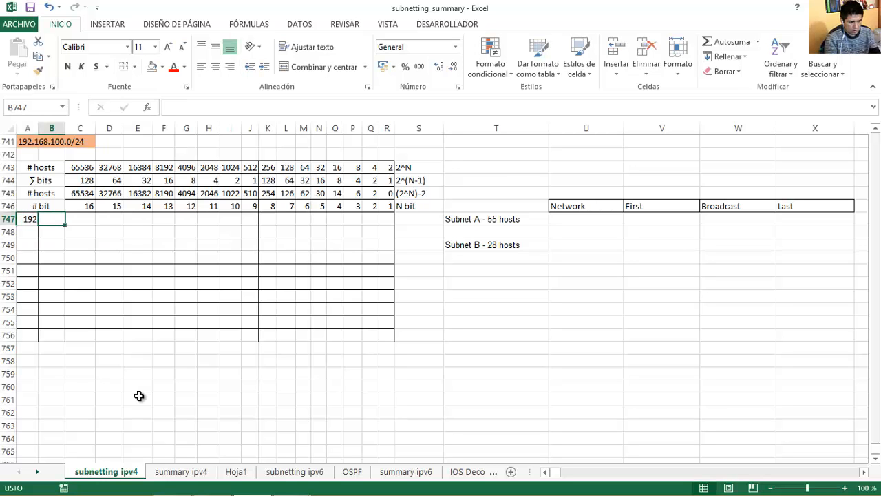
pyautogui.write('168')
pyautogui.press('Tab')
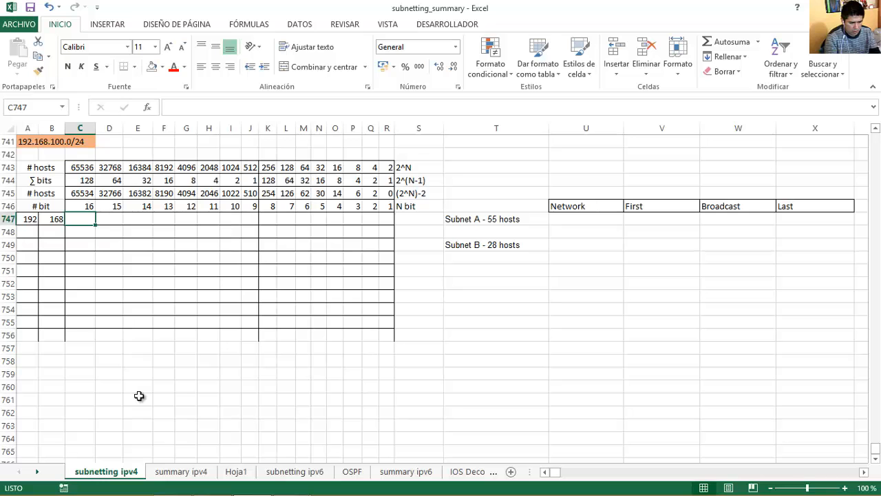
pyautogui.write('0')
pyautogui.press('Tab')
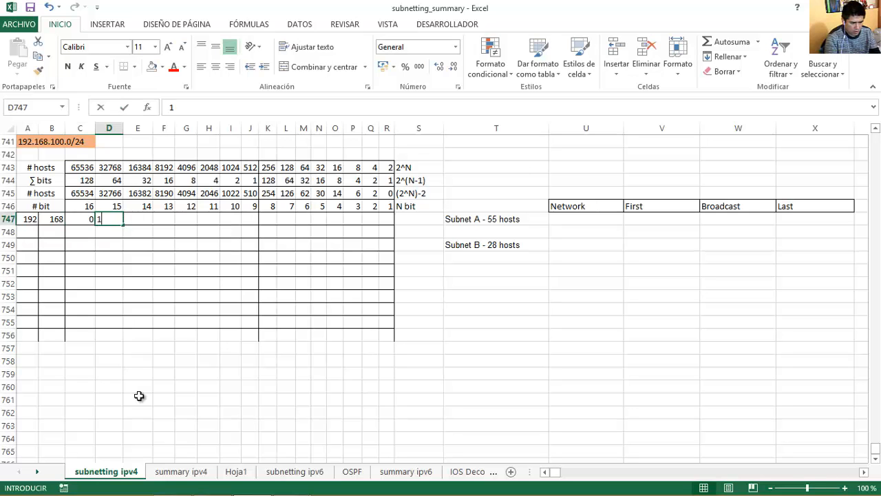
pyautogui.write('1')
pyautogui.press('Tab')
pyautogui.write('1')
pyautogui.press('Tab')
pyautogui.write('0')
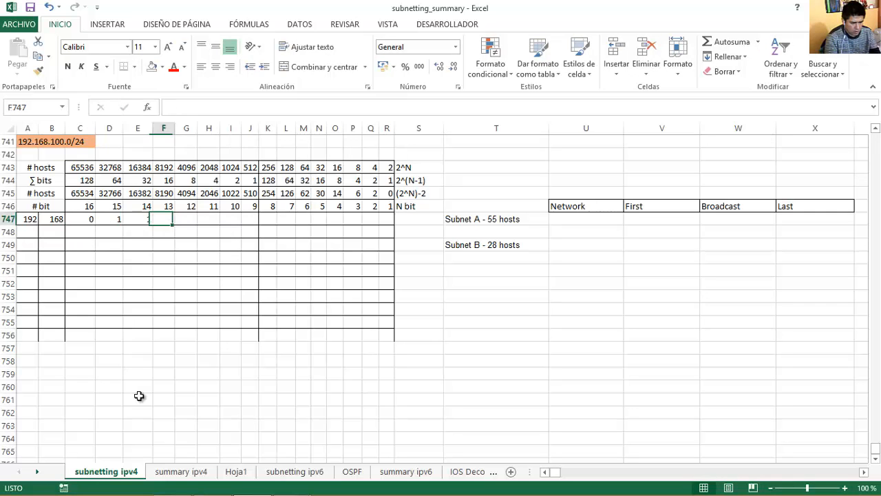
pyautogui.press('Tab')
pyautogui.write('0')
pyautogui.press('Tab')
pyautogui.write('1')
pyautogui.press('Tab')
pyautogui.write('0')
pyautogui.press('Tab')
pyautogui.write('0')
pyautogui.press('Tab')
# Select and check the eight third-octet bits that represent 100.
pyautogui.moveTo(77, 219); pyautogui.dragTo(249, 218)
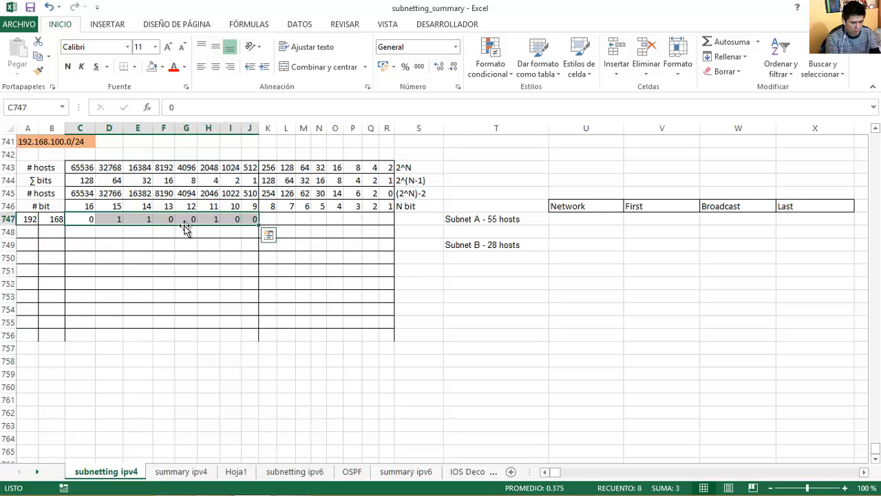
pyautogui.click(118, 219)
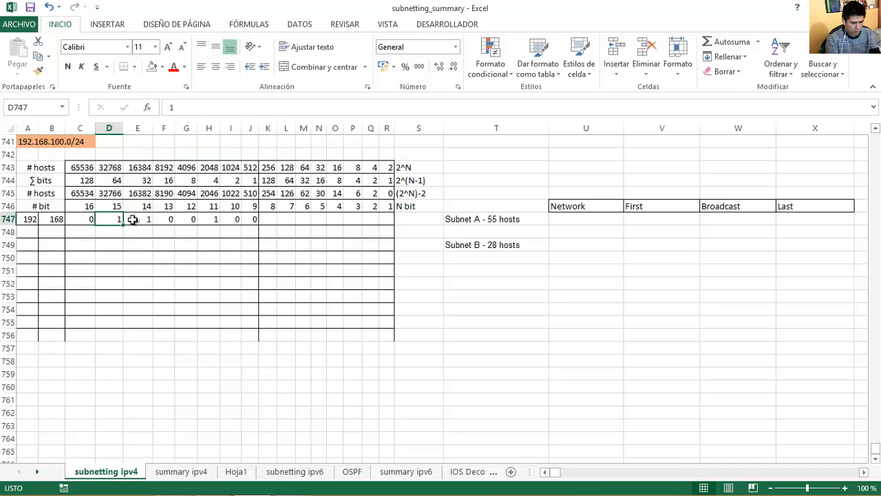
pyautogui.click(131, 219)
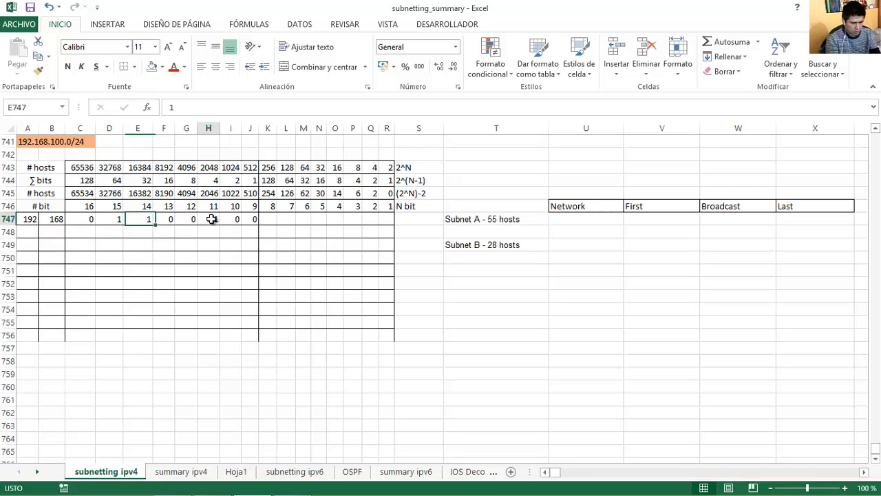
pyautogui.moveTo(83, 219); pyautogui.dragTo(250, 219)
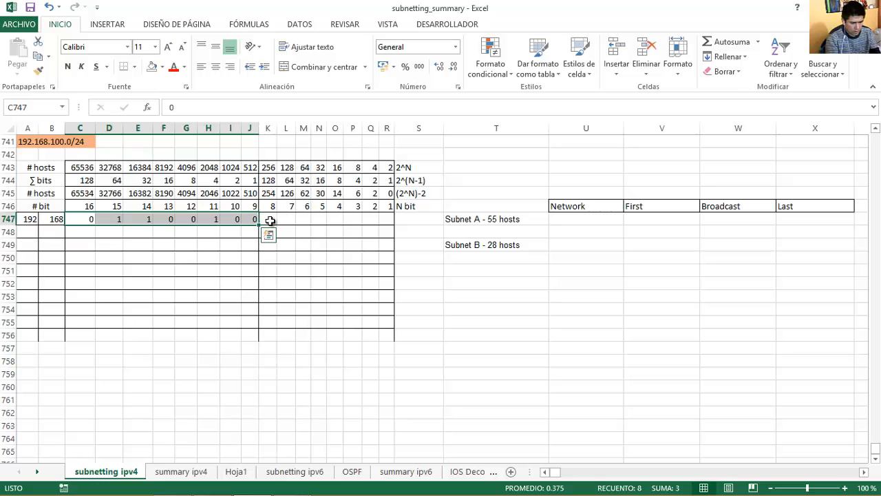
# Fill K747 through R747 with eight 0 bits for the fourth octet.
pyautogui.click(271, 221)
pyautogui.write('0')
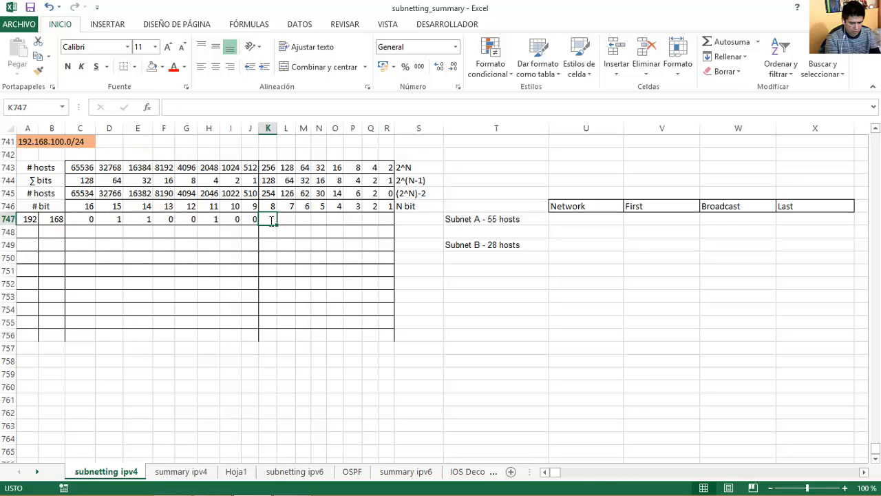
pyautogui.press('Right')
pyautogui.write('0\t0\t0\t0\t0\t0\t0')
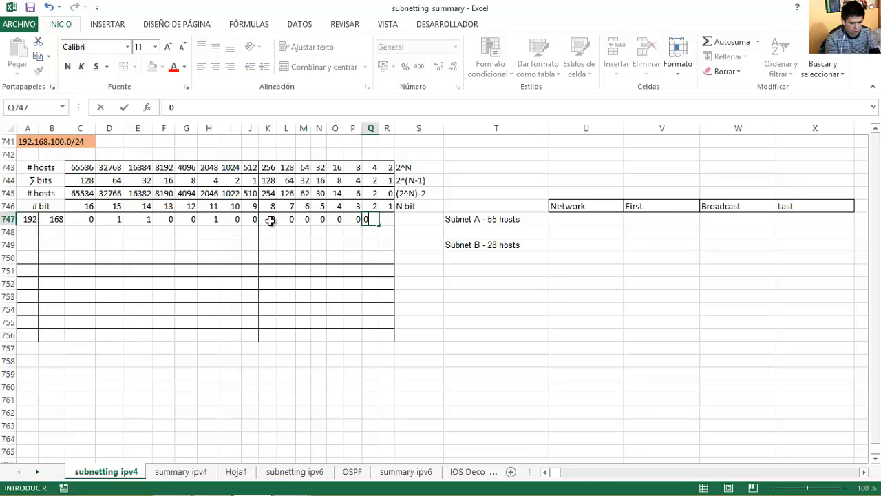
pyautogui.press('Tab')
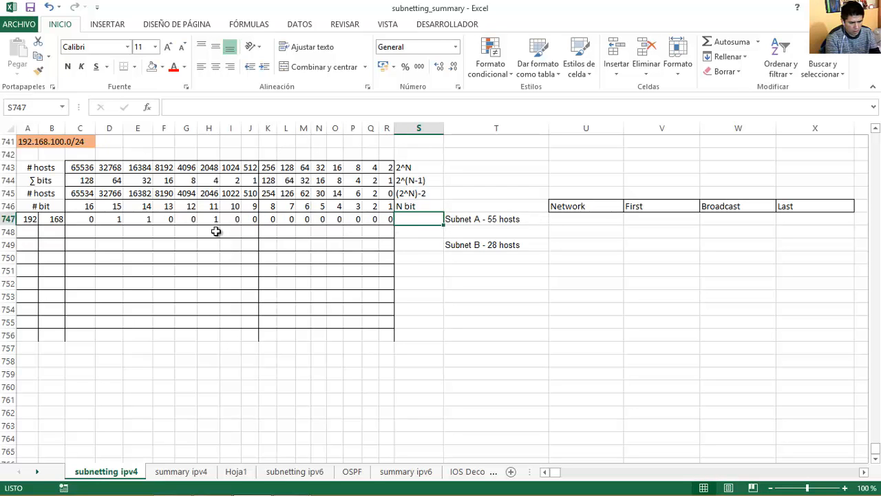
# Compare the 55-host requirement with the usable-hosts row to find the 62-host column.
pyautogui.click(496, 218)
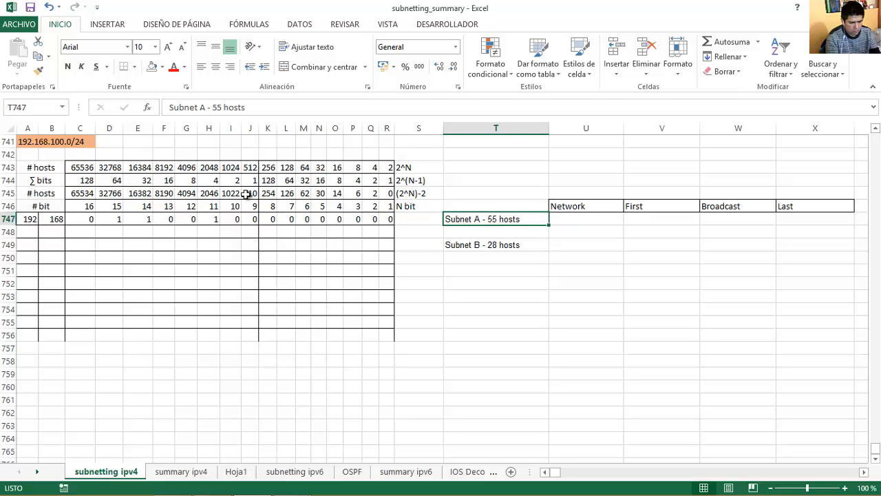
pyautogui.click(26, 193)
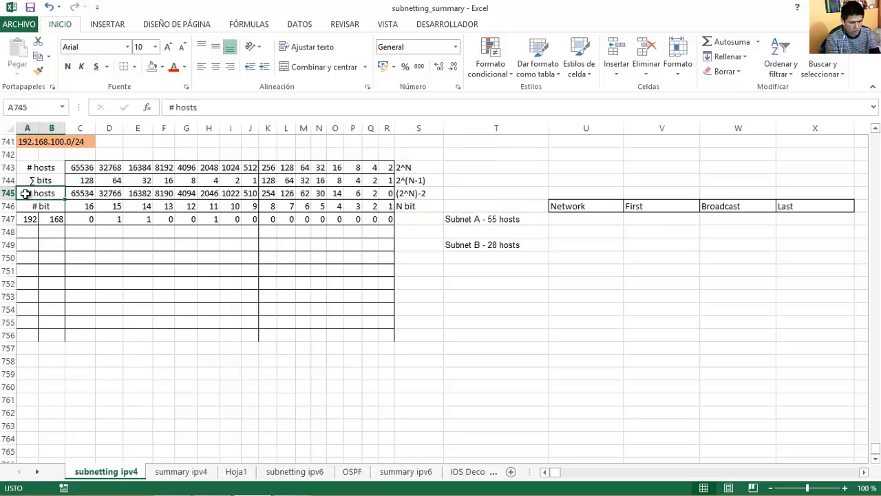
pyautogui.click(305, 194)
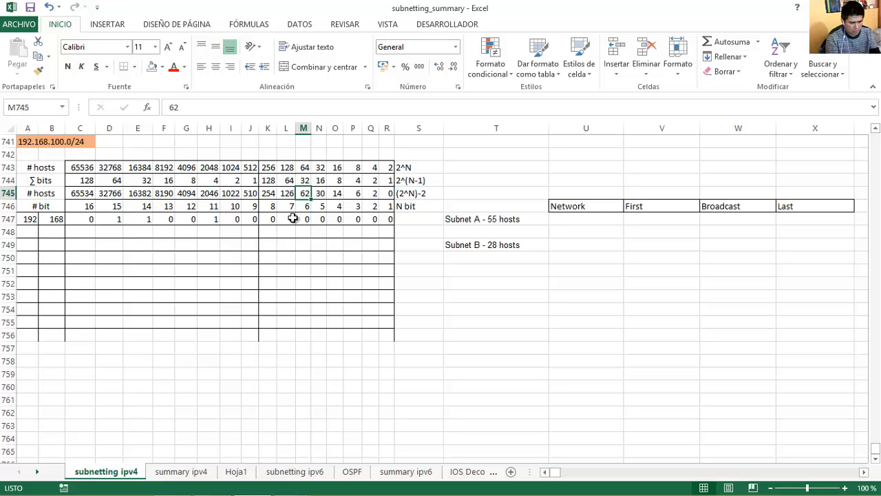
pyautogui.moveTo(305, 197)
pyautogui.mouseDown()
pyautogui.moveTo(306, 219)
pyautogui.moveTo(304, 192)
pyautogui.mouseUp()
pyautogui.click(304, 220)
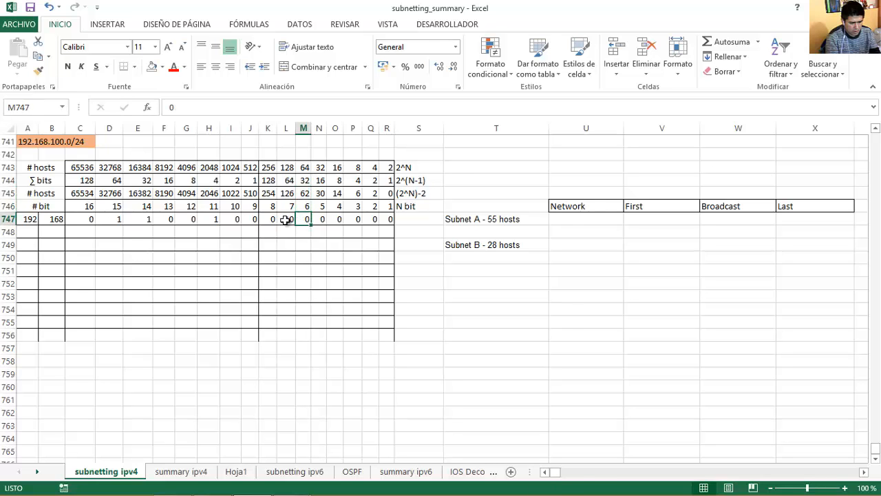
pyautogui.moveTo(303, 195); pyautogui.dragTo(31, 219)
pyautogui.click(303, 219)
# Shade the network portion A747:L747 yellow and copy it down to row 748.
pyautogui.click(163, 67)
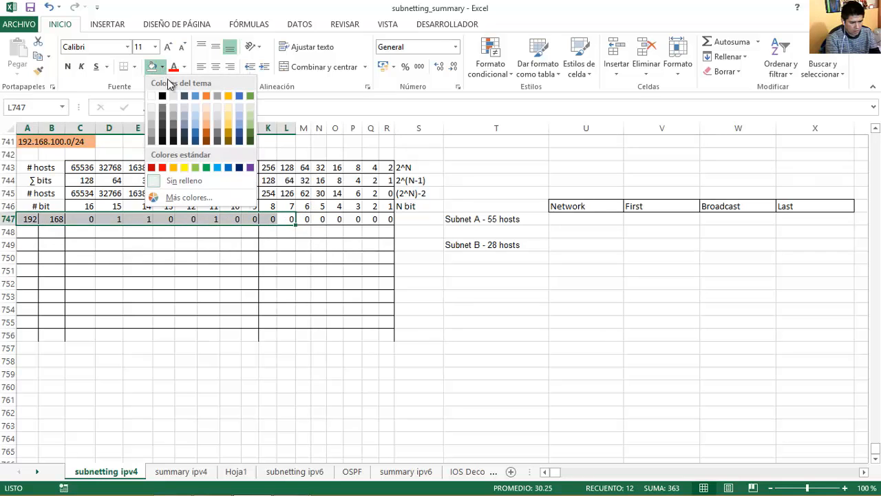
pyautogui.click(186, 167)
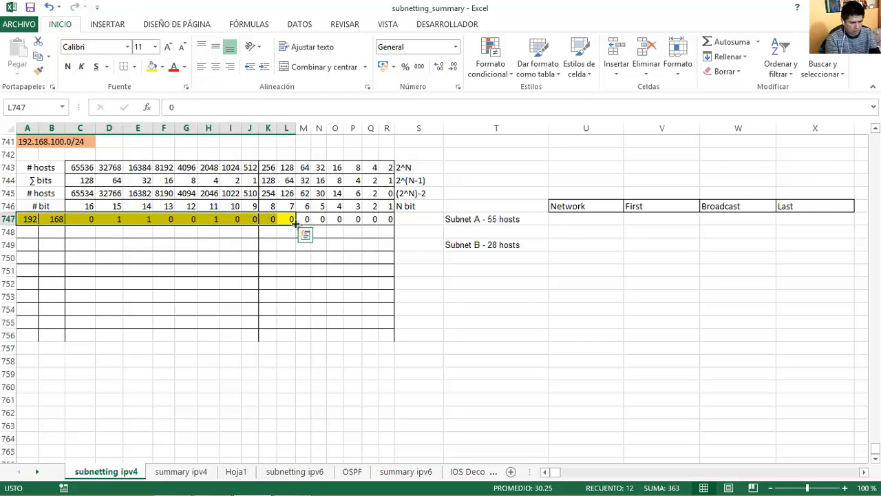
pyautogui.moveTo(294, 226); pyautogui.dragTo(296, 238)
# Enter six 1 host bits in M748 through R748.
pyautogui.click(304, 232)
pyautogui.write('1')
pyautogui.press('Tab')
pyautogui.write('1')
pyautogui.press('Tab')
pyautogui.write('1')
pyautogui.press('Tab')
pyautogui.write('1')
pyautogui.press('Tab')
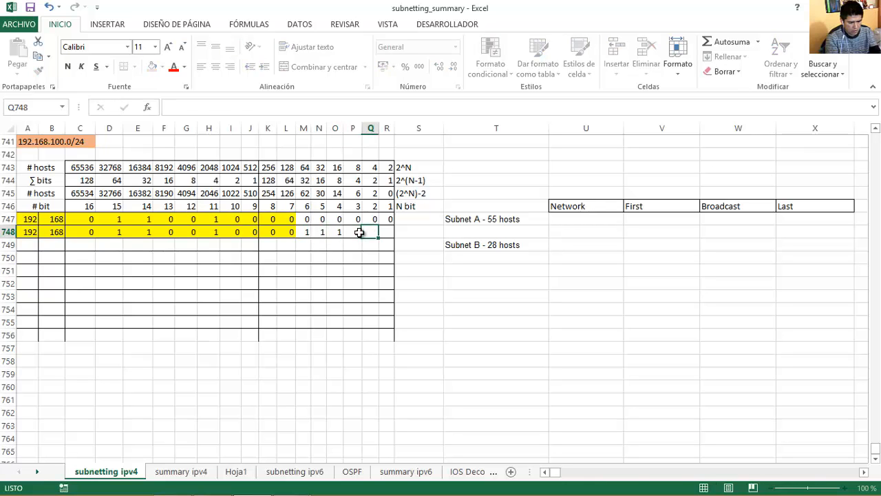
pyautogui.write('11')
pyautogui.press('Tab')
pyautogui.click(388, 232)
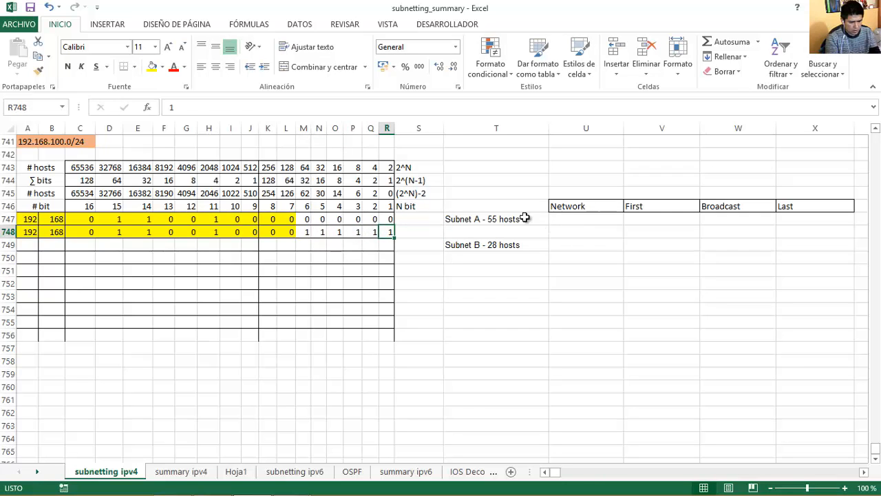
# Type 192.168.100.0/26 into the Network cell next to Subnet A's bit row.
pyautogui.click(388, 219)
pyautogui.moveTo(388, 218); pyautogui.dragTo(31, 217)
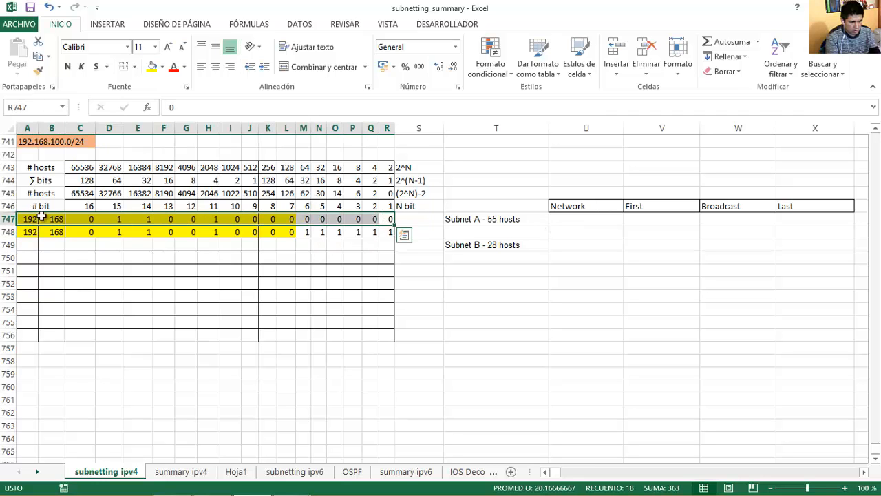
pyautogui.click(567, 217)
pyautogui.write('192.168.100.0/26')
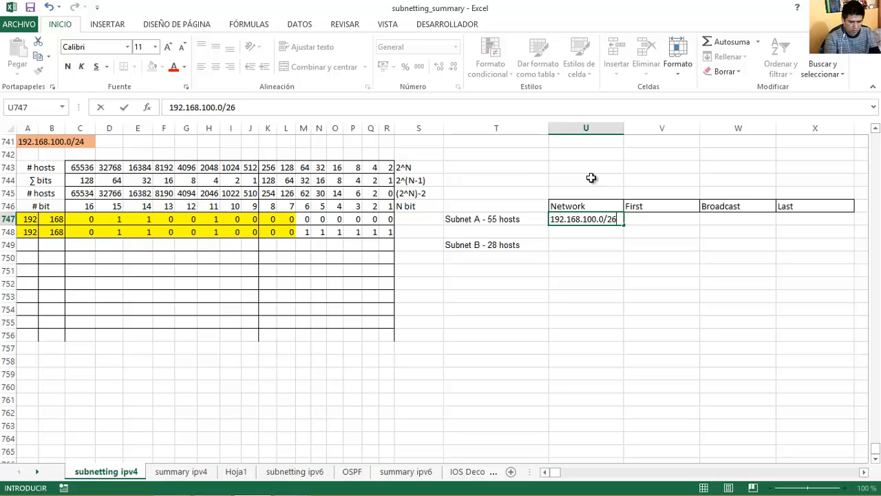
pyautogui.press('Return')
pyautogui.click(584, 217)
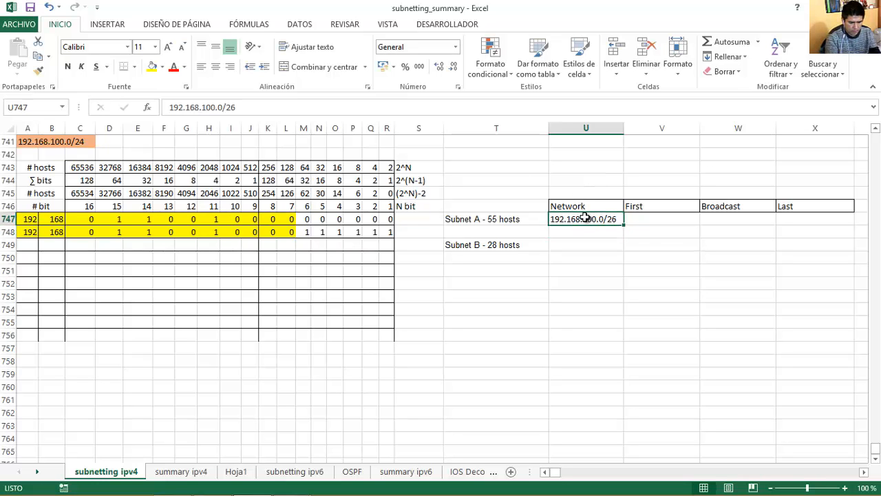
pyautogui.moveTo(291, 485)
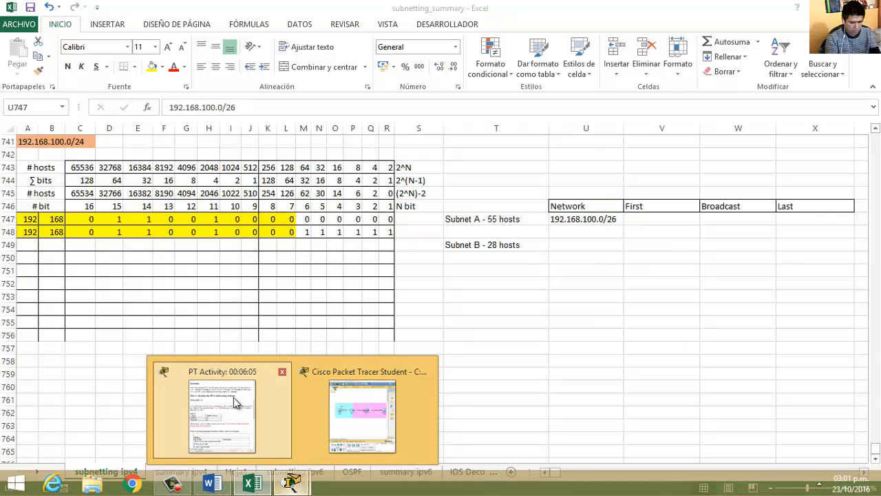
pyautogui.click(234, 403)
pyautogui.click(589, 304)
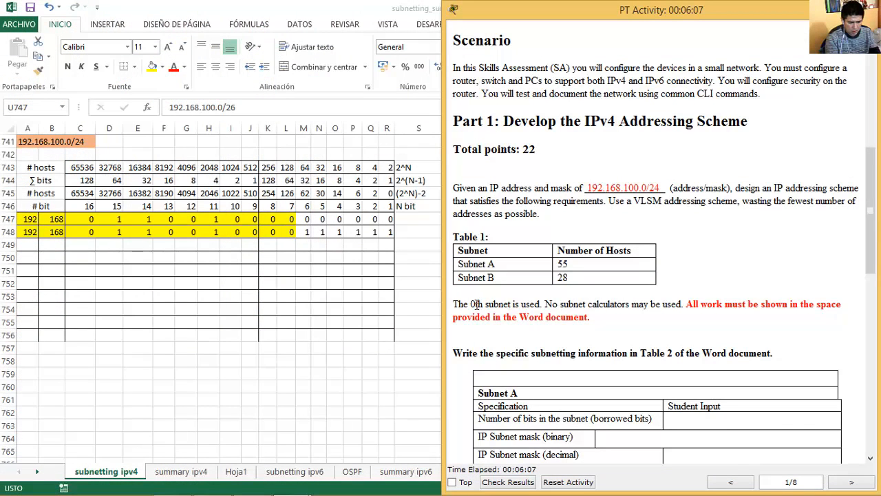
pyautogui.moveTo(455, 305); pyautogui.dragTo(528, 304)
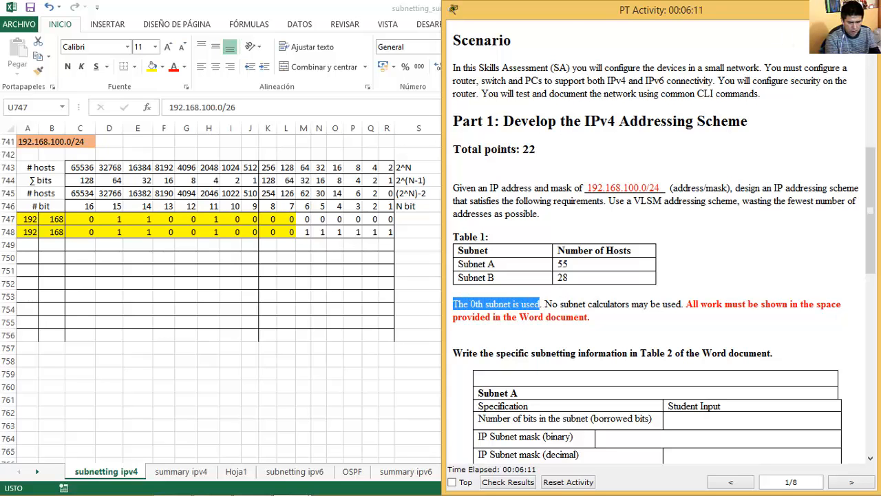
pyautogui.click(350, 16)
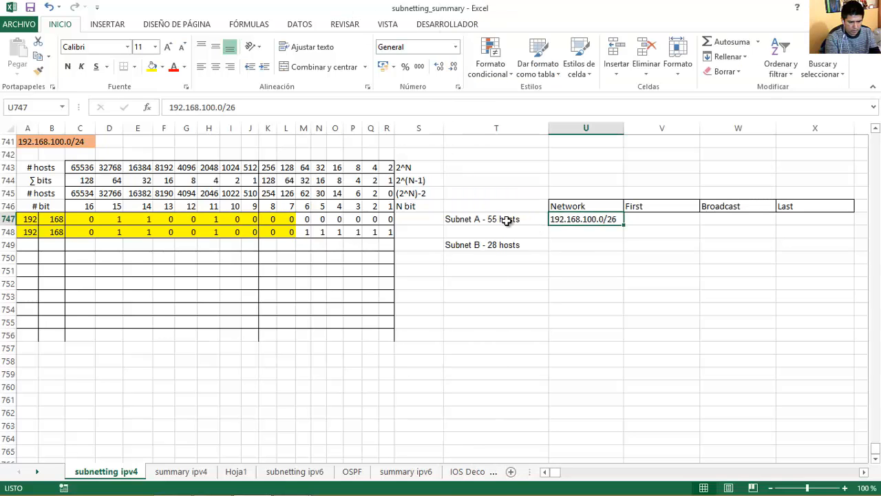
# Review the octets and borrowed bits of Subnet A's network row.
pyautogui.click(29, 219)
pyautogui.click(54, 220)
pyautogui.moveTo(81, 220); pyautogui.dragTo(387, 220)
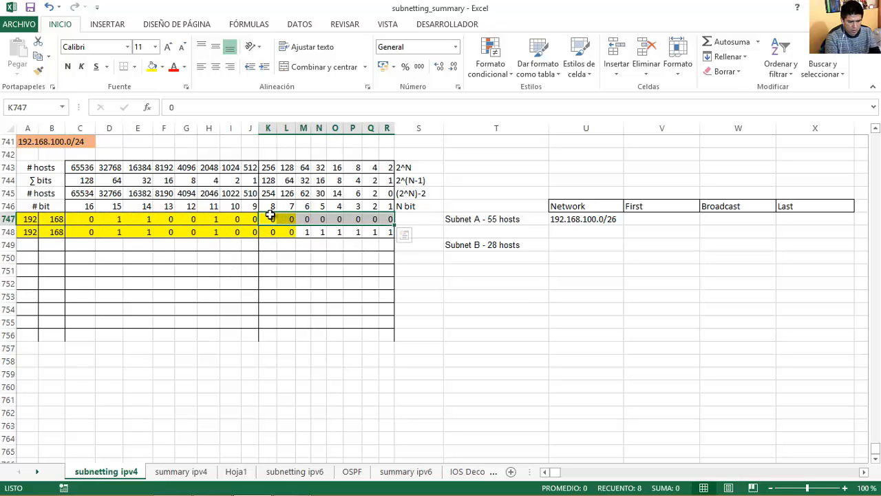
pyautogui.click(28, 218)
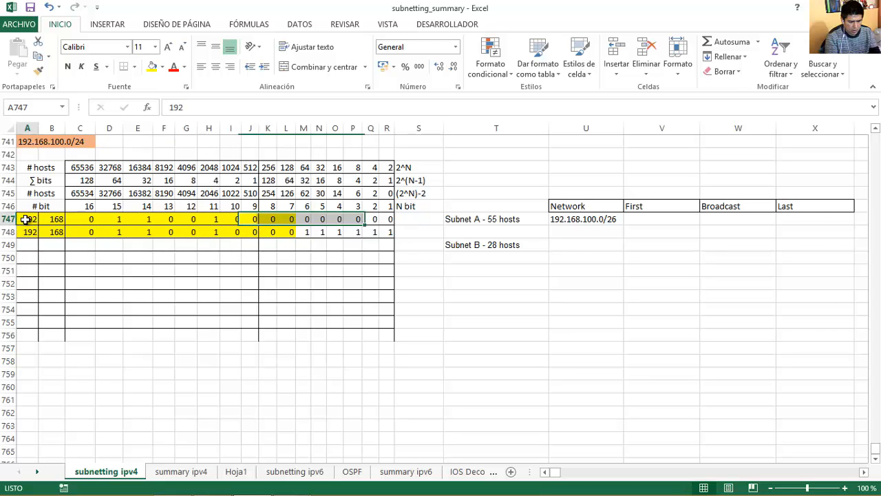
pyautogui.click(47, 219)
pyautogui.click(253, 219)
pyautogui.click(272, 219)
pyautogui.click(292, 219)
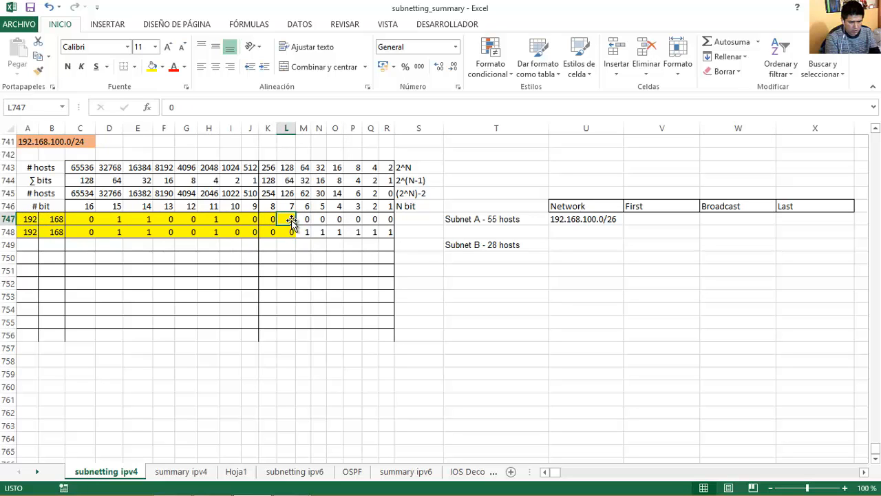
# Copy the network address into the First cell and change it to 192.168.100.1/26.
pyautogui.click(612, 221)
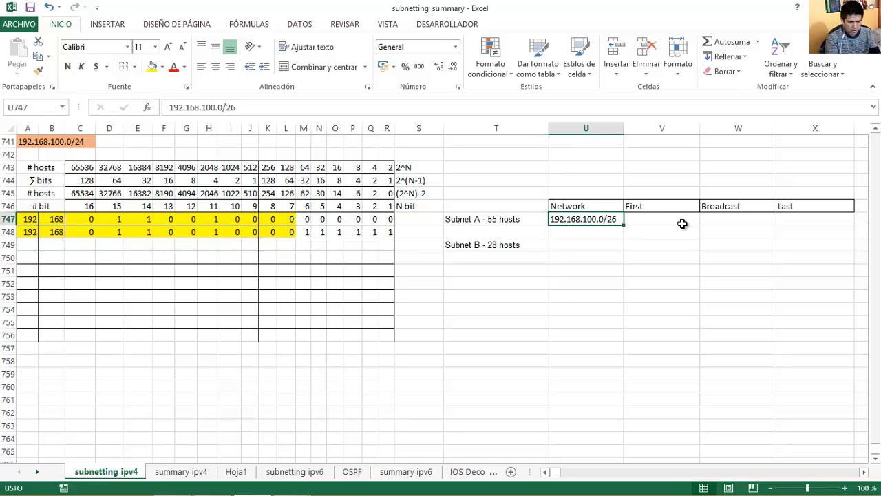
pyautogui.hotkey('ctrl', 'c')
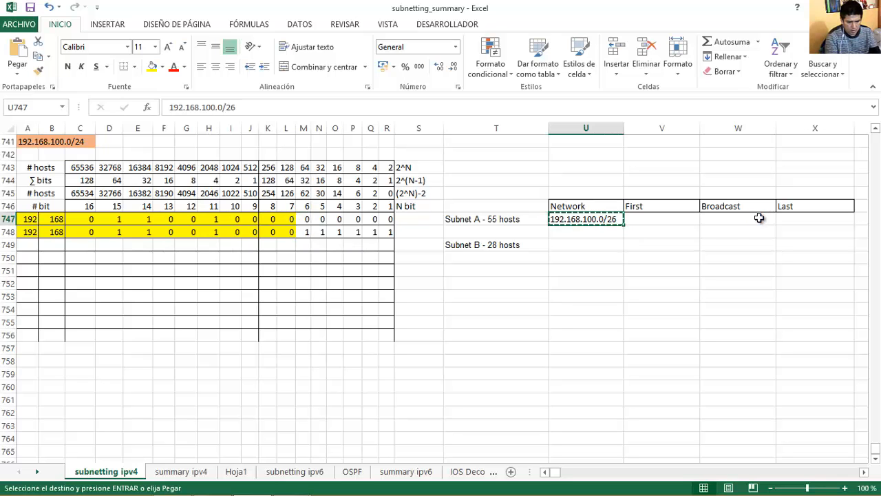
pyautogui.press('Right')
pyautogui.hotkey('ctrl', 'v')
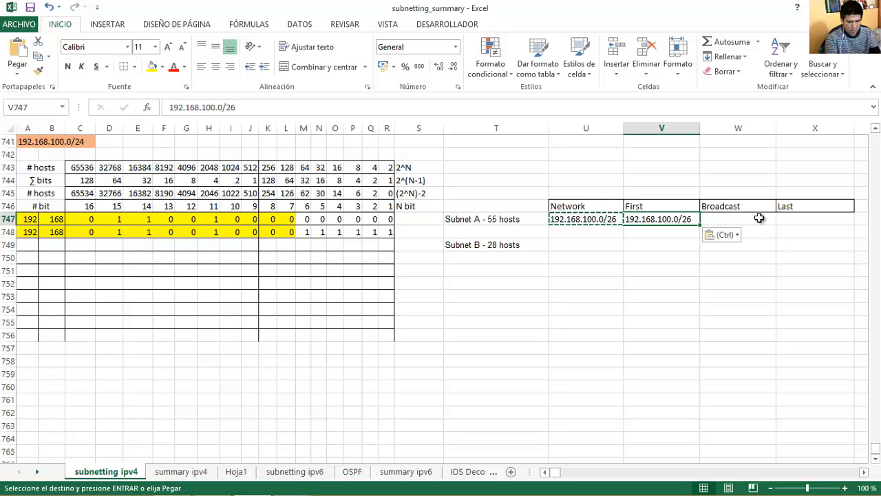
pyautogui.press('Delete')
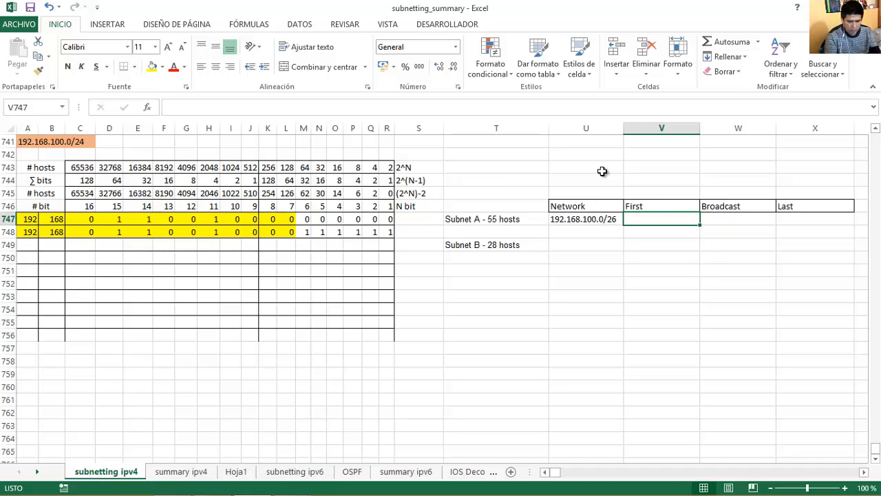
pyautogui.press('Left')
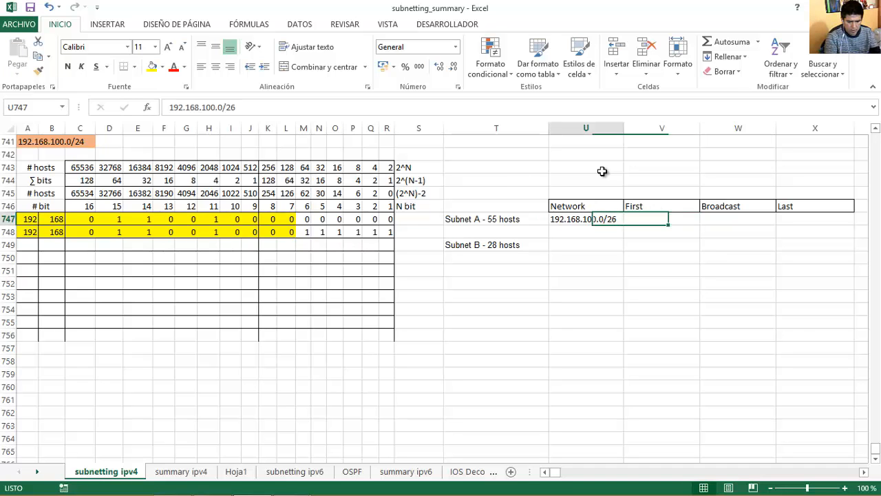
pyautogui.hotkey('ctrl', 'c')
pyautogui.press('Right')
pyautogui.hotkey('ctrl', 'v')
pyautogui.press('Escape')
pyautogui.press('F2')
pyautogui.press('Left')
pyautogui.press('Left')
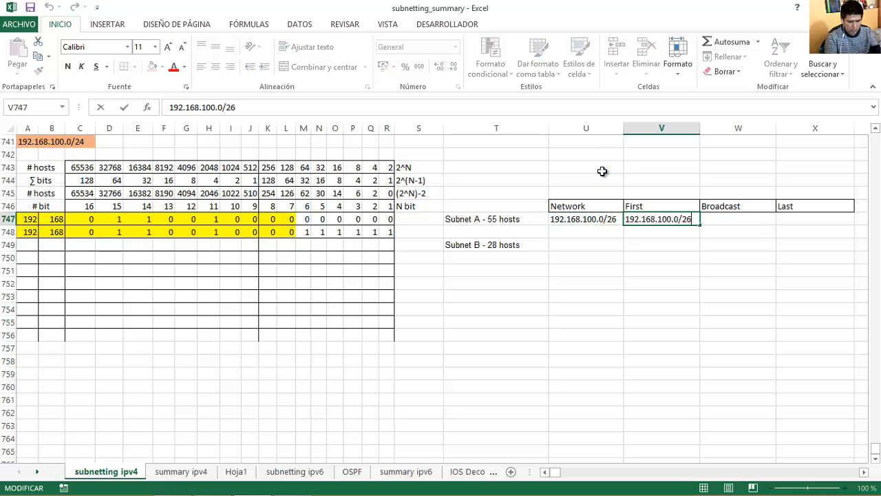
pyautogui.press('BackSpace')
pyautogui.write('1')
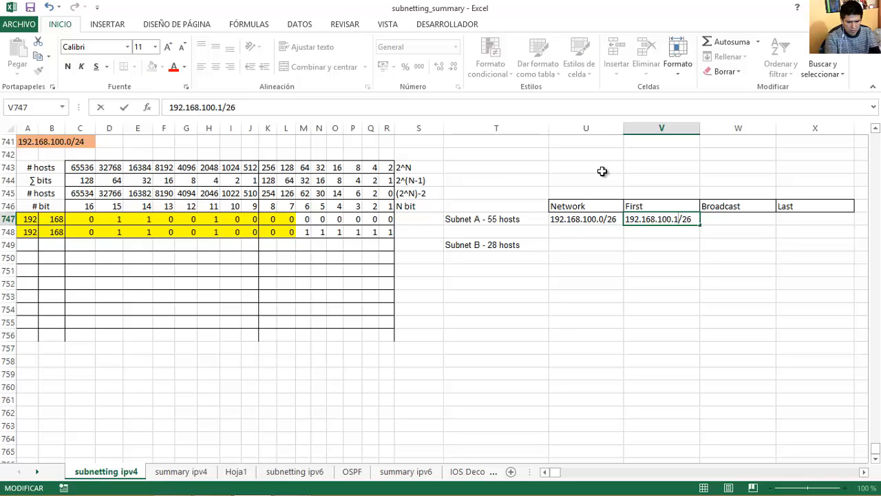
pyautogui.press('Return')
pyautogui.press('Up')
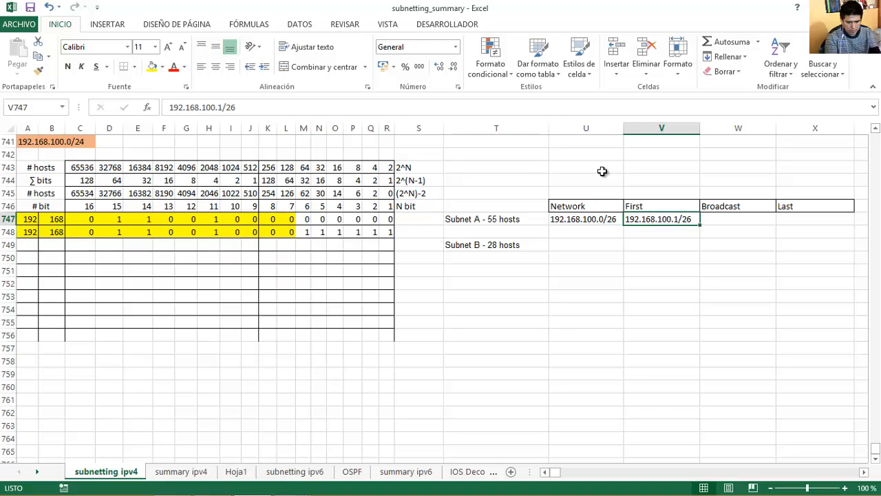
pyautogui.moveTo(28, 231); pyautogui.dragTo(391, 232)
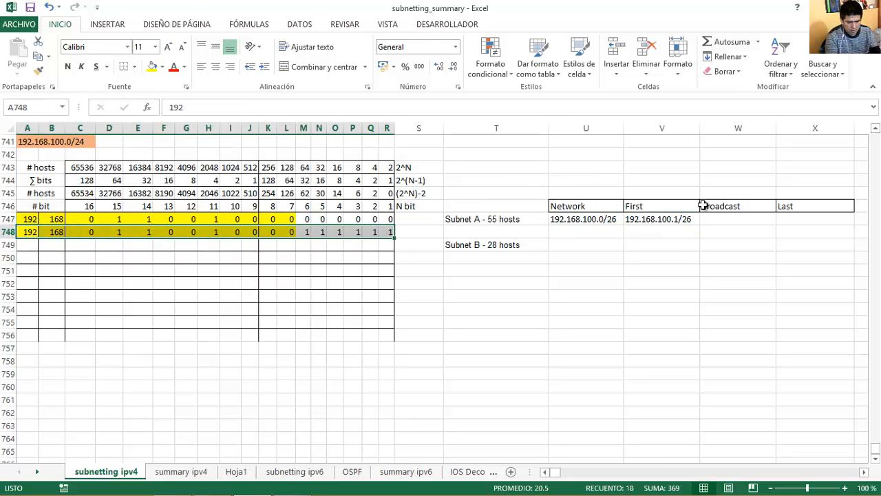
# Paste the first address into the Broadcast cell and review the six host bits of row 748.
pyautogui.click(680, 219)
pyautogui.hotkey('ctrl', 'c')
pyautogui.click(734, 221)
pyautogui.hotkey('ctrl', 'v')
pyautogui.click(214, 220)
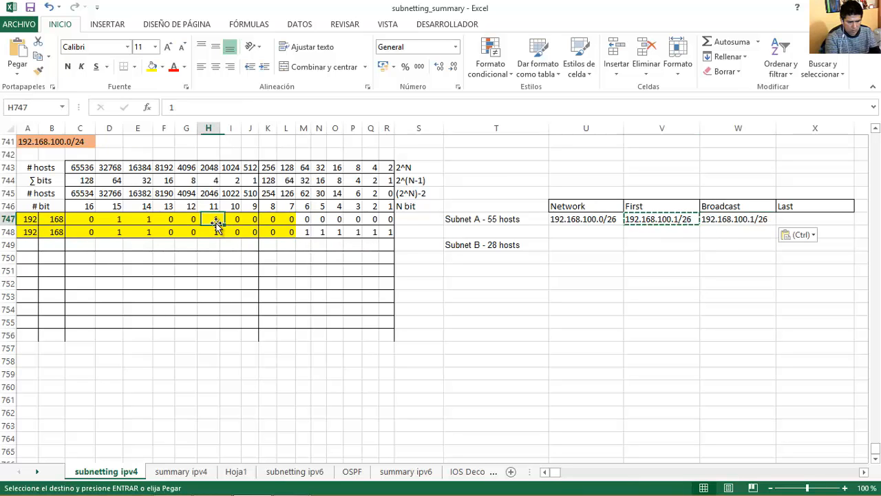
pyautogui.moveTo(97, 232); pyautogui.dragTo(390, 232)
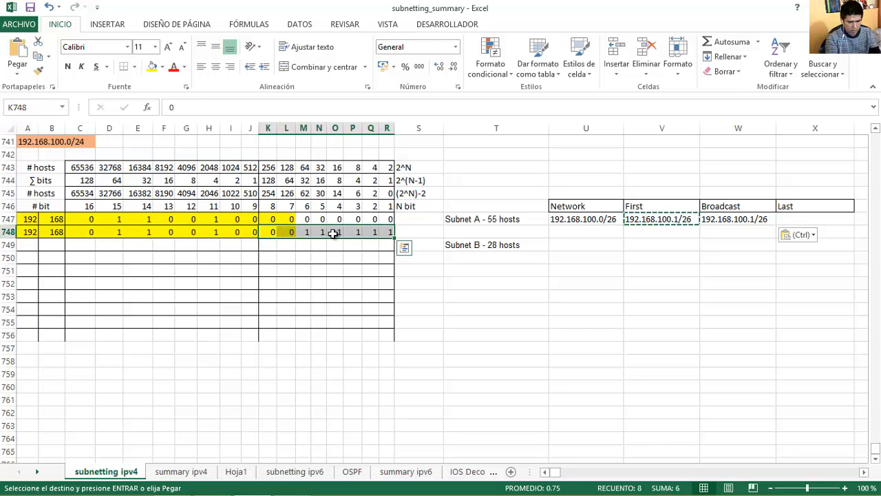
pyautogui.press('Escape')
pyautogui.click(369, 231)
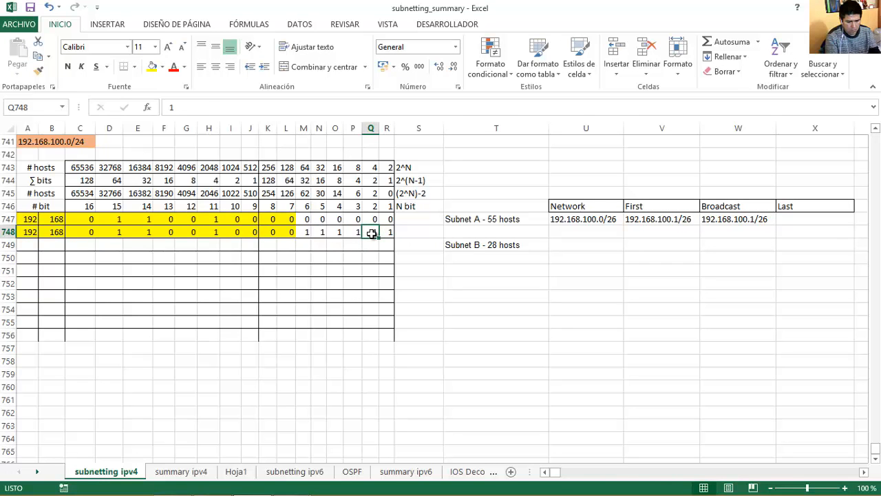
pyautogui.moveTo(373, 234)
pyautogui.mouseDown()
pyautogui.moveTo(388, 231)
pyautogui.moveTo(336, 233)
pyautogui.moveTo(391, 234)
pyautogui.mouseUp()
pyautogui.moveTo(322, 232); pyautogui.dragTo(390, 232)
pyautogui.click(306, 232)
pyautogui.moveTo(307, 232); pyautogui.dragTo(390, 232)
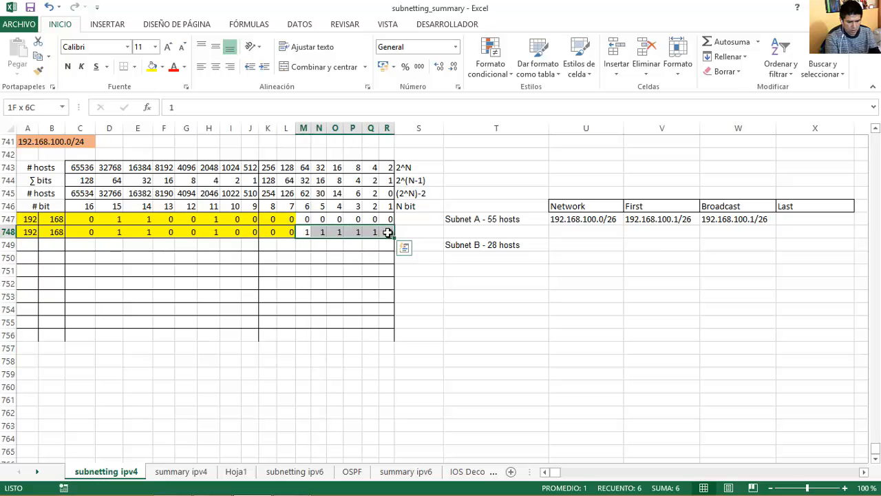
# Change the Broadcast address to 192.168.100.63/26.
pyautogui.doubleClick(755, 219)
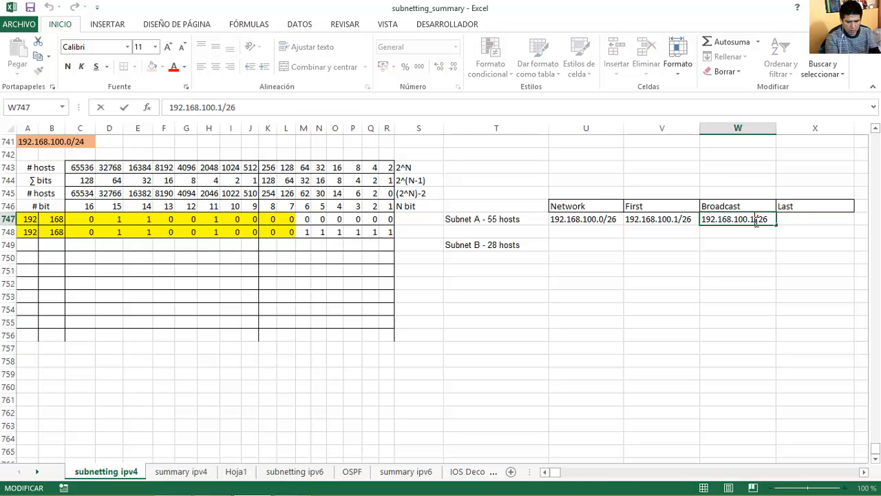
pyautogui.press('BackSpace')
pyautogui.write('63')
pyautogui.press('Return')
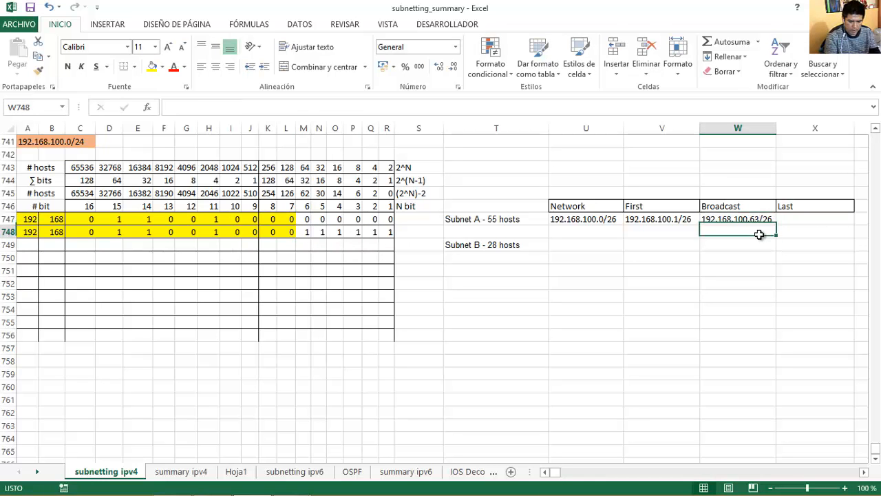
# Copy the broadcast address into Last and edit it to 192.168.100.62/26.
pyautogui.press('Up')
pyautogui.hotkey('ctrl', 'c')
pyautogui.press('Right')
pyautogui.hotkey('ctrl', 'v')
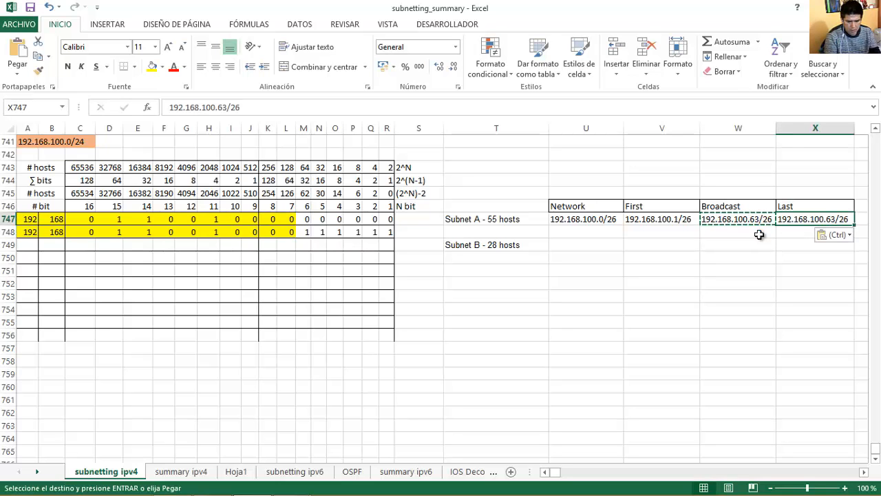
pyautogui.press('F2')
pyautogui.press('BackSpace')
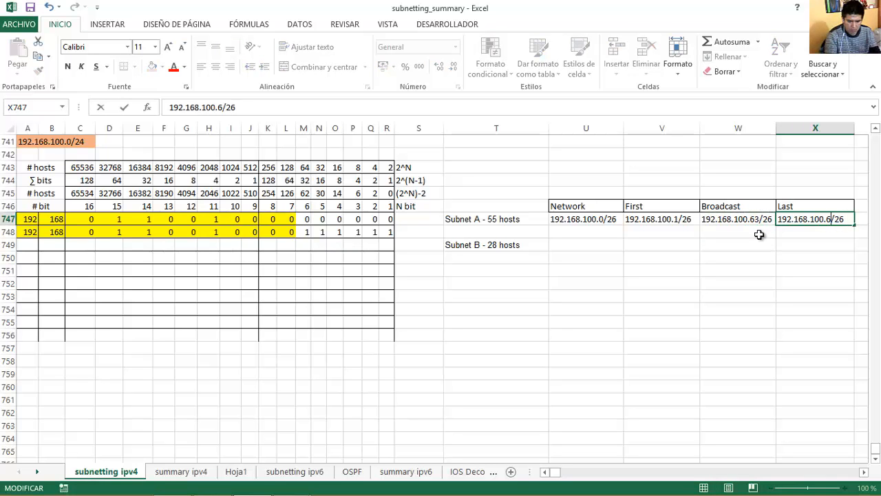
pyautogui.write('2')
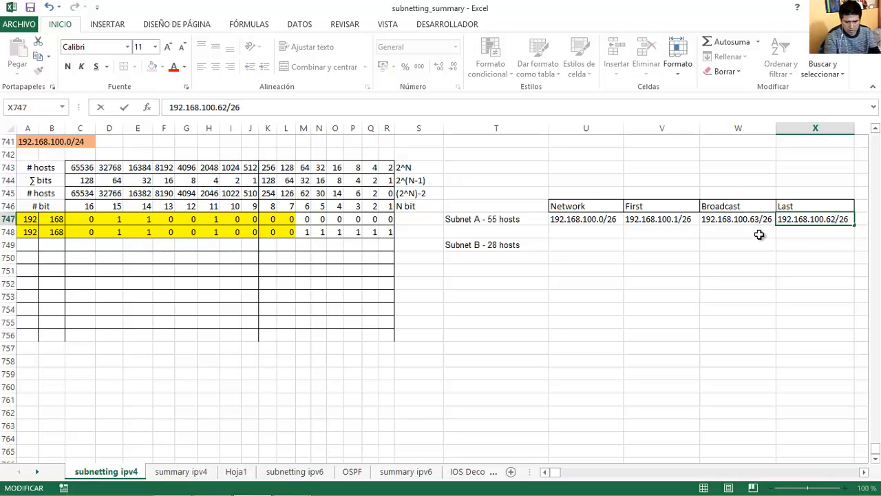
pyautogui.press('Return')
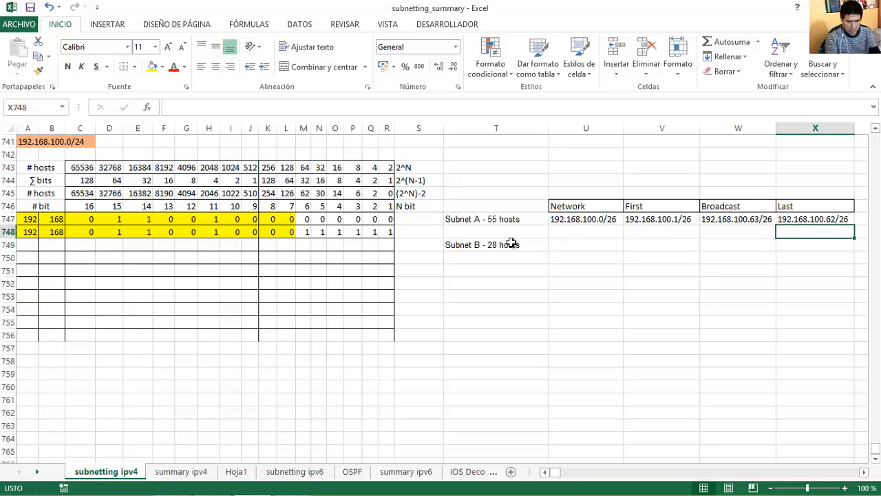
# Fill row 749 with Subnet B's network: 192, 168, then the binary bits for 100.64.
pyautogui.click(28, 245)
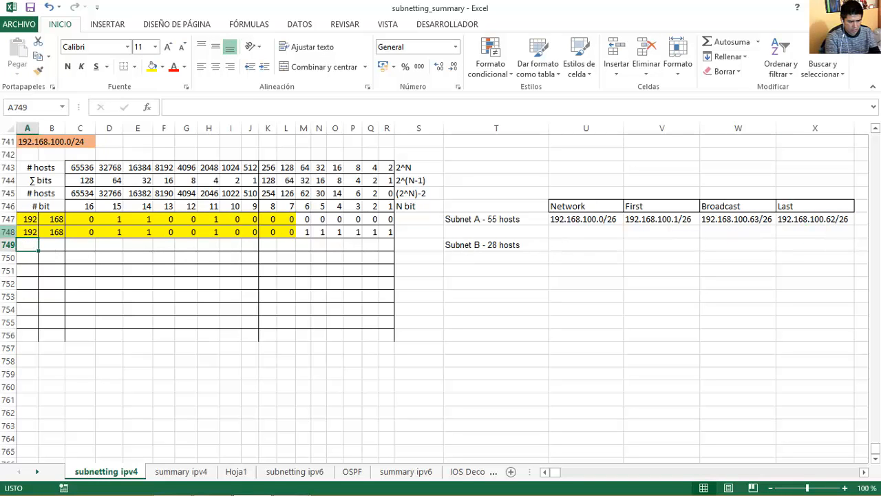
pyautogui.write('192')
pyautogui.press('Tab')
pyautogui.write('168')
pyautogui.press('Tab')
pyautogui.write('0')
pyautogui.press('Tab')
pyautogui.write('1')
pyautogui.press('Tab')
pyautogui.write('1')
pyautogui.press('Tab')
pyautogui.write('0')
pyautogui.press('Tab')
pyautogui.write('0')
pyautogui.press('Tab')
pyautogui.write('1')
pyautogui.press('Tab')
pyautogui.write('0')
pyautogui.press('Tab')
pyautogui.write('0')
pyautogui.press('Tab')
pyautogui.write('0')
pyautogui.press('Tab')
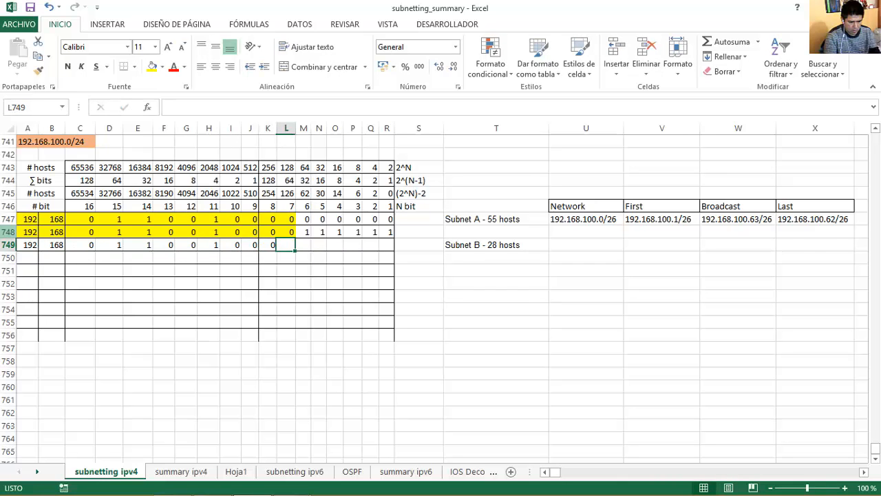
pyautogui.write('1\t0\t0\t0\t0\t0')
pyautogui.press('Tab')
pyautogui.write('0')
pyautogui.press('Tab')
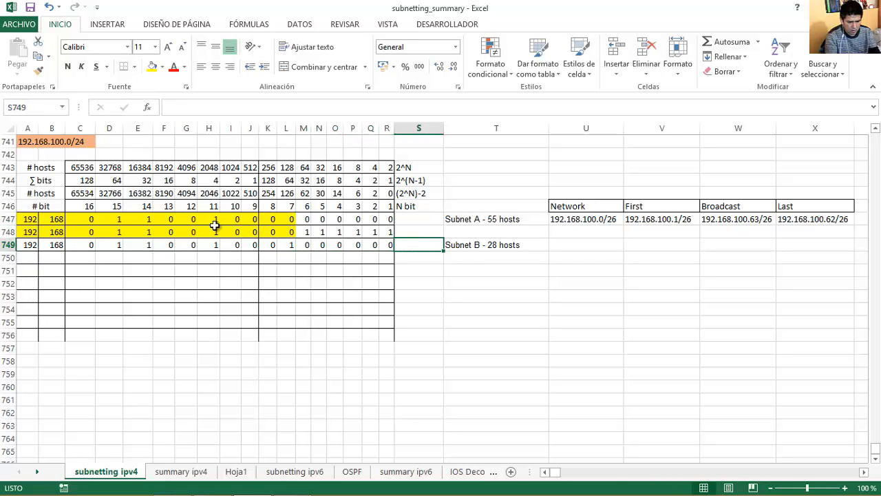
# Check Subnet B's 28-host requirement against the 30 usable hosts column.
pyautogui.click(508, 246)
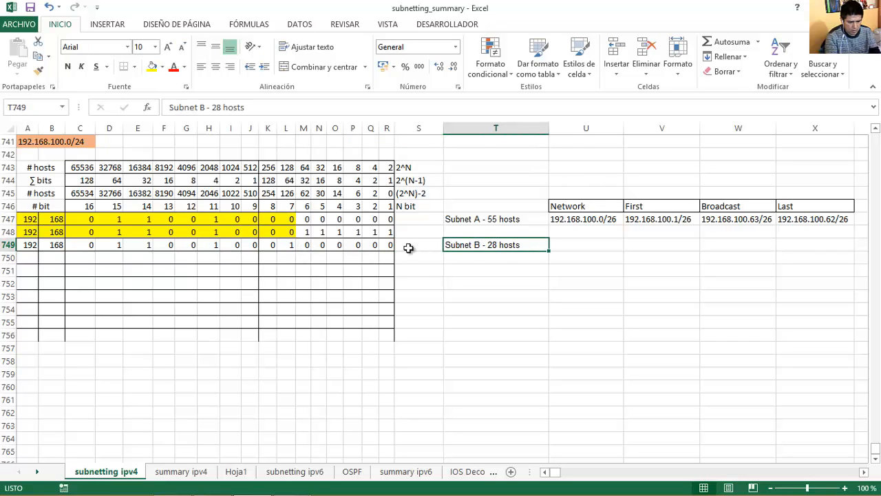
pyautogui.click(320, 193)
pyautogui.moveTo(322, 211); pyautogui.dragTo(34, 246)
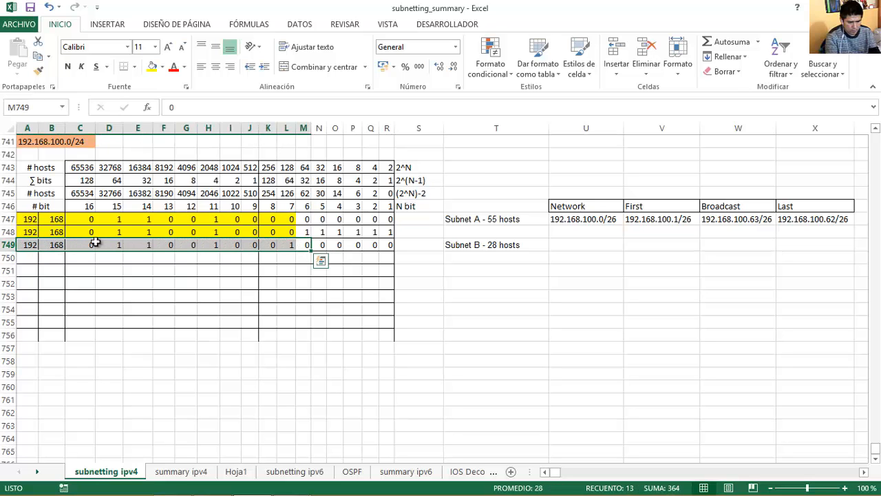
# Fill the row yellow, copy it to row 750, and set its last five bits to 1.
pyautogui.click(151, 68)
pyautogui.moveTo(311, 252); pyautogui.dragTo(312, 262)
pyautogui.click(323, 257)
pyautogui.write('1\t1\t1\t1\t1')
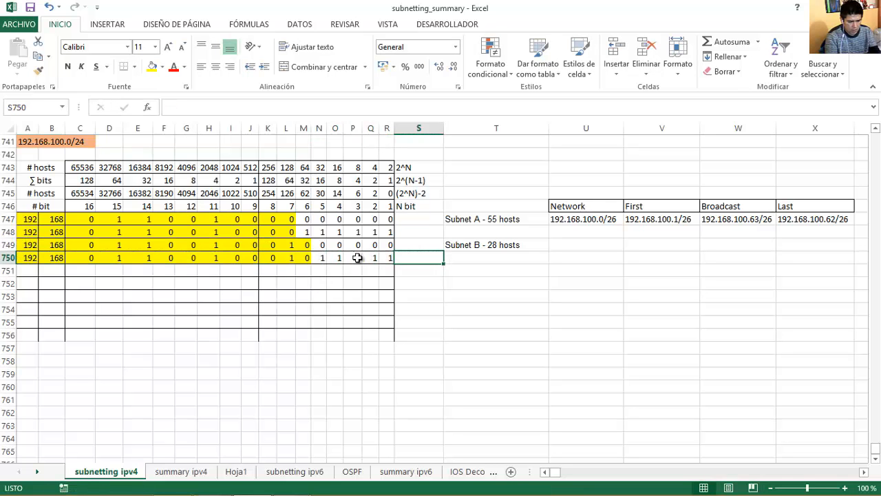
pyautogui.moveTo(387, 245)
pyautogui.mouseDown()
pyautogui.moveTo(4, 256)
pyautogui.moveTo(389, 257)
pyautogui.mouseUp()
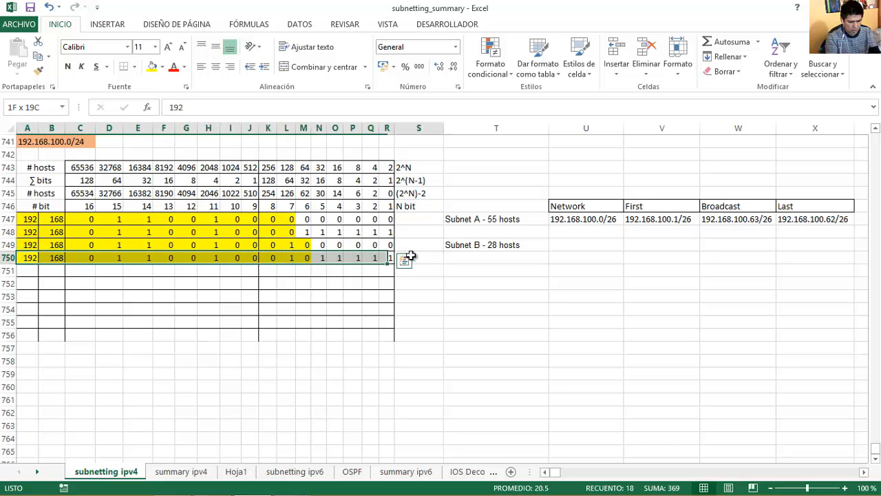
pyautogui.click(583, 244)
# Enter 192.168.100.64/27 as Subnet B's network address and check it against its bit row.
pyautogui.write('192.168.100.')
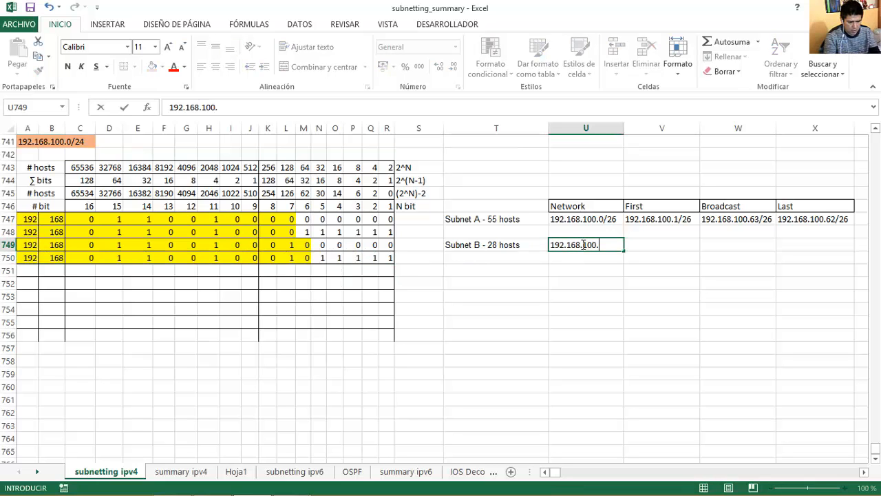
pyautogui.write('64/27')
pyautogui.press('Return')
pyautogui.moveTo(77, 244); pyautogui.dragTo(390, 246)
pyautogui.click(273, 246)
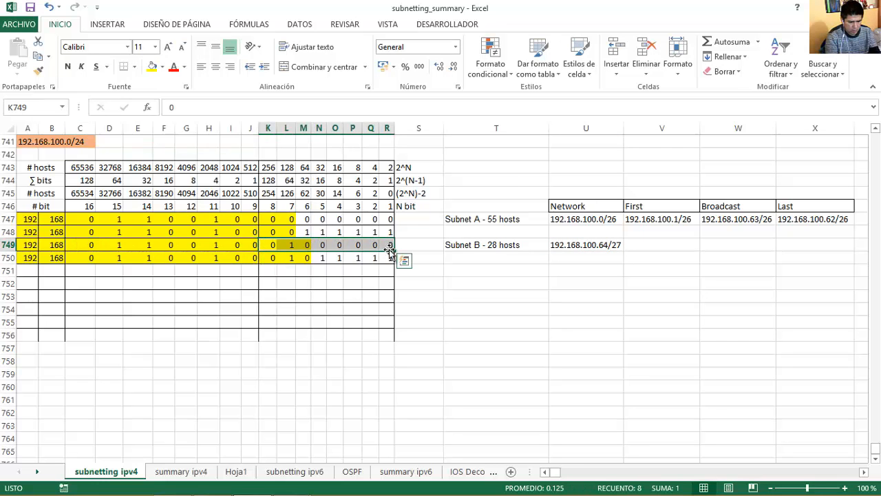
pyautogui.click(31, 246)
pyautogui.click(52, 246)
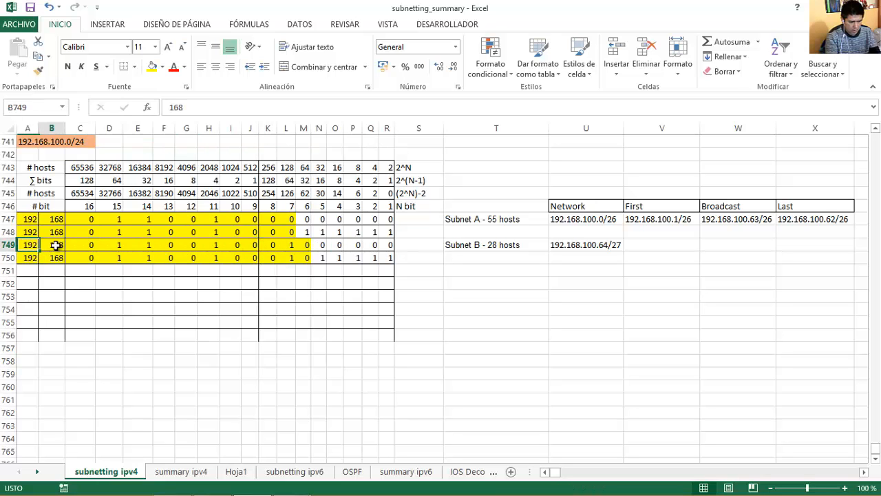
pyautogui.click(250, 246)
pyautogui.click(275, 245)
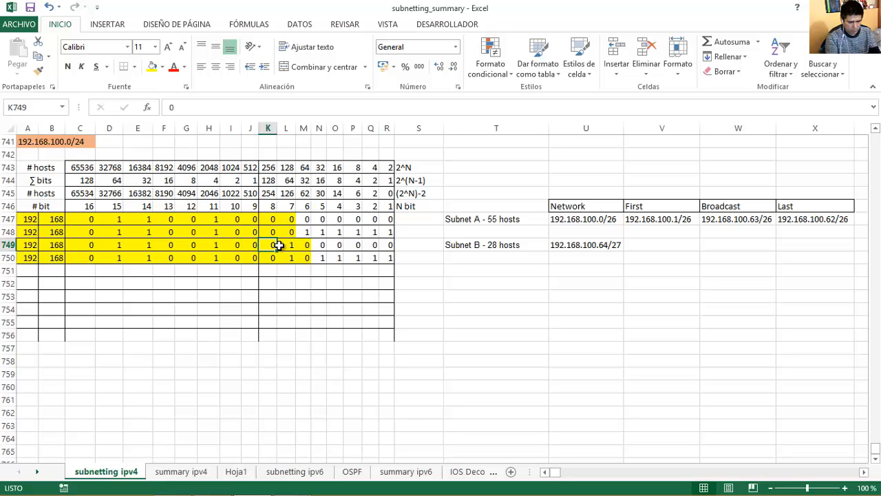
pyautogui.click(287, 246)
pyautogui.click(303, 245)
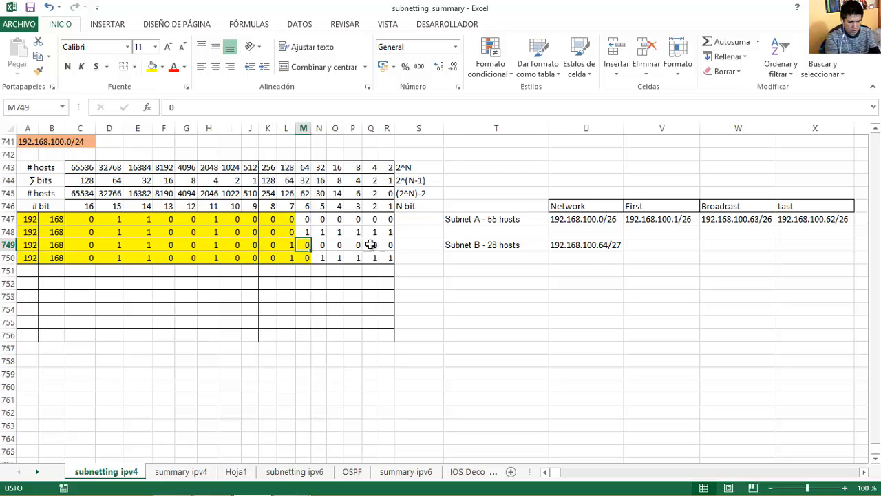
# Set Subnet B's first address to 192.168.100.65/27.
pyautogui.click(610, 245)
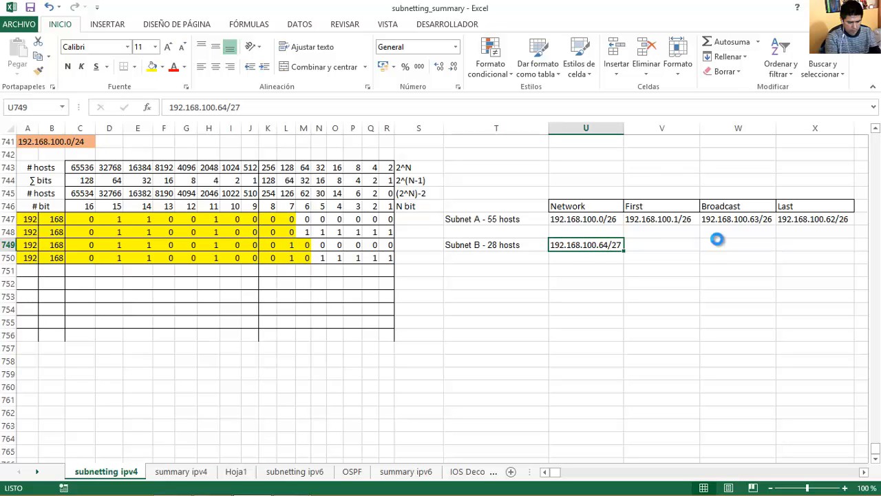
pyautogui.hotkey('ctrl', 'c')
pyautogui.press('Right')
pyautogui.hotkey('ctrl', 'v')
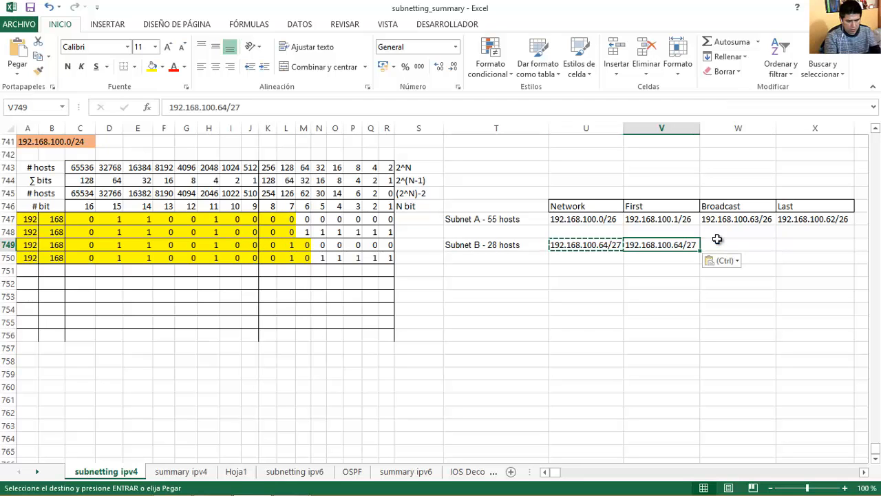
pyautogui.press('F2')
pyautogui.press('Left')
pyautogui.press('BackSpace')
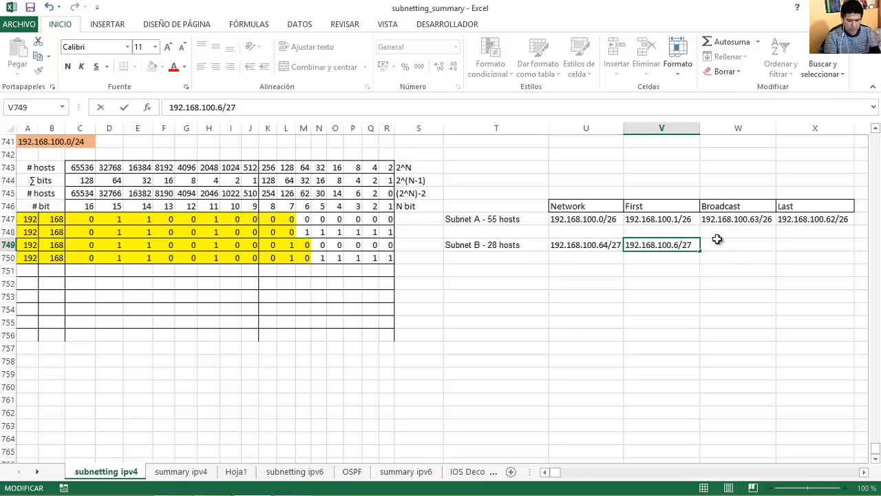
pyautogui.press('Return')
pyautogui.press('Up')
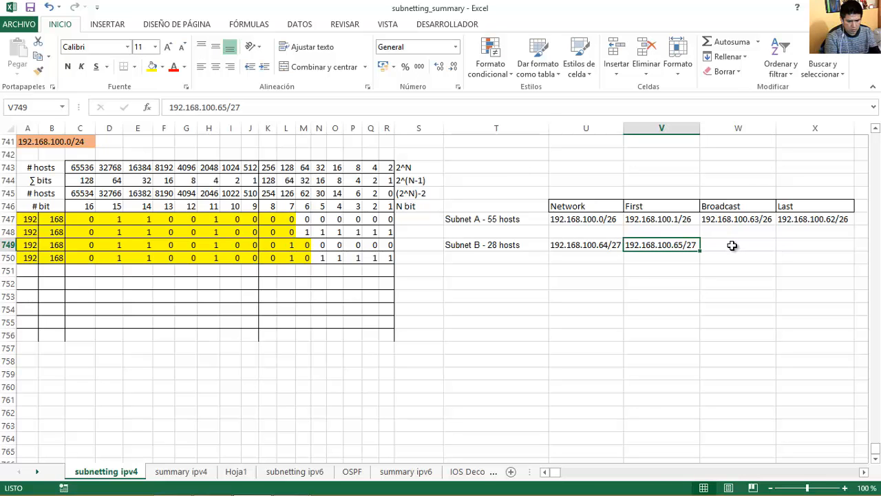
# Set Subnet B's broadcast address to 192.168.100.95/27.
pyautogui.click(732, 245)
pyautogui.click(671, 245)
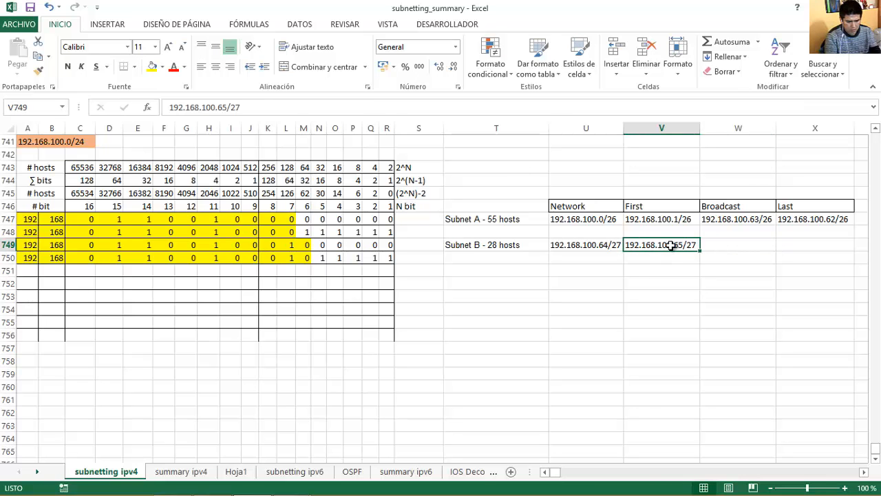
pyautogui.hotkey('ctrl', 'c')
pyautogui.press('Right')
pyautogui.hotkey('ctrl', 'v')
pyautogui.doubleClick(758, 245)
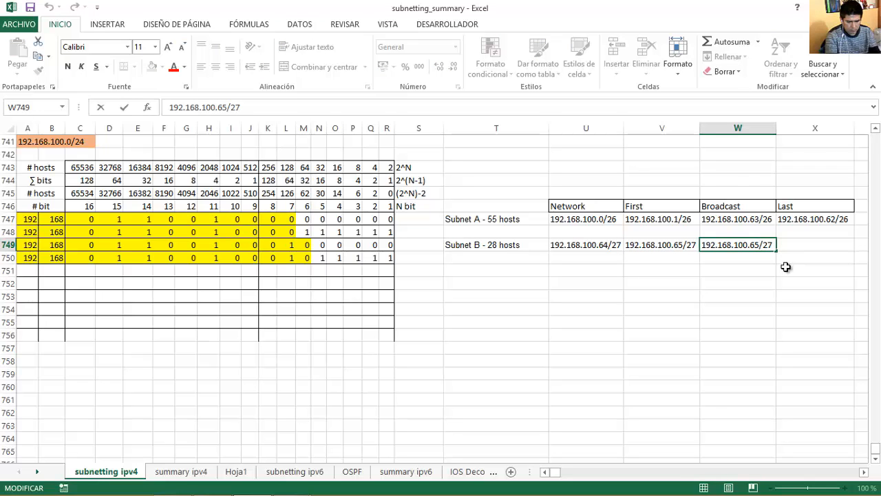
pyautogui.press('BackSpace')
pyautogui.press('BackSpace')
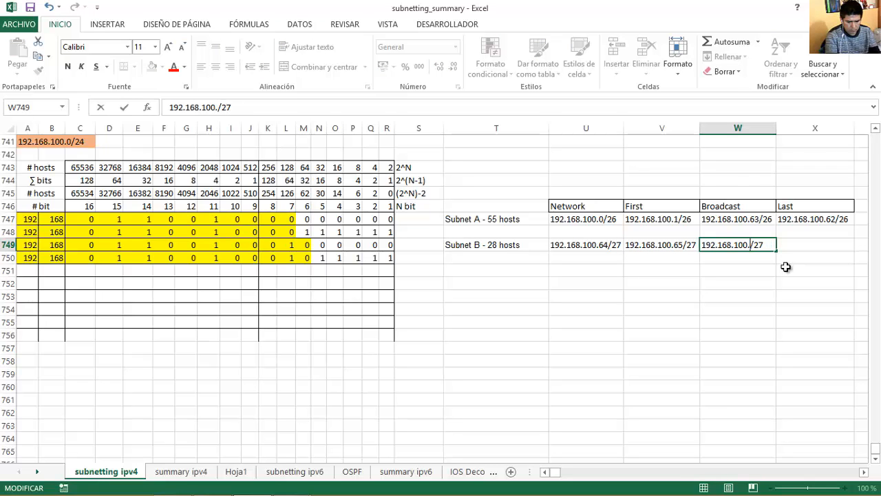
pyautogui.write('95')
pyautogui.press('Return')
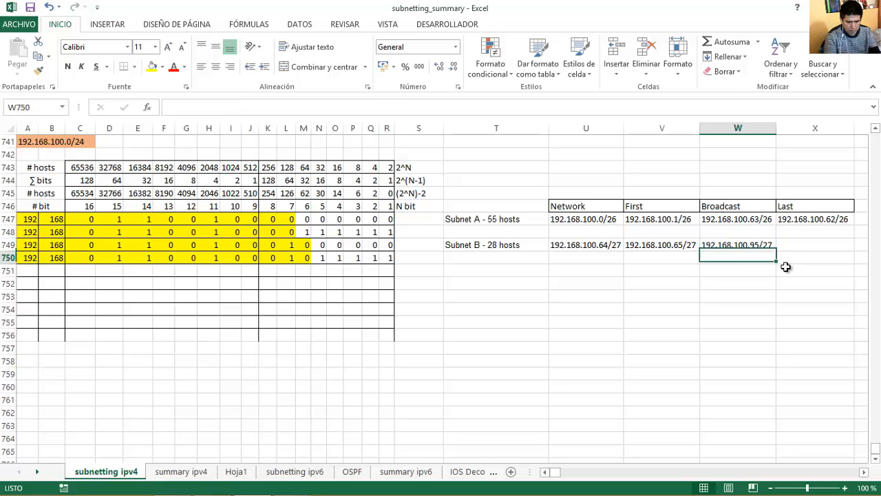
pyautogui.press('Up')
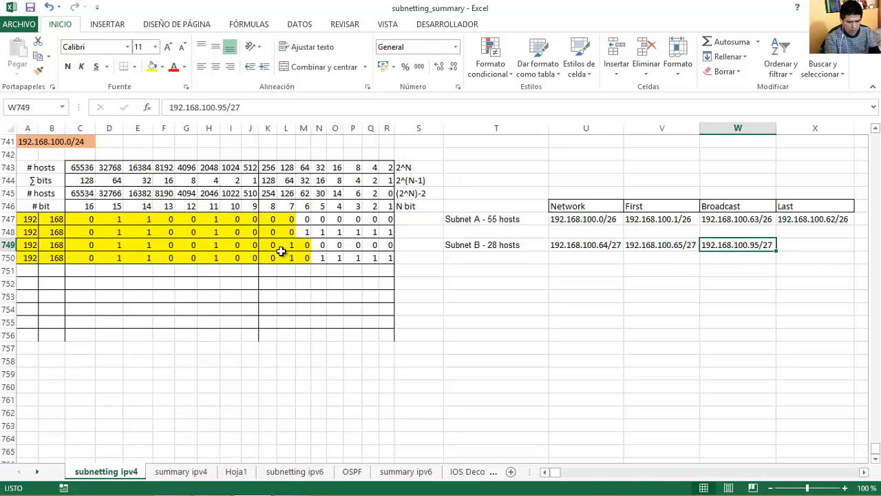
# Review the broadcast bit row's third-octet bits and the five host bits set to 1.
pyautogui.click(81, 258)
pyautogui.moveTo(82, 257); pyautogui.dragTo(255, 260)
pyautogui.click(290, 257)
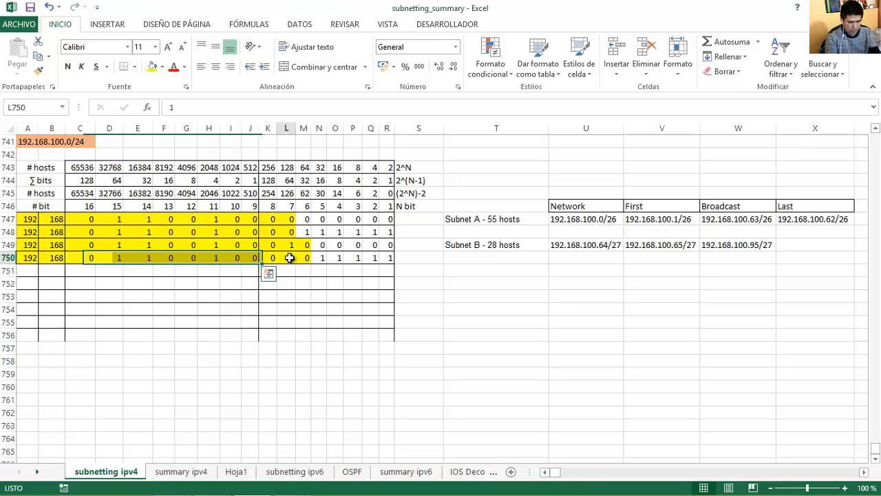
pyautogui.moveTo(321, 258); pyautogui.dragTo(389, 259)
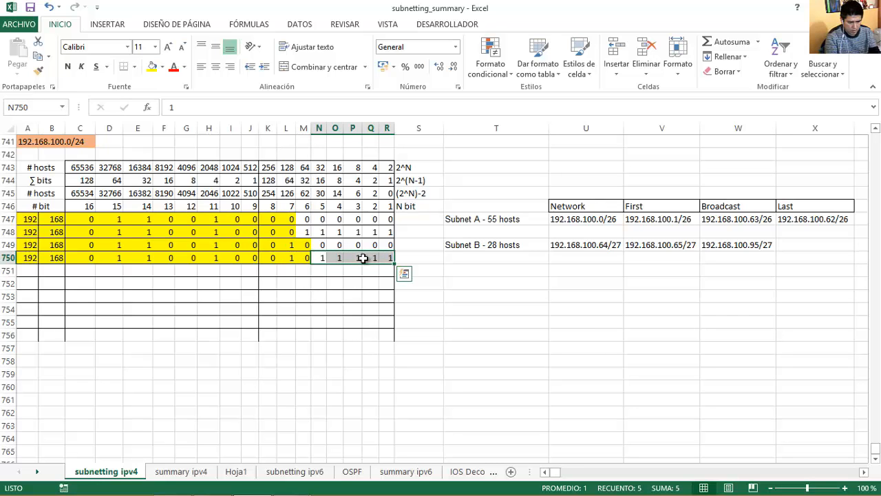
pyautogui.click(290, 258)
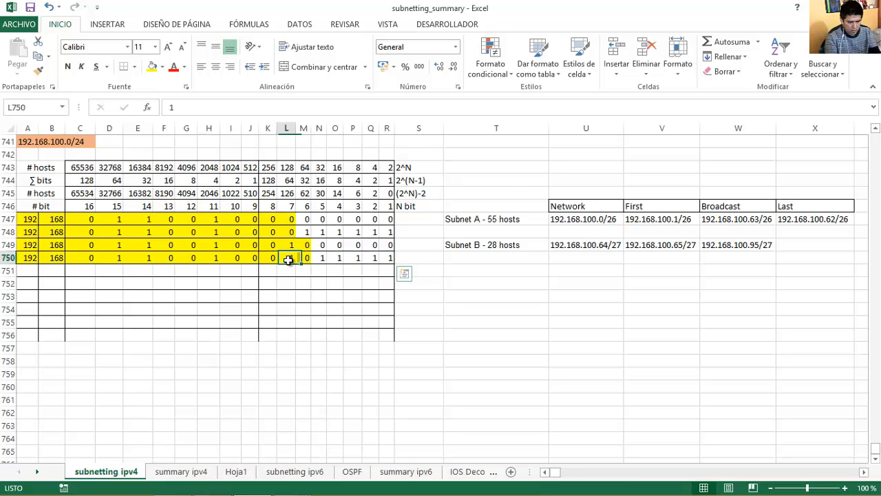
pyautogui.click(322, 259)
pyautogui.moveTo(325, 258); pyautogui.dragTo(386, 258)
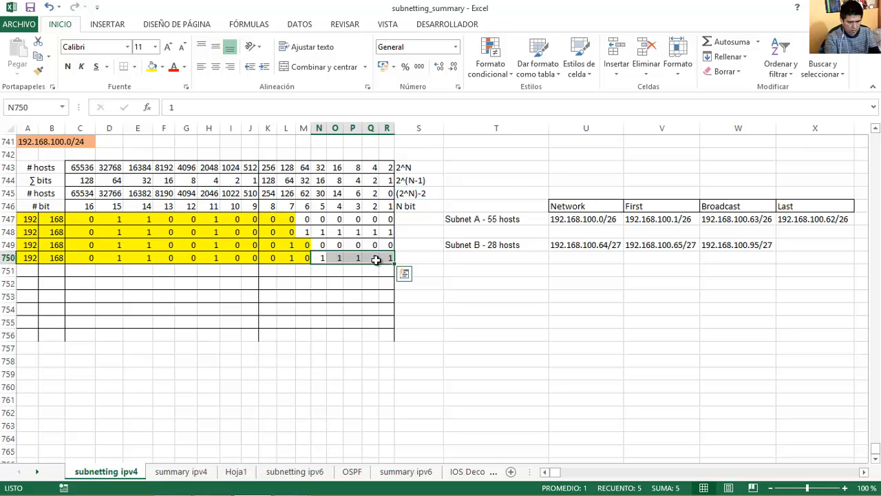
# Set Subnet B's last address to 192.168.100.94/27 and select both subnets' summary.
pyautogui.click(736, 248)
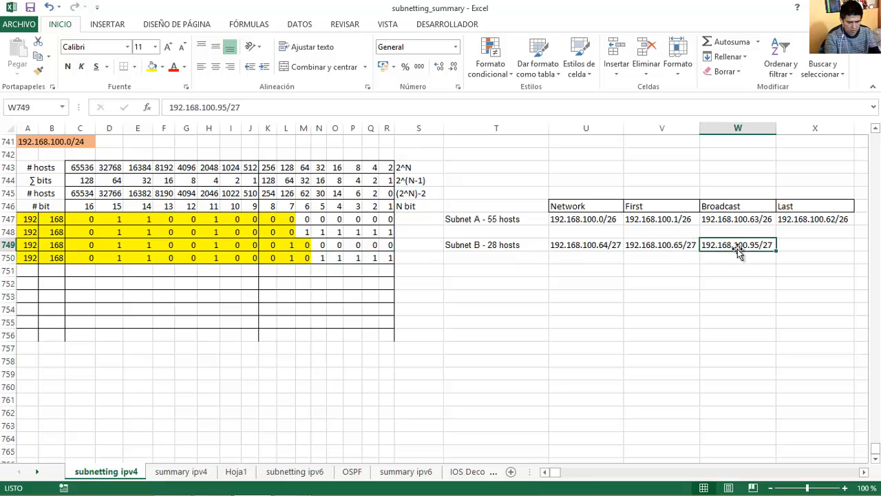
pyautogui.hotkey('ctrl', 'c')
pyautogui.click(824, 249)
pyautogui.hotkey('ctrl', 'v')
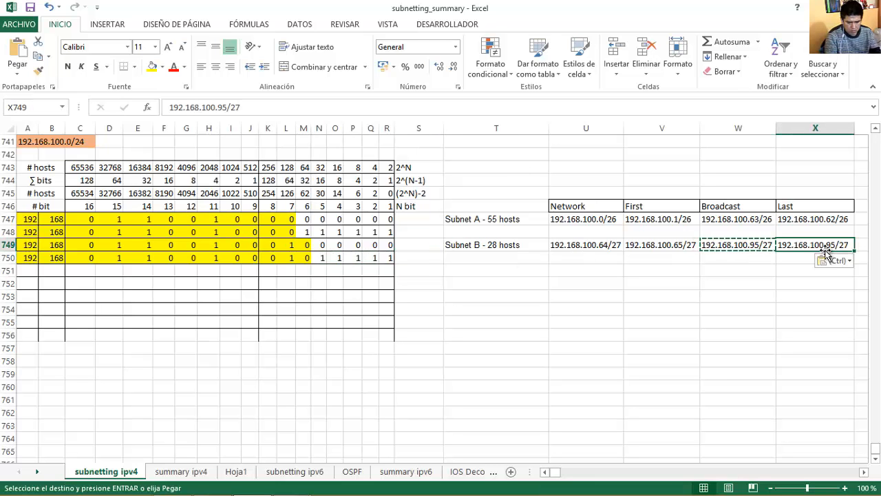
pyautogui.press('F2')
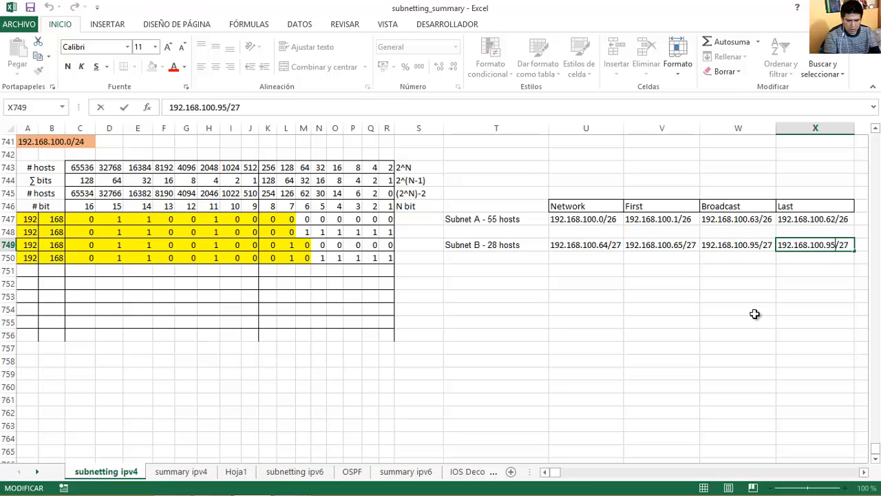
pyautogui.press('BackSpace')
pyautogui.write('4')
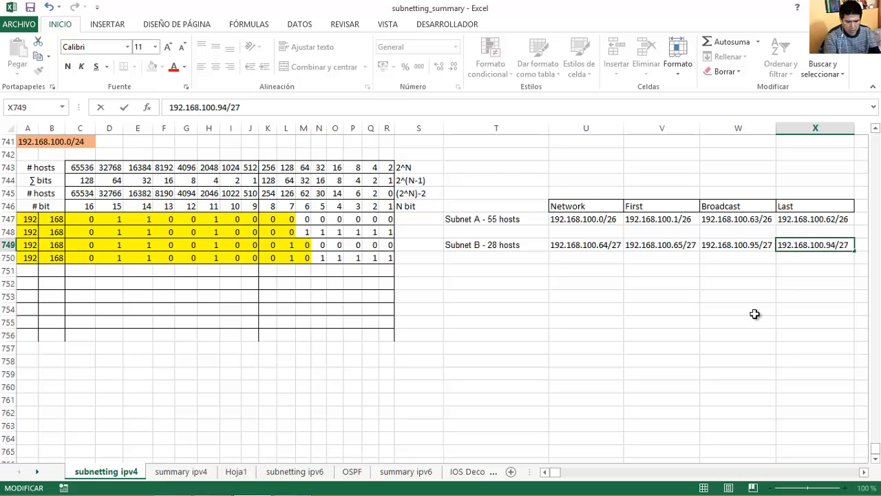
pyautogui.press('Return')
pyautogui.press('Up')
pyautogui.press('Up')
pyautogui.press('Up')
pyautogui.hotkey('shift', 'Down')
pyautogui.hotkey('shift', 'Down')
pyautogui.hotkey('shift', 'Left')
pyautogui.hotkey('shift', 'Left')
pyautogui.hotkey('shift', 'Left')
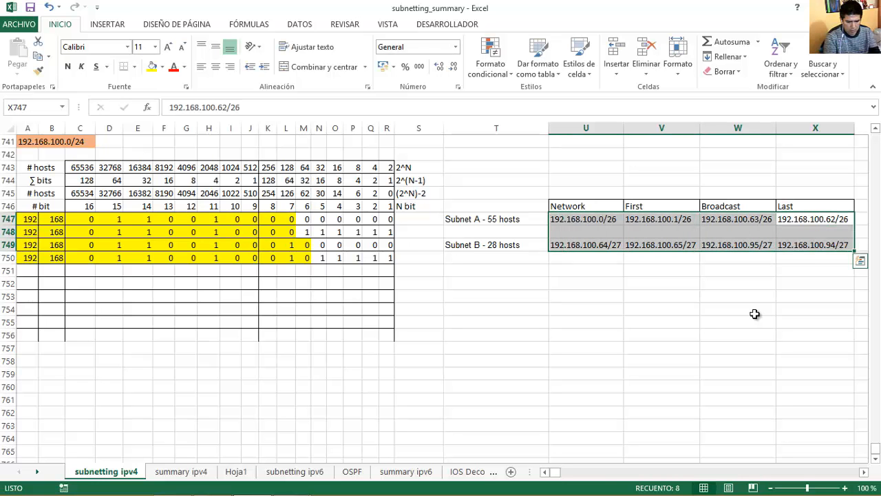
# Review the Subnet A and Subnet B requirement tables in Packet Tracer's activity window, then return to Word.
pyautogui.click(210, 485)
pyautogui.click(292, 484)
pyautogui.click(362, 416)
pyautogui.click(292, 484)
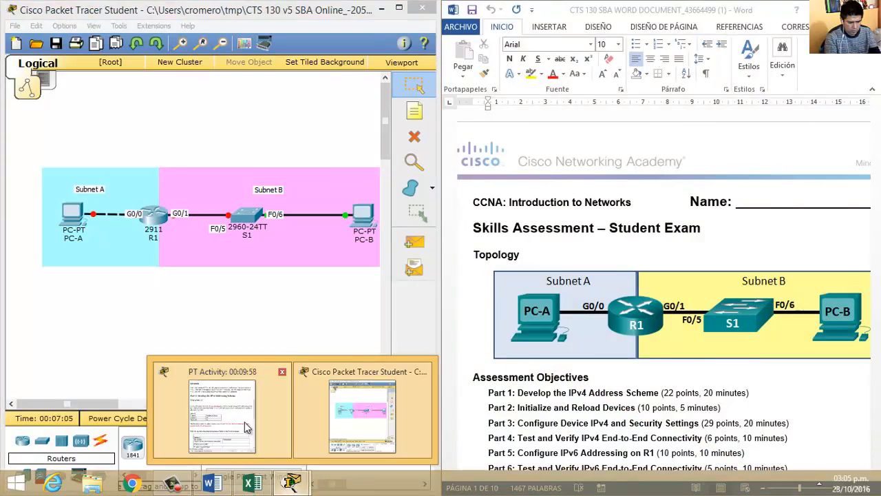
pyautogui.click(247, 427)
pyautogui.moveTo(877, 224); pyautogui.dragTo(862, 320)
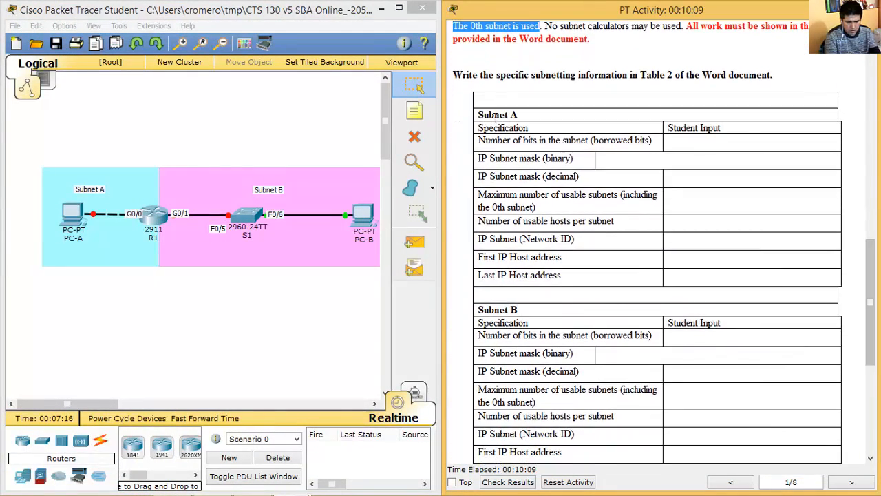
pyautogui.moveTo(486, 117); pyautogui.dragTo(708, 454)
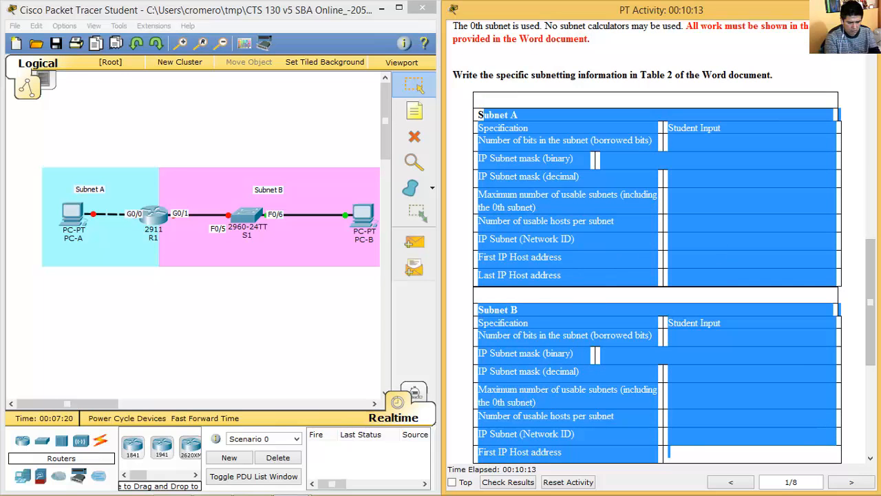
pyautogui.click(212, 482)
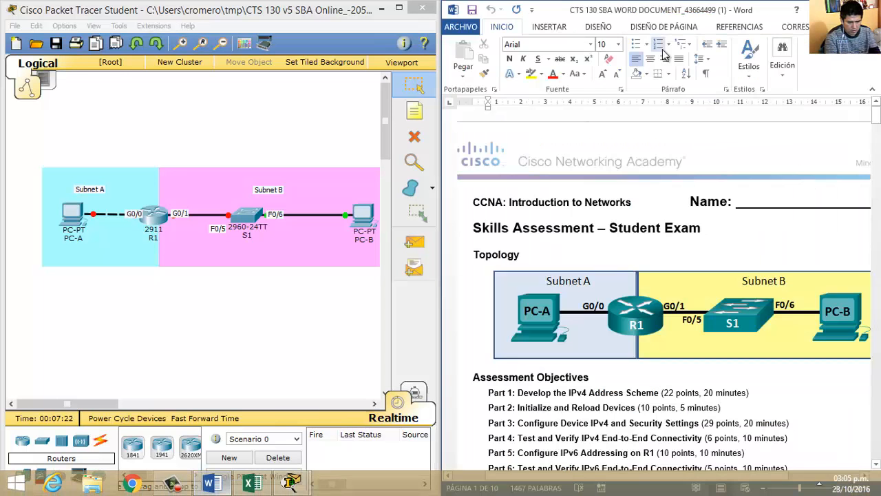
# Move through the Word exam to the Subnet A Table 2 on page 2.
pyautogui.scroll(-10, 790, 215)
pyautogui.click(790, 216)
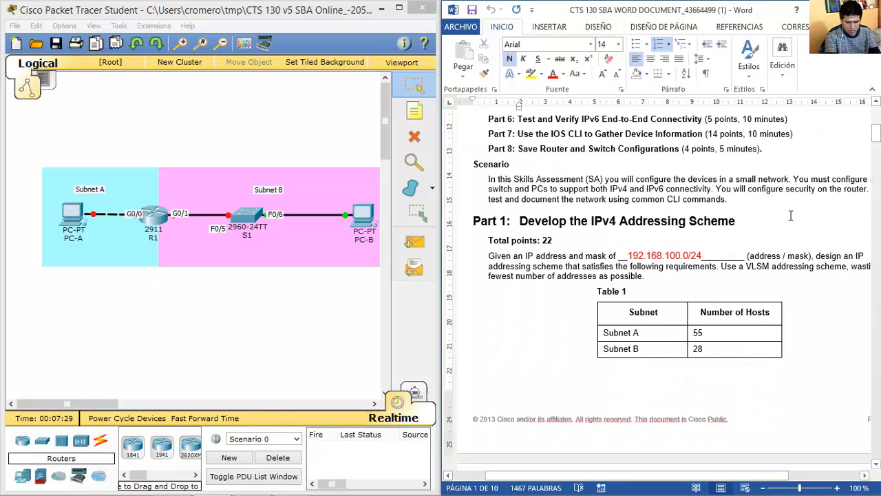
pyautogui.press('pagedown')
pyautogui.press('pagedown')
pyautogui.press('pagedown')
pyautogui.press('pageup')
pyautogui.press('Up')
pyautogui.press('Up')
pyautogui.press('Up')
pyautogui.press('Up')
pyautogui.press('pagedown')
pyautogui.press('Up')
pyautogui.press('Up')
pyautogui.press('Up')
pyautogui.press('Up')
pyautogui.press('Up')
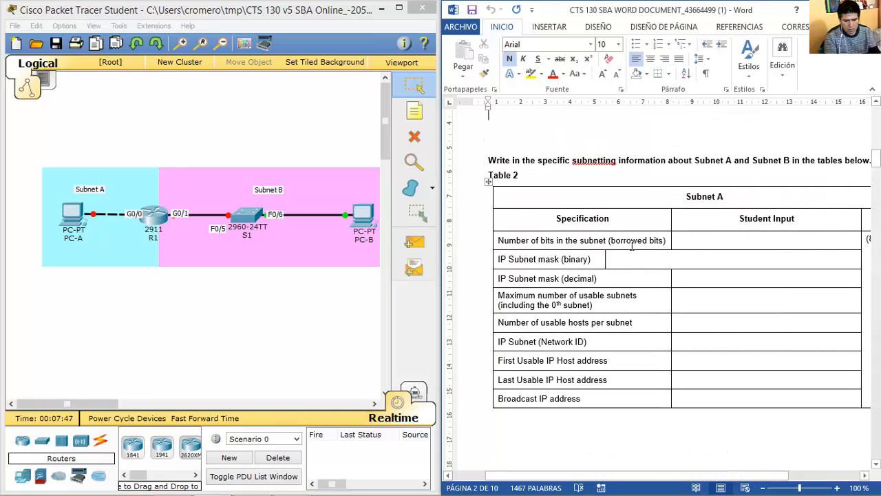
# Place the caret in the borrowed bits answer cell, then switch to the Excel summary.
pyautogui.click(631, 241)
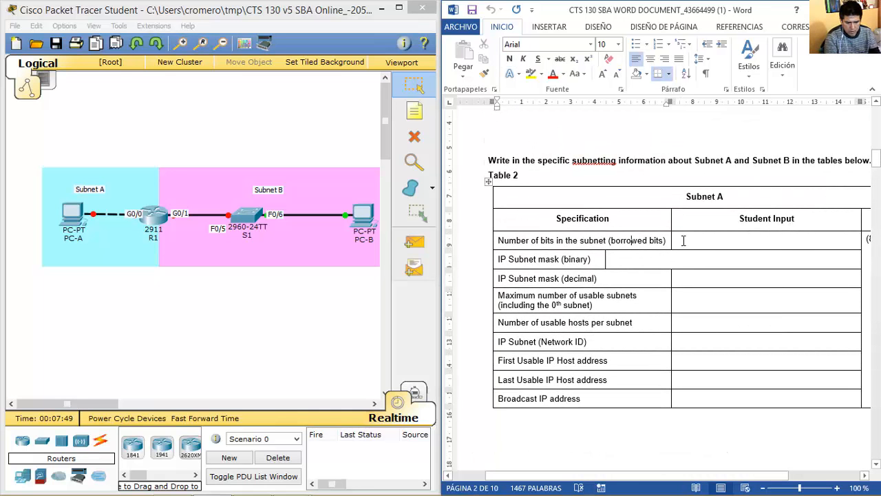
pyautogui.click(696, 240)
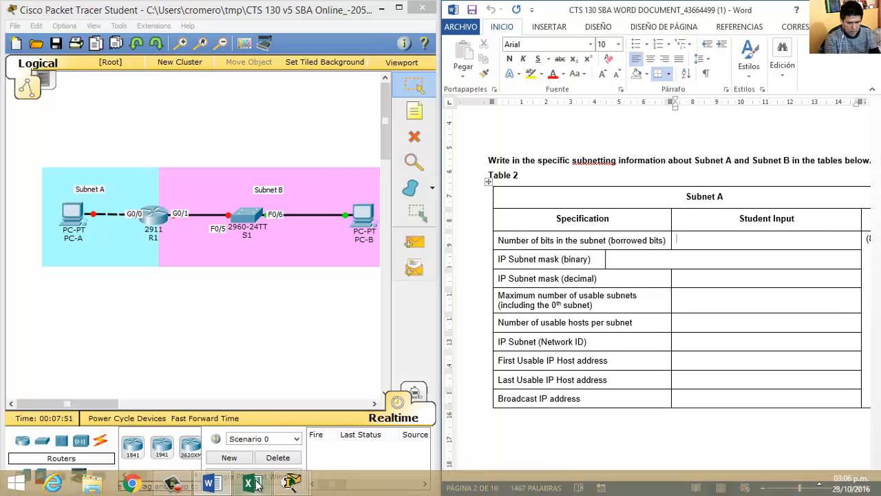
pyautogui.click(253, 484)
pyautogui.click(76, 141)
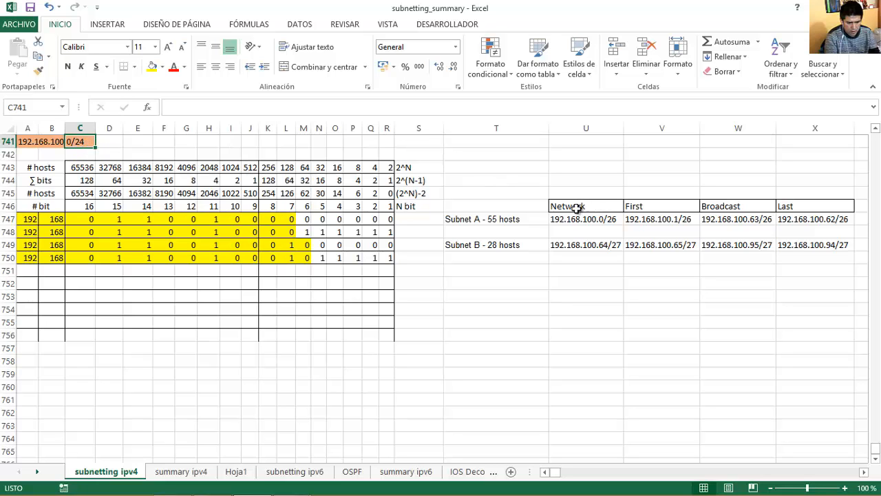
# Enter =26-24 in T742 for 2 borrowed bits, then bring Word alongside.
pyautogui.click(616, 219)
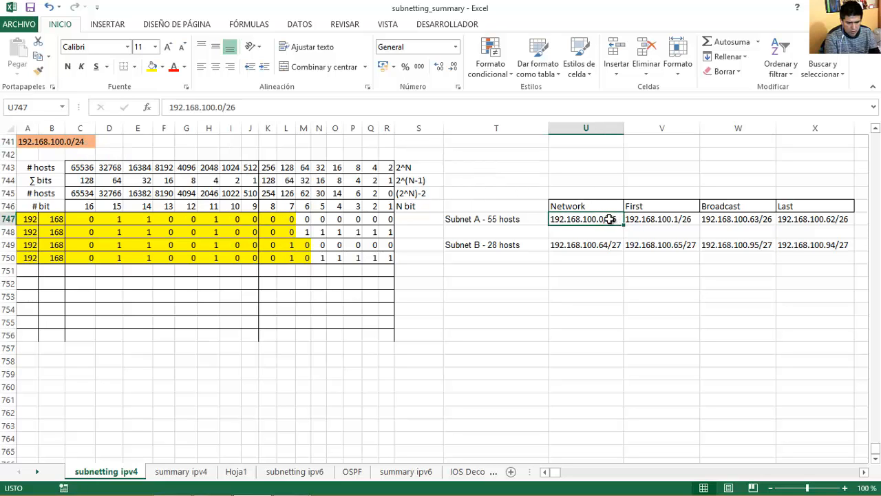
pyautogui.click(482, 220)
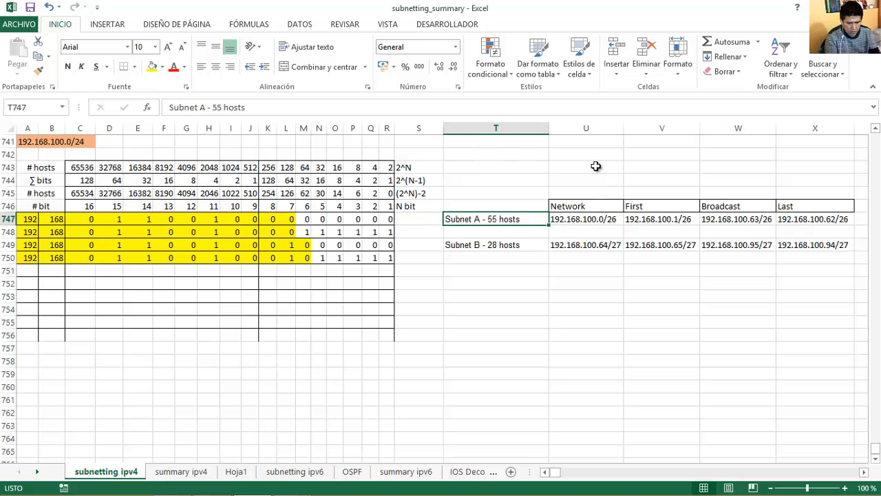
pyautogui.press('Up')
pyautogui.press('Up')
pyautogui.press('Up')
pyautogui.press('Up')
pyautogui.press('Up')
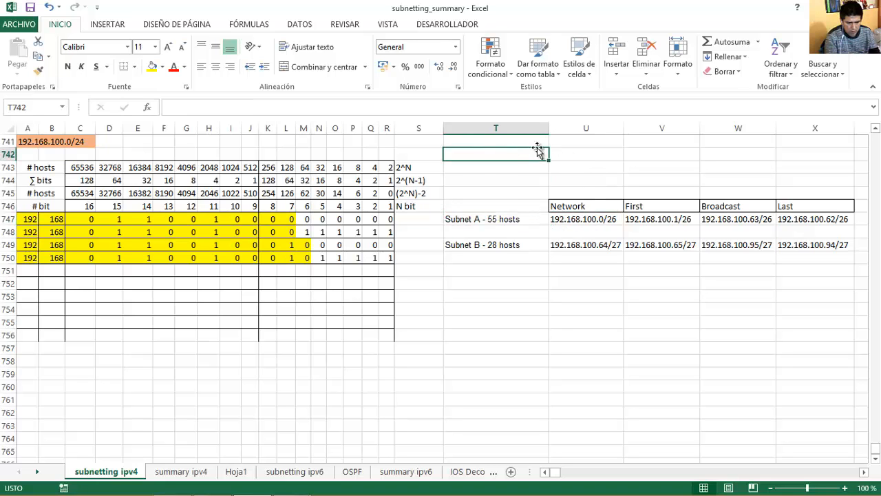
pyautogui.write('=26-24')
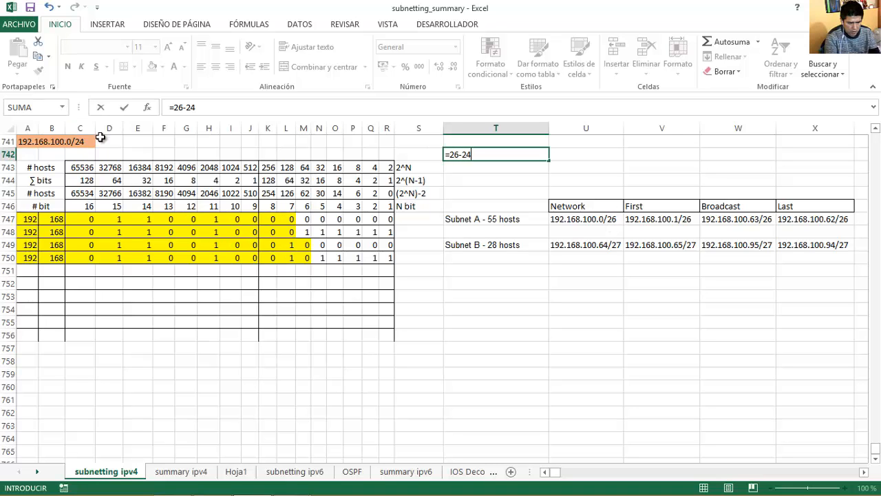
pyautogui.press('Return')
pyautogui.click(509, 152)
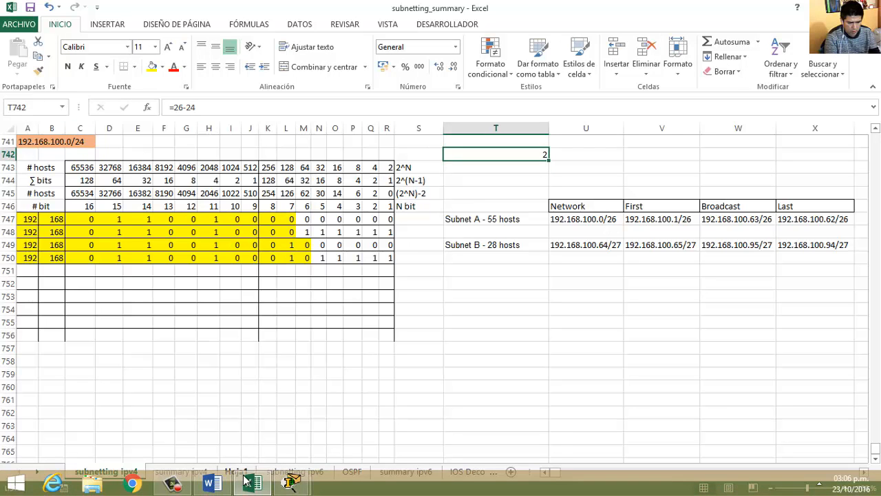
pyautogui.click(219, 485)
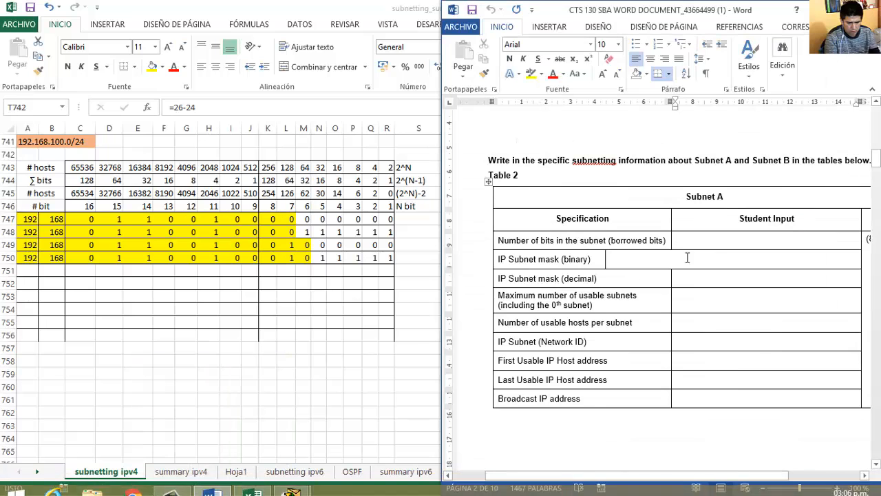
# Enter 2 as Subnet A's borrowed bits and arrange Excel and Word side by side.
pyautogui.write('2')
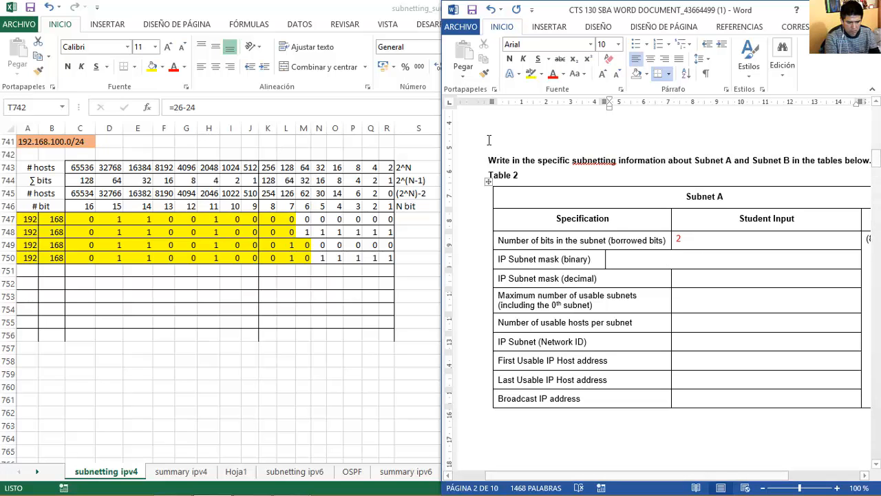
pyautogui.doubleClick(359, 6)
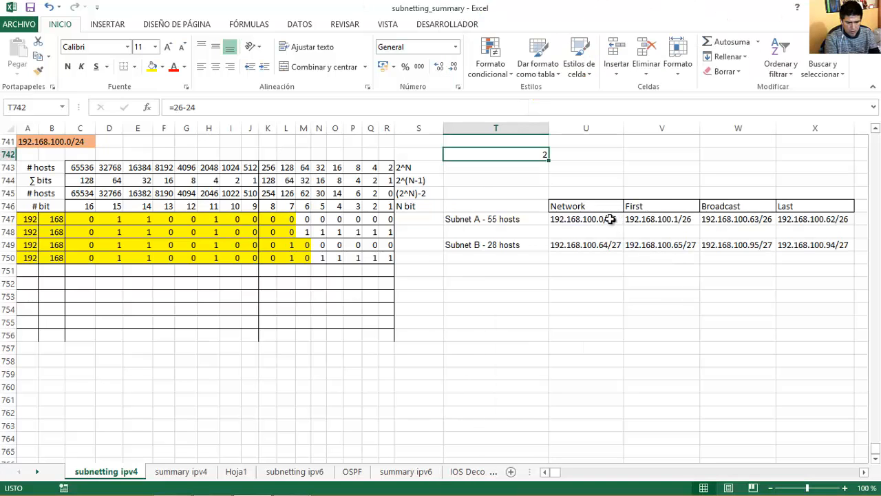
pyautogui.moveTo(378, 485)
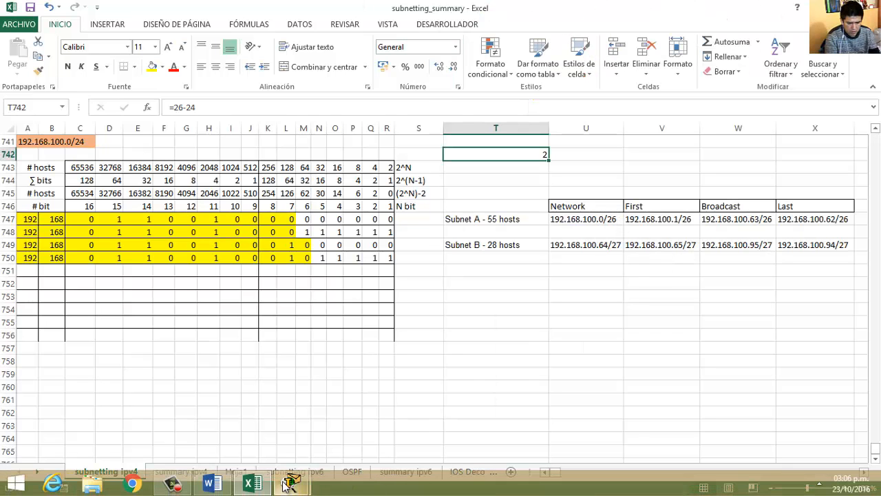
pyautogui.click(212, 483)
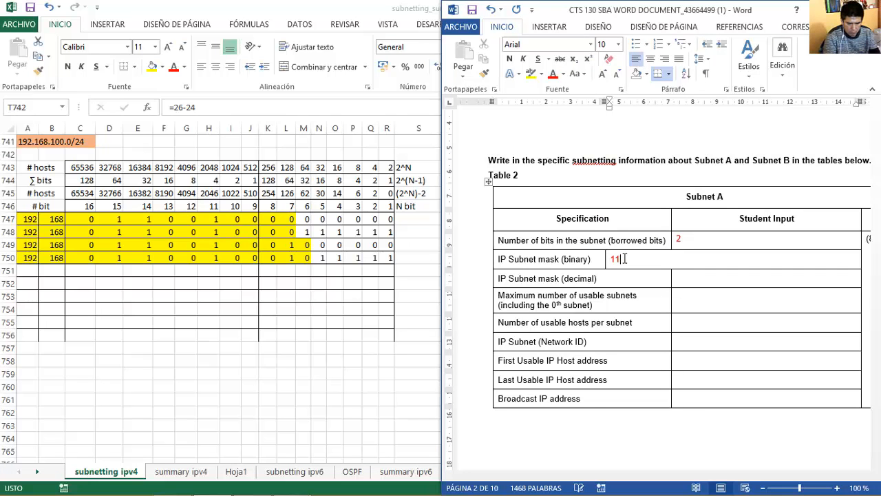
# Type the binary mask 11111111.11111111.11111111.11000000 and verify its bit count.
pyautogui.write('111111.11111111.11111111.11')
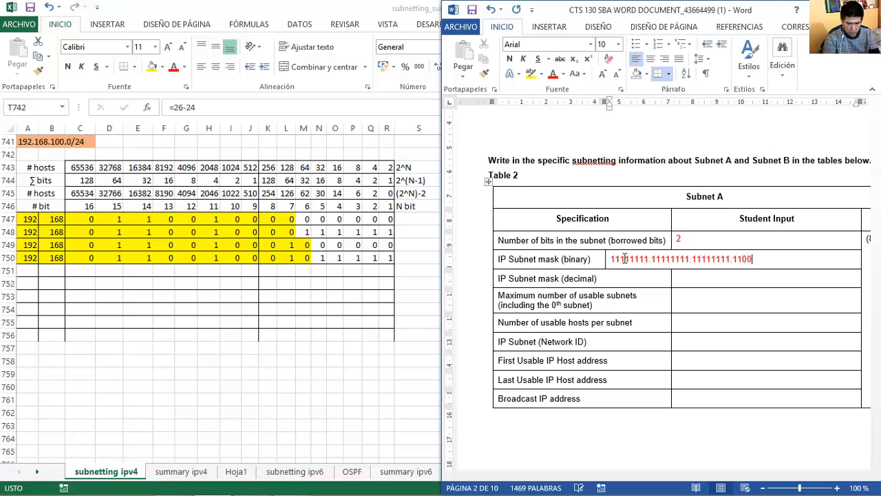
pyautogui.write('0000')
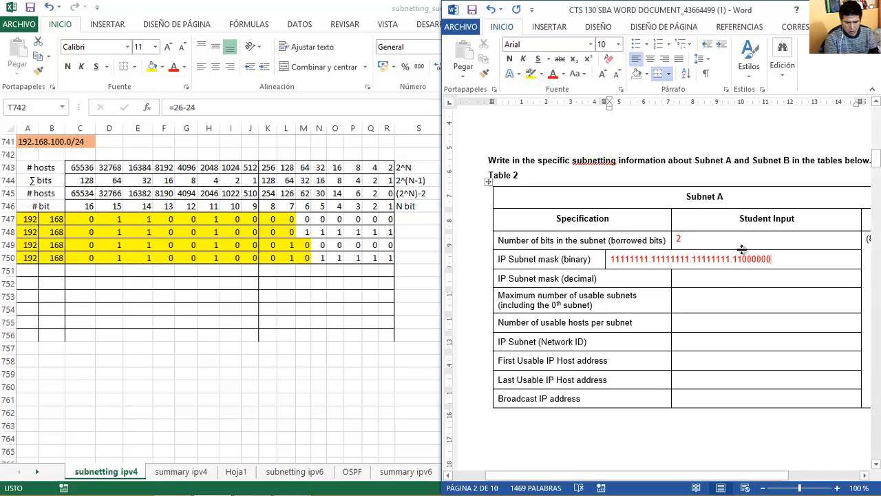
pyautogui.moveTo(773, 259); pyautogui.dragTo(610, 260)
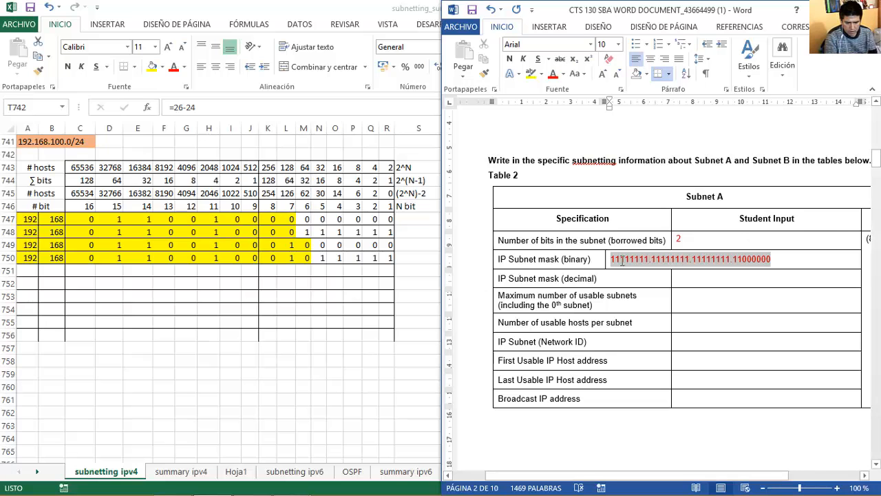
pyautogui.click(743, 259)
pyautogui.moveTo(743, 260); pyautogui.dragTo(610, 260)
pyautogui.click(608, 260)
pyautogui.click(612, 260)
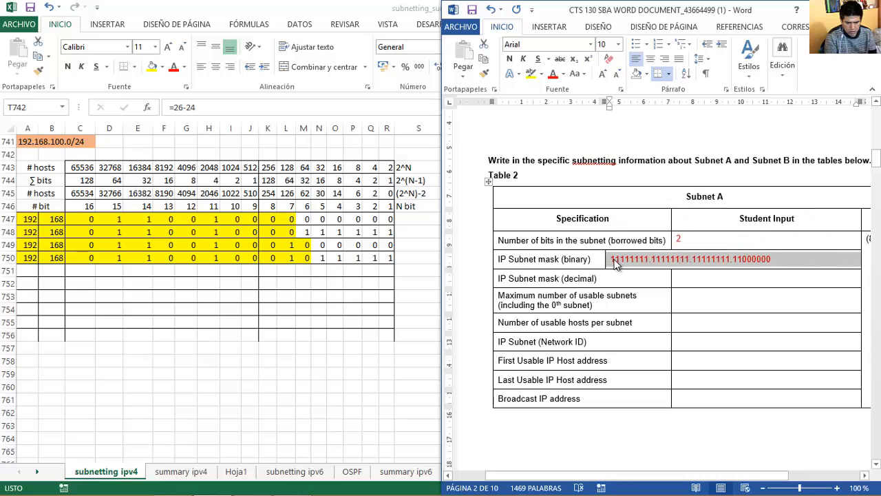
pyautogui.moveTo(613, 260); pyautogui.dragTo(749, 260)
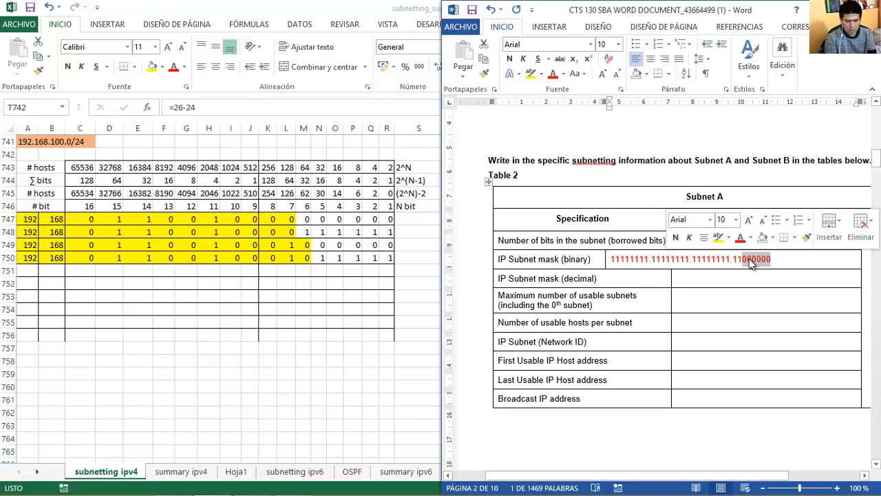
pyautogui.click(781, 261)
# Enter the decimal mask 255.255.255.192, checking it against the binary mask's last octet.
pyautogui.click(704, 281)
pyautogui.write('255.255.255.192')
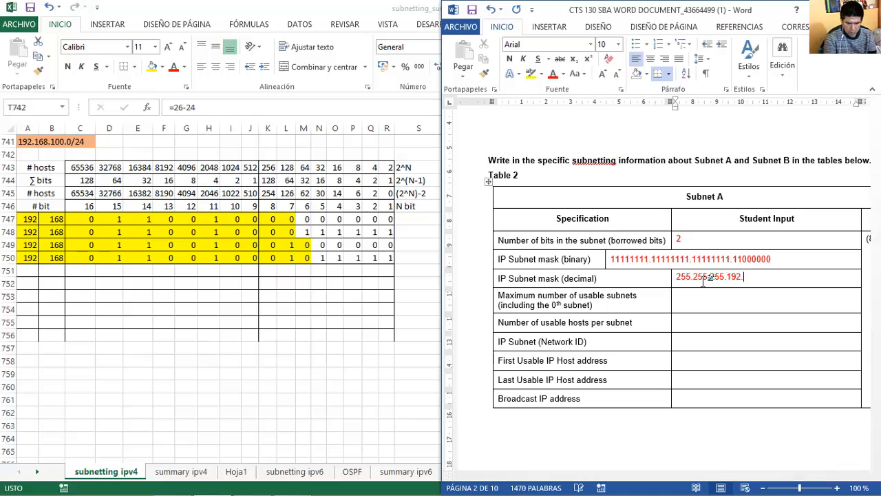
pyautogui.press('BackSpace')
pyautogui.click(780, 260)
pyautogui.moveTo(778, 262)
pyautogui.mouseDown()
pyautogui.moveTo(736, 259)
pyautogui.moveTo(771, 260)
pyautogui.mouseUp()
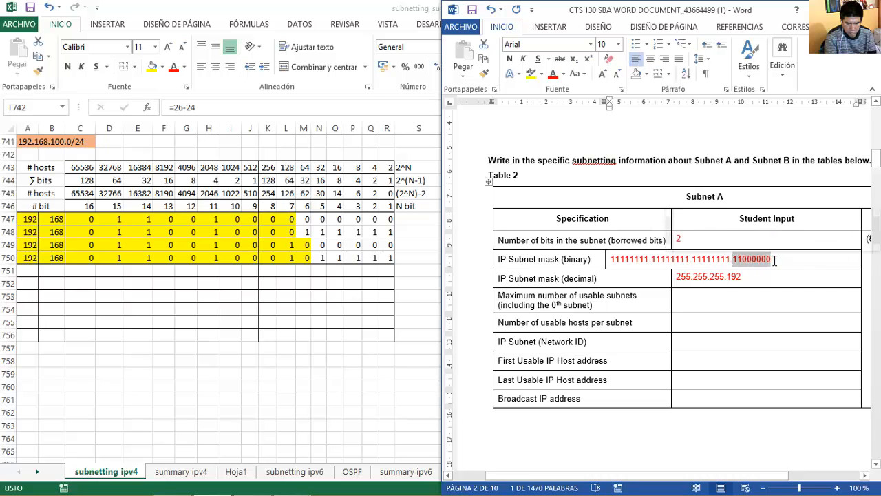
# Locate the maximum usable subnets answer cell, then return to the Excel sheet.
pyautogui.click(703, 304)
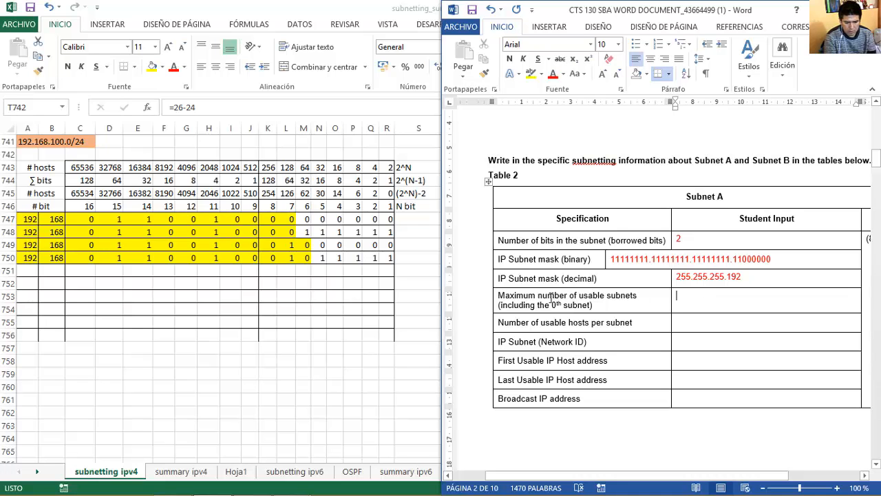
pyautogui.moveTo(583, 297); pyautogui.dragTo(598, 305)
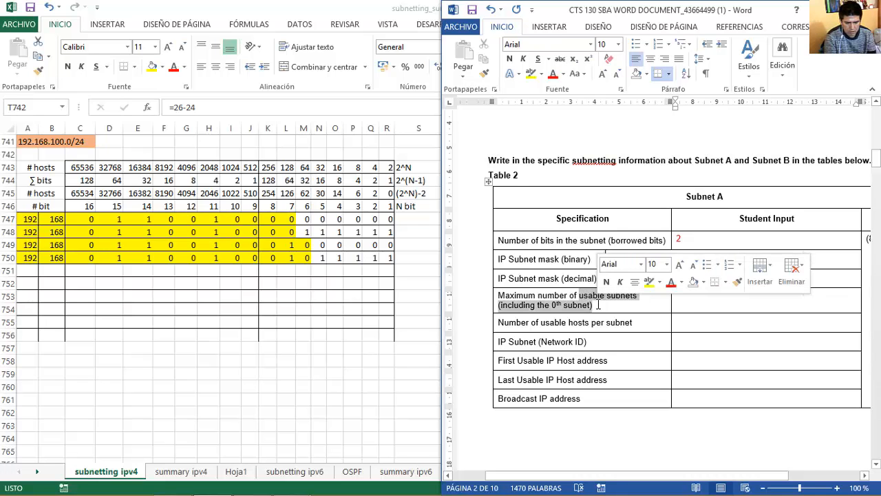
pyautogui.click(682, 302)
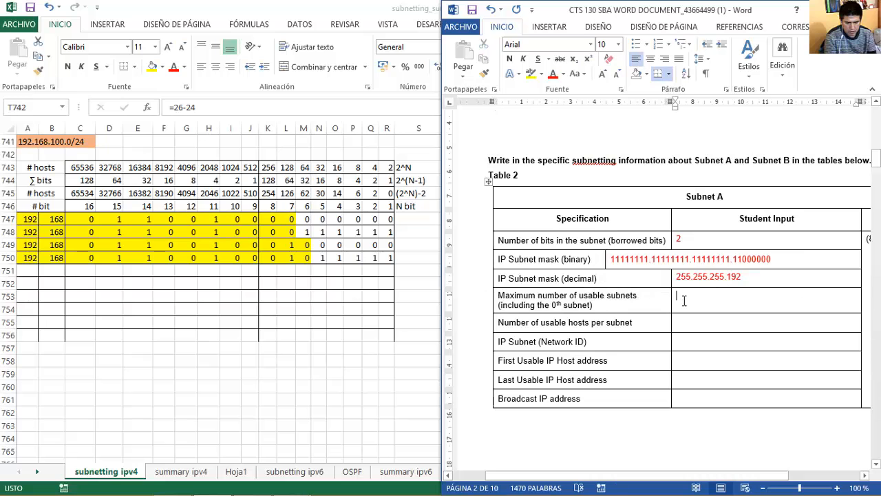
pyautogui.doubleClick(679, 240)
pyautogui.click(413, 147)
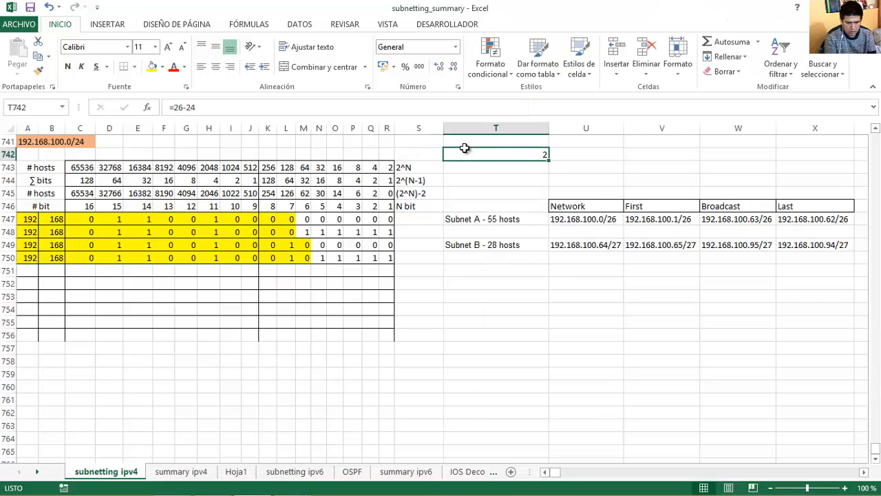
# Enter =2^2 in U742 for 4 usable subnets, then switch back to Word.
pyautogui.moveTo(548, 158); pyautogui.dragTo(565, 161)
pyautogui.write('=')
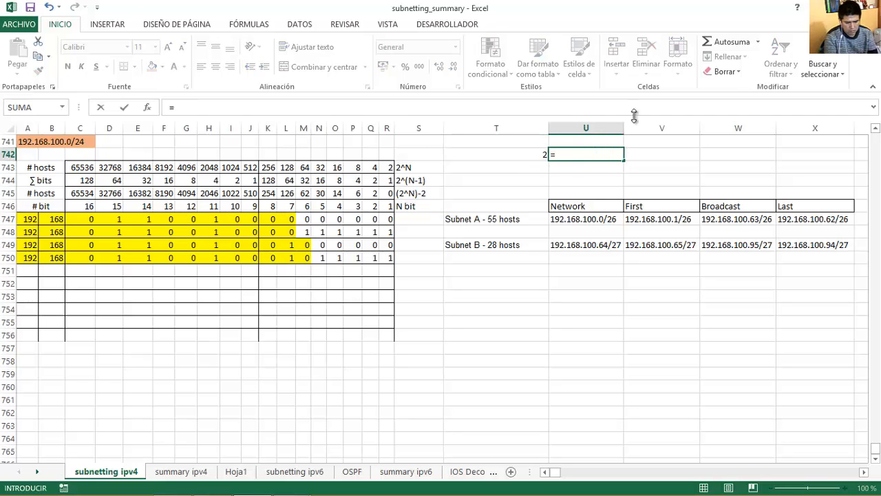
pyautogui.write('2')
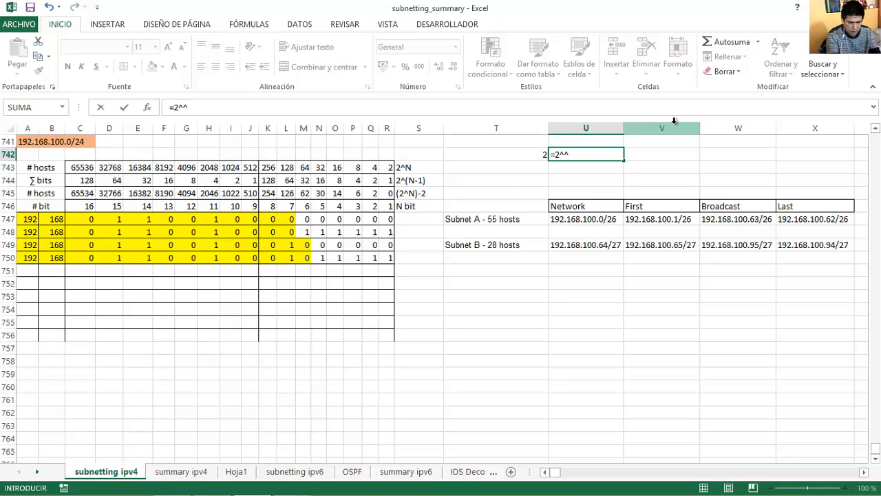
pyautogui.write('^2')
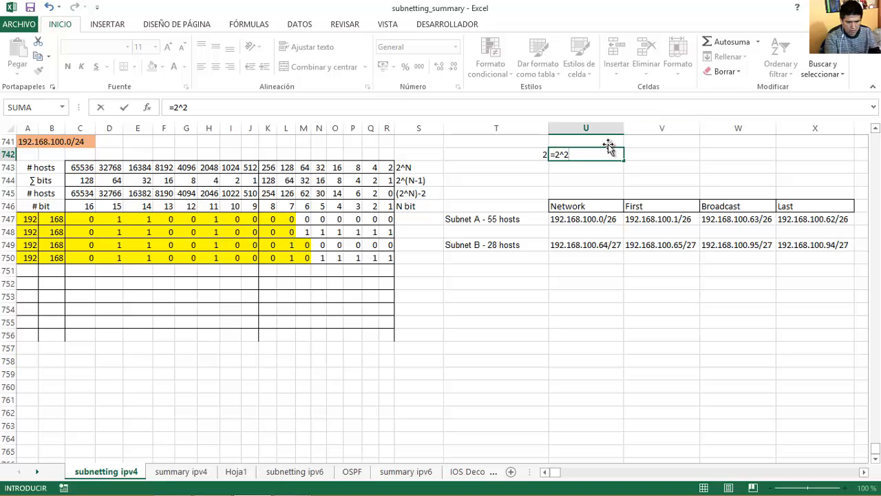
pyautogui.moveTo(351, 488)
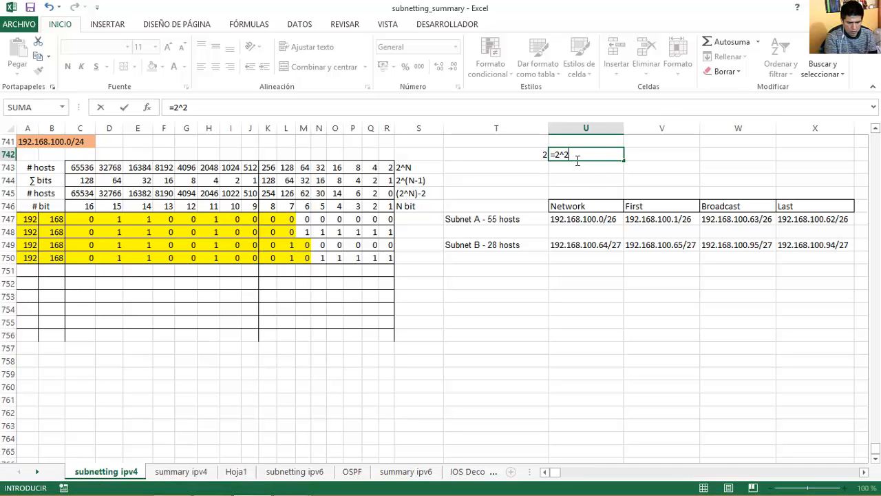
pyautogui.press('Return')
pyautogui.click(576, 156)
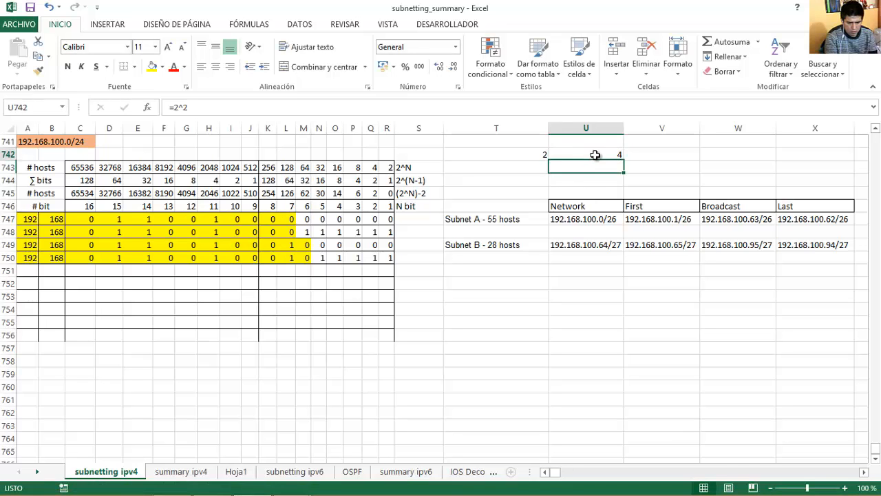
pyautogui.moveTo(241, 490)
pyautogui.click(213, 484)
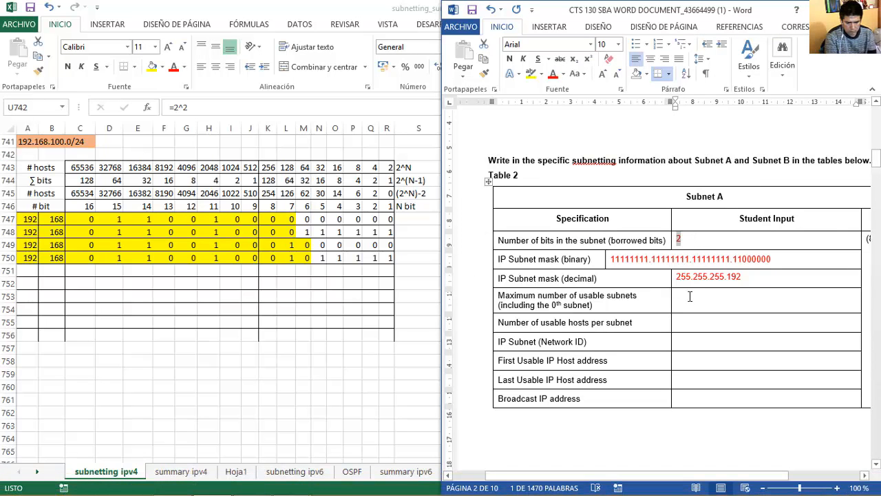
# Enter 4 as Subnet A's maximum usable subnets, then maximize Excel.
pyautogui.write('4')
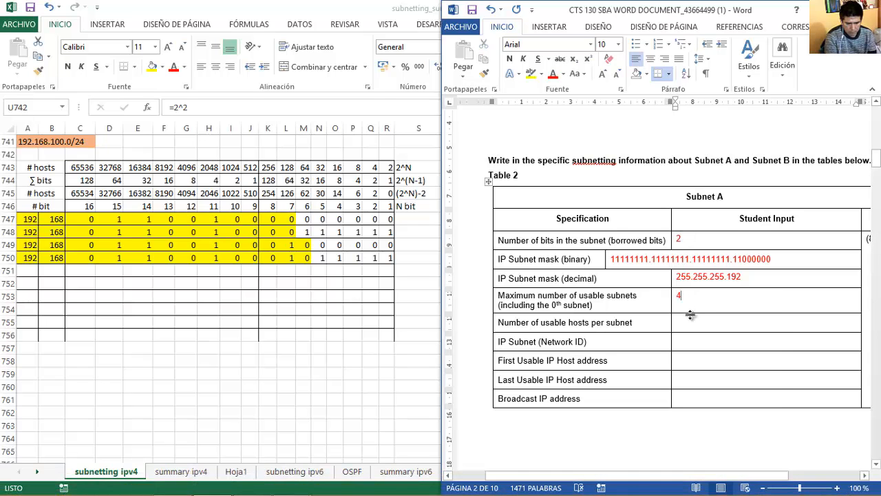
pyautogui.moveTo(634, 322); pyautogui.dragTo(508, 325)
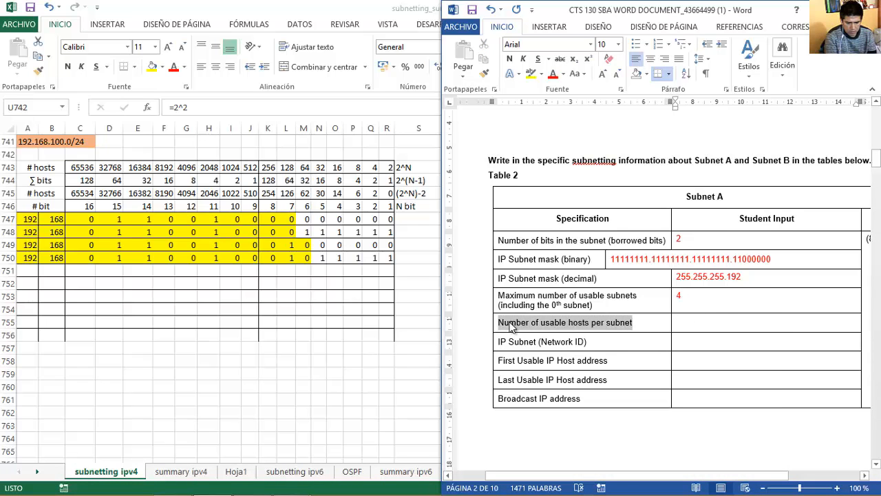
pyautogui.click(760, 278)
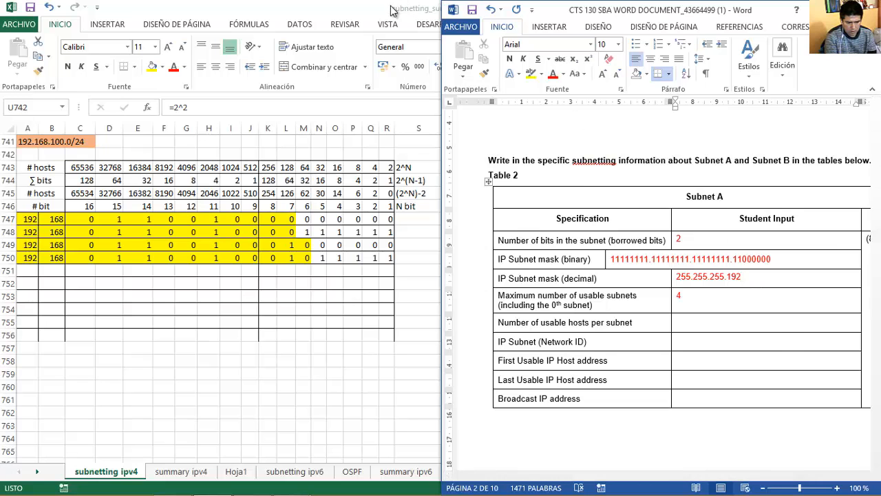
pyautogui.doubleClick(390, 10)
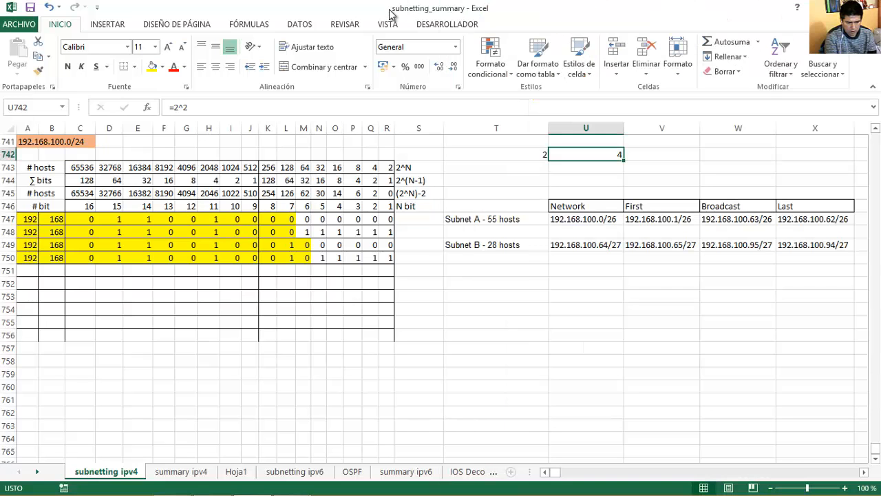
# Count Subnet A's six host bits and enter =2^6-2 in V742, giving 62 usable hosts.
pyautogui.click(311, 219)
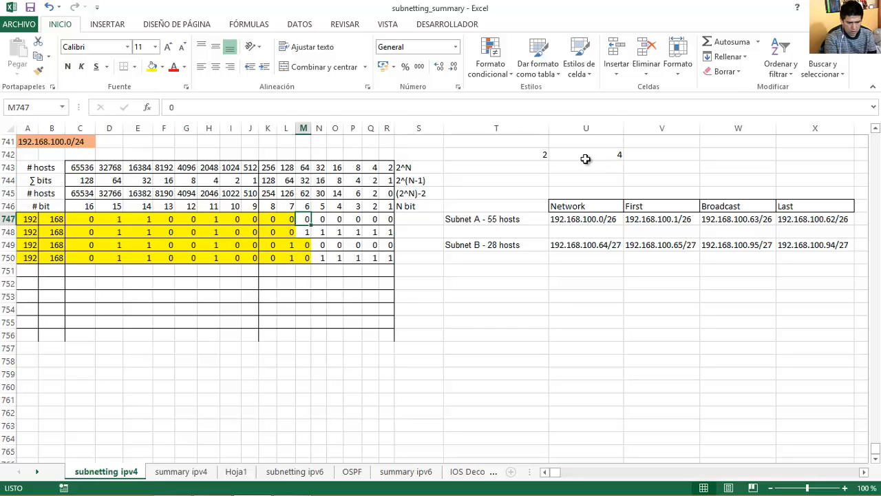
pyautogui.moveTo(306, 219); pyautogui.dragTo(385, 219)
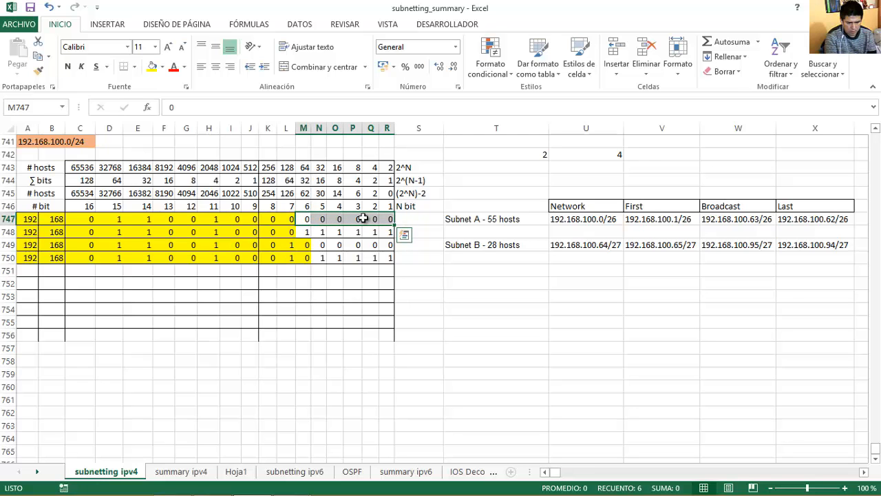
pyautogui.click(651, 154)
pyautogui.write('=')
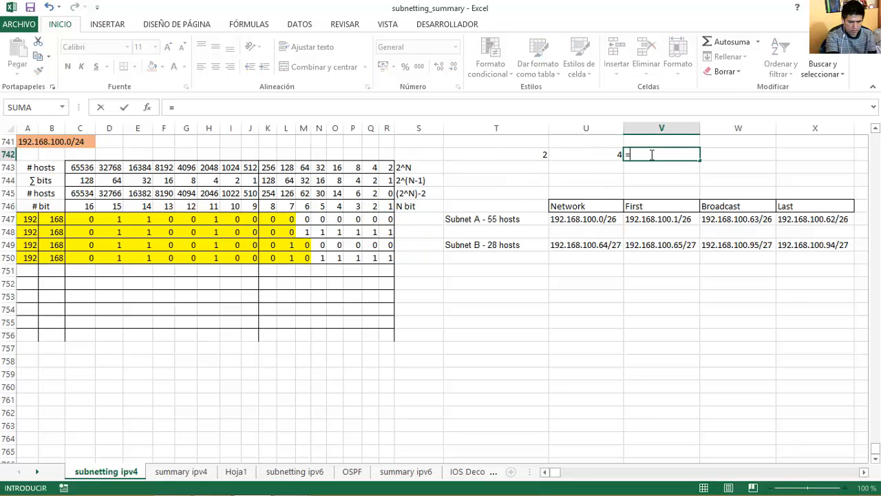
pyautogui.write('2^')
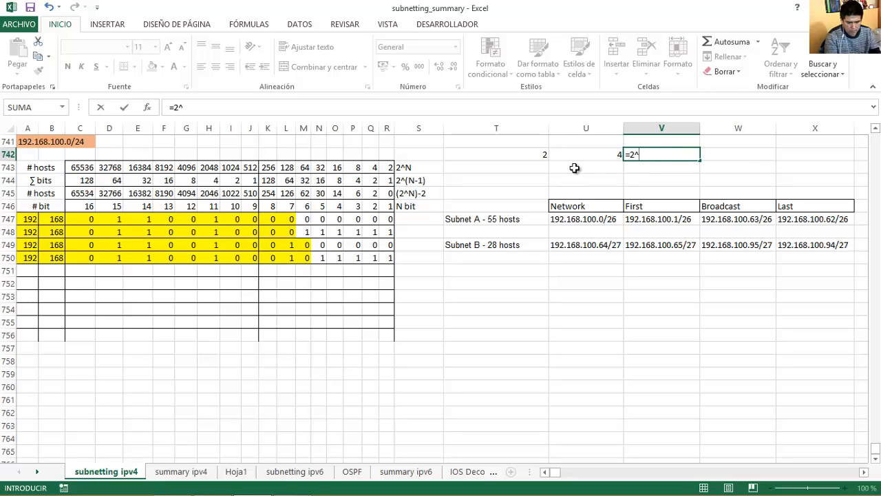
pyautogui.write('-2')
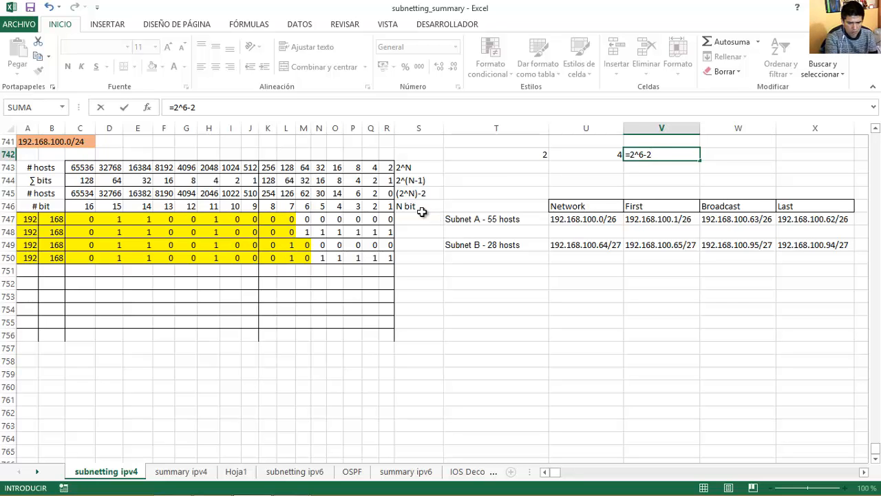
pyautogui.press('Return')
pyautogui.click(649, 154)
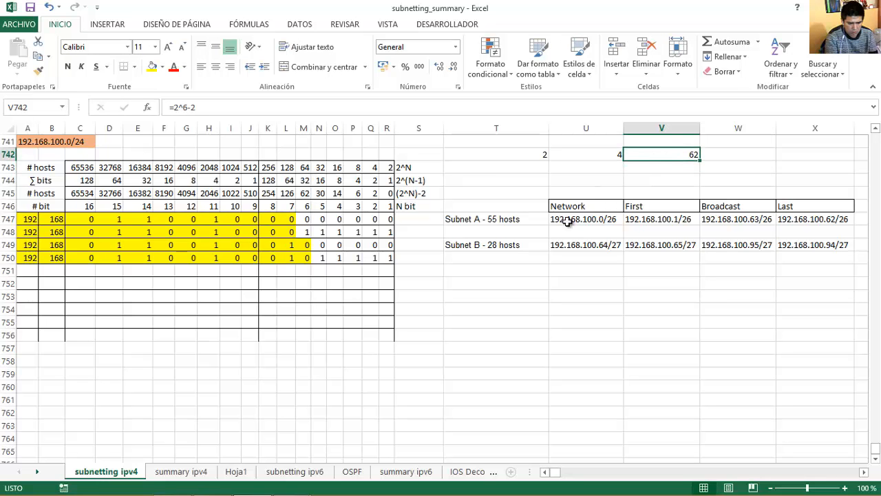
# Record 62 in the Word table's Number of usable hosts cell.
pyautogui.click(212, 483)
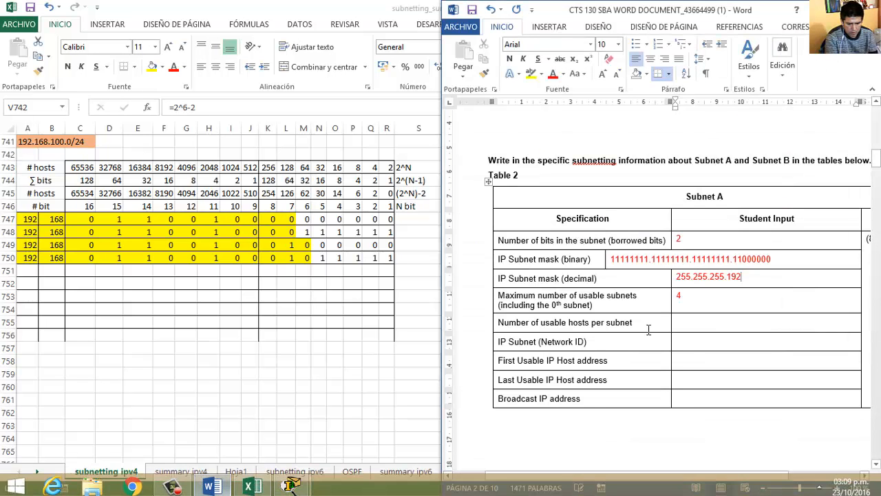
pyautogui.click(693, 319)
pyautogui.write('62')
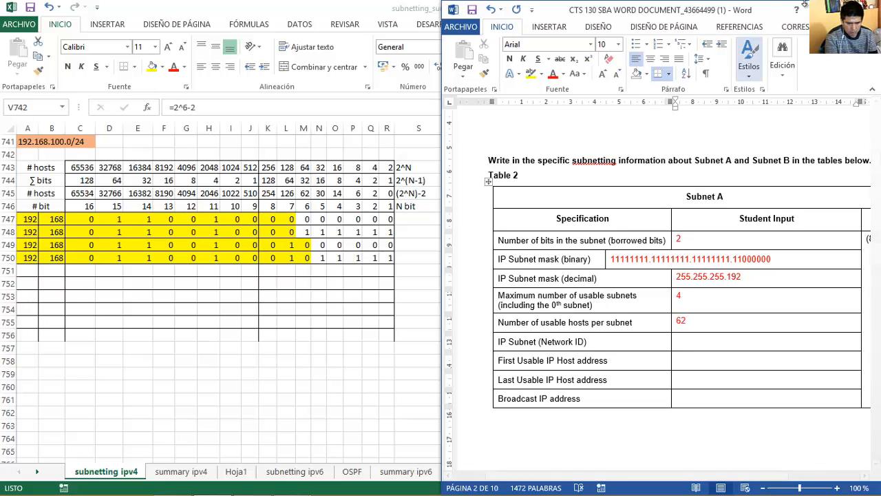
pyautogui.click(366, 6)
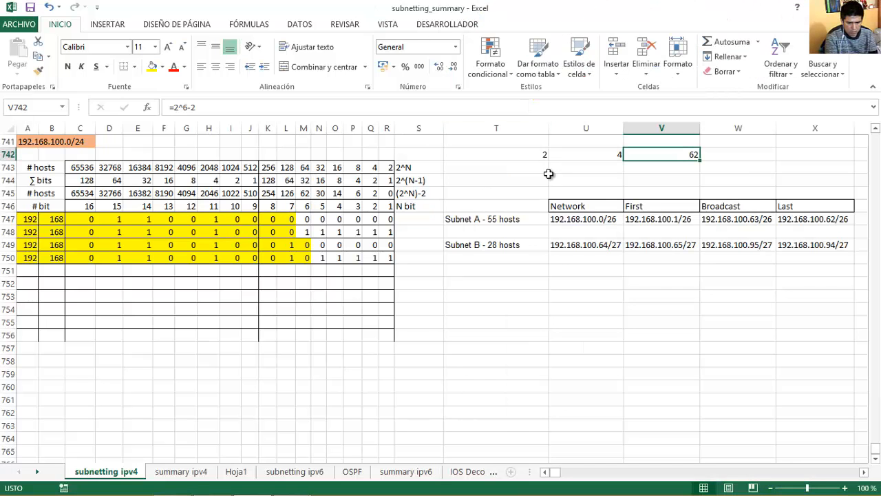
# Check Word's usable-subnets answer of 4 and edit U742's subnet formula to use K747 as exponent.
pyautogui.click(213, 484)
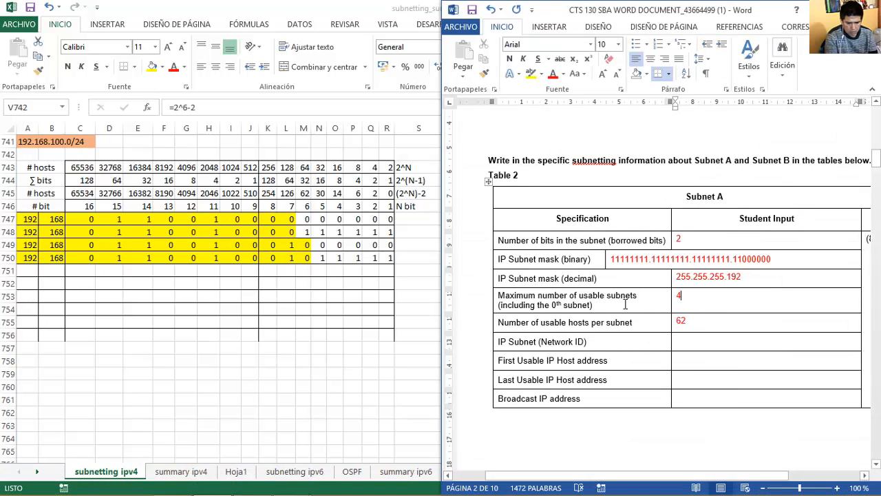
pyautogui.moveTo(505, 296); pyautogui.dragTo(677, 297)
pyautogui.click(688, 297)
pyautogui.click(409, 9)
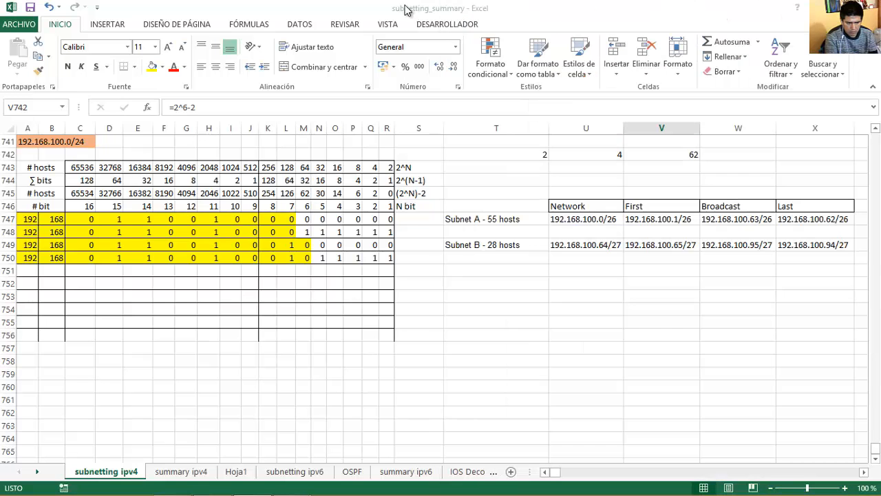
pyautogui.doubleClick(583, 153)
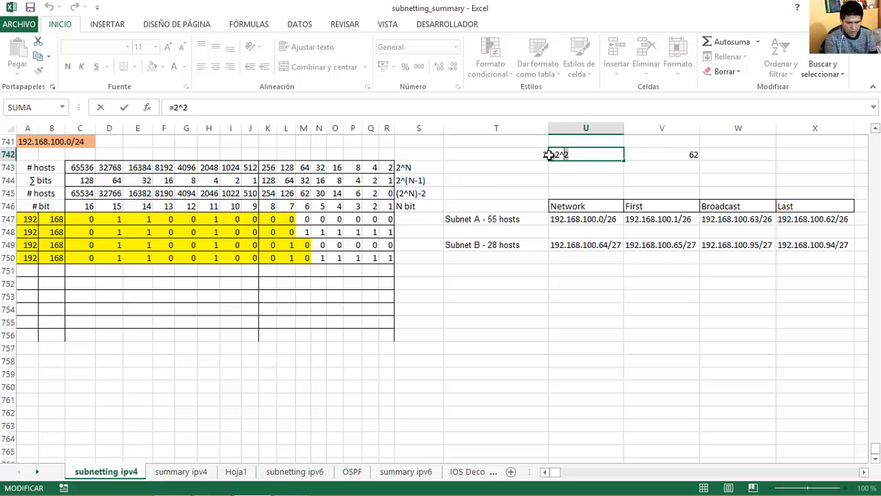
pyautogui.press('BackSpace')
pyautogui.click(268, 219)
pyautogui.press('Return')
# Review borrowed bits K747:L747 and confirm U742's subnet-count formula =2^2.
pyautogui.click(287, 219)
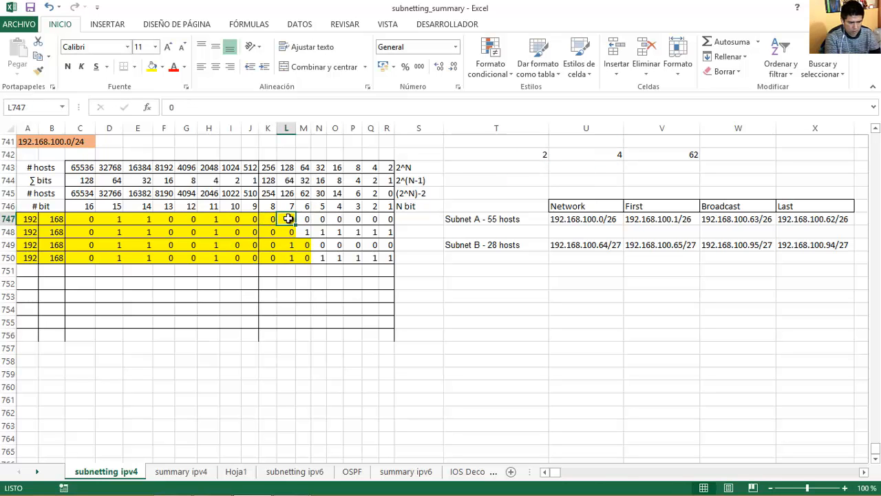
pyautogui.moveTo(285, 219); pyautogui.dragTo(272, 219)
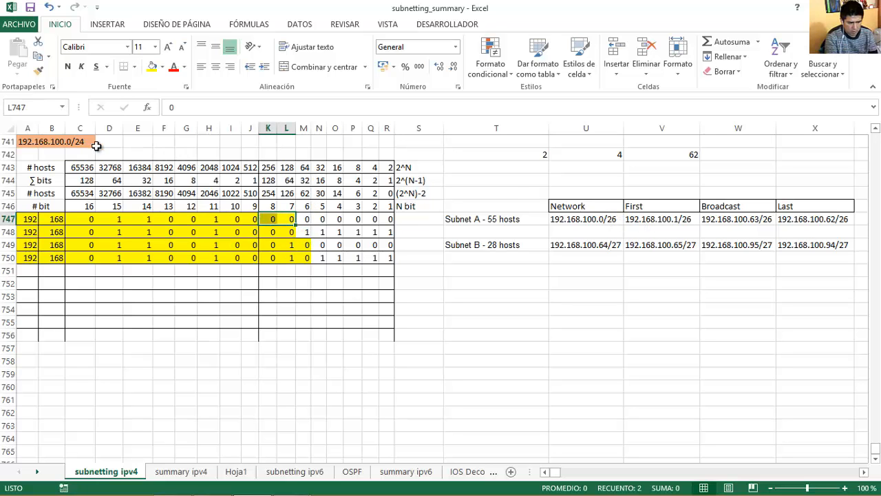
pyautogui.moveTo(272, 244)
pyautogui.mouseDown()
pyautogui.moveTo(269, 230)
pyautogui.moveTo(282, 231)
pyautogui.mouseUp()
pyautogui.click(286, 219)
pyautogui.click(273, 218)
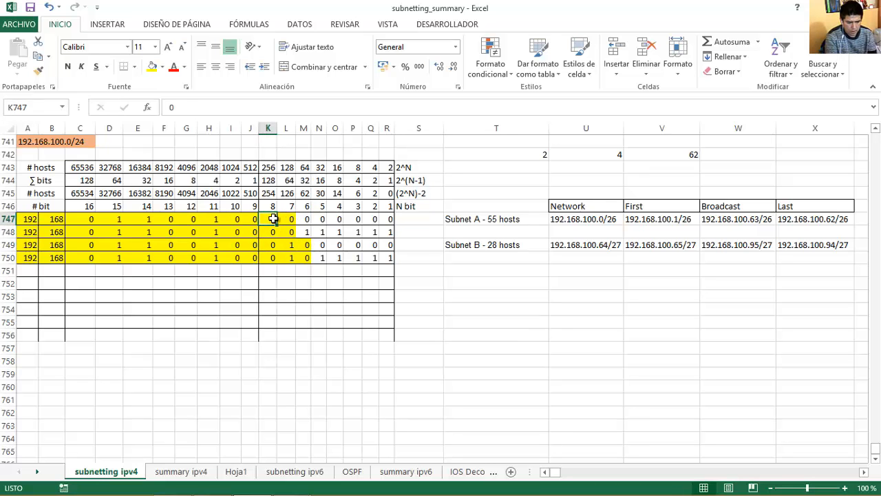
pyautogui.click(594, 151)
pyautogui.doubleClick(599, 152)
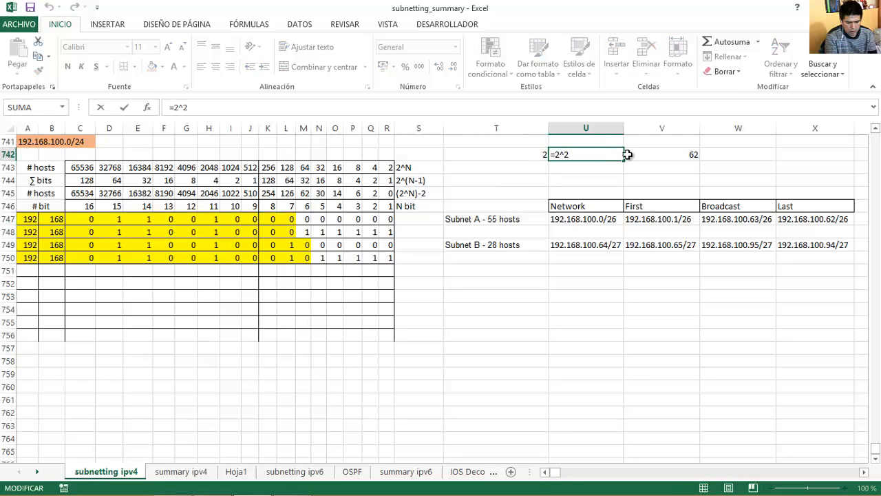
pyautogui.press('Return')
pyautogui.click(650, 152)
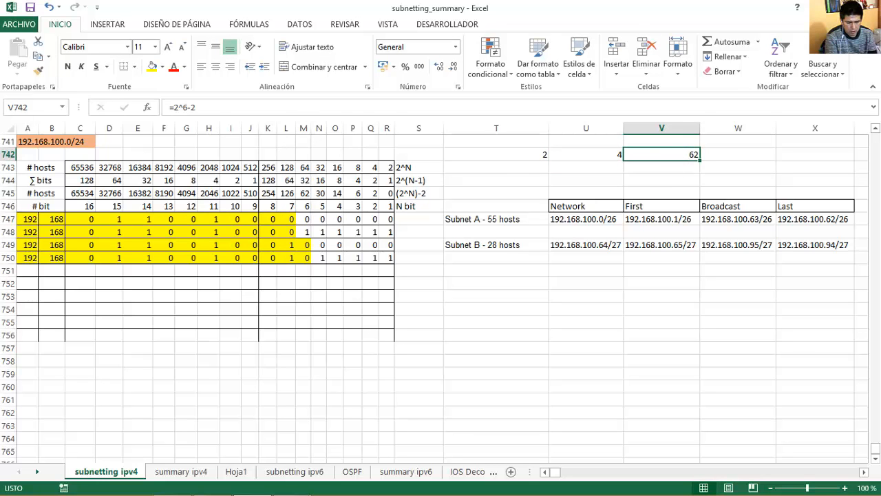
# Compare Word's usable-hosts answer with host bits M747:R747 and V742's formula =2^6-2.
pyautogui.click(211, 487)
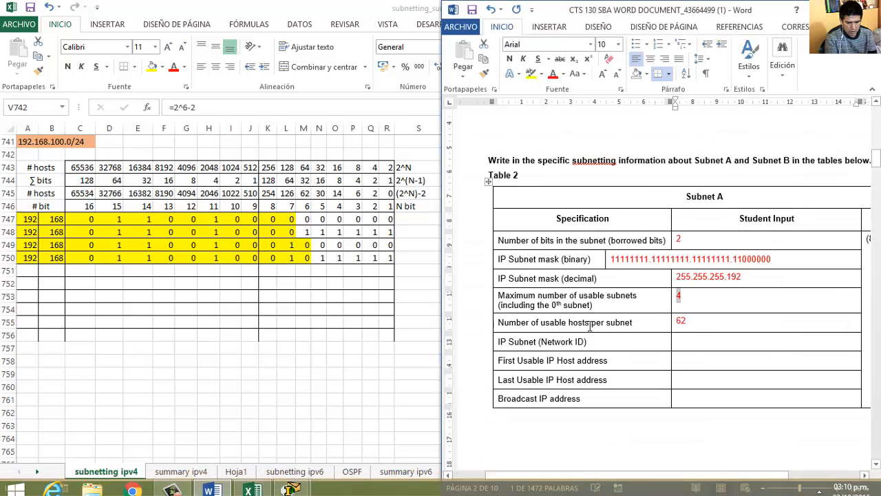
pyautogui.moveTo(531, 323); pyautogui.dragTo(632, 323)
pyautogui.hotkey('alt', 'Tab')
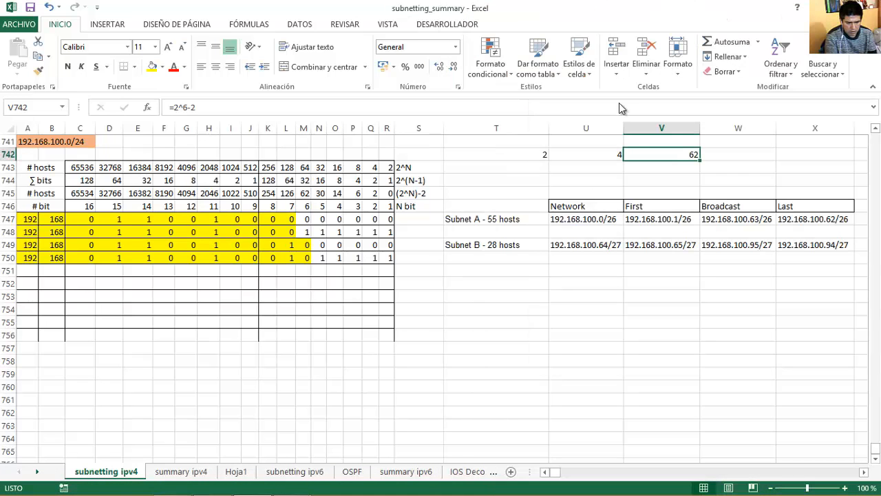
pyautogui.moveTo(308, 219); pyautogui.dragTo(387, 219)
pyautogui.doubleClick(660, 160)
pyautogui.click(663, 153)
pyautogui.doubleClick(655, 154)
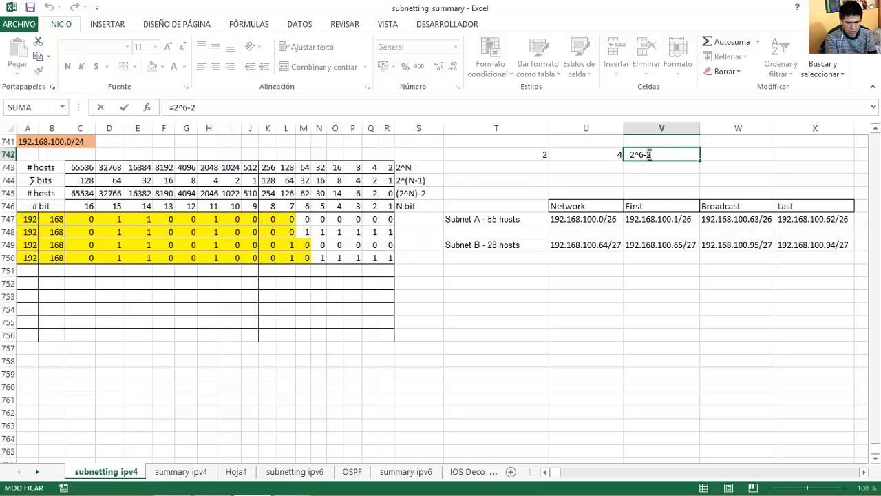
pyautogui.press('Return')
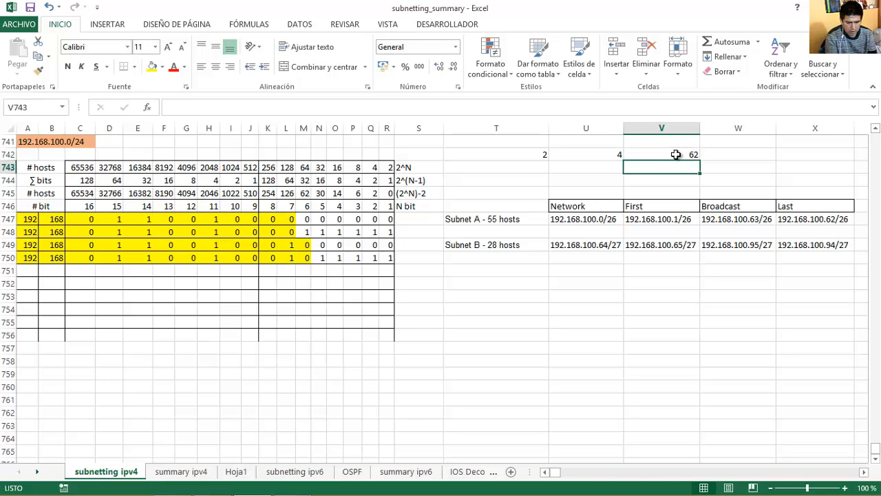
# Re-check V742's unchanged hosts formula and locate Word's Network ID cell.
pyautogui.click(675, 154)
pyautogui.doubleClick(667, 154)
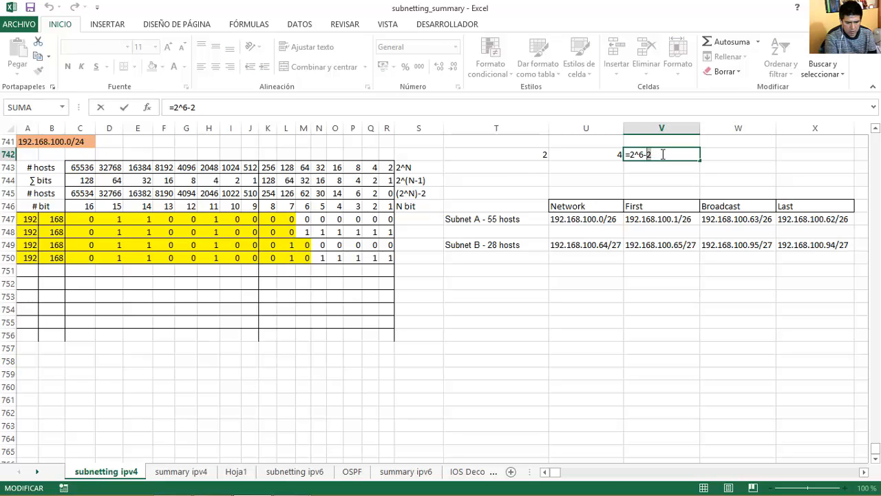
pyautogui.press('Return')
pyautogui.click(670, 155)
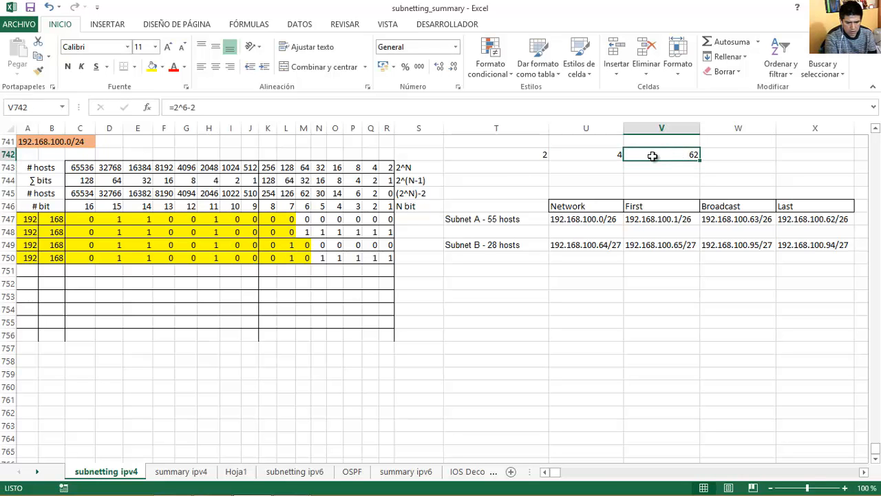
pyautogui.click(212, 486)
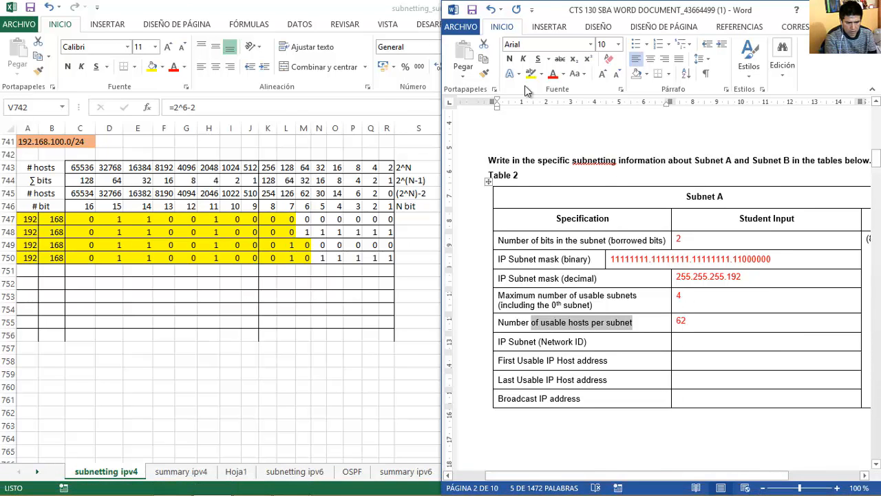
pyautogui.click(692, 336)
pyautogui.click(403, 26)
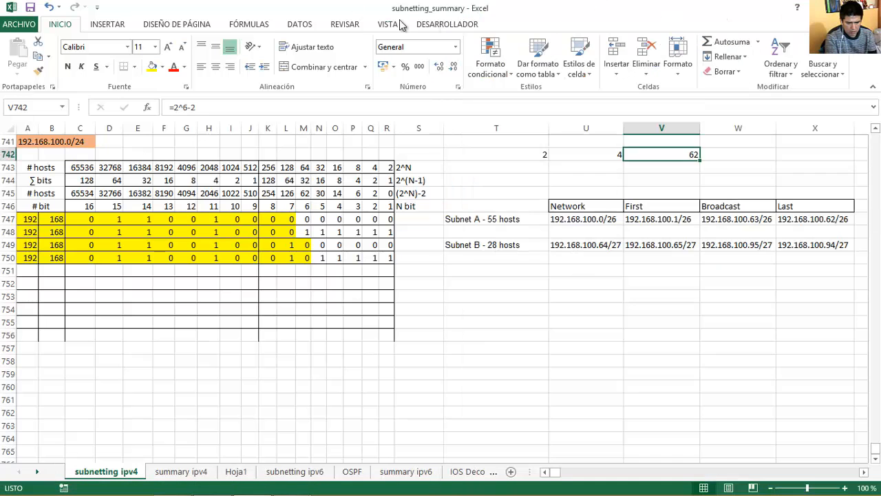
# Copy U747's network address into Word's Network ID cell as 192.168.100.0, removing /26.
pyautogui.click(605, 219)
pyautogui.hotkey('ctrl', 'c')
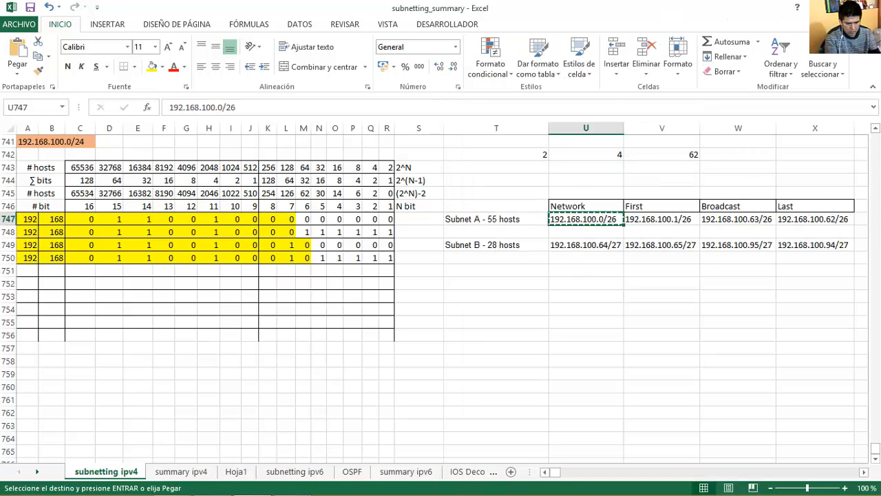
pyautogui.click(212, 488)
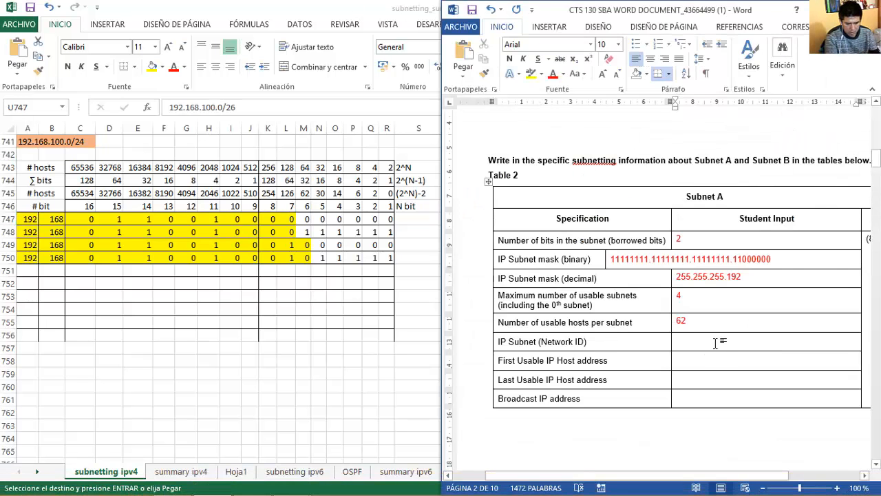
pyautogui.click(719, 339)
pyautogui.hotkey('ctrl', 'v')
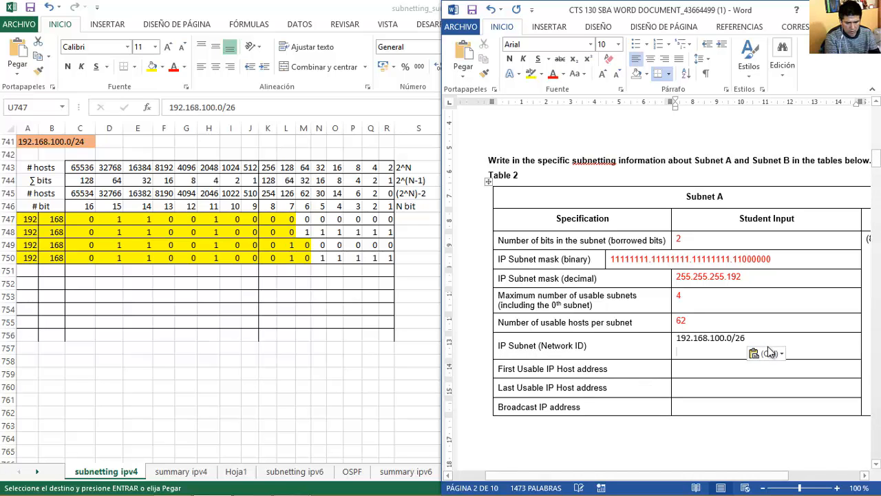
pyautogui.press('BackSpace')
pyautogui.press('BackSpace')
pyautogui.press('BackSpace')
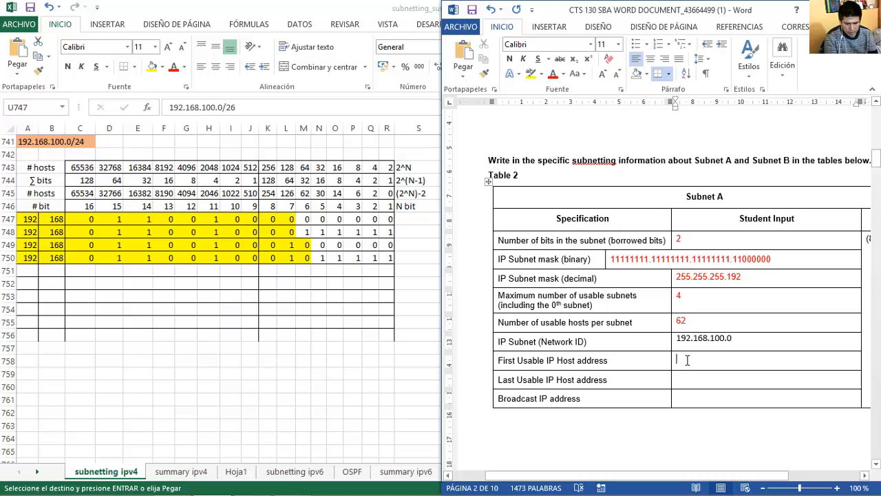
pyautogui.moveTo(715, 364); pyautogui.dragTo(683, 340)
pyautogui.click(744, 344)
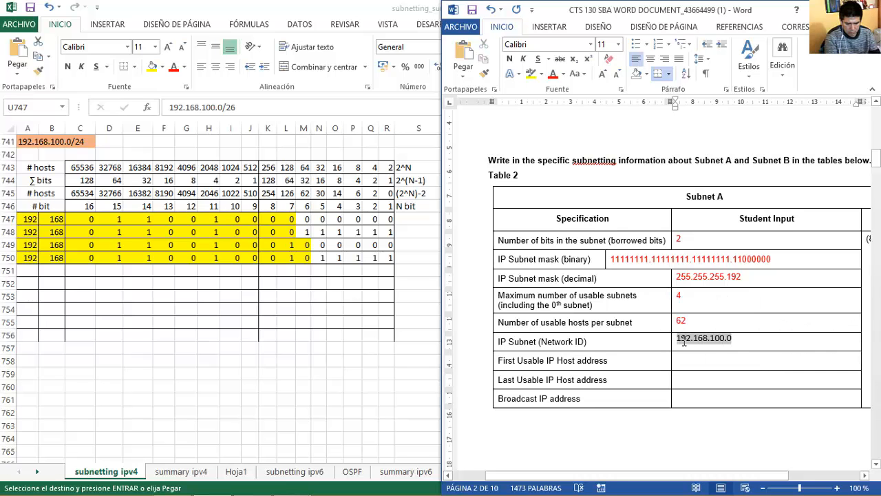
# Enter 192.168.100.1 as Subnet A's First Usable IP Host address.
pyautogui.write('192')
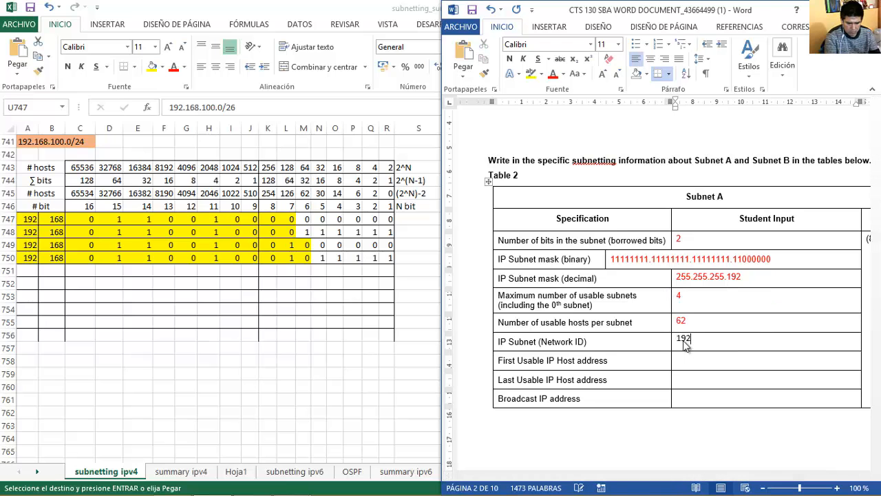
pyautogui.hotkey('ctrl', 'v')
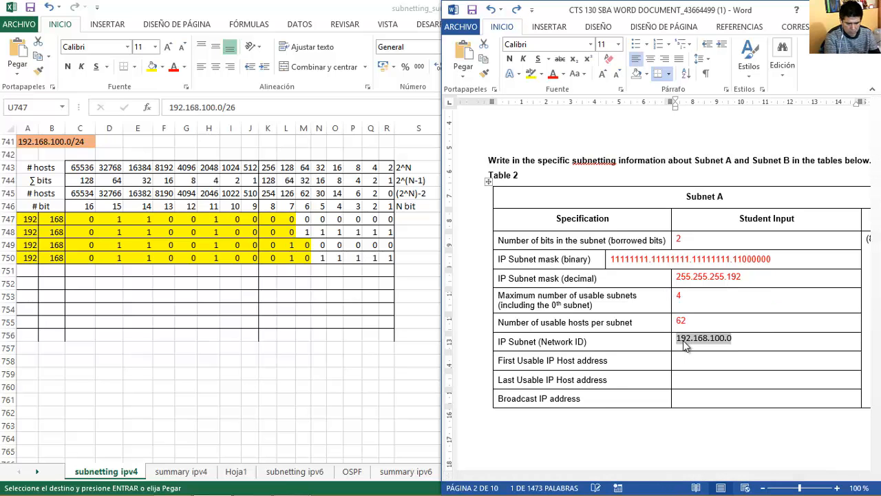
pyautogui.press('Down')
pyautogui.hotkey('ctrl', 'v')
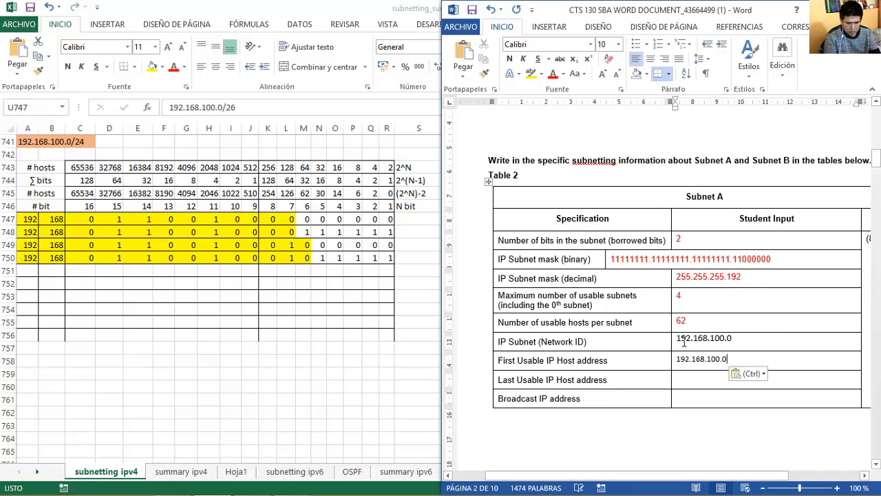
pyautogui.write('1')
pyautogui.press('Down')
pyautogui.press('Tab')
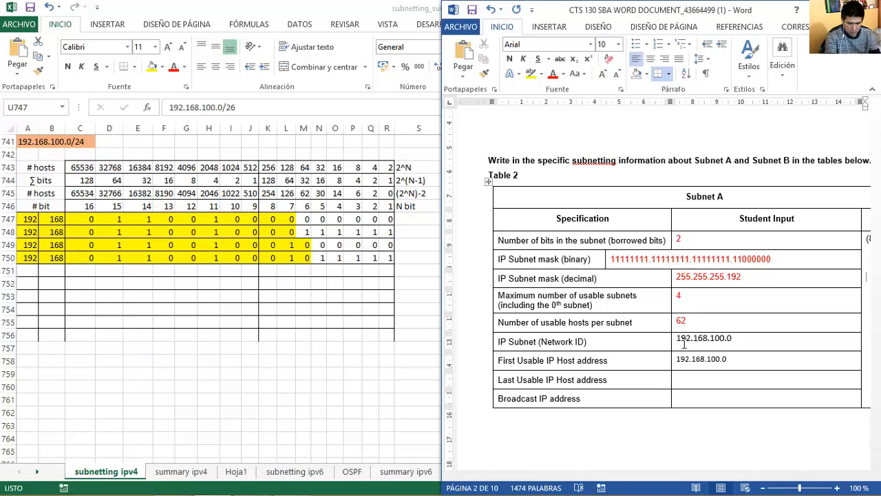
pyautogui.click(740, 356)
pyautogui.press('BackSpace')
pyautogui.write('1')
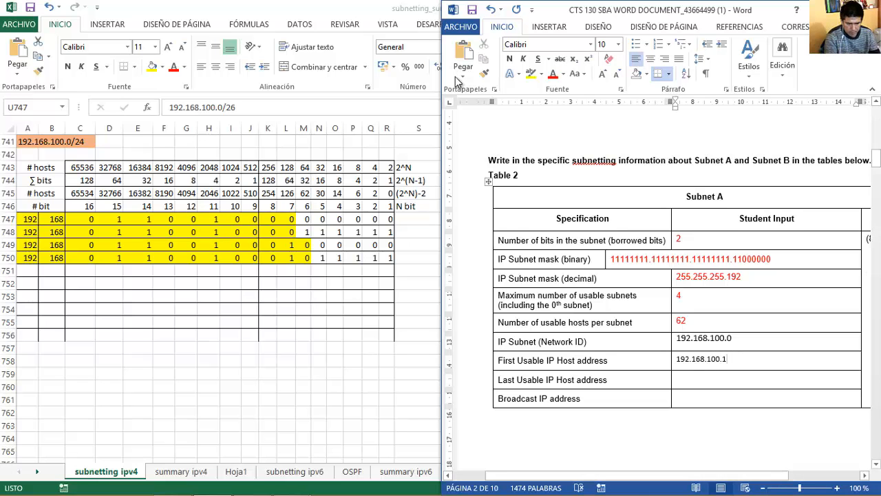
pyautogui.hotkey('alt', 'Tab')
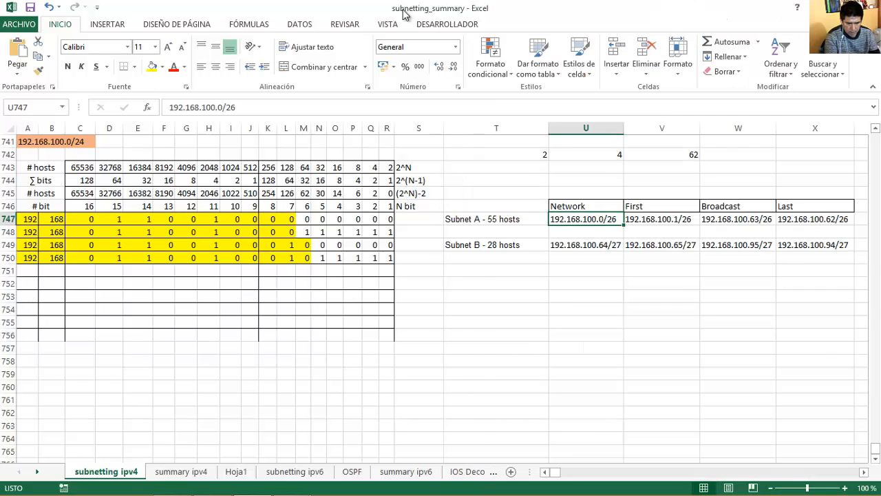
# Check X747 and W747, then enter 192.168.100.62 as the Last Usable IP Host address.
pyautogui.click(802, 217)
pyautogui.click(748, 219)
pyautogui.hotkey('alt', 'Tab')
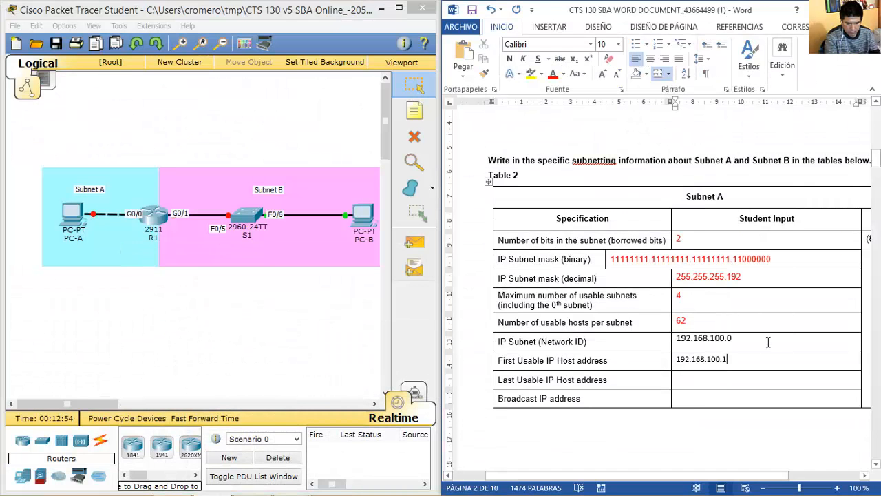
pyautogui.click(704, 380)
pyautogui.hotkey('ctrl', 'v')
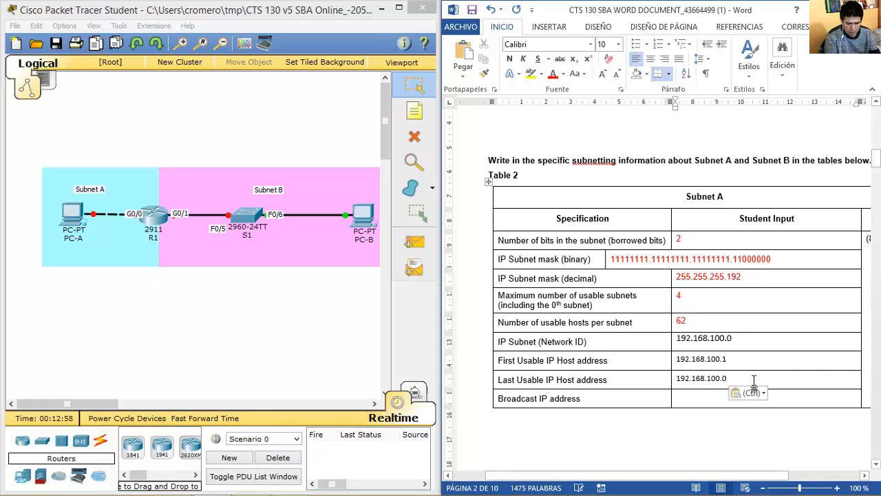
pyautogui.press('BackSpace')
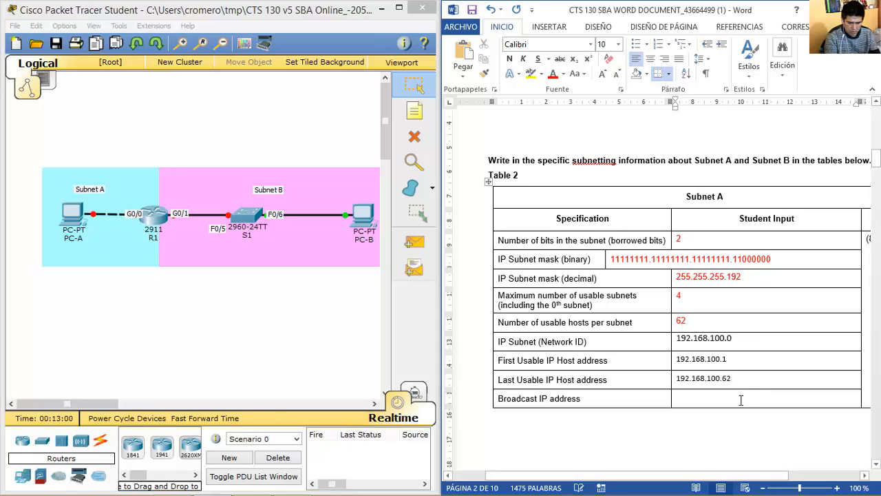
# Enter 192.168.100.63 as Subnet A's Broadcast address.
pyautogui.hotkey('ctrl', 'v')
pyautogui.press('BackSpace')
pyautogui.write('63')
pyautogui.click(755, 343)
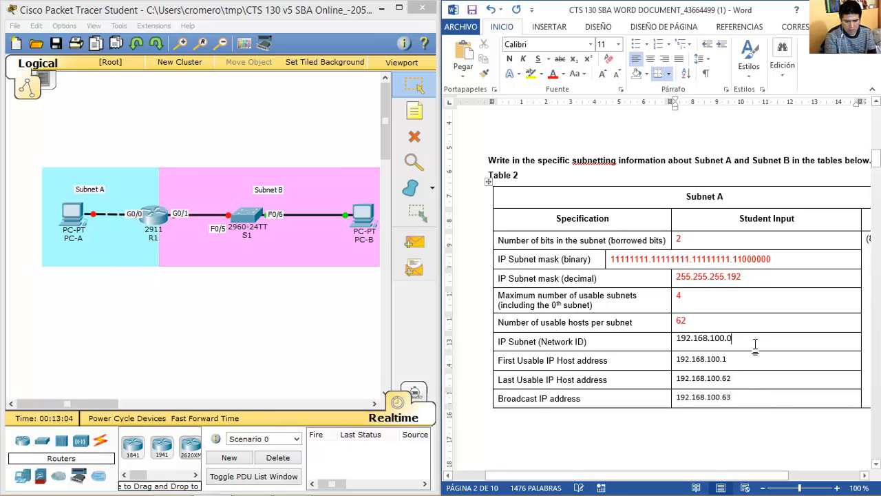
pyautogui.press('Down')
pyautogui.press('Down')
pyautogui.press('Down')
pyautogui.press('Down')
pyautogui.press('Down')
pyautogui.press('Down')
pyautogui.press('Down')
pyautogui.press('Down')
pyautogui.press('Down')
pyautogui.press('Down')
pyautogui.press('Down')
pyautogui.press('Down')
pyautogui.press('Down')
pyautogui.press('Down')
pyautogui.press('Down')
pyautogui.press('Down')
pyautogui.press('Down')
pyautogui.press('Down')
pyautogui.press('Down')
pyautogui.press('Down')
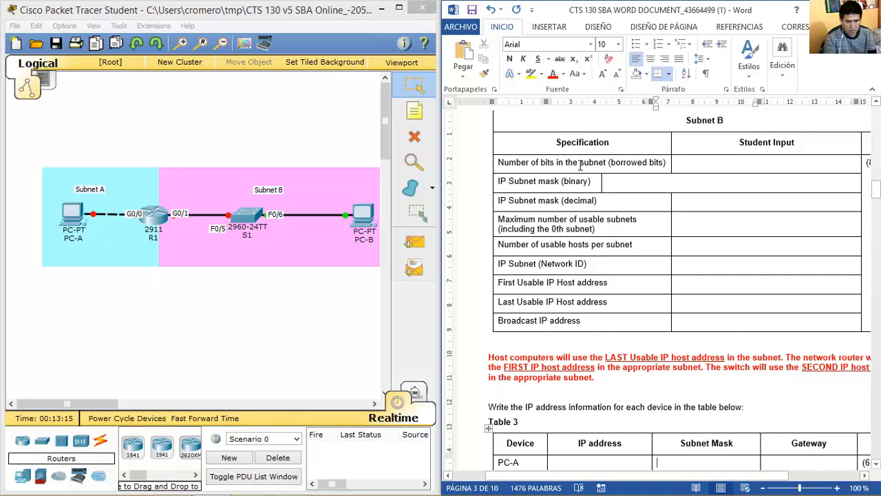
# Review the blank Subnet B table, then view Subnet B's 192.168.100.64/27 row and bits K749:M749 in Excel.
pyautogui.moveTo(686, 122); pyautogui.dragTo(725, 121)
pyautogui.moveTo(509, 164); pyautogui.dragTo(665, 164)
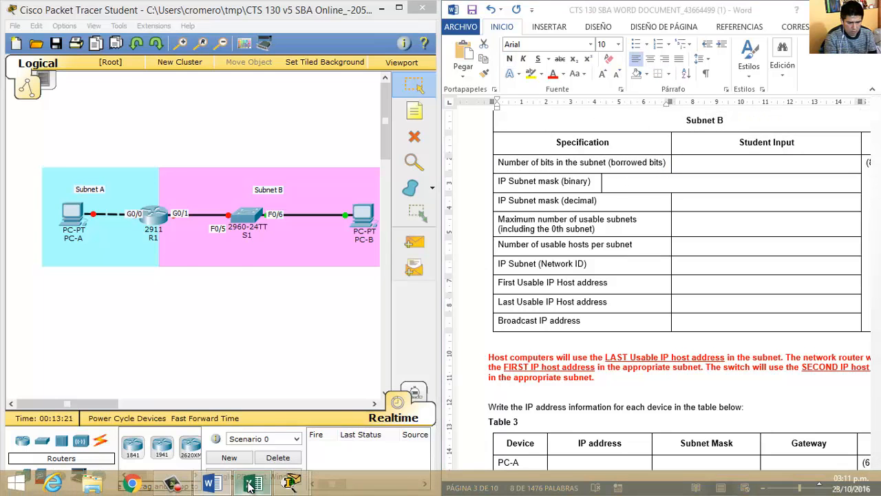
pyautogui.click(248, 482)
pyautogui.click(473, 245)
pyautogui.moveTo(304, 245); pyautogui.dragTo(274, 244)
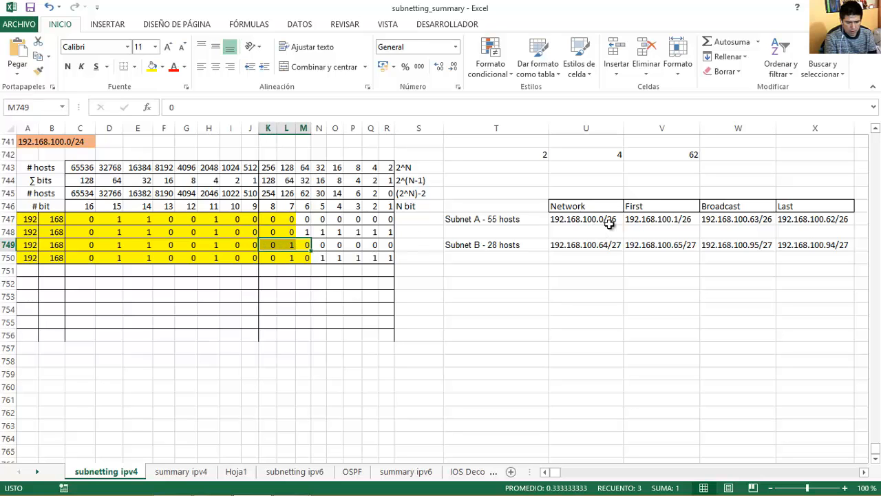
# Enter =27-24 in T743 to get Subnet B's 3 borrowed bits.
pyautogui.click(604, 244)
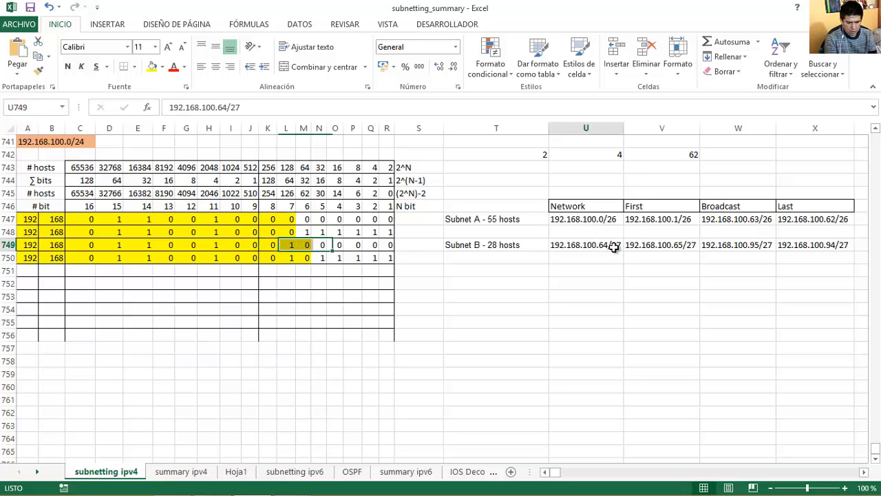
pyautogui.click(77, 140)
pyautogui.click(530, 167)
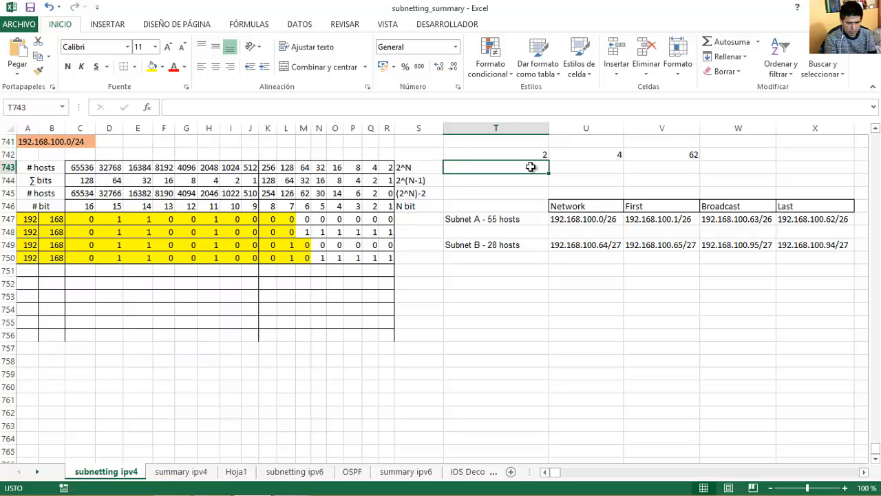
pyautogui.write('=27-24')
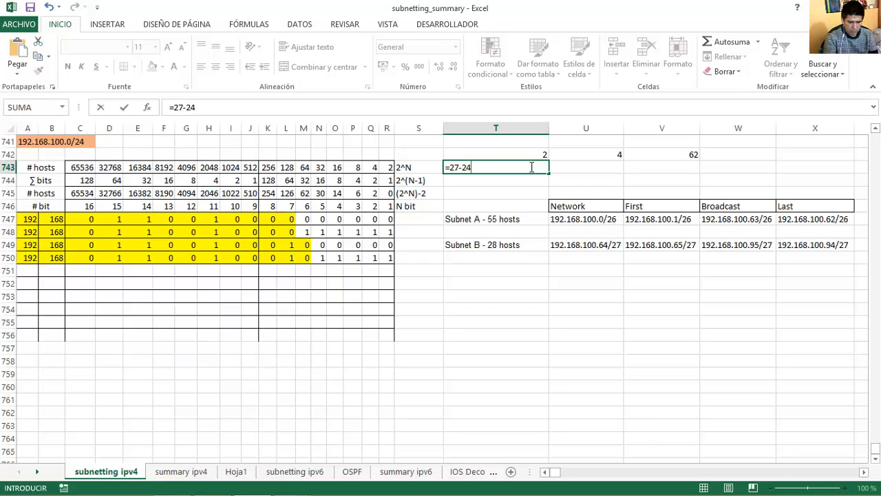
pyautogui.press('Return')
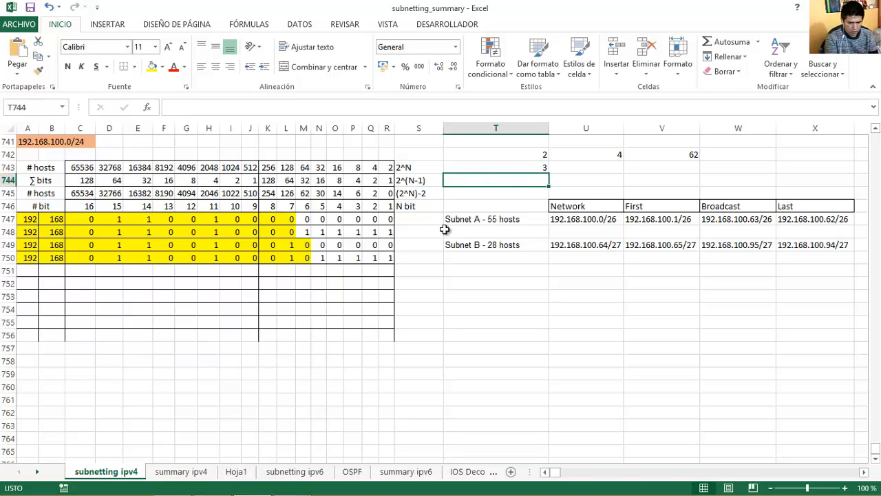
pyautogui.click(511, 163)
pyautogui.moveTo(248, 489)
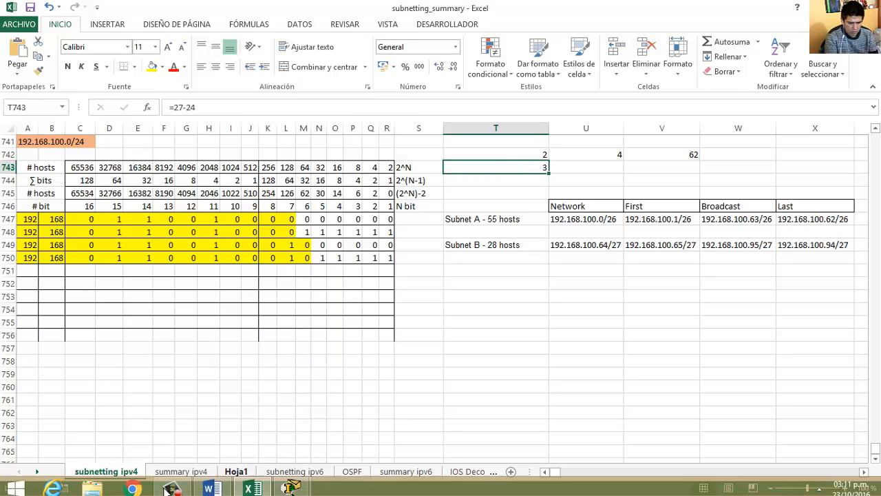
pyautogui.click(212, 485)
# Enter 3 borrowed bits and the binary mask 11111111.11111111.11111111.11100000 for Subnet B.
pyautogui.click(733, 164)
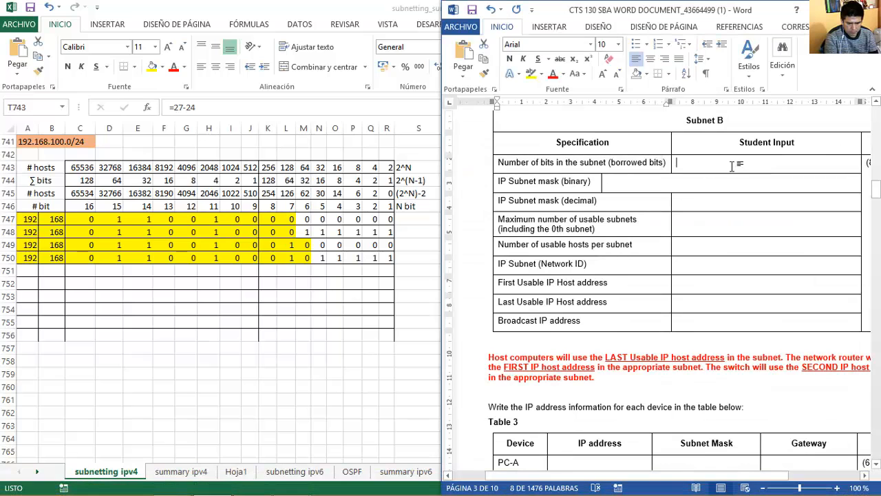
pyautogui.write('3')
pyautogui.press('Down')
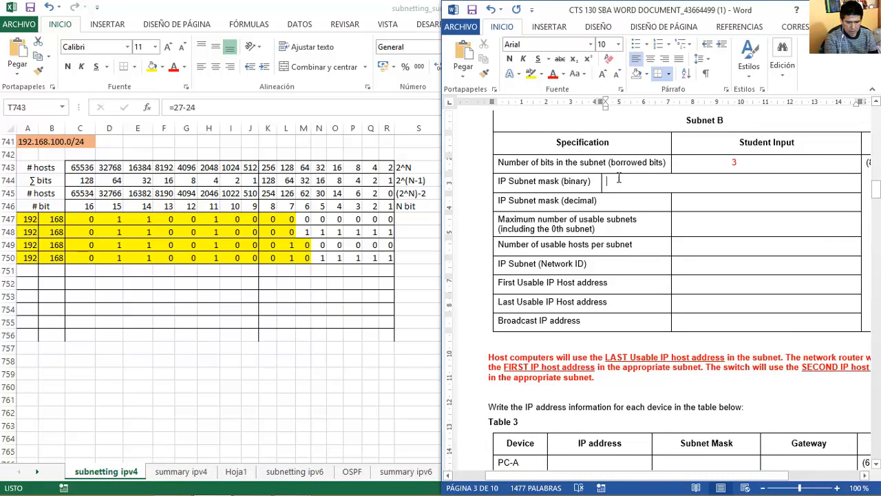
pyautogui.write('11')
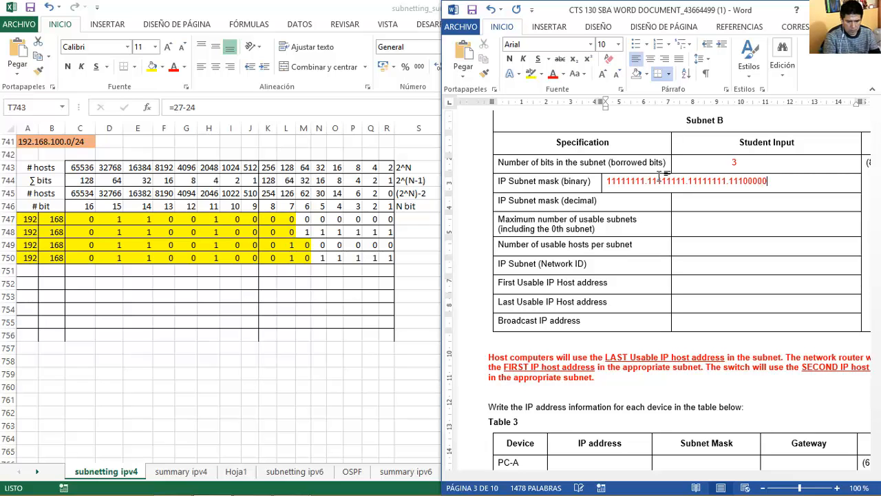
pyautogui.click(414, 16)
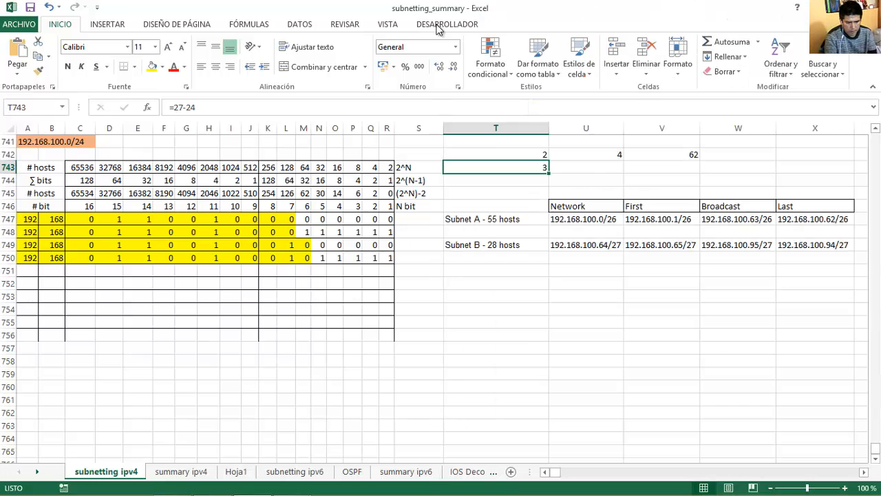
pyautogui.click(616, 246)
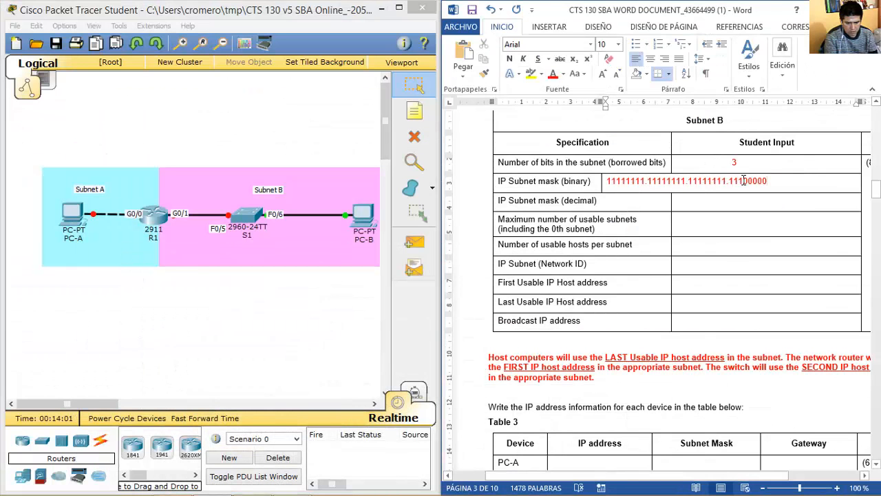
pyautogui.moveTo(743, 180)
pyautogui.mouseDown()
pyautogui.moveTo(609, 180)
pyautogui.moveTo(771, 181)
pyautogui.moveTo(745, 183)
pyautogui.mouseUp()
pyautogui.click(612, 180)
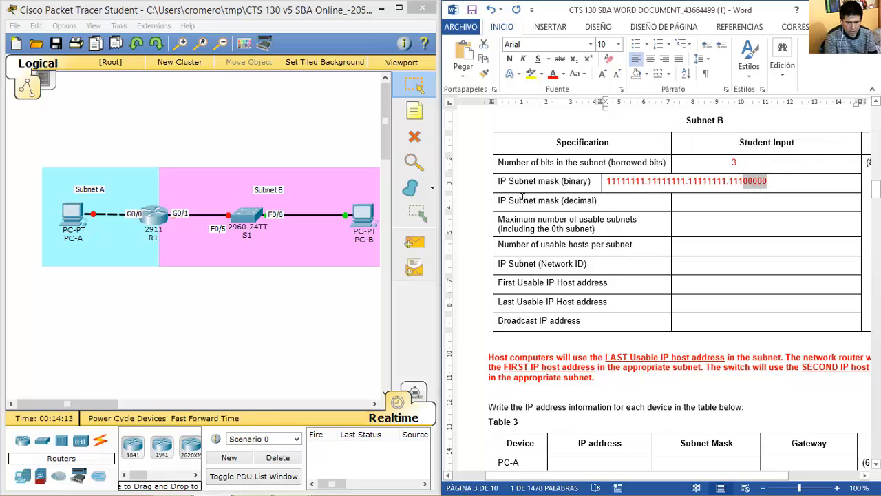
# Enter Subnet B's decimal subnet mask 255.255.255.224.
pyautogui.click(691, 204)
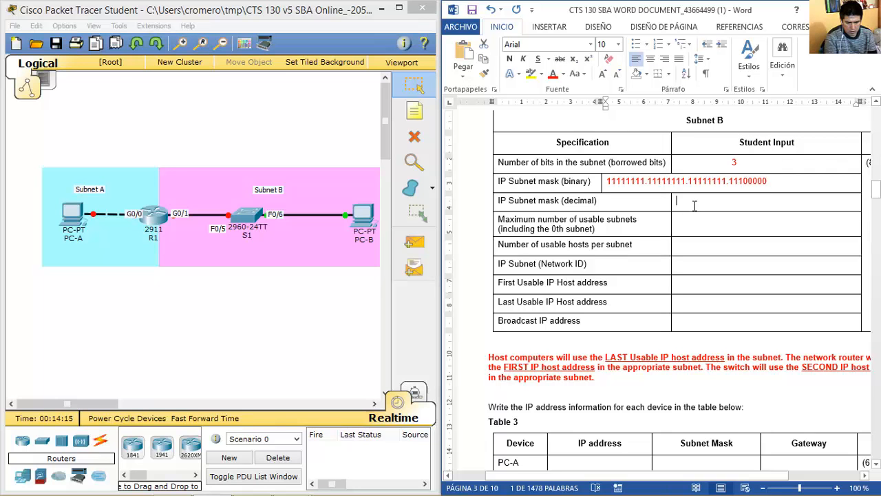
pyautogui.write('255.255.255.224')
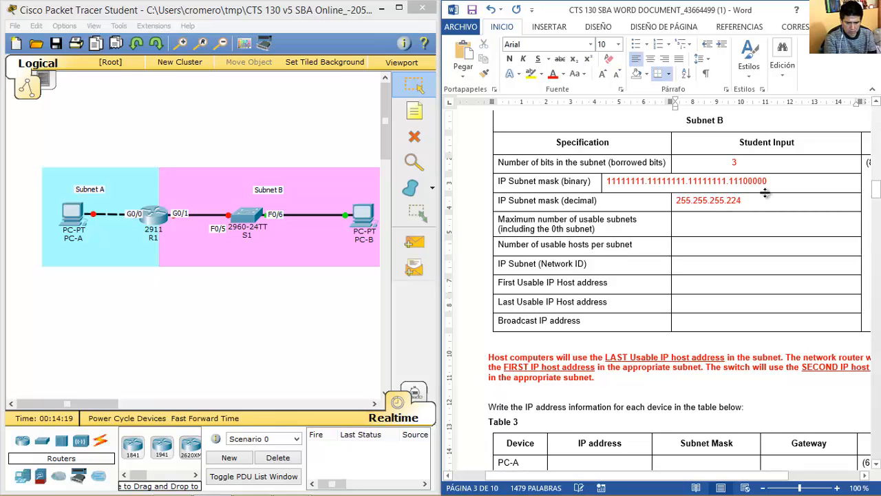
pyautogui.moveTo(731, 183); pyautogui.dragTo(764, 183)
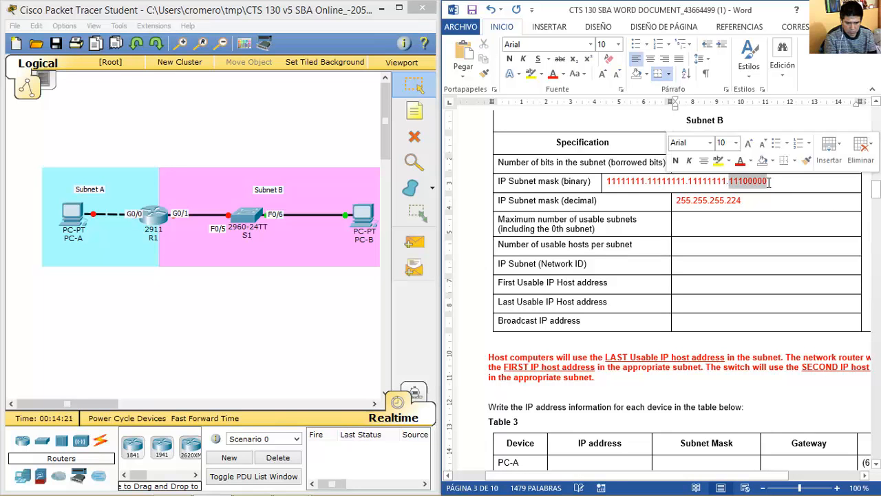
pyautogui.click(700, 227)
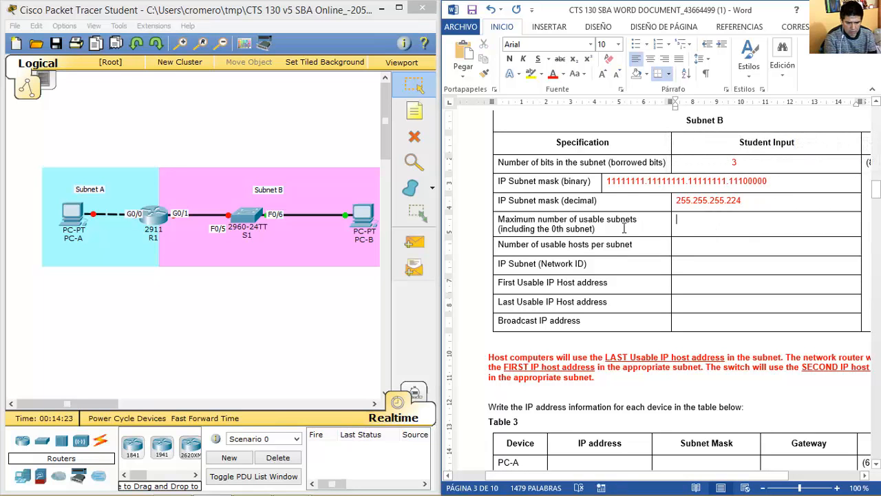
pyautogui.moveTo(632, 225); pyautogui.dragTo(509, 224)
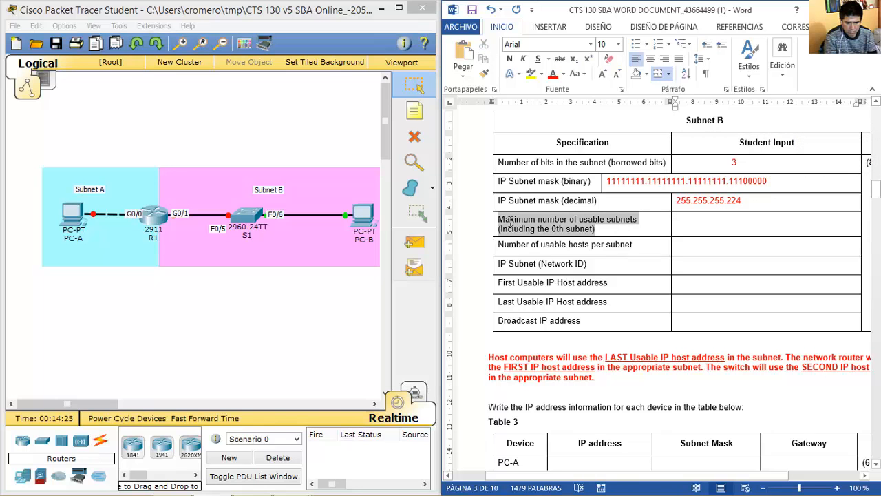
pyautogui.click(748, 224)
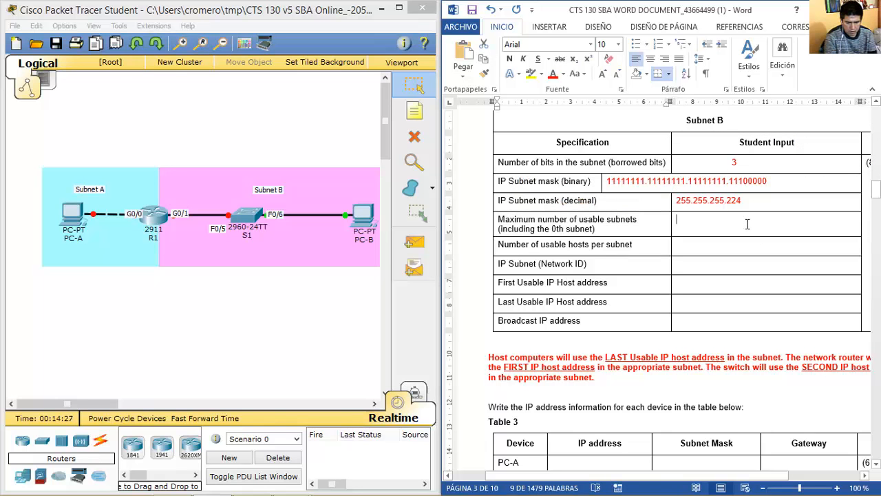
# Compute Subnet B's 8 usable subnets with =2^3 in U743.
pyautogui.click(255, 481)
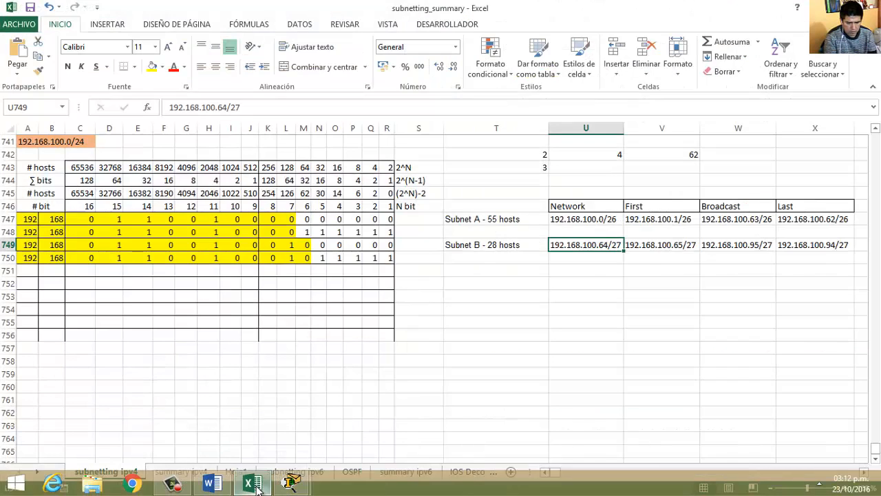
pyautogui.moveTo(303, 245); pyautogui.dragTo(274, 245)
pyautogui.click(617, 167)
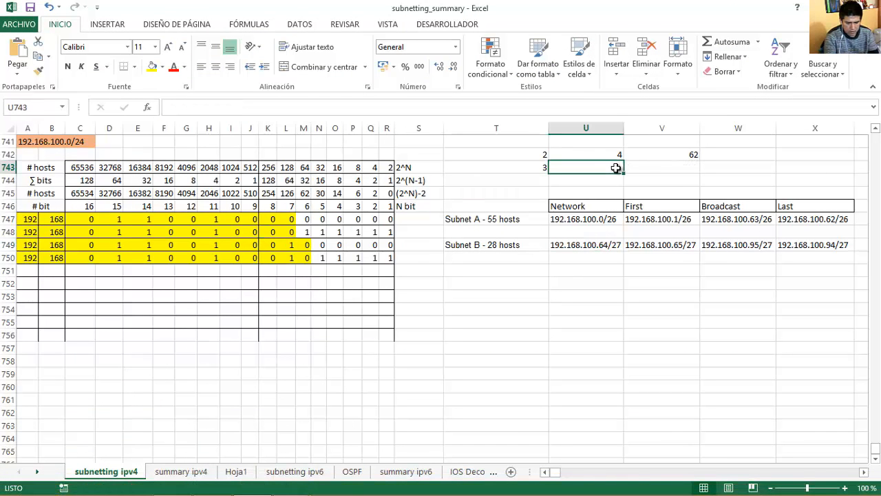
pyautogui.write('?')
pyautogui.press('BackSpace')
pyautogui.write('=2')
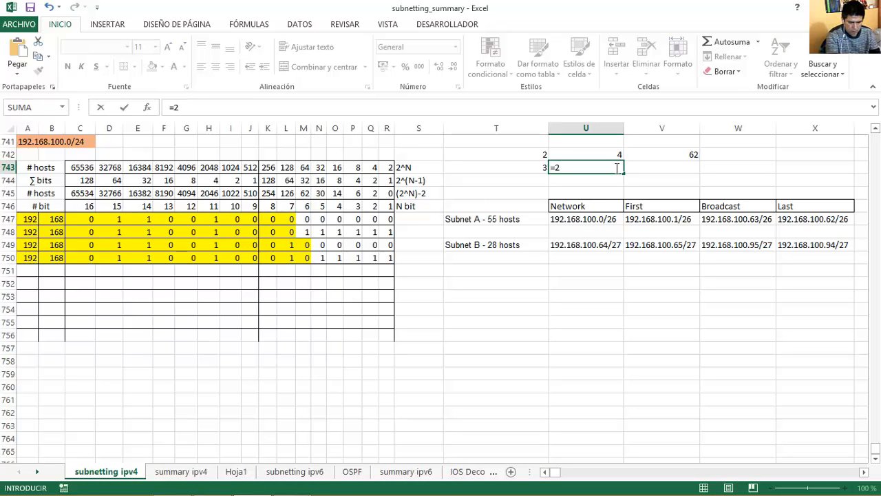
pyautogui.scroll(1, 617, 167)
pyautogui.click(613, 181)
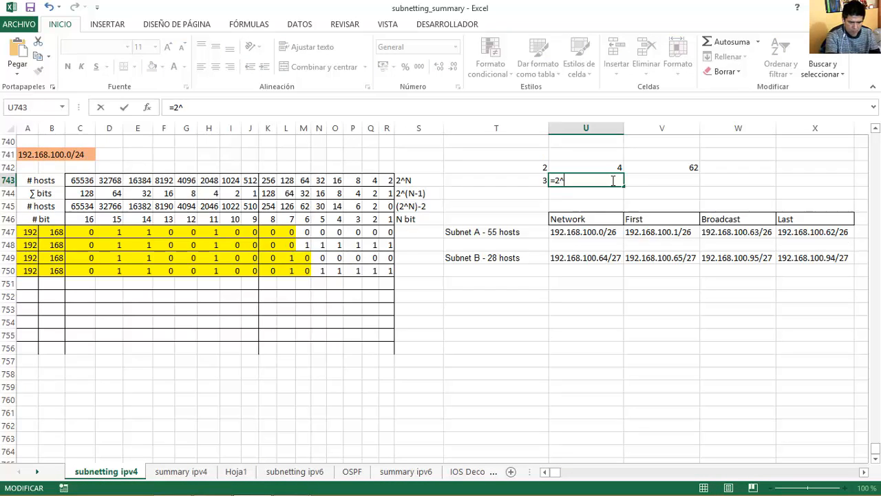
pyautogui.press('Return')
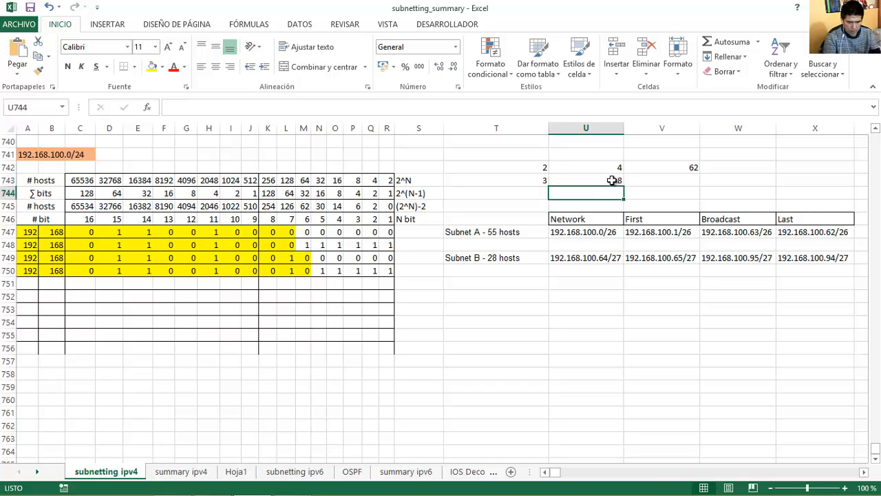
pyautogui.click(593, 180)
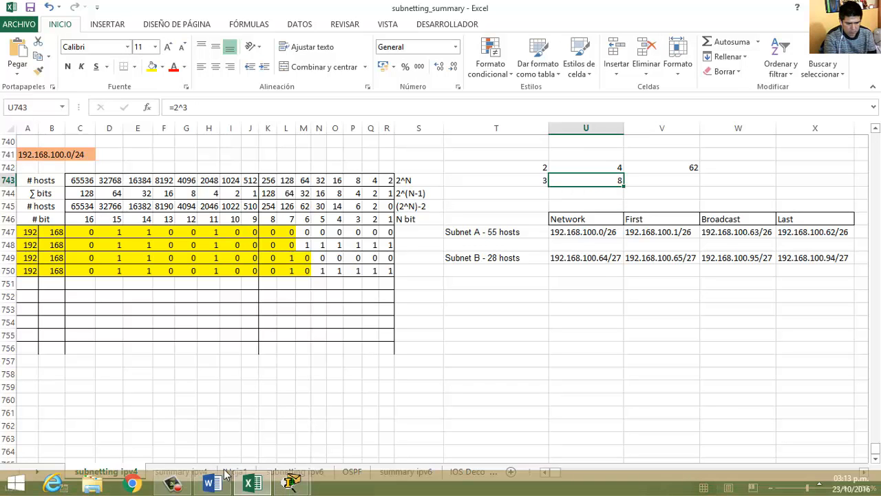
# Enter 8 as Subnet B's number of usable subnets in Word.
pyautogui.click(211, 484)
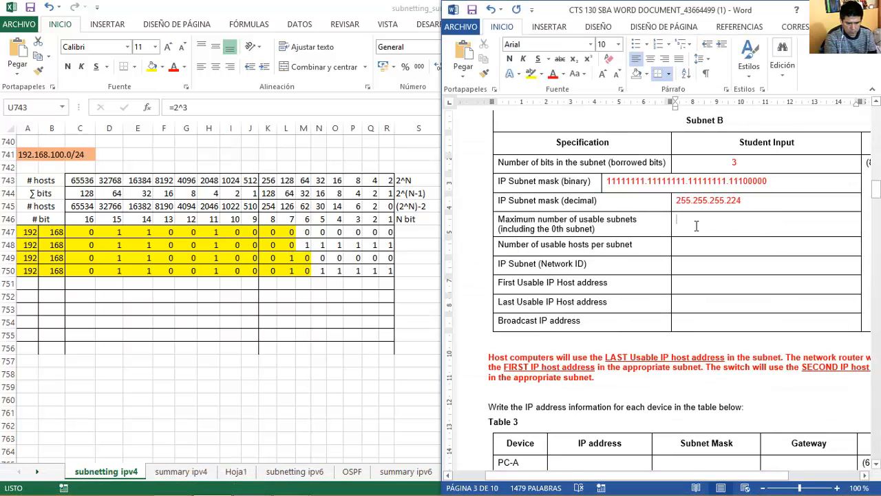
pyautogui.write('8')
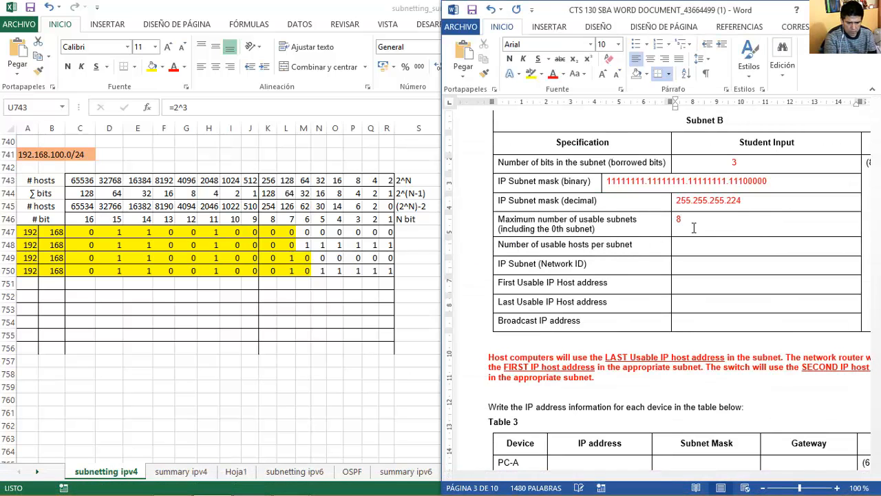
pyautogui.moveTo(638, 246); pyautogui.dragTo(497, 246)
# Enter =2^5-2 in V743, giving 30 usable hosts for Subnet B.
pyautogui.click(406, 9)
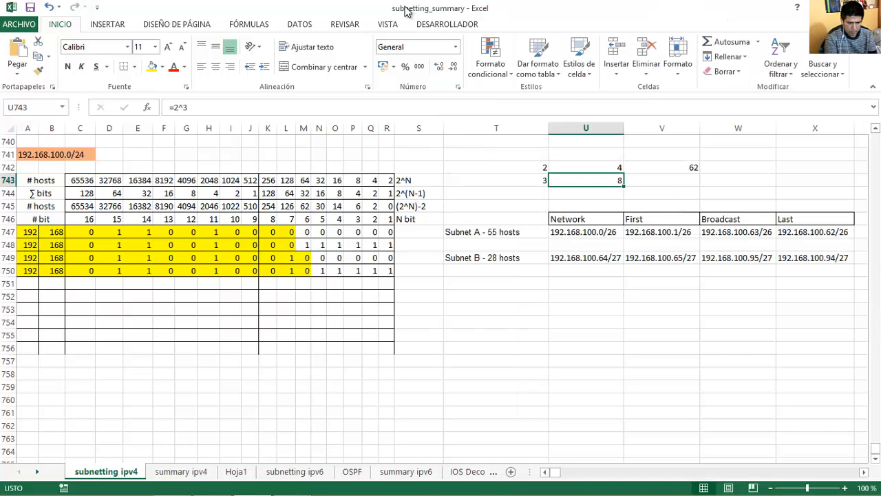
pyautogui.moveTo(322, 257); pyautogui.dragTo(377, 257)
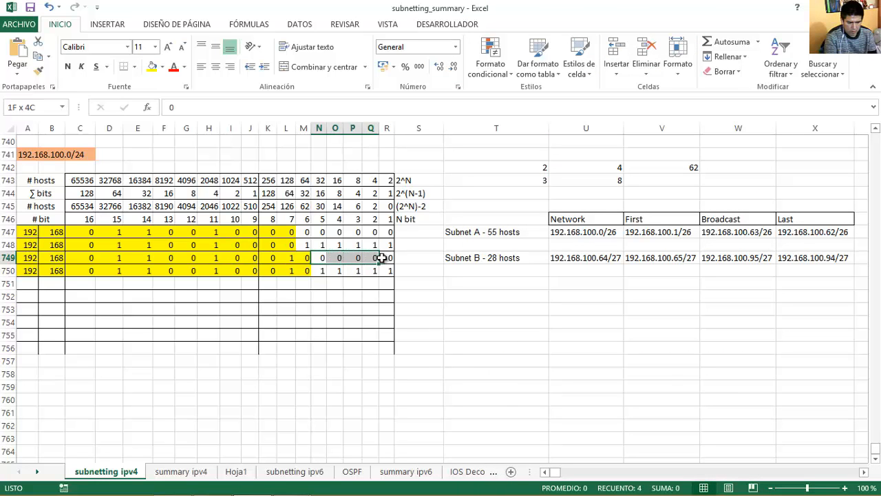
pyautogui.click(682, 178)
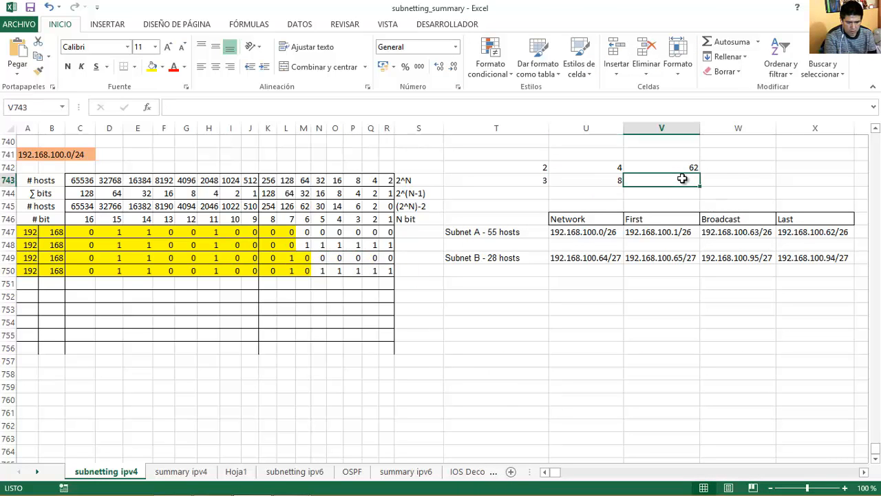
pyautogui.write('=a')
pyautogui.press('Escape')
pyautogui.write('^^')
pyautogui.press('BackSpace')
pyautogui.press('BackSpace')
pyautogui.press('BackSpace')
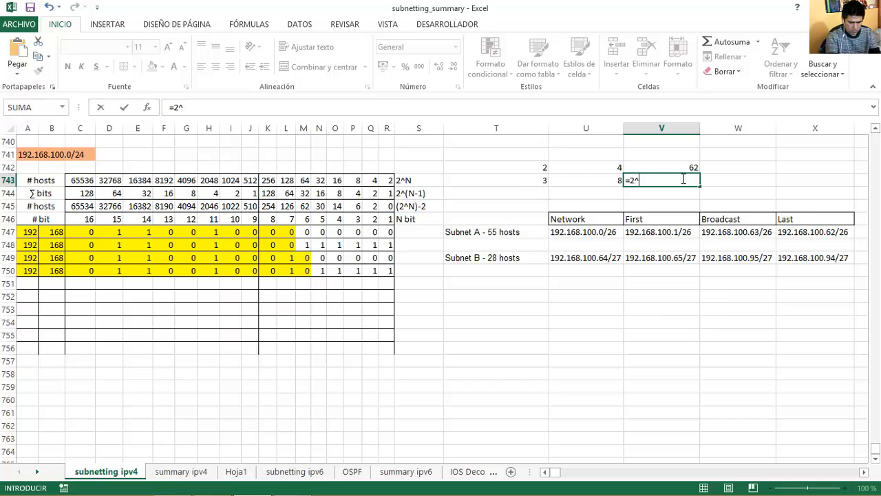
pyautogui.press('Return')
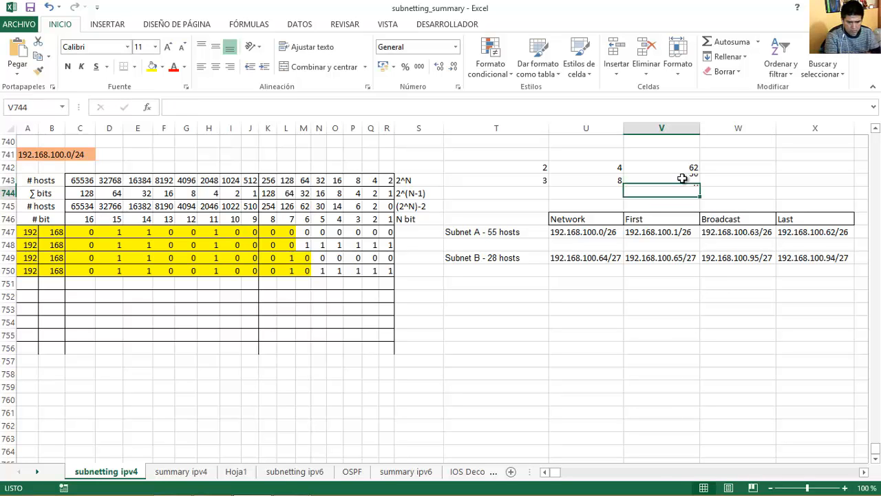
pyautogui.click(682, 178)
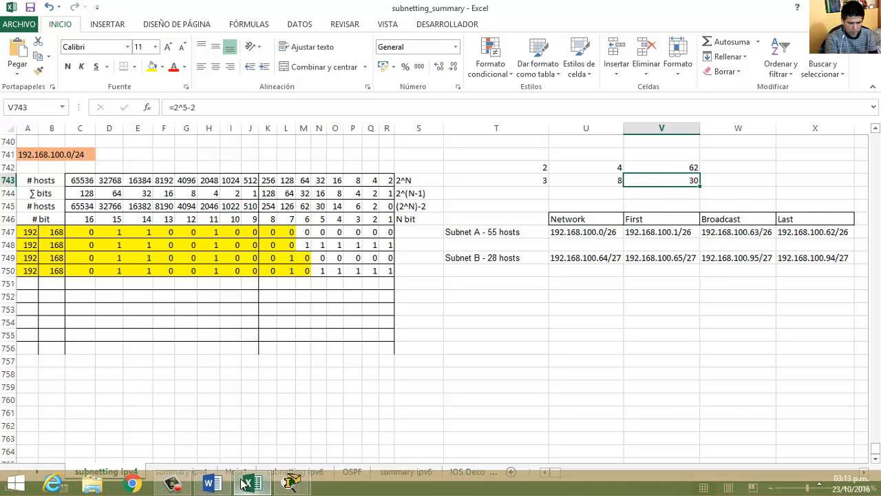
pyautogui.click(212, 483)
# Enter 30 usable hosts and paste Subnet B's network ID 192.168.100.64 from Excel.
pyautogui.click(715, 242)
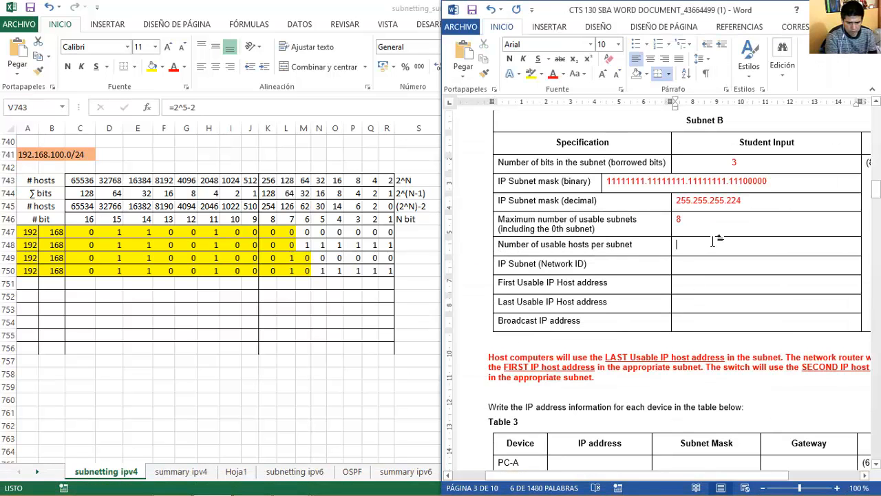
pyautogui.write('30')
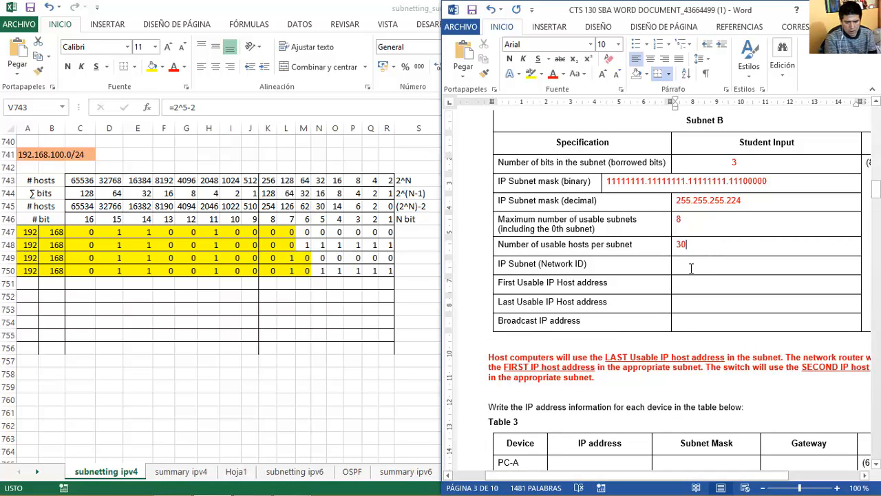
pyautogui.click(382, 7)
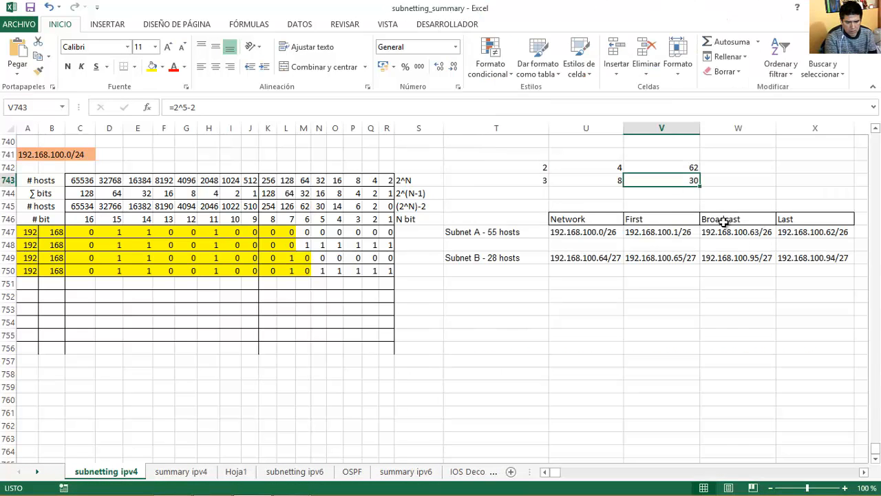
pyautogui.click(567, 259)
pyautogui.hotkey('ctrl', 'c')
pyautogui.click(213, 490)
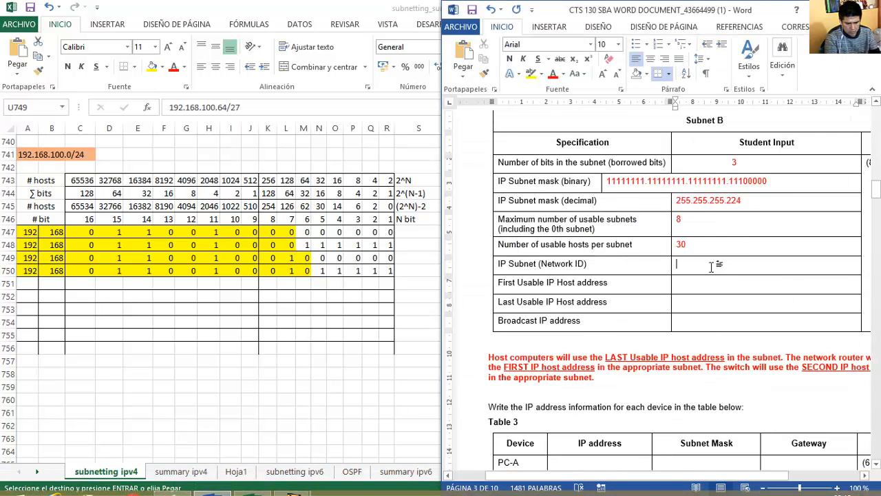
pyautogui.hotkey('ctrl', 'v')
pyautogui.press('BackSpace')
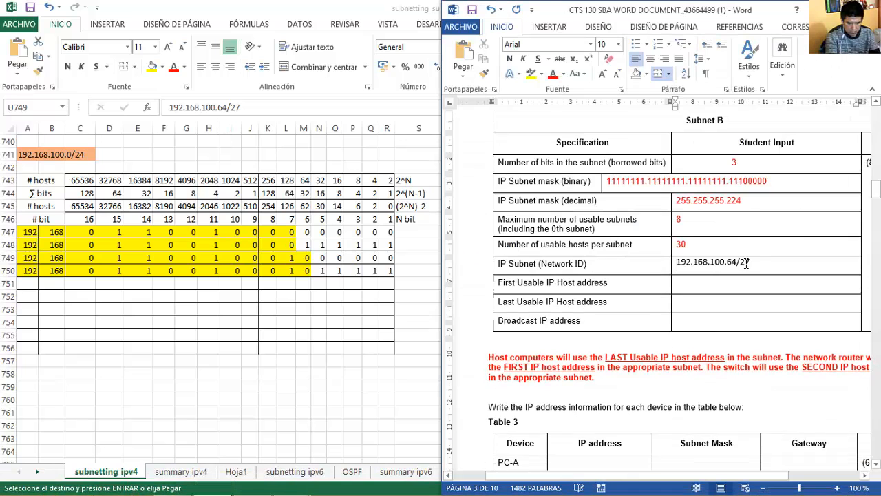
# Fill Subnet B's first usable address as 192.168.100.65.
pyautogui.hotkey('shift', 'Home')
pyautogui.hotkey('ctrl', 'c')
pyautogui.press('Down')
pyautogui.press('Down')
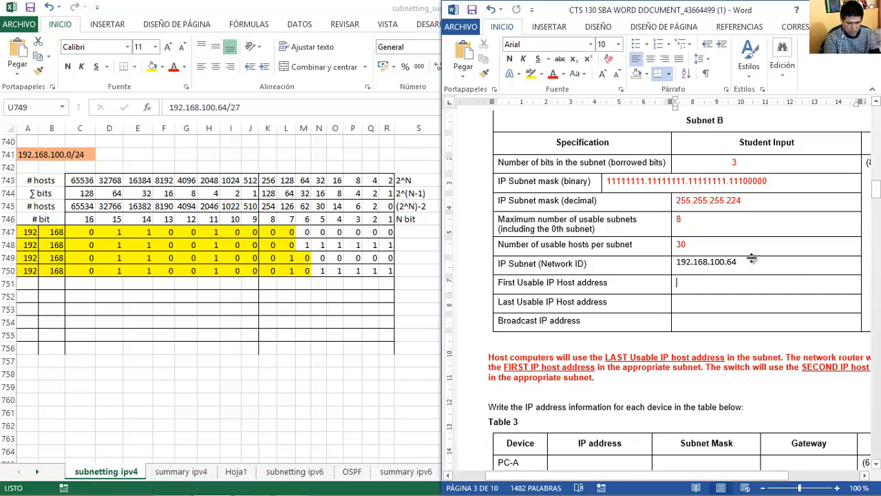
pyautogui.hotkey('ctrl', 'v')
pyautogui.press('BackSpace')
pyautogui.write('5')
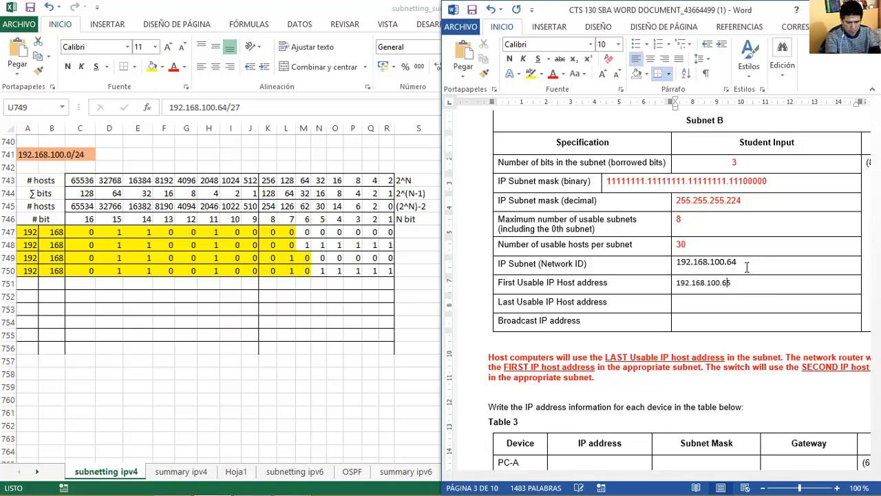
# Fill the last usable address 192.168.100.94 and broadcast address 192.168.100.95.
pyautogui.hotkey('alt', 'Tab')
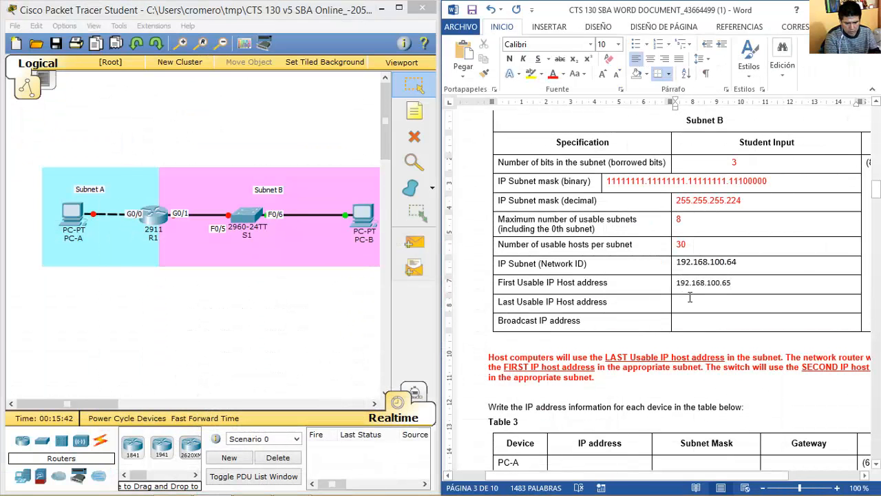
pyautogui.click(689, 296)
pyautogui.hotkey('ctrl', 'v')
pyautogui.press('BackSpace')
pyautogui.press('BackSpace')
pyautogui.press('Tab')
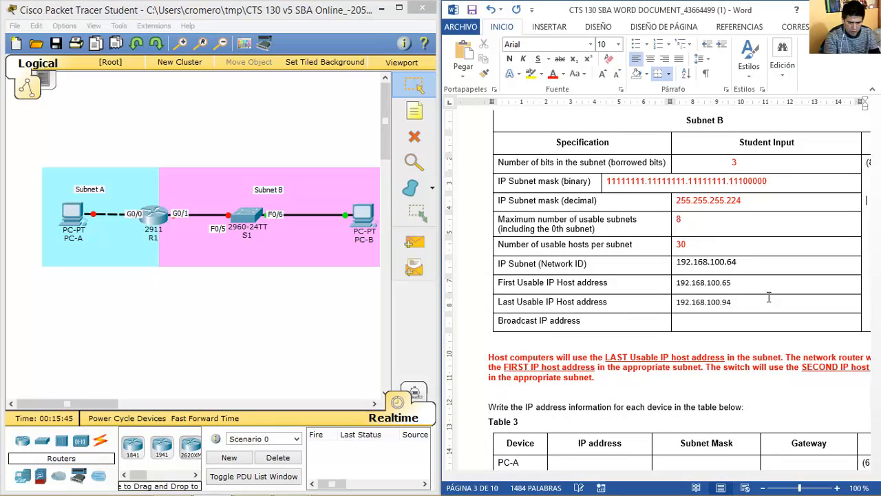
pyautogui.click(749, 321)
pyautogui.hotkey('ctrl', 'v')
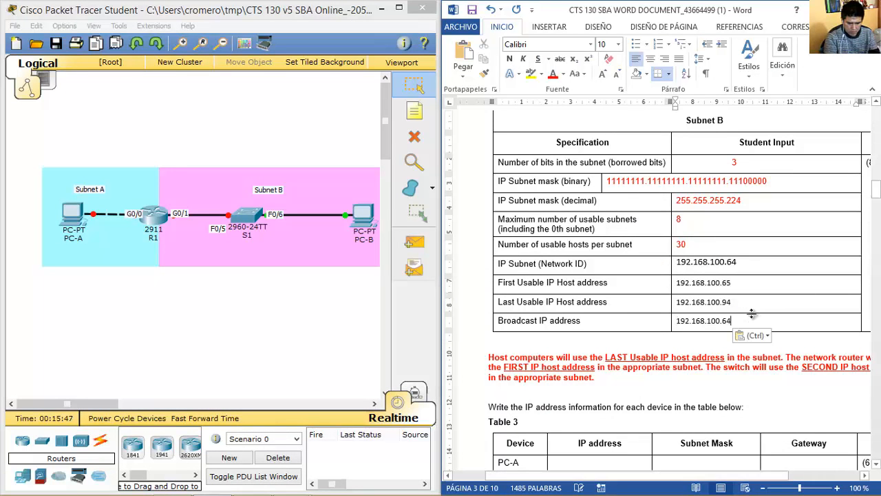
pyautogui.press('BackSpace')
pyautogui.press('BackSpace')
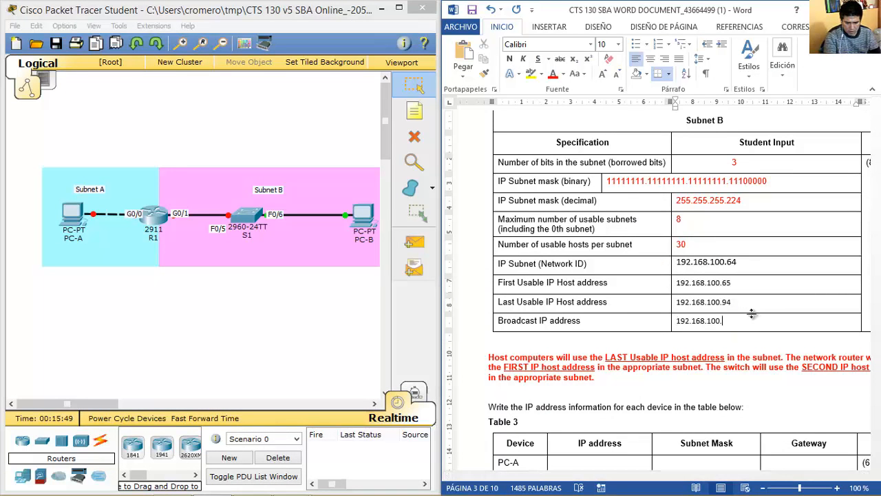
pyautogui.write('95')
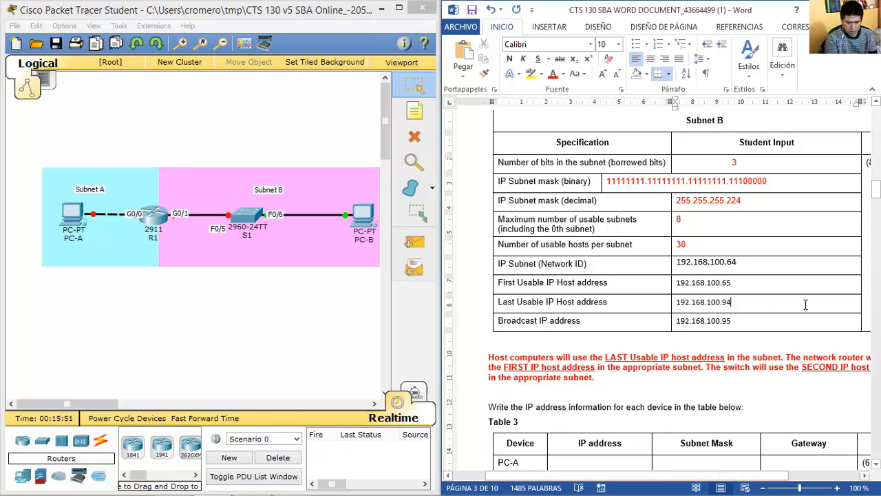
# Scroll to Table 3 and highlight the red rules: hosts use the last address, router the first.
pyautogui.press('Down')
pyautogui.press('Down')
pyautogui.press('Down')
pyautogui.press('Down')
pyautogui.press('Down')
pyautogui.press('Down')
pyautogui.press('Down')
pyautogui.press('Down')
pyautogui.press('Down')
pyautogui.press('Down')
pyautogui.press('Down')
pyautogui.press('Down')
pyautogui.press('Down')
pyautogui.press('Down')
pyautogui.press('Down')
pyautogui.press('Down')
pyautogui.press('Down')
pyautogui.press('Down')
pyautogui.press('Down')
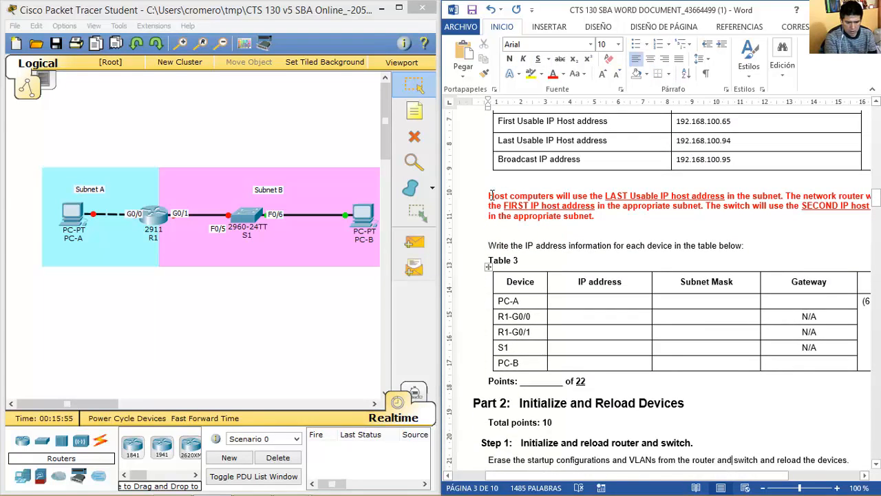
pyautogui.moveTo(491, 196); pyautogui.dragTo(782, 197)
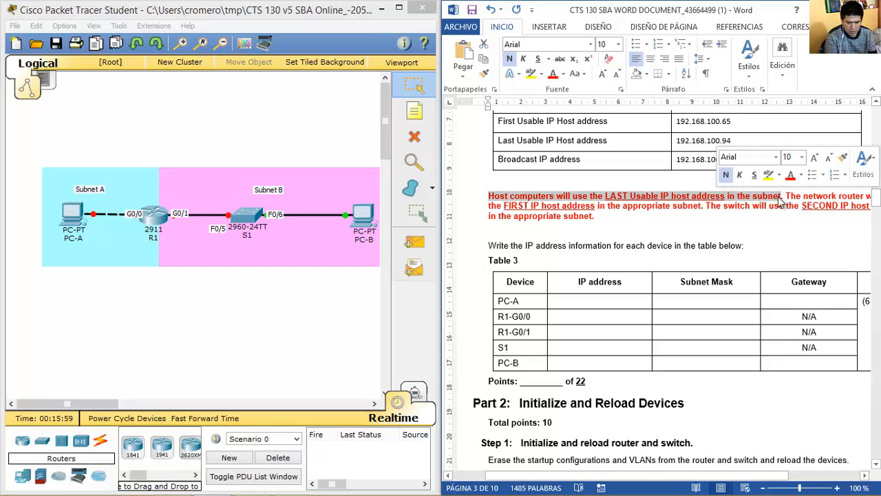
pyautogui.moveTo(642, 478); pyautogui.dragTo(666, 474)
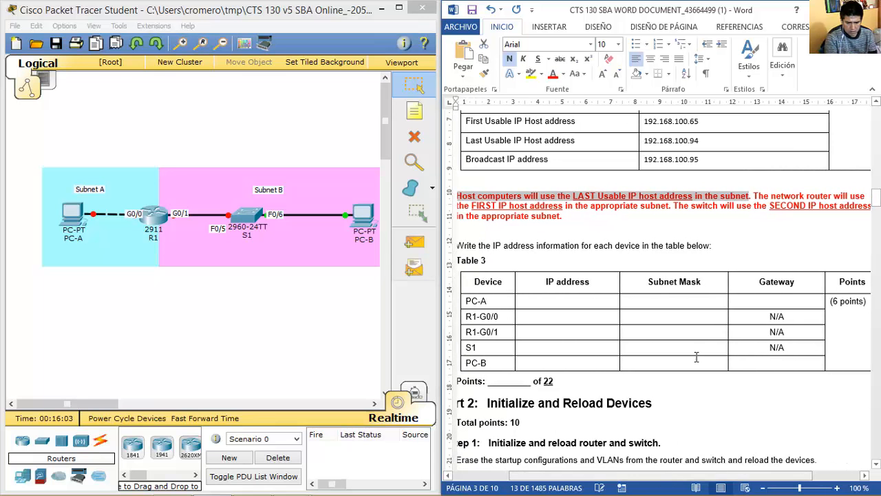
pyautogui.moveTo(754, 195); pyautogui.dragTo(864, 208)
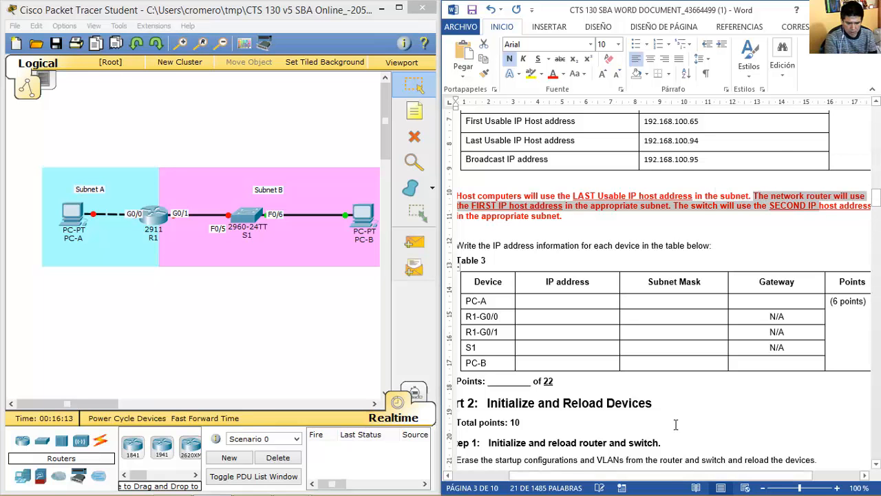
pyautogui.moveTo(668, 477)
pyautogui.mouseDown()
pyautogui.moveTo(687, 477)
pyautogui.moveTo(667, 477)
pyautogui.mouseUp()
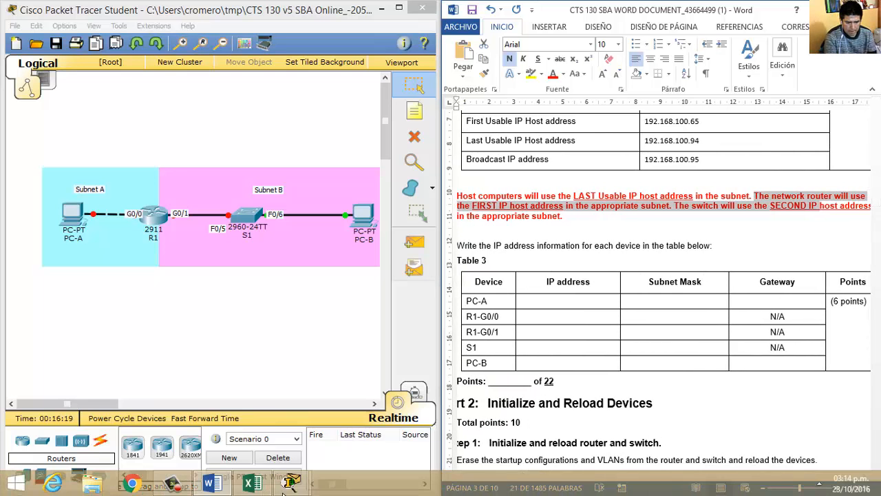
pyautogui.click(244, 486)
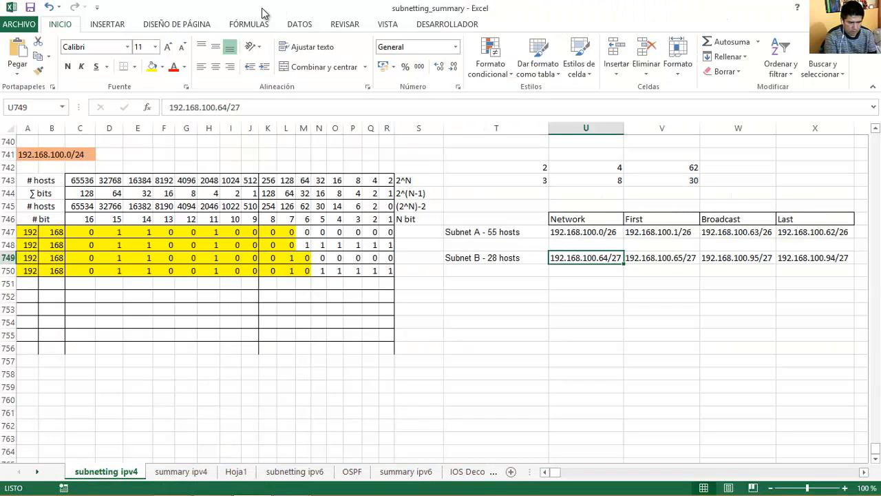
# Dock Excel's address summary on the left half and return Word to its first page.
pyautogui.press('super+Left')
pyautogui.moveTo(422, 473); pyautogui.dragTo(423, 476)
pyautogui.click(600, 290)
pyautogui.press('pageup')
pyautogui.press('pageup')
pyautogui.press('pageup')
pyautogui.press('pageup')
pyautogui.press('pageup')
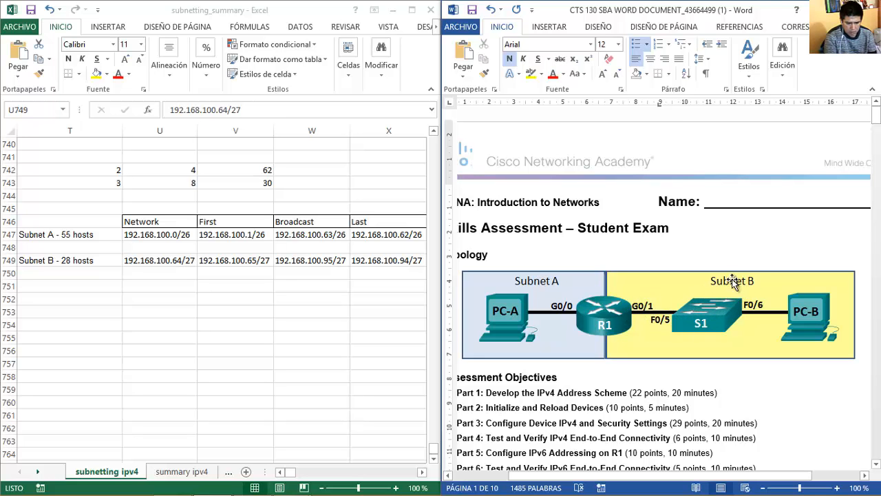
# Enter PC-A's IP address 192.168.100.62 in Table 3.
pyautogui.click(724, 241)
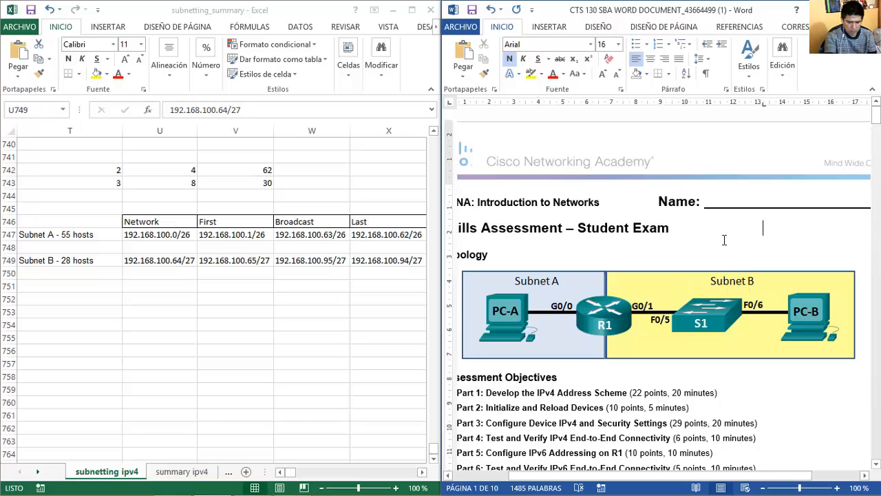
pyautogui.press('pagedown')
pyautogui.press('pagedown')
pyautogui.press('pagedown')
pyautogui.press('pagedown')
pyautogui.press('pagedown')
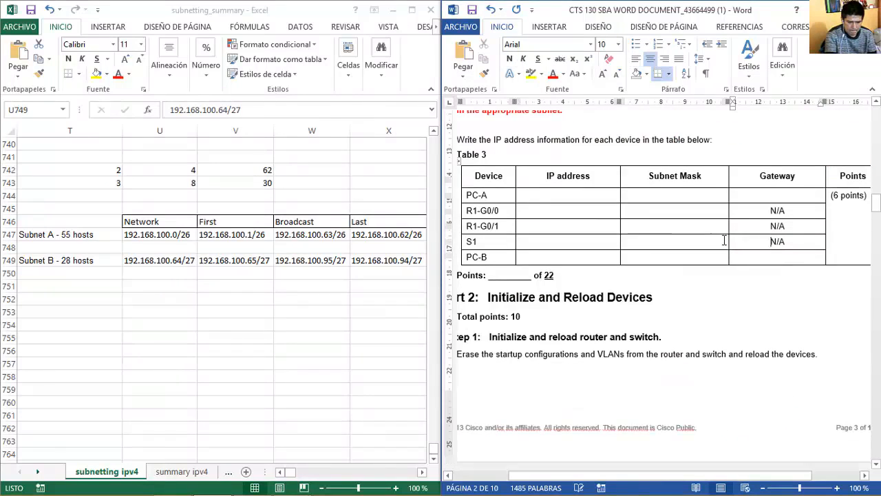
pyautogui.click(582, 190)
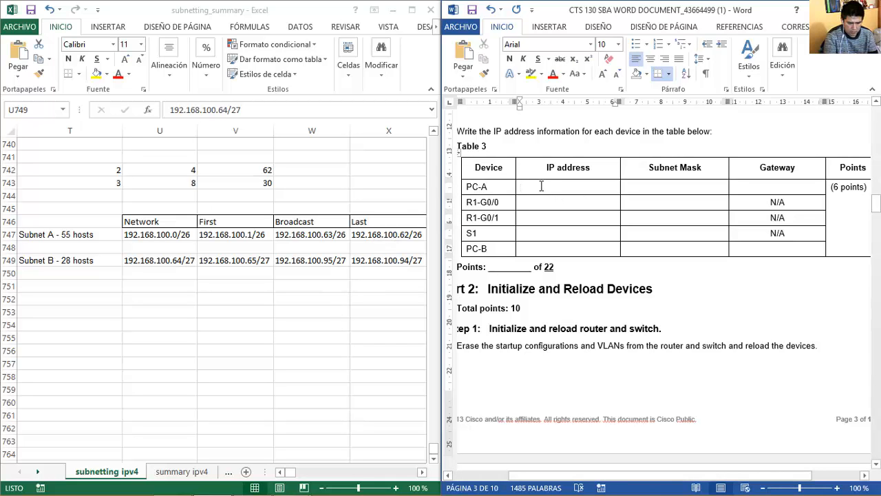
pyautogui.moveTo(543, 192); pyautogui.dragTo(541, 198)
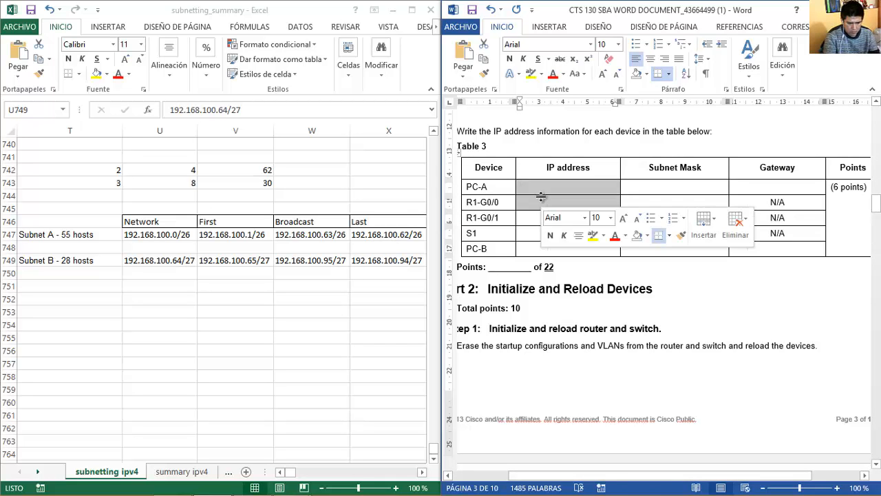
pyautogui.press('Up')
pyautogui.press('Down')
pyautogui.hotkey('ctrl', 'v')
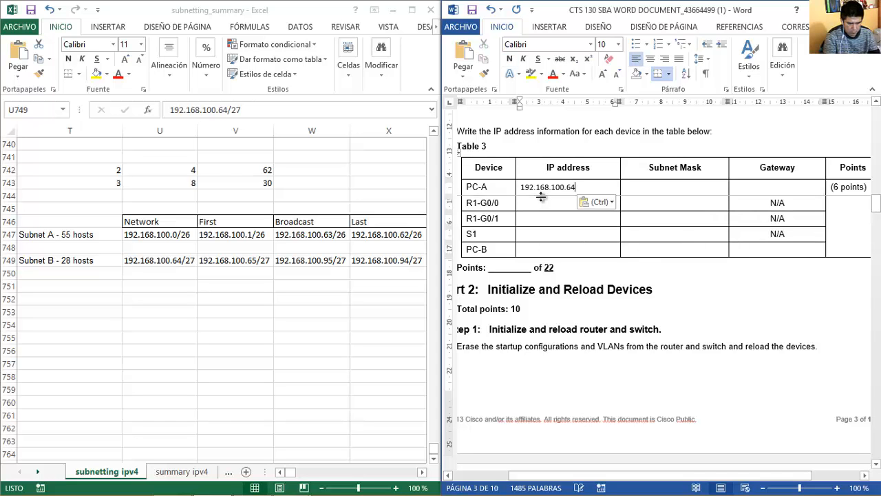
pyautogui.press('BackSpace')
pyautogui.press('BackSpace')
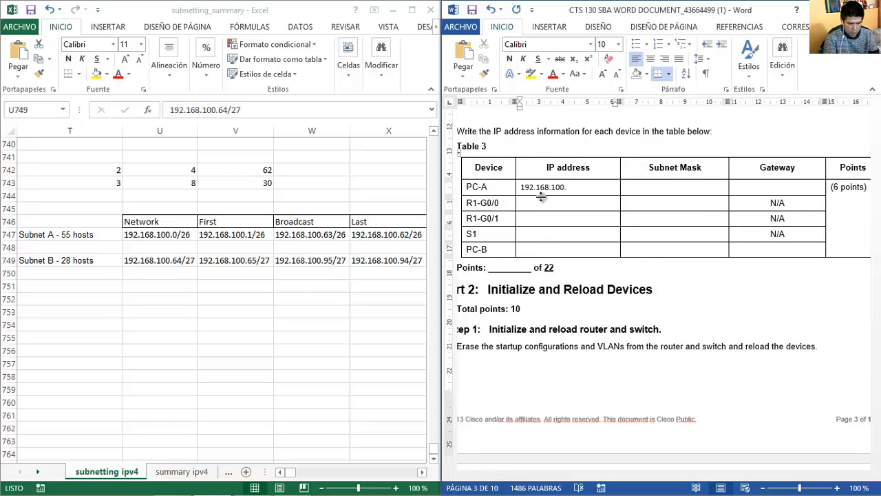
pyautogui.press('Tab')
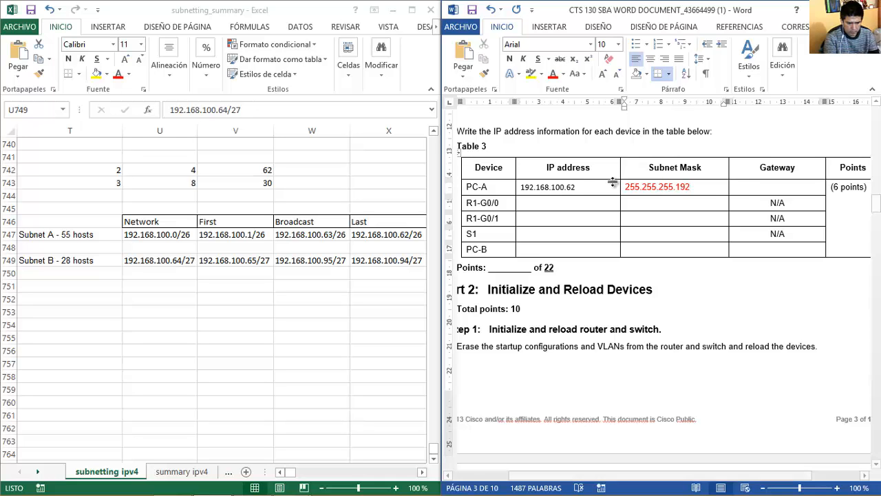
# Set PC-A's gateway to 192.168.100.1 and bring Table 3 back into view.
pyautogui.click(755, 188)
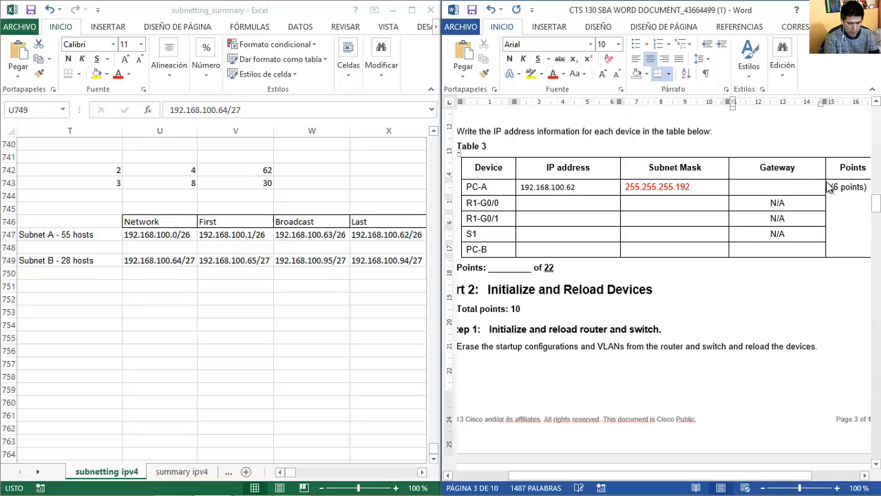
pyautogui.write('192.168.100.64')
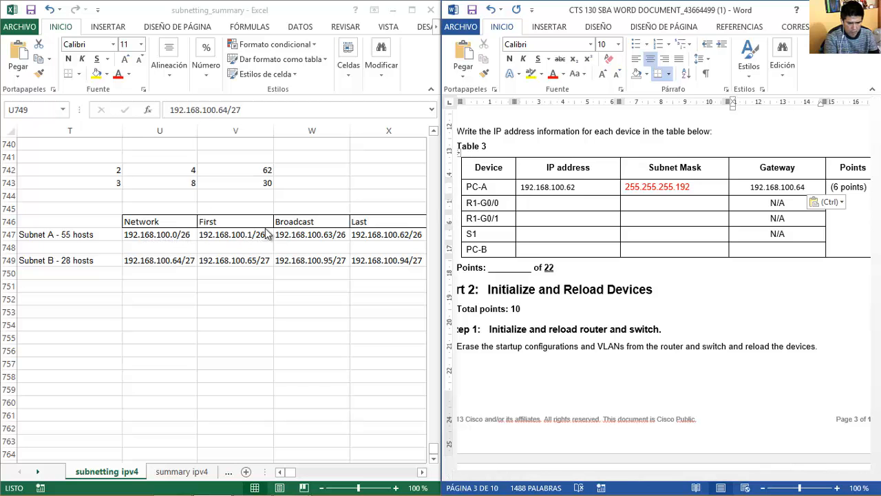
pyautogui.press('BackSpace')
pyautogui.press('BackSpace')
pyautogui.write('1')
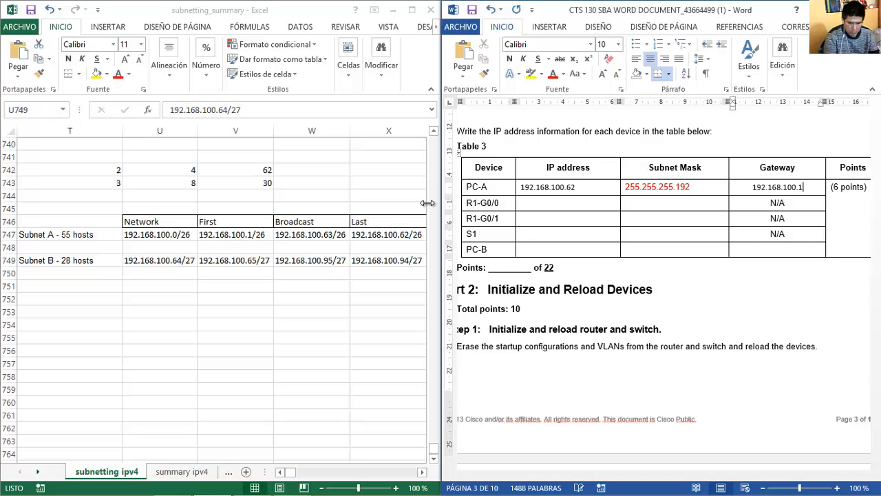
pyautogui.hotkey('ctrl', 'Home')
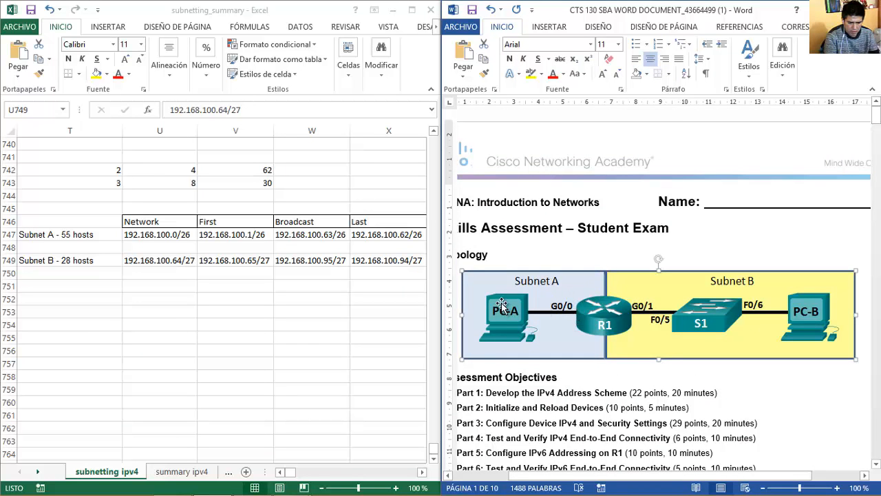
pyautogui.press('pagedown')
pyautogui.press('pagedown')
pyautogui.press('pagedown')
pyautogui.press('pagedown')
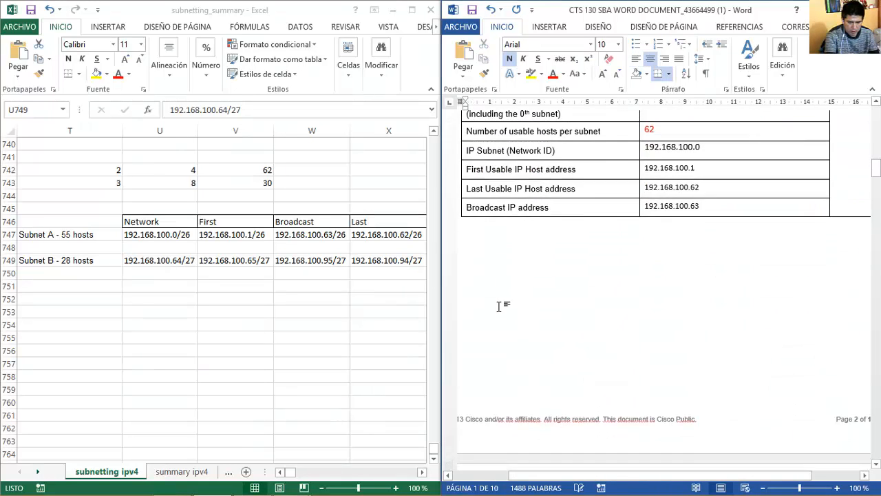
pyautogui.press('pagedown')
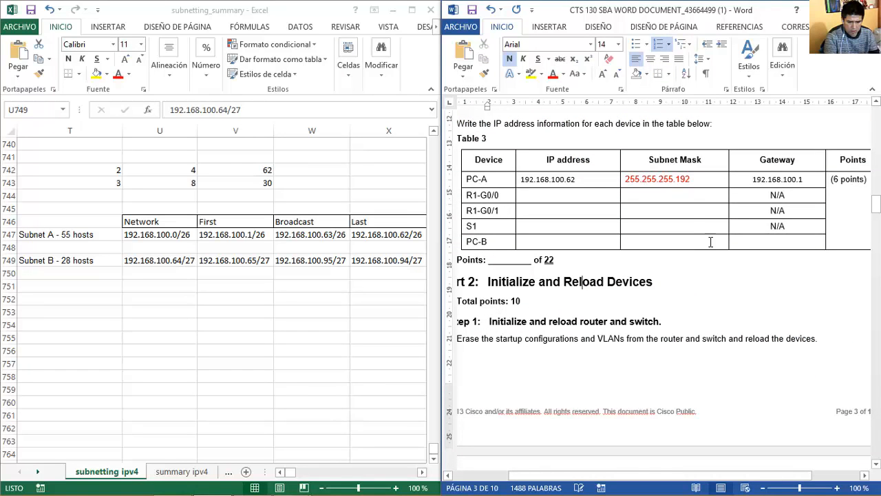
# Fill R1-G0/0's row with IP 192.168.100.1 and mask 255.255.255.192.
pyautogui.moveTo(804, 179); pyautogui.dragTo(751, 180)
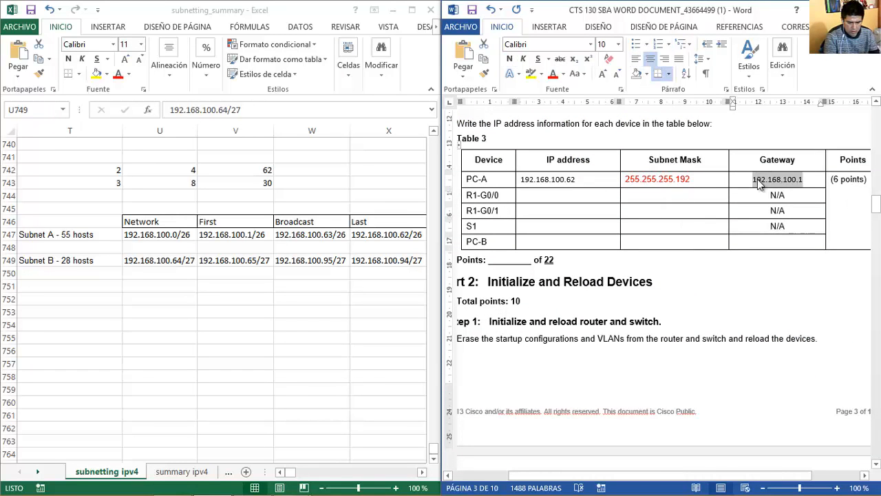
pyautogui.click(584, 198)
pyautogui.write('192.168.100.1')
pyautogui.moveTo(575, 194); pyautogui.dragTo(522, 195)
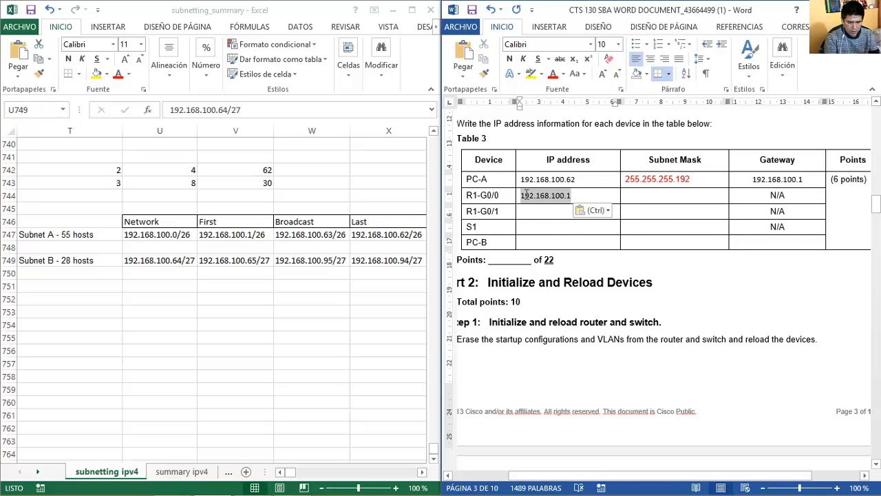
pyautogui.doubleClick(579, 180)
pyautogui.moveTo(696, 179); pyautogui.dragTo(625, 180)
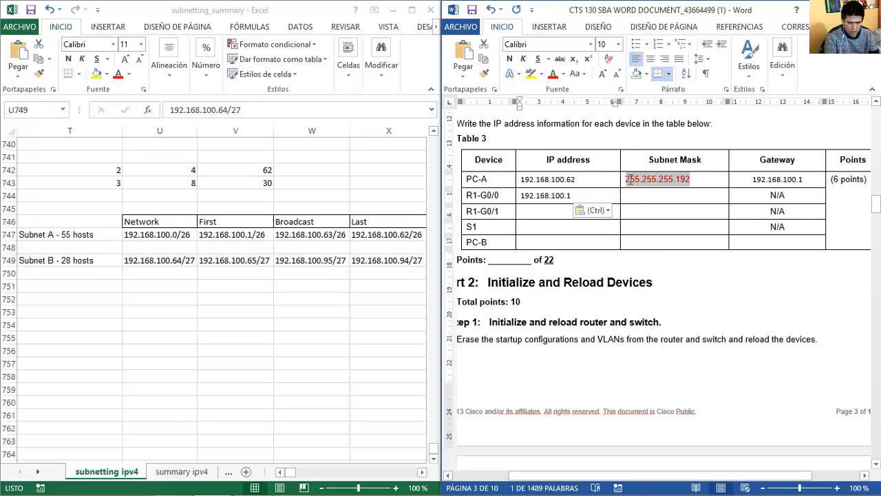
pyautogui.hotkey('ctrl', 'c')
pyautogui.click(638, 194)
pyautogui.hotkey('ctrl', 'v')
pyautogui.click(708, 182)
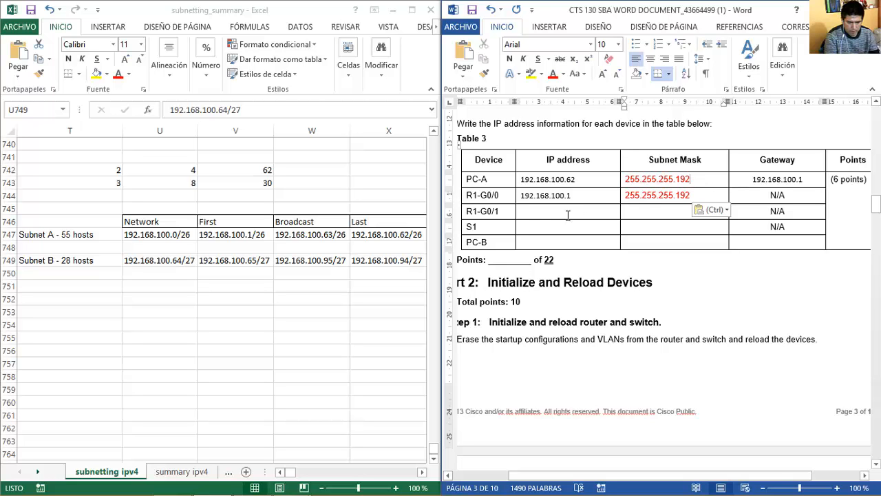
# Enter R1-G0/1's IP address as 192.168.100.65.
pyautogui.moveTo(501, 211); pyautogui.dragTo(468, 212)
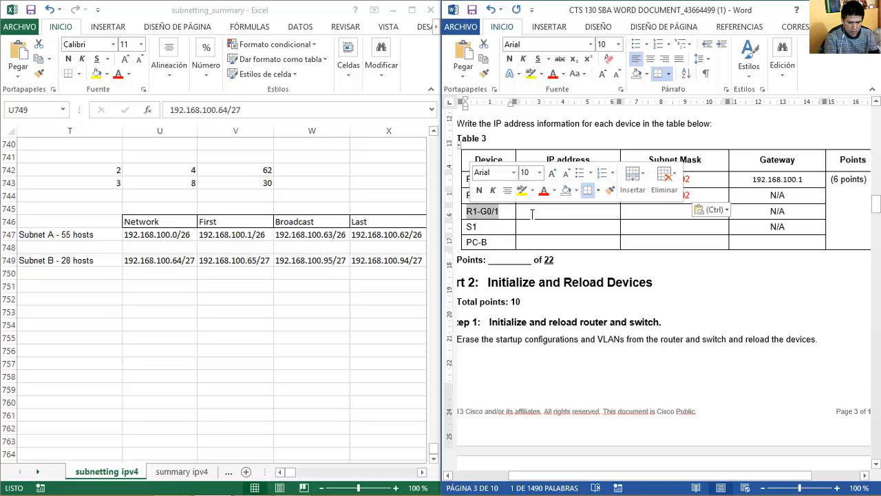
pyautogui.click(532, 214)
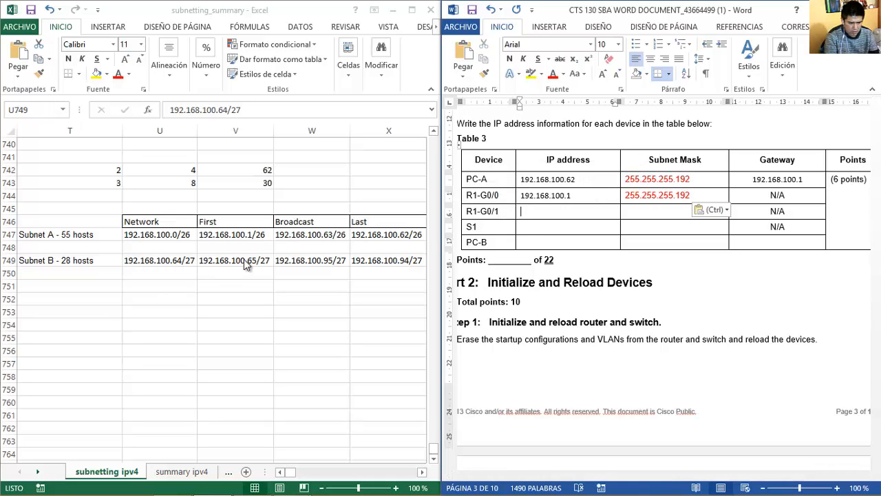
pyautogui.hotkey('ctrl', 'v')
pyautogui.moveTo(570, 212); pyautogui.dragTo(529, 199)
pyautogui.hotkey('ctrl', 'c')
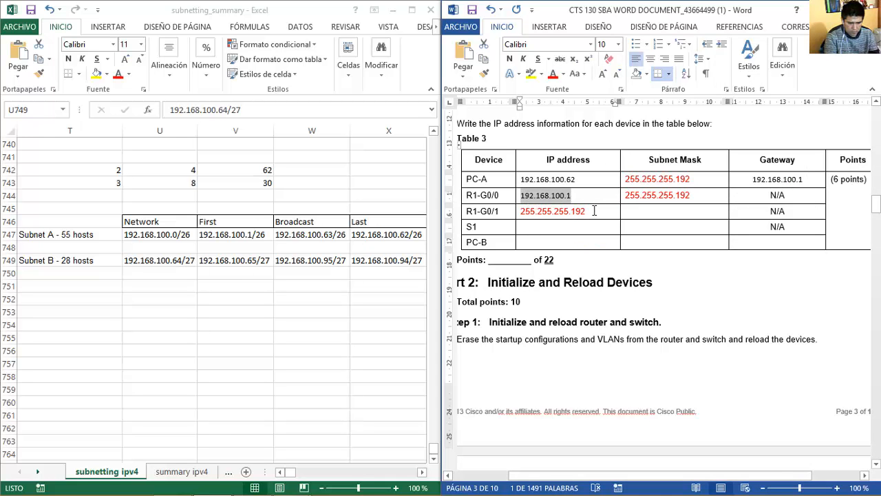
pyautogui.moveTo(594, 210); pyautogui.dragTo(521, 214)
pyautogui.hotkey('ctrl', 'v')
pyautogui.press('BackSpace')
pyautogui.write('6')
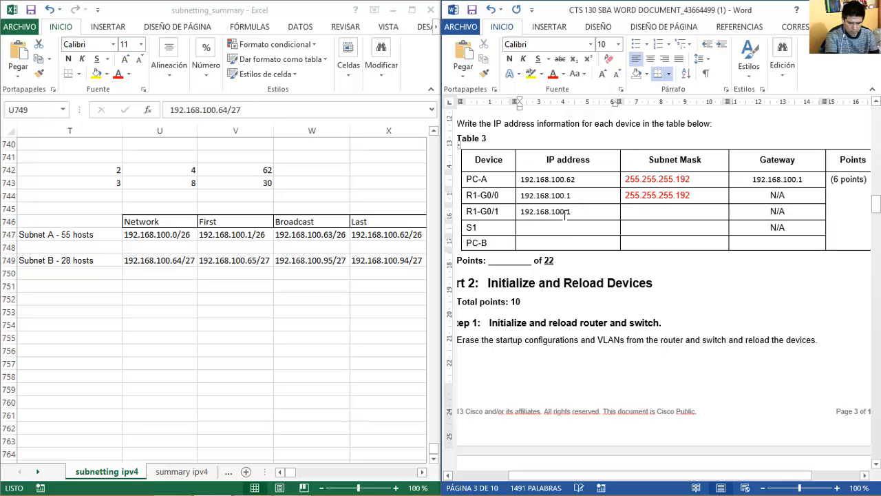
# Set R1-G0/1's mask to 255.255.255.224 and copy its IP address for S1.
pyautogui.click(672, 211)
pyautogui.write('255.255.255.224')
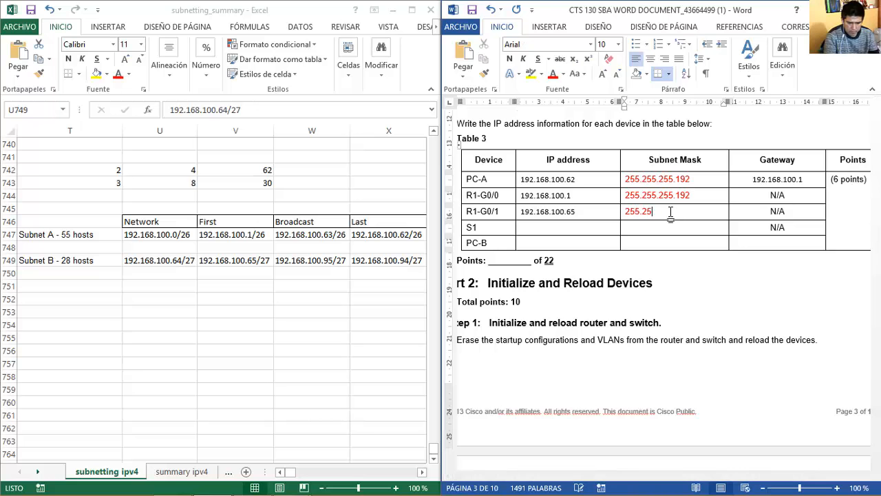
pyautogui.click(585, 211)
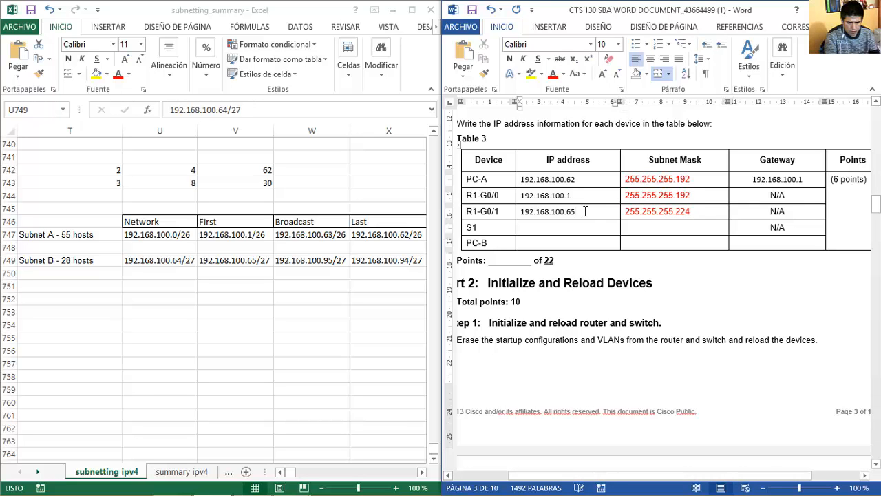
pyautogui.moveTo(578, 211); pyautogui.dragTo(525, 213)
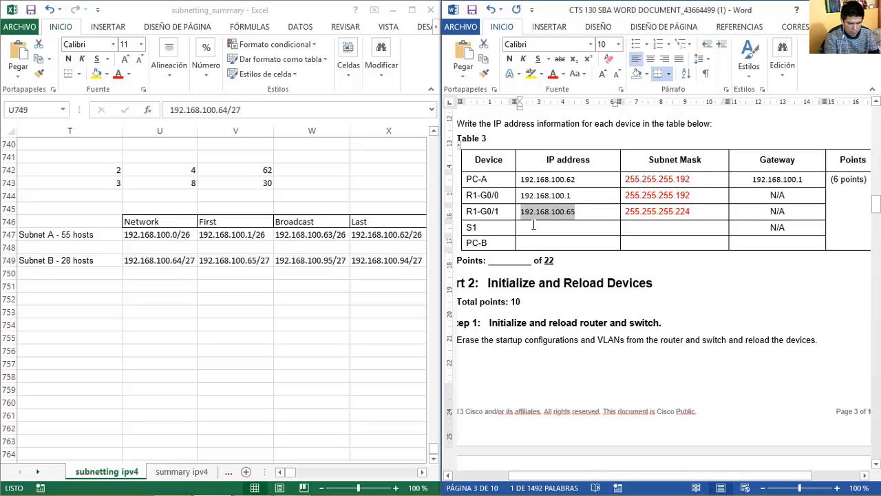
pyautogui.click(546, 230)
# Give S1 IP 192.168.100.66, and S1 and PC-B the mask 255.255.255.224.
pyautogui.hotkey('ctrl', 'v')
pyautogui.doubleClick(547, 228)
pyautogui.click(600, 228)
pyautogui.press('BackSpace')
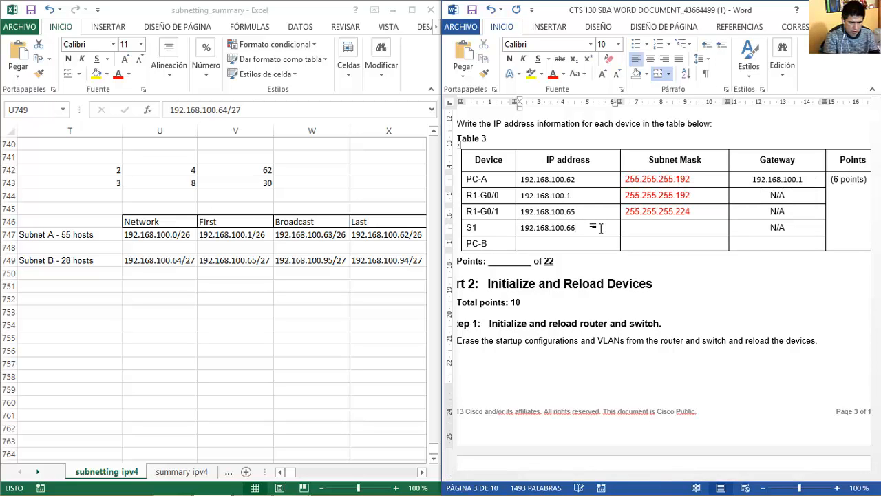
pyautogui.doubleClick(656, 218)
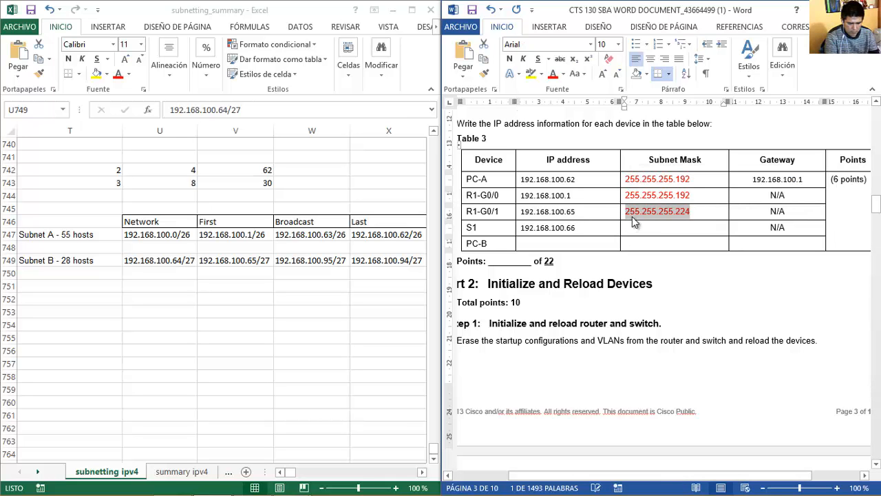
pyautogui.hotkey('ctrl', 'c')
pyautogui.click(645, 229)
pyautogui.hotkey('ctrl', 'v')
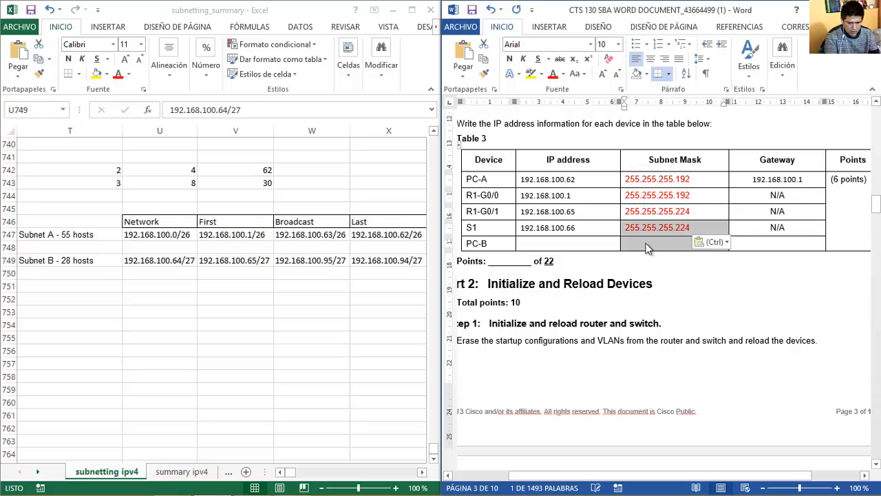
pyautogui.click(647, 247)
pyautogui.hotkey('ctrl', 'v')
# Enter PC-B's IP address as 192.168.100.94.
pyautogui.click(582, 212)
pyautogui.moveTo(470, 215); pyautogui.dragTo(695, 237)
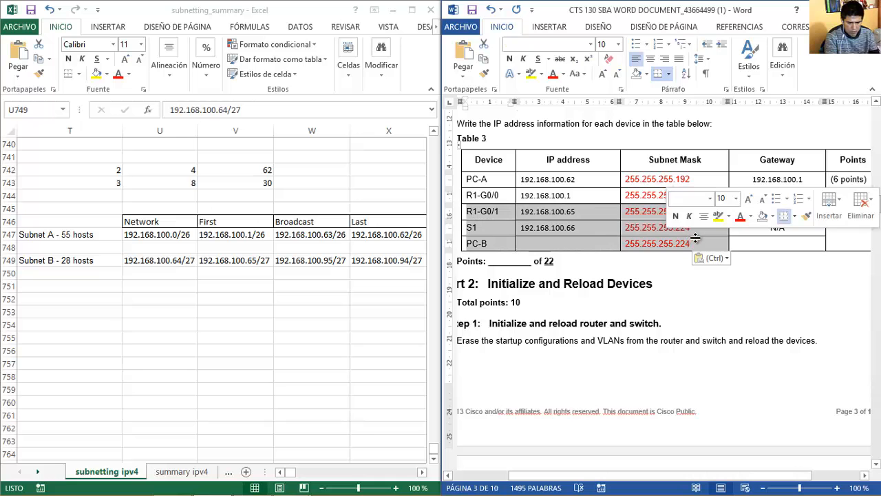
pyautogui.click(584, 223)
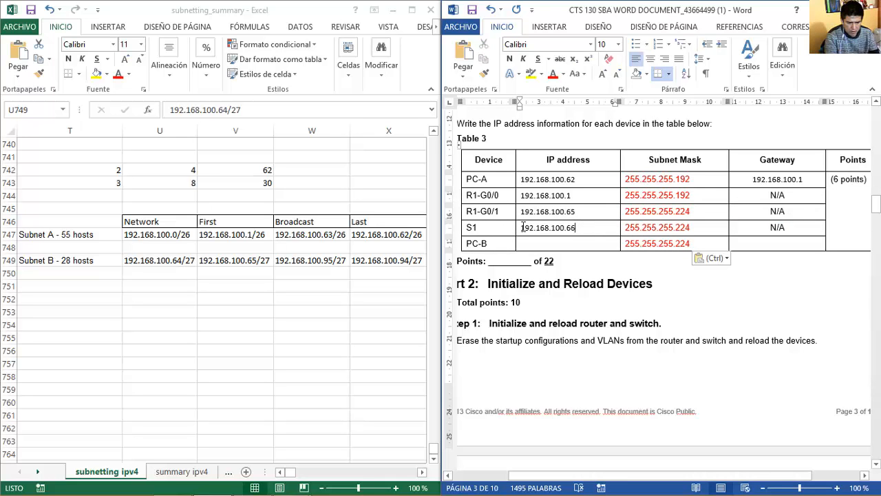
pyautogui.moveTo(523, 227); pyautogui.dragTo(579, 229)
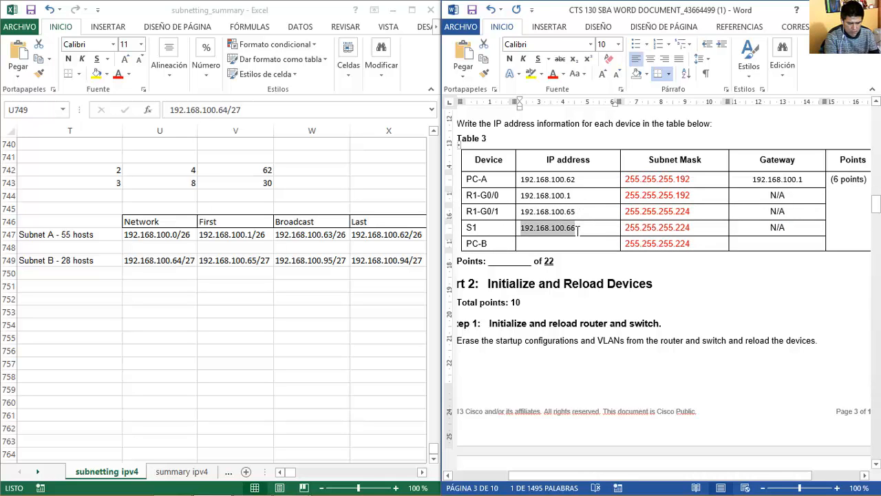
pyautogui.hotkey('ctrl', 'c')
pyautogui.click(561, 242)
pyautogui.hotkey('ctrl', 'v')
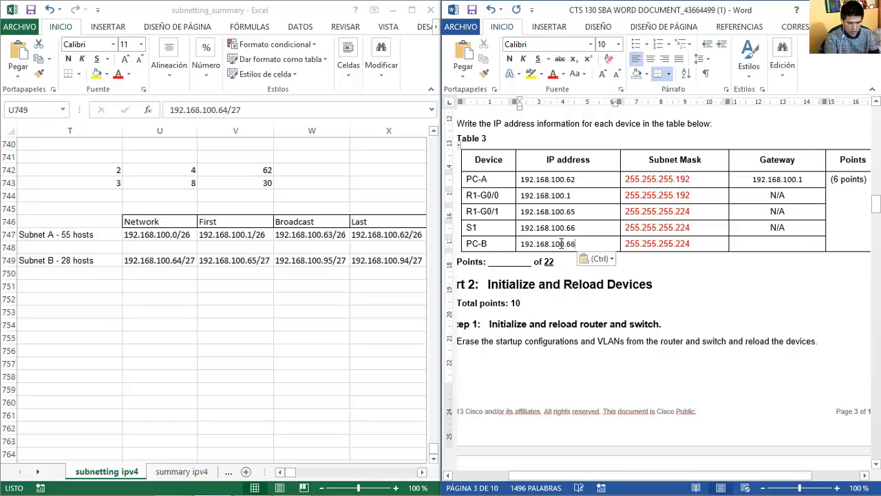
pyautogui.press('BackSpace')
pyautogui.press('BackSpace')
pyautogui.write('5')
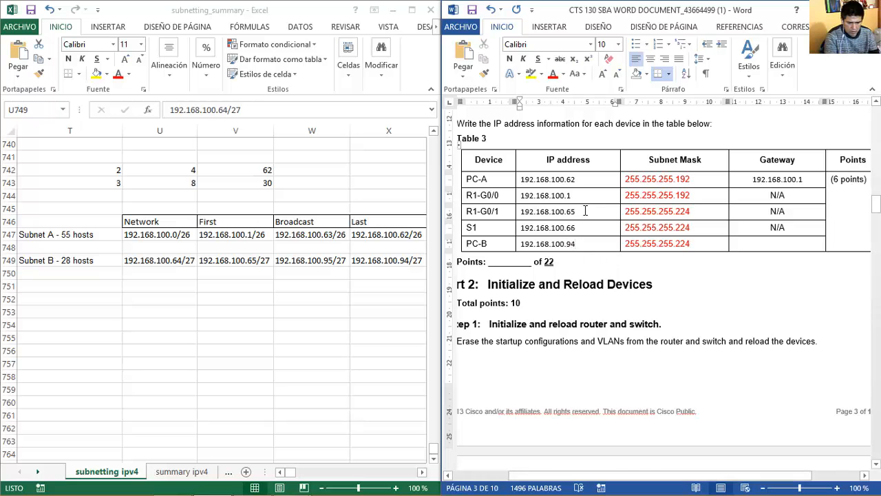
# Set PC-B's gateway to 192.168.100.65 and return to the top of the exam.
pyautogui.moveTo(585, 212); pyautogui.dragTo(521, 212)
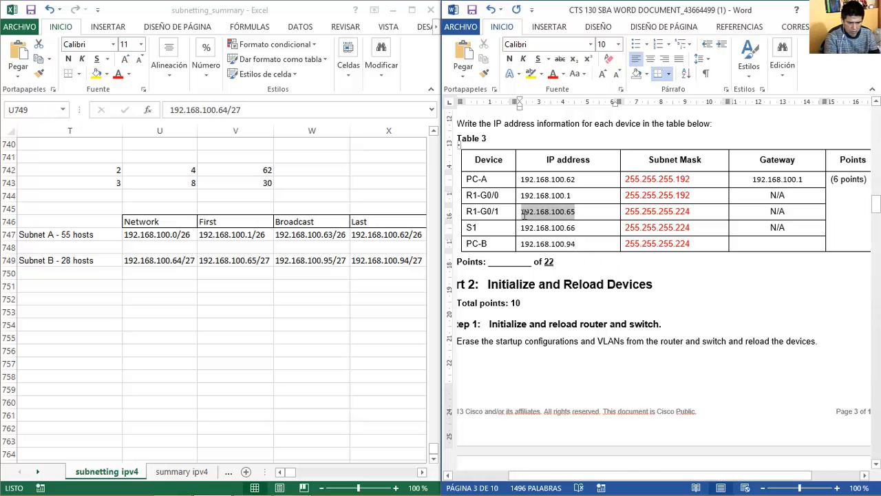
pyautogui.click(737, 249)
pyautogui.hotkey('ctrl', 'v')
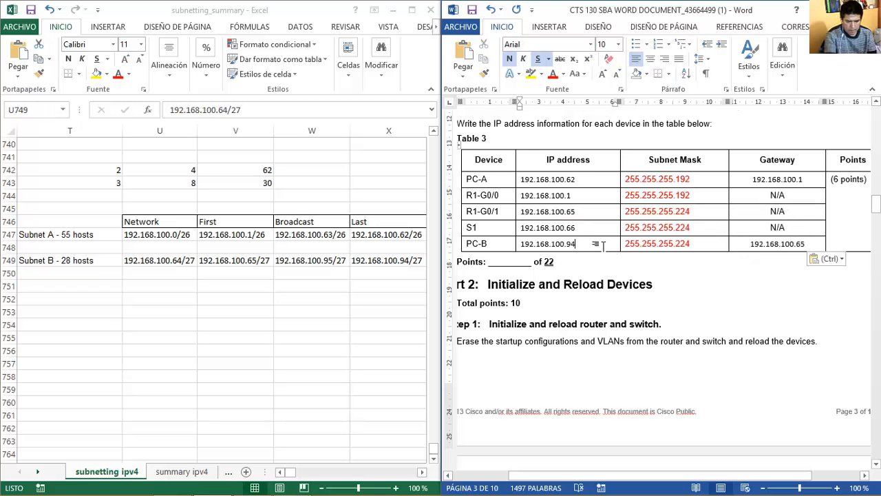
pyautogui.scroll(20, 604, 246)
pyautogui.click(489, 175)
pyautogui.scroll(2, 664, 276)
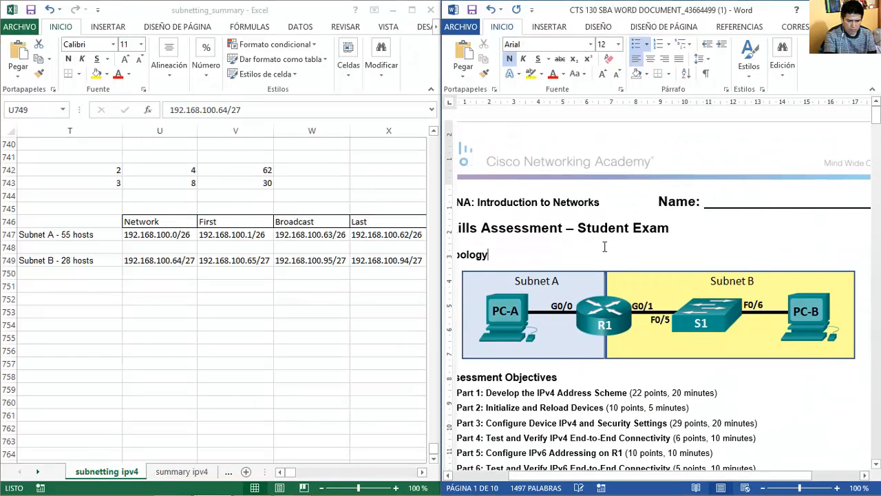
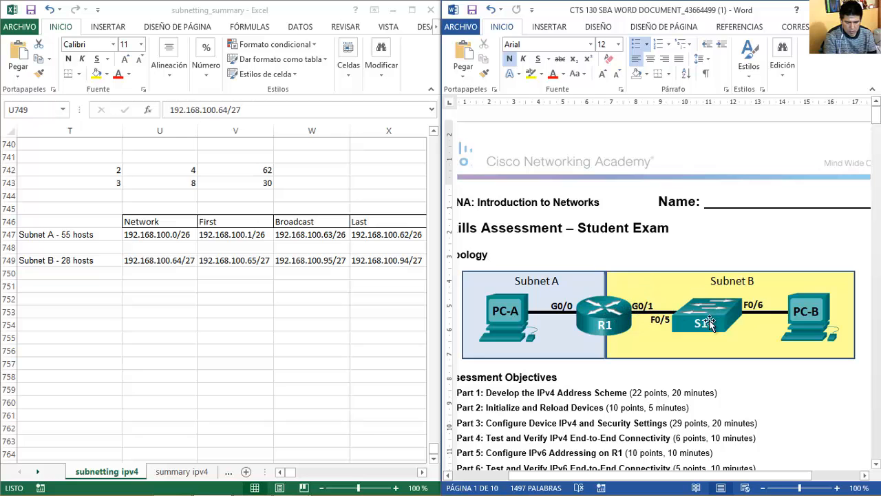
# Copy PC-B's gateway 192.168.100.65 over the N/A in S1's gateway cell of Table 3.
pyautogui.press('pagedown')
pyautogui.press('pagedown')
pyautogui.press('pagedown')
pyautogui.press('pagedown')
pyautogui.press('pagedown')
pyautogui.press('pagedown')
pyautogui.press('pagedown')
pyautogui.press('pageup')
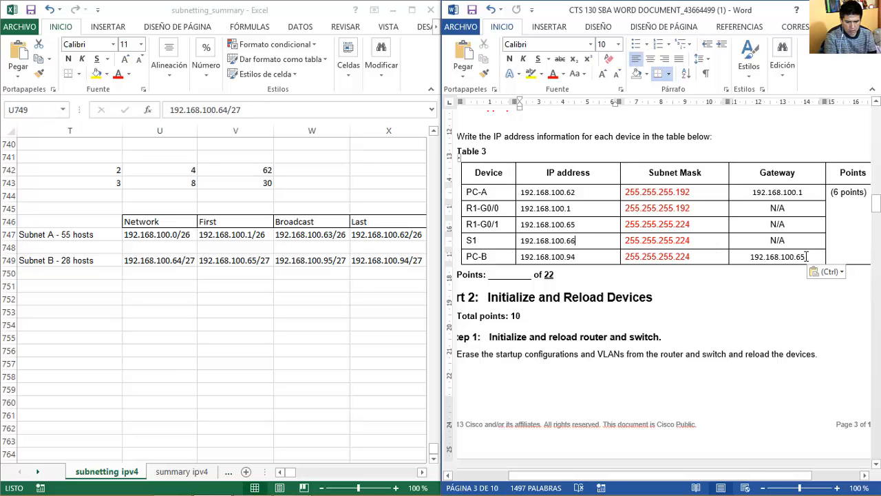
pyautogui.moveTo(807, 256); pyautogui.dragTo(751, 256)
pyautogui.hotkey('ctrl', 'c')
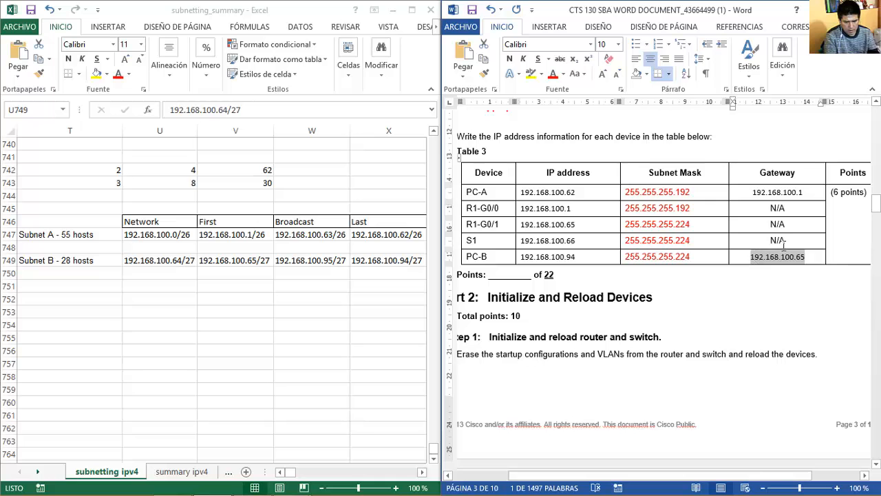
pyautogui.click(790, 241)
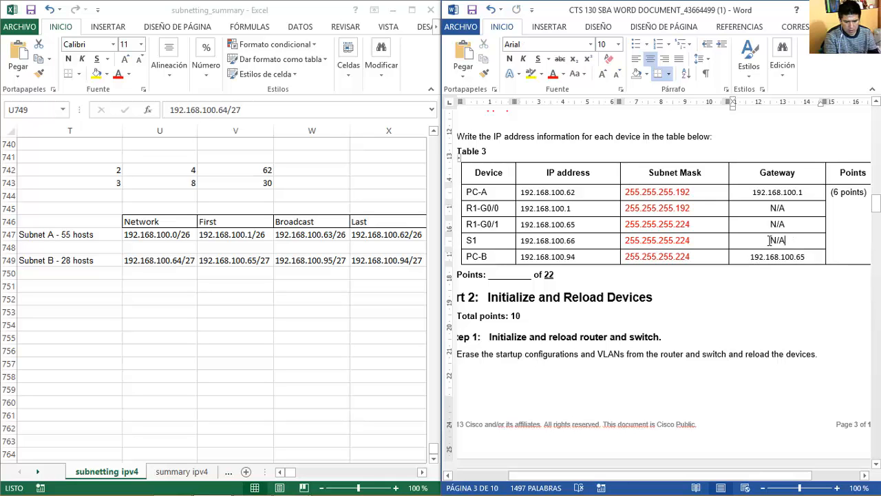
pyautogui.doubleClick(785, 240)
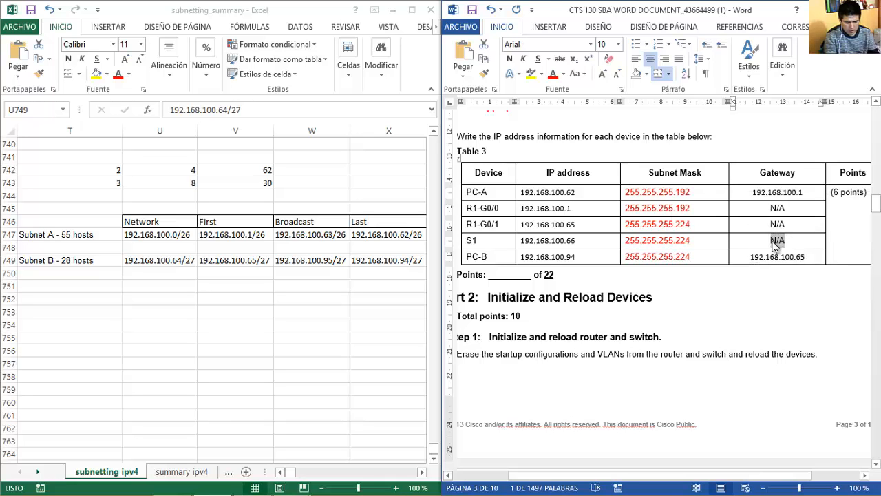
pyautogui.hotkey('ctrl', 'v')
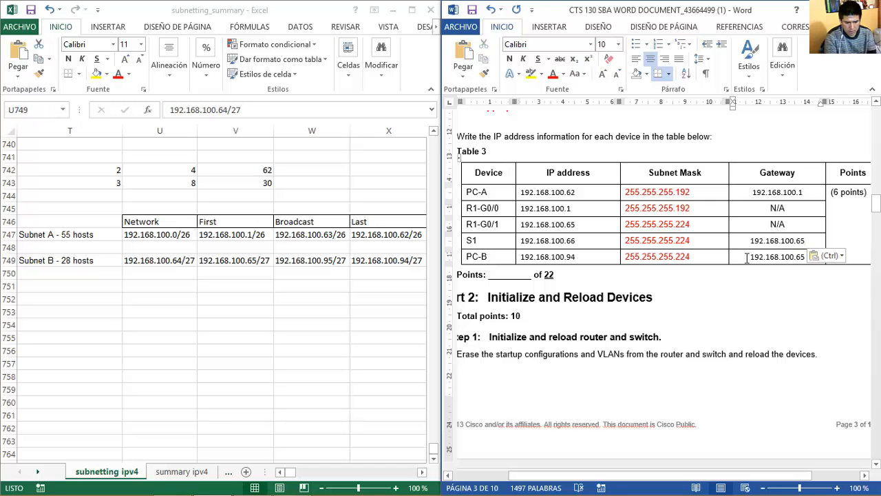
pyautogui.scroll(-5, 745, 257)
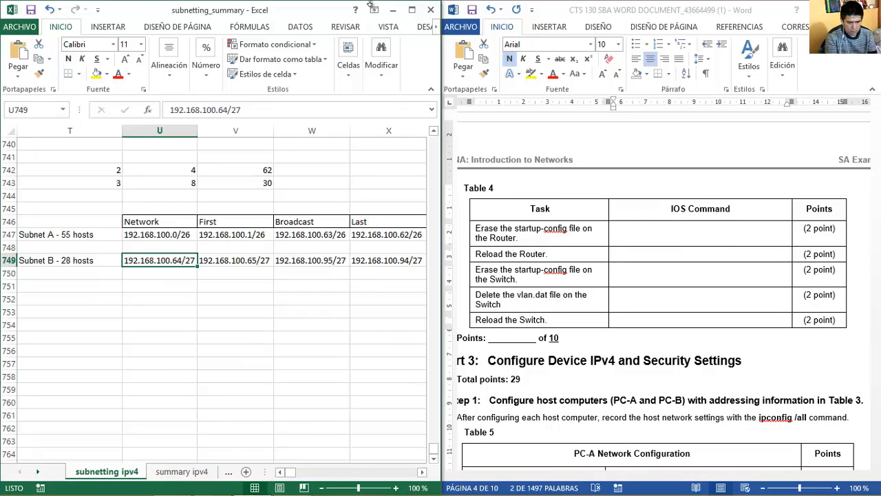
# Open the activity instructions at the Part 2: Initialize and Reload Devices page.
pyautogui.click(291, 482)
pyautogui.click(222, 399)
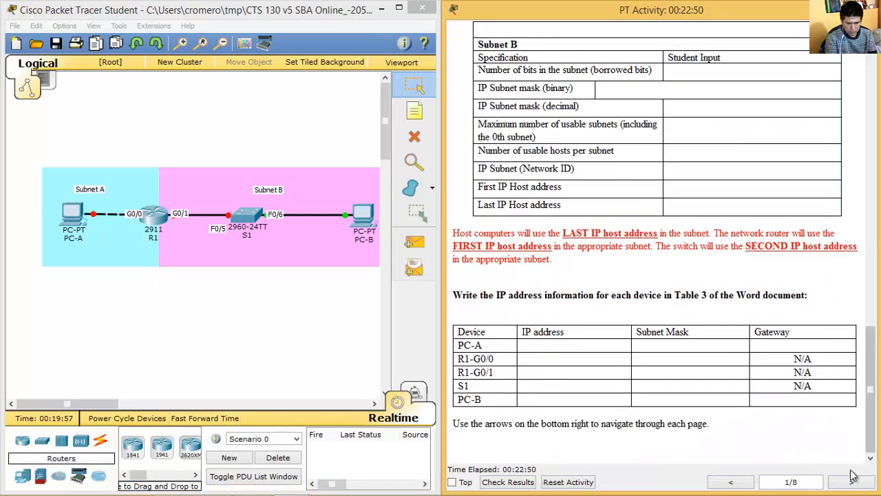
pyautogui.click(851, 482)
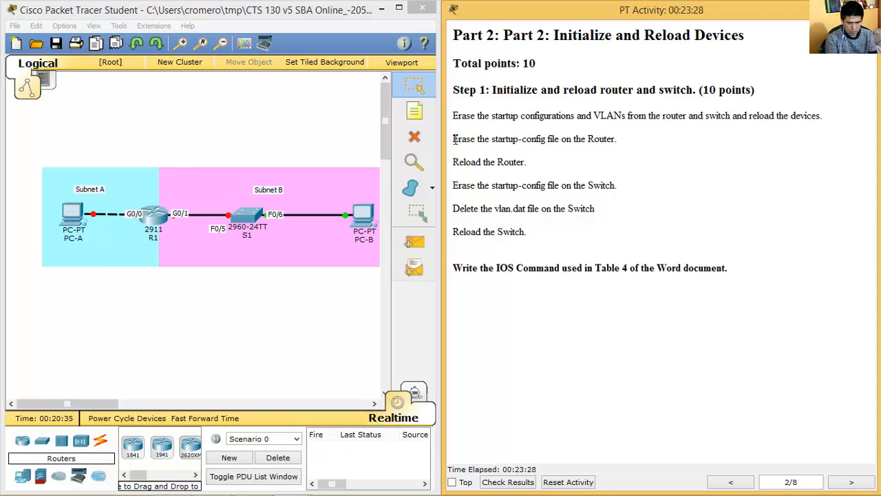
pyautogui.moveTo(454, 139)
pyautogui.mouseDown()
pyautogui.moveTo(621, 145)
pyautogui.moveTo(549, 173)
pyautogui.moveTo(530, 164)
pyautogui.mouseUp()
# Enter privileged mode in R1's CLI, then abandon the erase command and close R1.
pyautogui.click(155, 220)
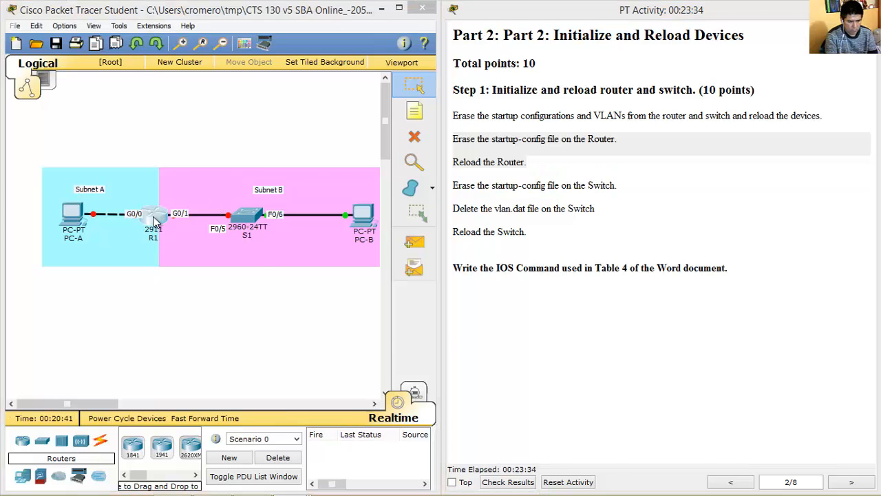
pyautogui.click(340, 102)
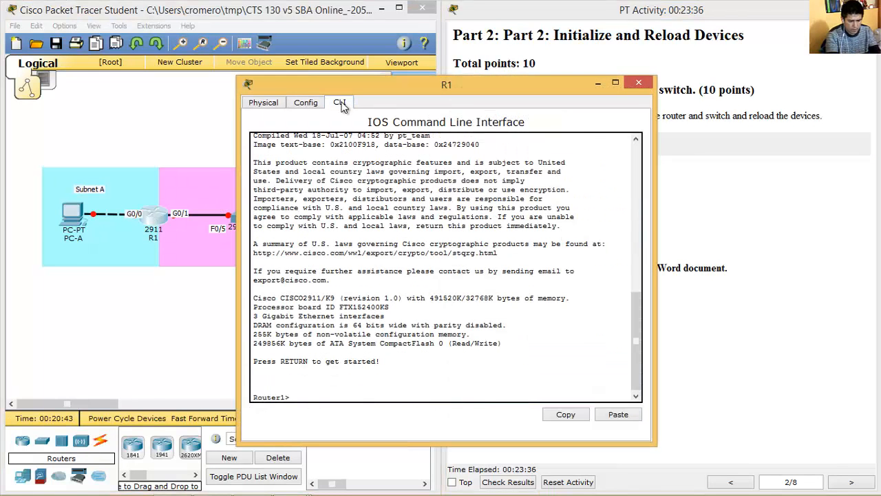
pyautogui.write('en')
pyautogui.press('Return')
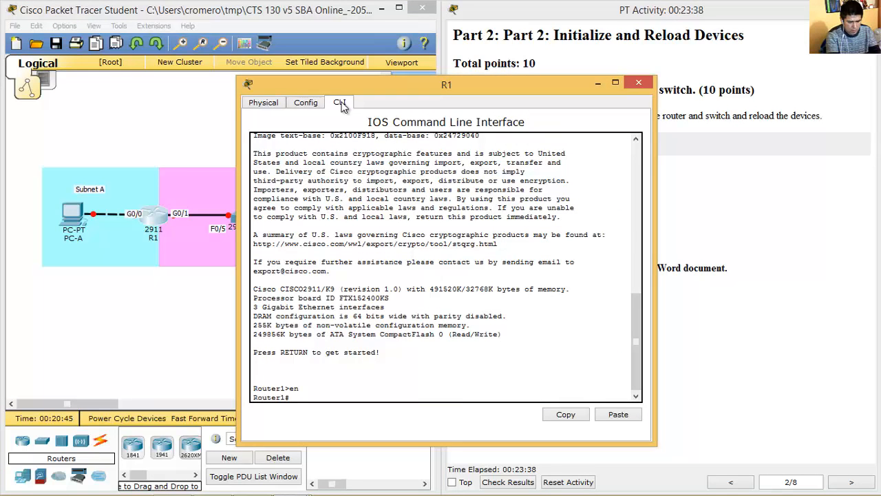
pyautogui.write('erase star')
pyautogui.press('BackSpace')
pyautogui.press('BackSpace')
pyautogui.press('BackSpace')
pyautogui.press('BackSpace')
pyautogui.press('BackSpace')
pyautogui.press('BackSpace')
pyautogui.press('BackSpace')
pyautogui.press('BackSpace')
pyautogui.press('BackSpace')
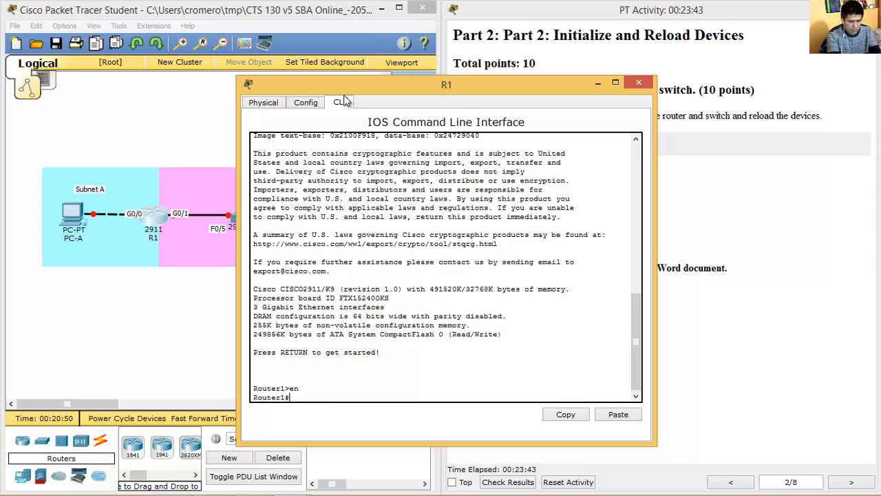
pyautogui.click(638, 84)
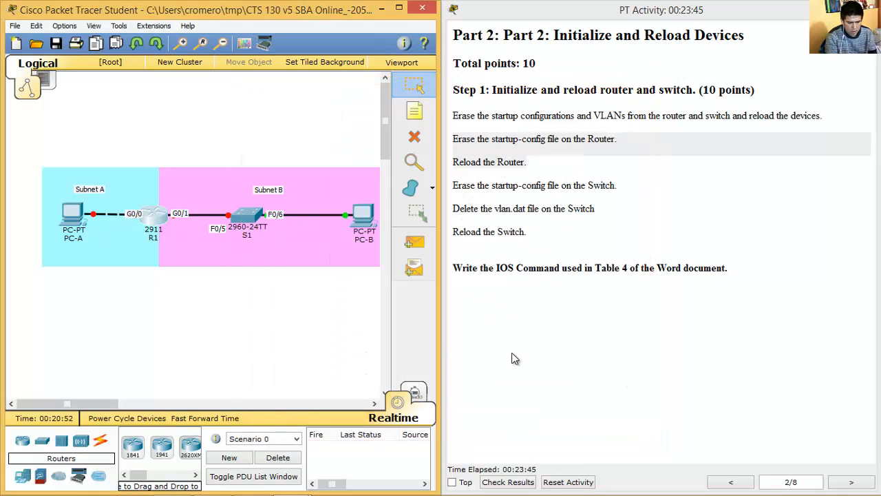
# Reset the activity and confirm the reset.
pyautogui.click(558, 482)
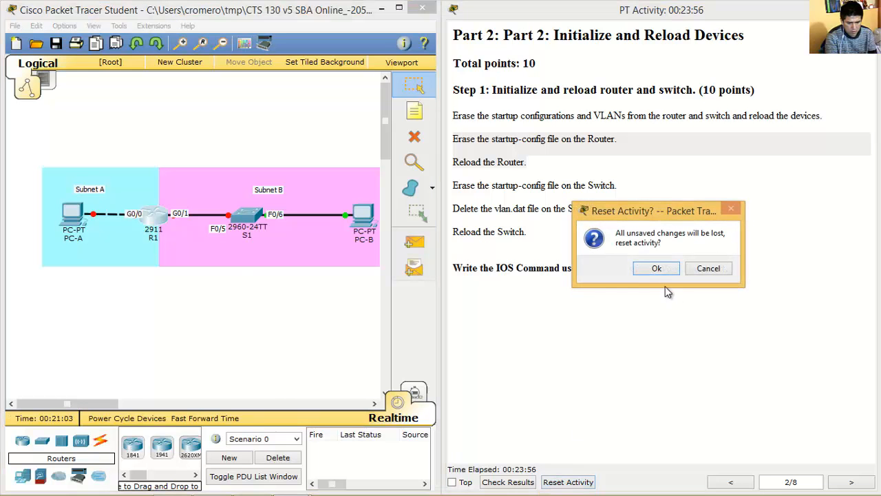
pyautogui.click(657, 268)
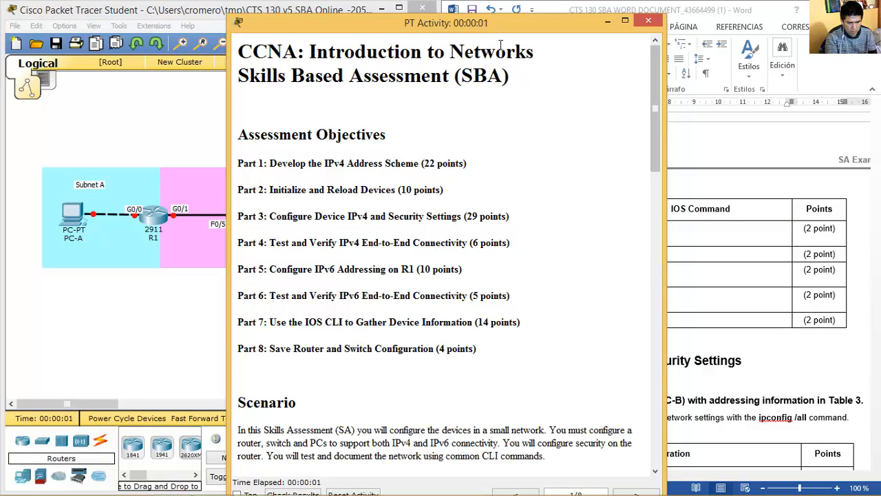
pyautogui.moveTo(470, 31); pyautogui.dragTo(869, 437)
pyautogui.scroll(-5, 876, 215)
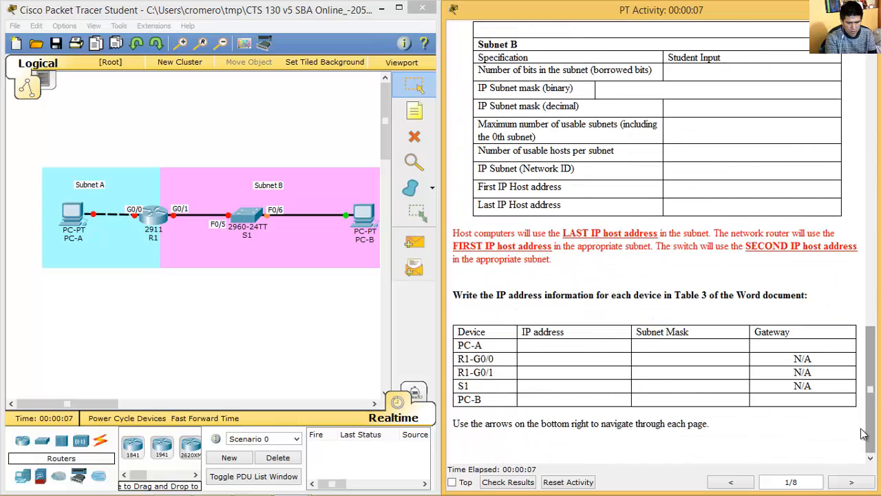
# Return to the Part 2 instructions page and open R1's command line.
pyautogui.click(851, 482)
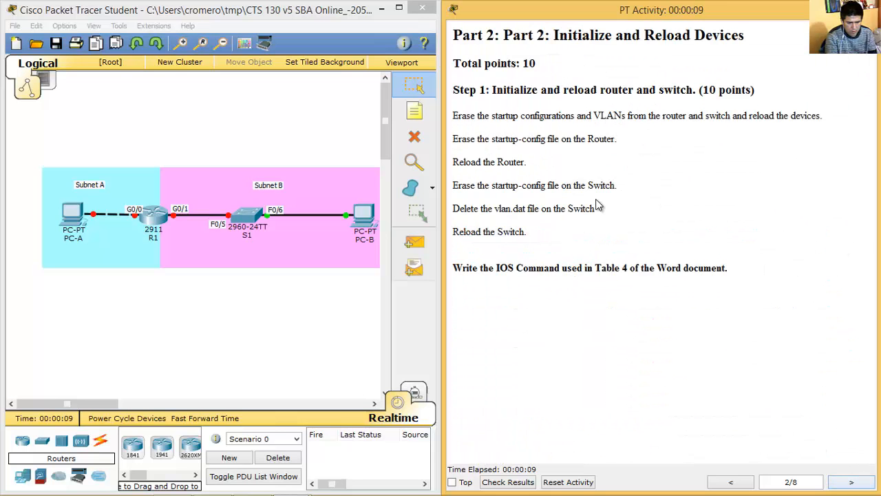
pyautogui.moveTo(454, 138)
pyautogui.mouseDown()
pyautogui.moveTo(480, 161)
pyautogui.moveTo(530, 161)
pyautogui.mouseUp()
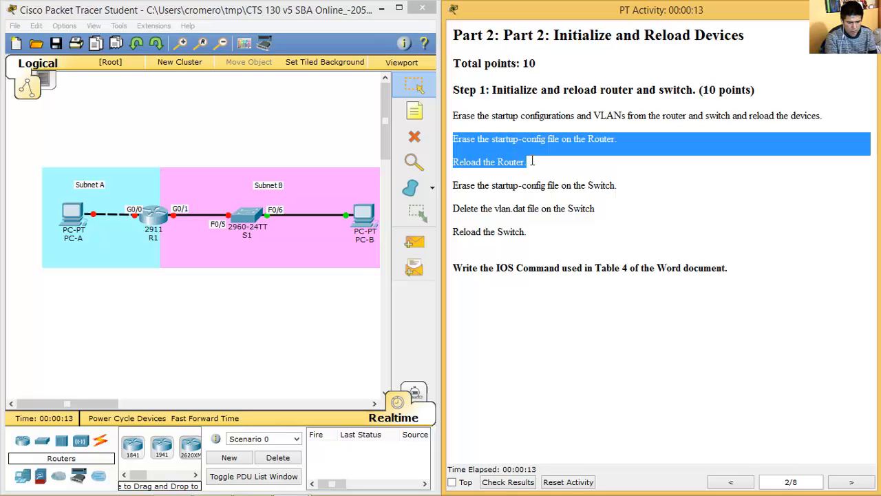
pyautogui.click(153, 216)
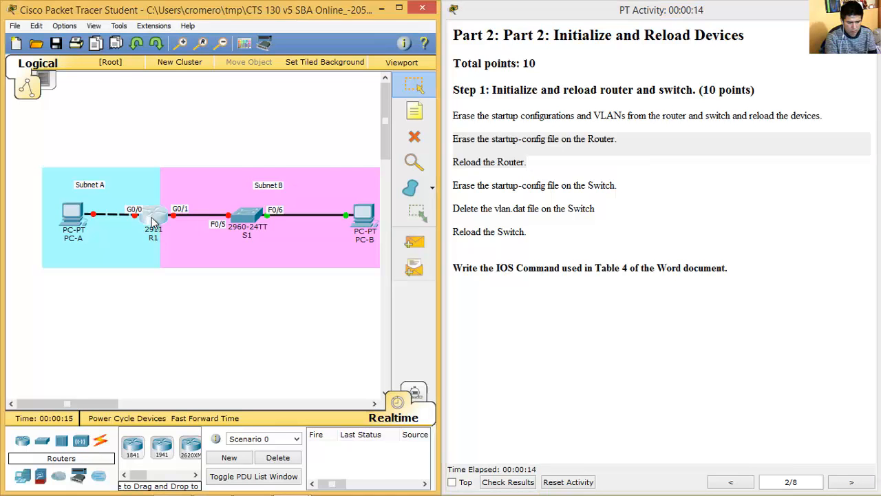
pyautogui.click(339, 103)
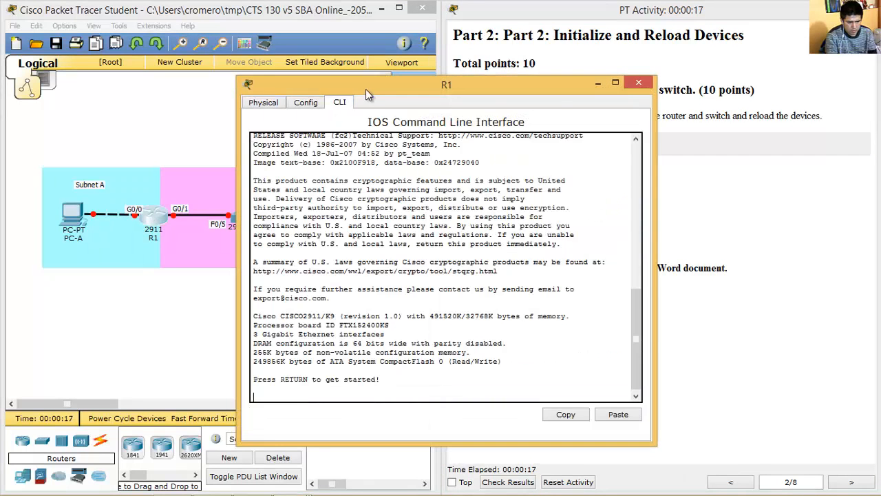
# Run enable and erase startup-config on R1, confirming the nvram erase.
pyautogui.moveTo(284, 87); pyautogui.dragTo(66, 68)
pyautogui.press('Return')
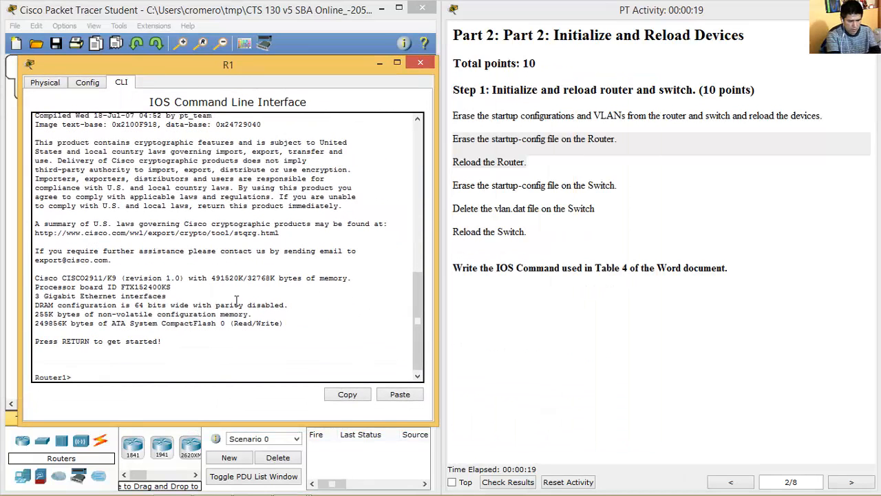
pyautogui.write('enable')
pyautogui.press('Return')
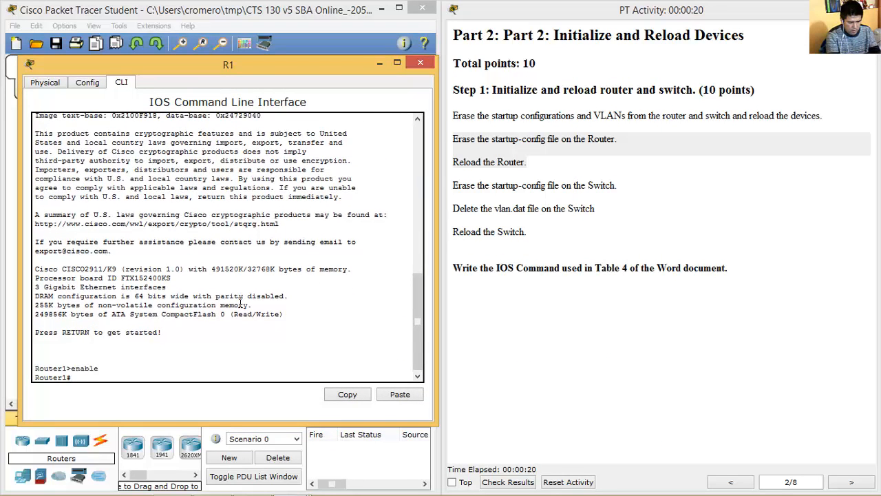
pyautogui.write('erase start')
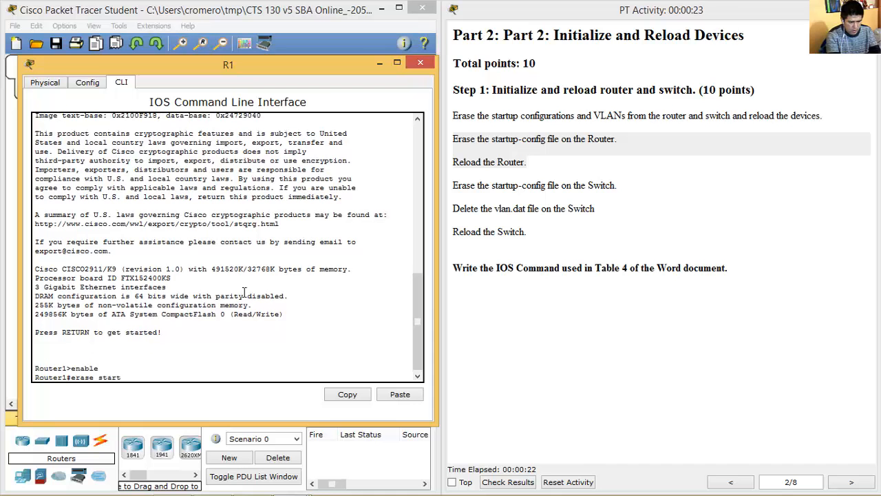
pyautogui.press('Tab')
pyautogui.press('Return')
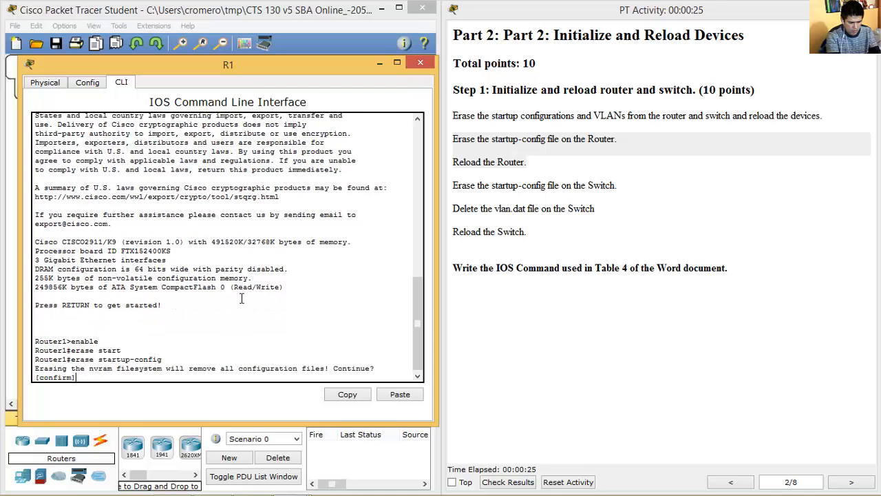
pyautogui.press('Return')
# Reload R1 and close its window.
pyautogui.write('reload')
pyautogui.press('Return')
pyautogui.press('Return')
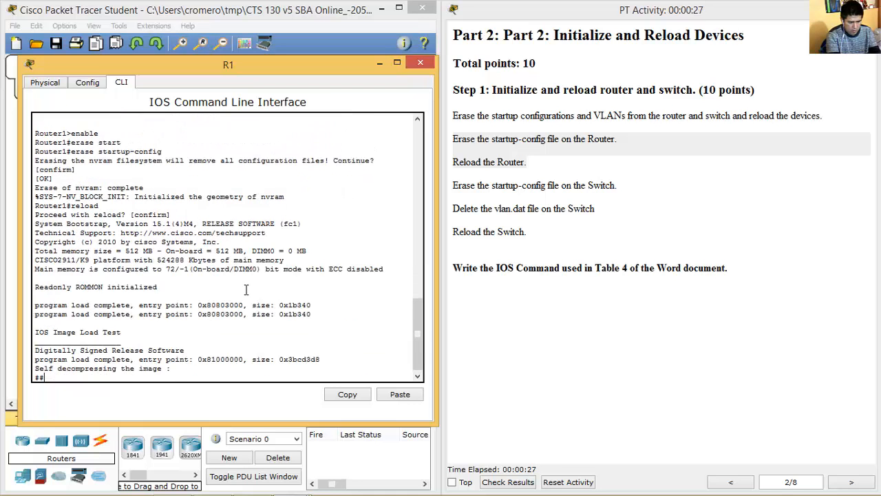
pyautogui.click(420, 63)
pyautogui.moveTo(454, 184)
pyautogui.mouseDown()
pyautogui.moveTo(616, 186)
pyautogui.moveTo(564, 208)
pyautogui.moveTo(509, 208)
pyautogui.moveTo(565, 208)
pyautogui.moveTo(550, 229)
pyautogui.mouseUp()
# Open S1's CLI, enter privileged mode and erase its startup-config.
pyautogui.click(237, 215)
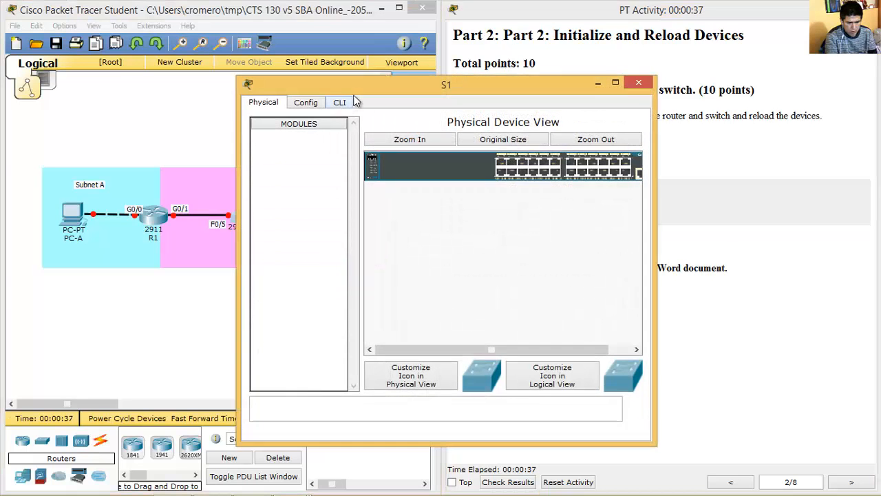
pyautogui.moveTo(370, 90); pyautogui.dragTo(235, 86)
pyautogui.click(204, 100)
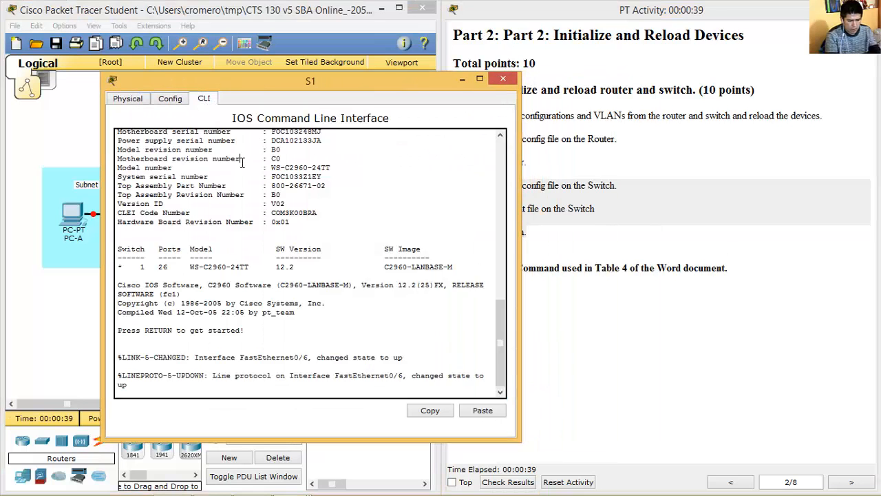
pyautogui.write('en')
pyautogui.press('Return')
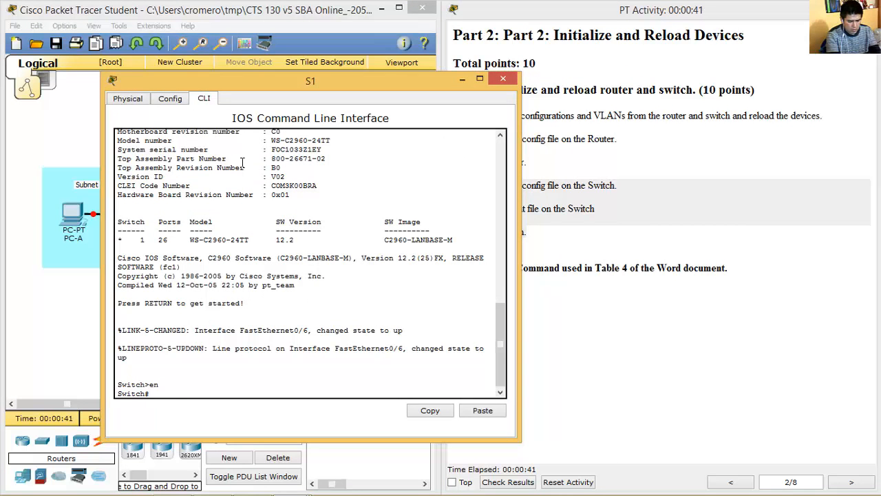
pyautogui.write('erase start')
pyautogui.press('Tab')
pyautogui.press('Return')
pyautogui.press('Return')
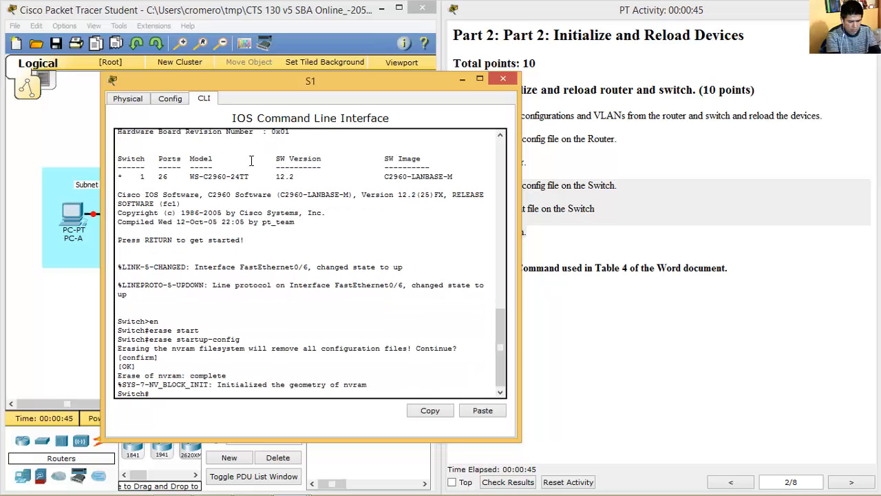
# Delete vlan.dat on S1 and reload the switch.
pyautogui.write('delete vla')
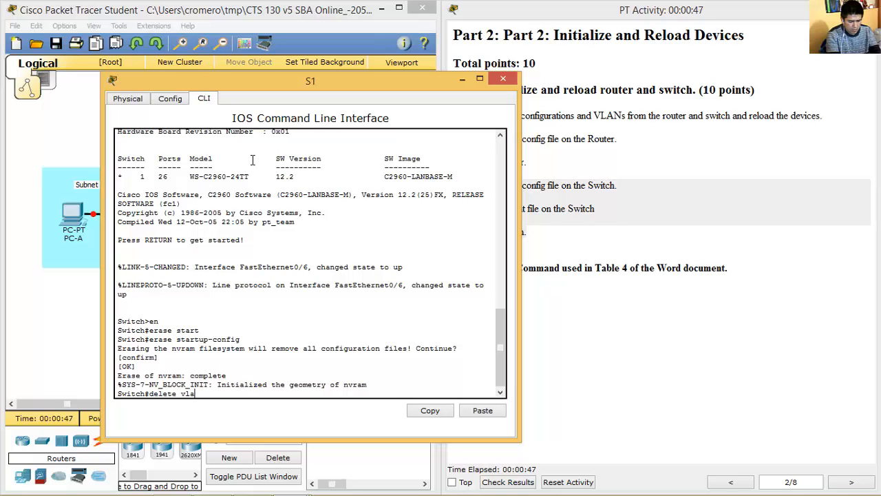
pyautogui.write('n.dat')
pyautogui.press('Return')
pyautogui.press('Return')
pyautogui.press('Return')
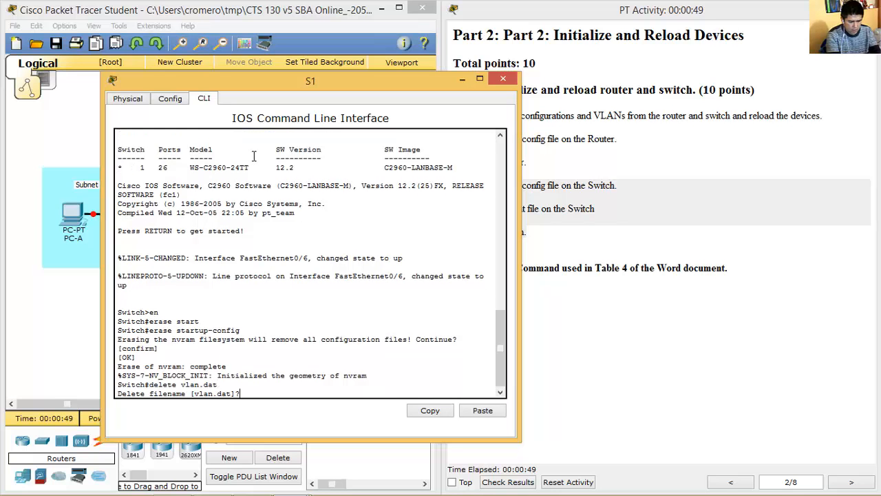
pyautogui.write('reload')
pyautogui.press('Return')
pyautogui.press('Return')
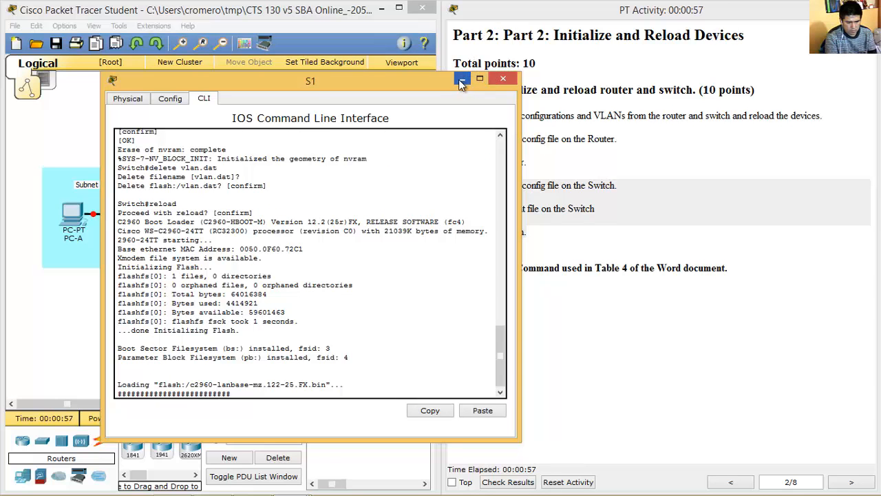
# Bring the activity instructions forward on the Part 2 page.
pyautogui.click(664, 117)
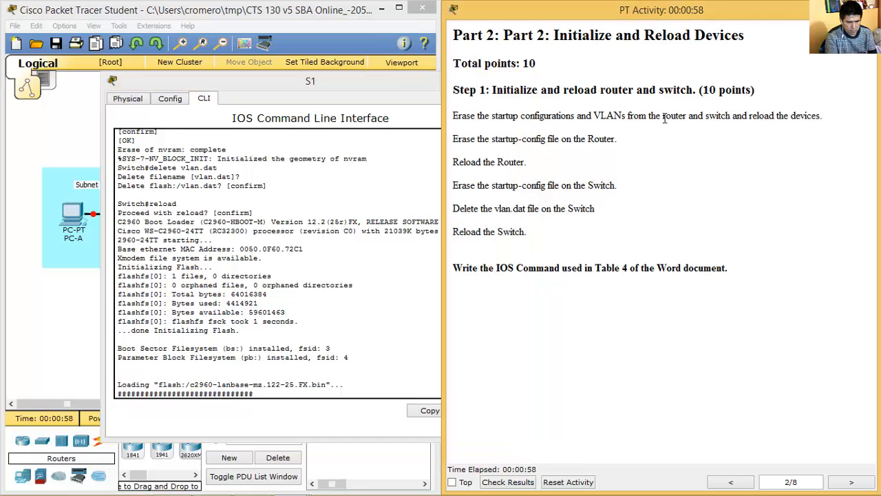
pyautogui.click(850, 481)
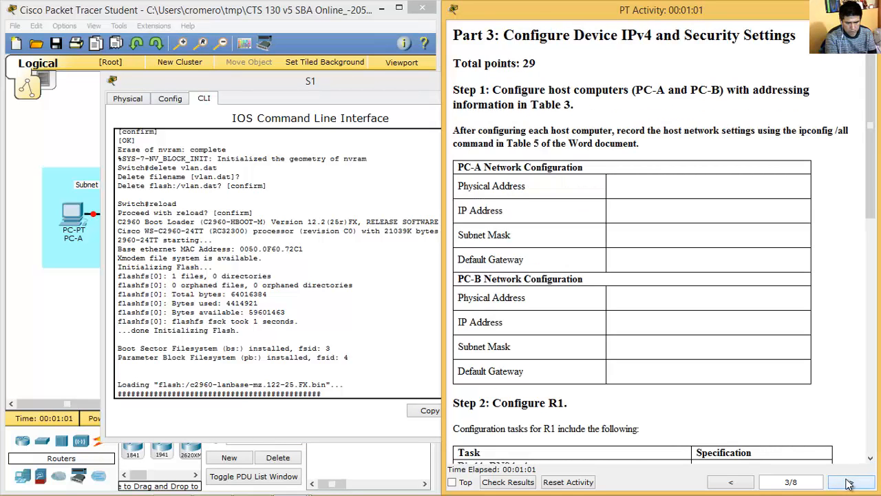
pyautogui.click(730, 482)
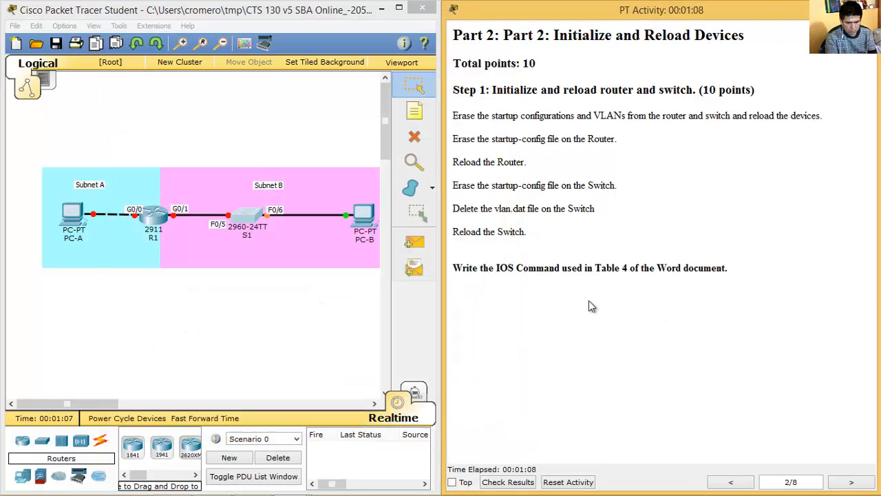
# Enter erase startup-config in Table 4's router and switch erase cells.
pyautogui.moveTo(460, 270); pyautogui.dragTo(726, 268)
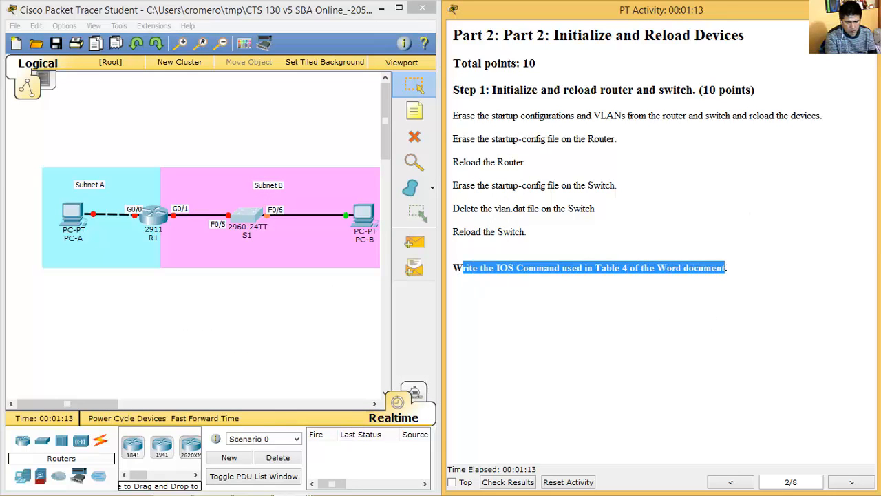
pyautogui.click(853, 484)
pyautogui.click(221, 485)
pyautogui.click(652, 232)
pyautogui.write('erase')
pyautogui.press('BackSpace')
pyautogui.press('BackSpace')
pyautogui.press('BackSpace')
pyautogui.press('BackSpace')
pyautogui.press('BackSpace')
pyautogui.write('erase startup-config')
pyautogui.hotkey('shift', 'Home')
pyautogui.hotkey('ctrl', 'c')
pyautogui.press('Down')
pyautogui.press('Down')
pyautogui.hotkey('ctrl', 'v')
# Add reload for the router, # prefixes, and # delete vlan.dat in Table 4.
pyautogui.press('Up')
pyautogui.write('reload')
pyautogui.press('Up')
pyautogui.press('Home')
pyautogui.write('#')
pyautogui.press('Down')
pyautogui.press('Home')
pyautogui.write('#')
pyautogui.press('Down')
pyautogui.press('Home')
pyautogui.write('# ')
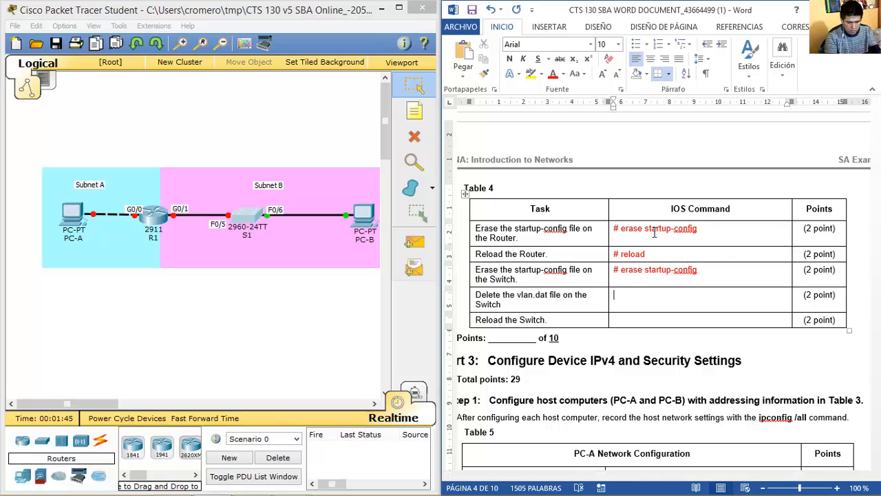
pyautogui.write('# delete vlan.dat')
# Copy # reload into Table 4's Reload the Switch cell.
pyautogui.press('Up')
pyautogui.press('Up')
pyautogui.hotkey('shift', 'Home')
pyautogui.hotkey('ctrl', 'c')
pyautogui.press('Down')
pyautogui.press('Down')
pyautogui.press('Down')
pyautogui.hotkey('ctrl', 'v')
pyautogui.tripleClick(655, 230)
pyautogui.click(702, 301)
pyautogui.press('Down')
pyautogui.press('Down')
pyautogui.press('Down')
pyautogui.scroll(-8, 702, 301)
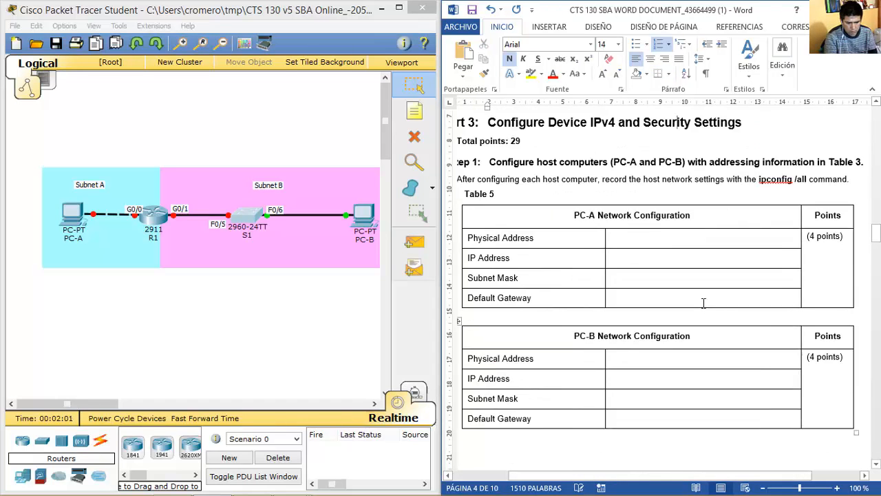
# Review the instruction note about configuring each host's IP settings.
pyautogui.moveTo(295, 489)
pyautogui.click(138, 403)
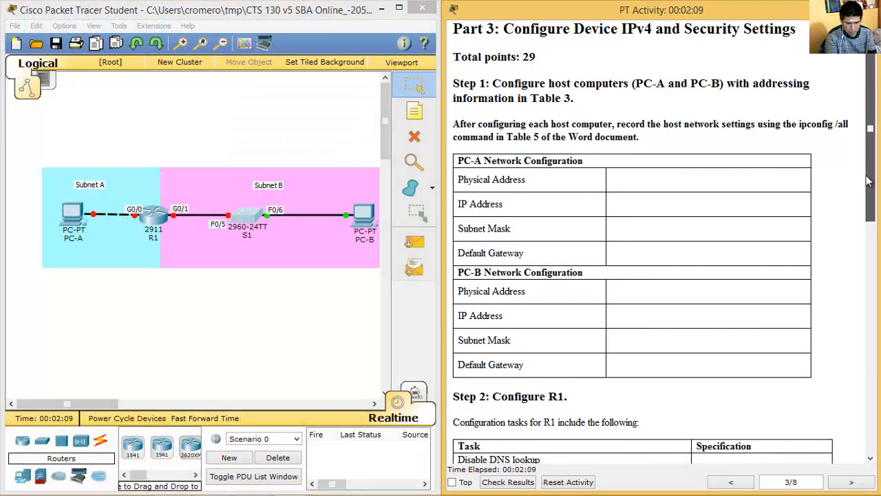
pyautogui.moveTo(463, 124); pyautogui.dragTo(607, 124)
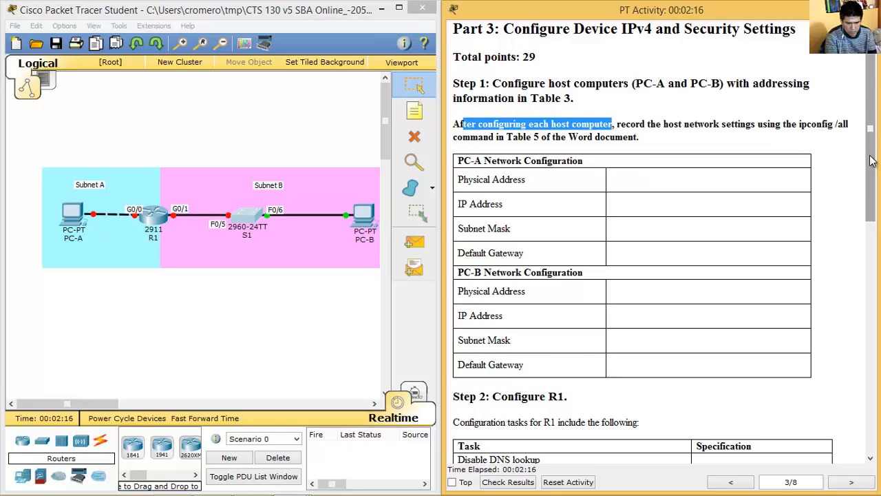
pyautogui.hotkey('alt', 'Tab')
pyautogui.click(62, 220)
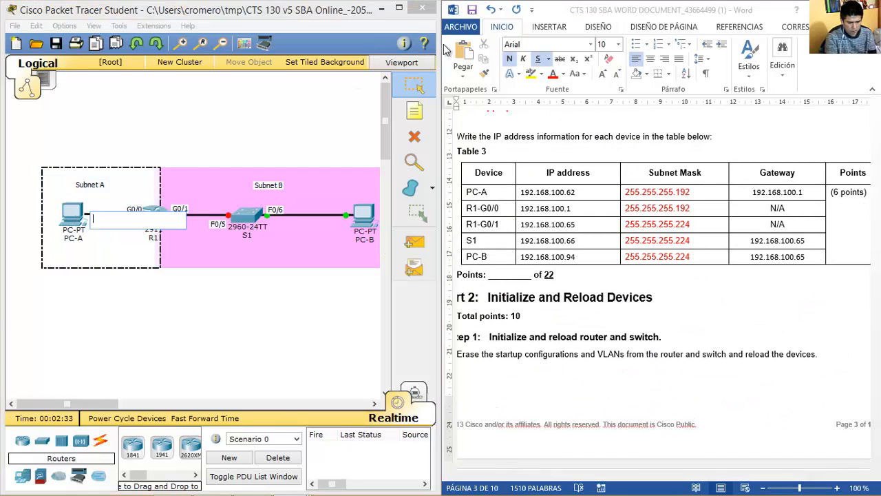
pyautogui.click(70, 219)
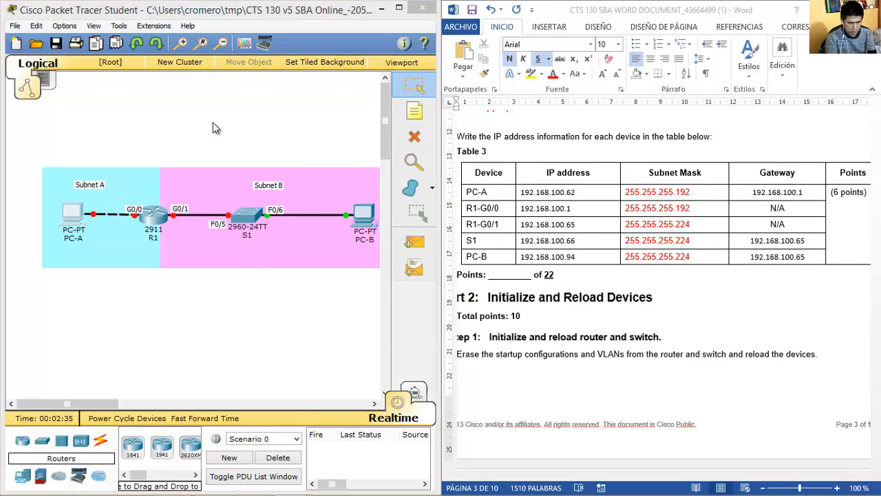
# Configure PC-A with static address 192.168.100.62, mask 255.255.255.192 and its gateway.
pyautogui.moveTo(474, 85); pyautogui.dragTo(270, 75)
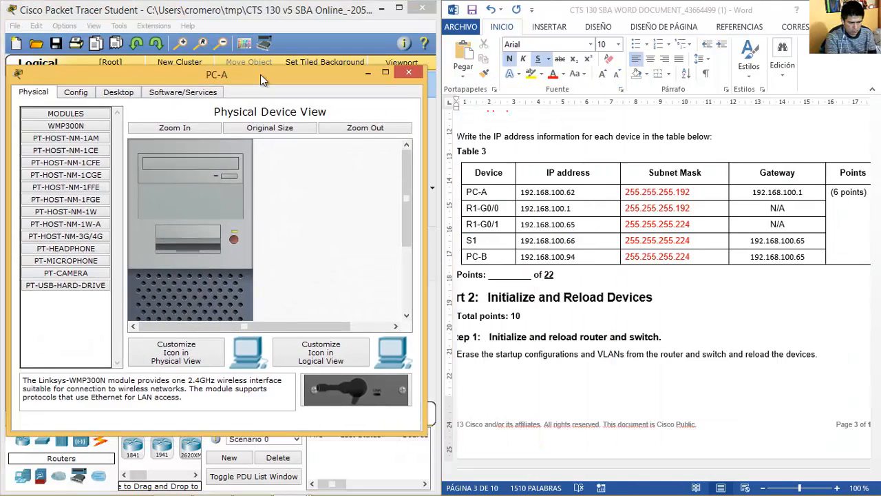
pyautogui.click(162, 92)
pyautogui.click(104, 137)
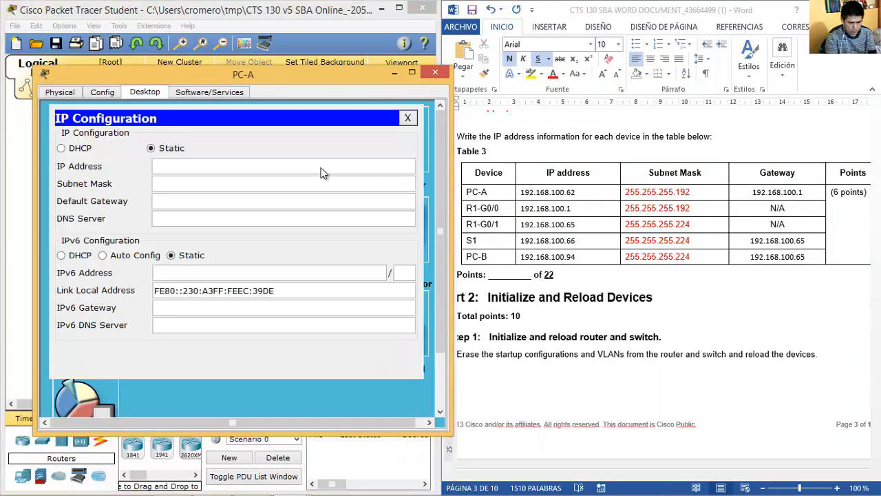
pyautogui.click(311, 168)
pyautogui.hotkey('ctrl', 'v')
pyautogui.doubleClick(312, 168)
pyautogui.moveTo(243, 165); pyautogui.dragTo(92, 168)
pyautogui.press('BackSpace')
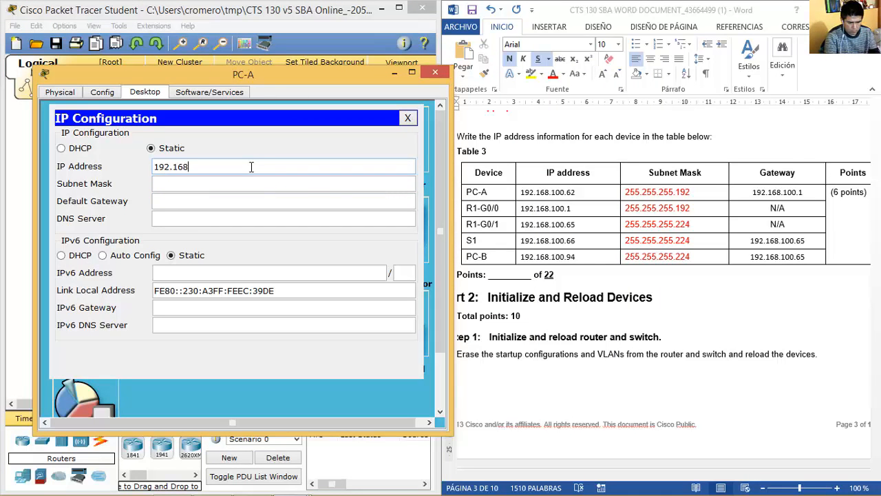
pyautogui.hotkey('shift', 'Home')
pyautogui.hotkey('ctrl', 'c')
pyautogui.press('Tab')
pyautogui.press('Tab')
pyautogui.hotkey('ctrl', 'v')
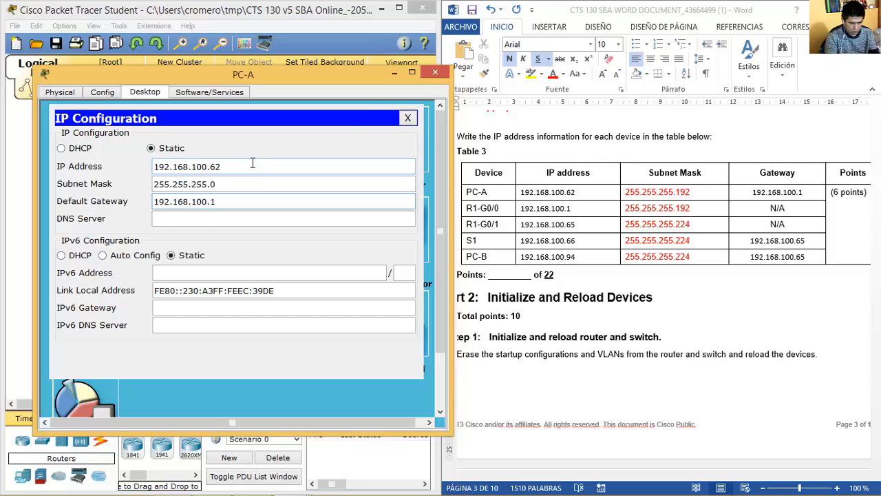
pyautogui.click(435, 72)
# Configure PC-B with address 192.168.100.94 and gateway 192.168.100.65.
pyautogui.click(364, 216)
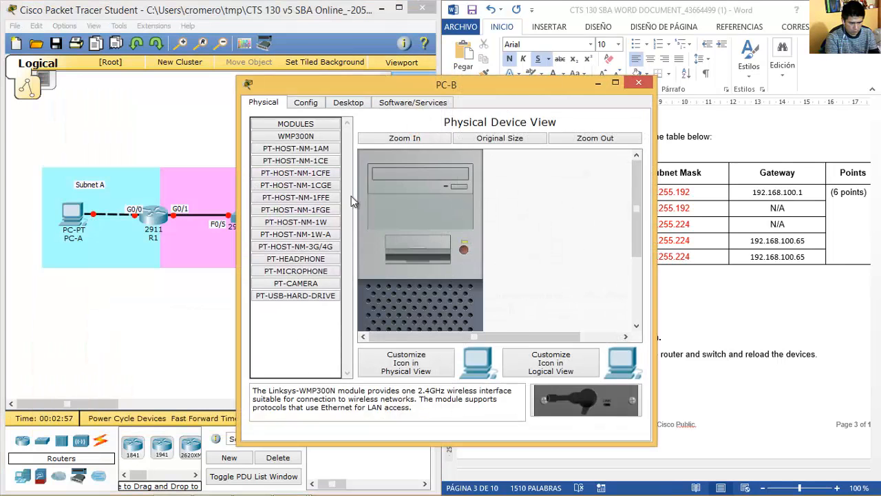
pyautogui.click(344, 103)
pyautogui.click(288, 148)
pyautogui.click(392, 175)
pyautogui.hotkey('ctrl', 'v')
pyautogui.moveTo(470, 91); pyautogui.dragTo(299, 73)
pyautogui.write('94')
pyautogui.press('Tab')
pyautogui.press('Tab')
pyautogui.hotkey('ctrl', 'v')
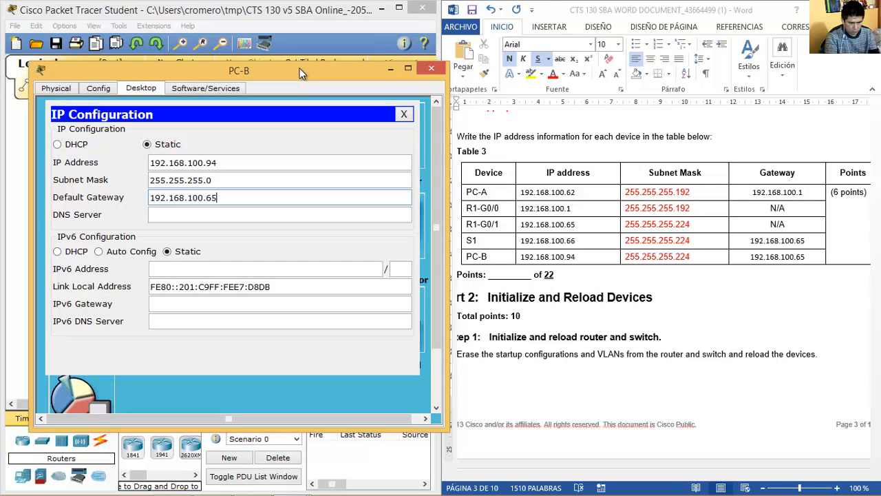
pyautogui.write('65')
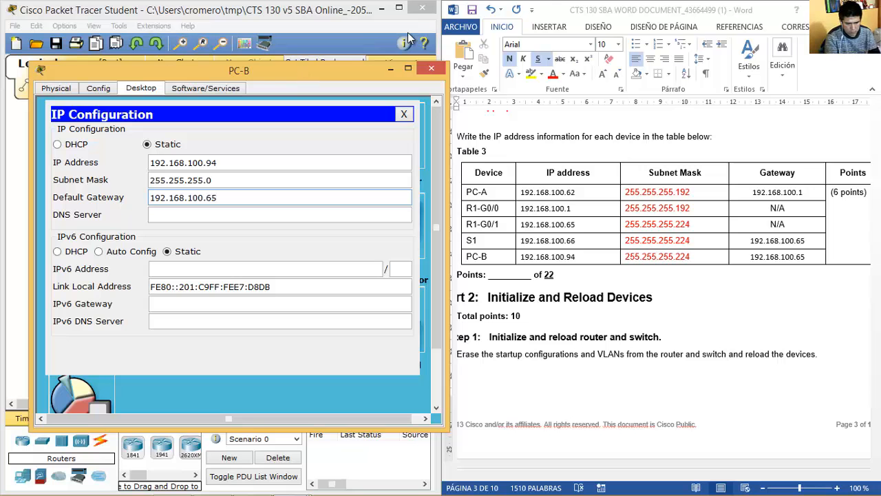
pyautogui.click(431, 68)
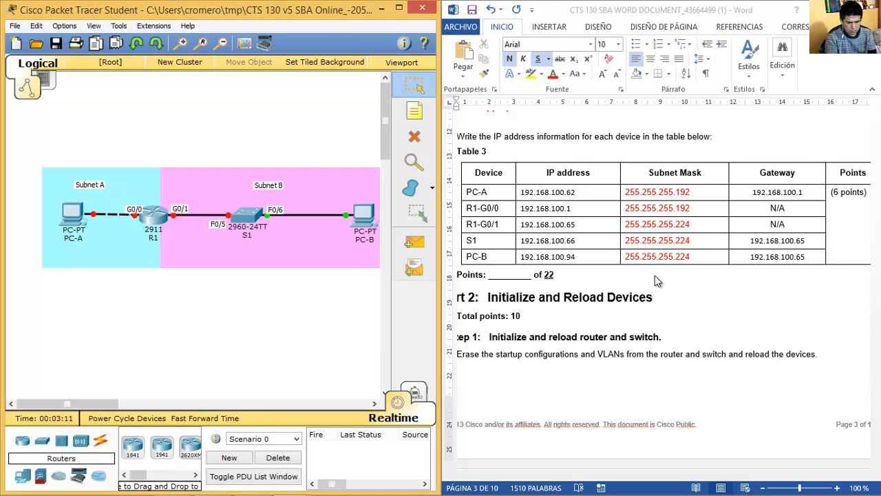
# Correct PC-B's mask to 255.255.255.224 and recheck PC-A's settings against Table 3.
pyautogui.click(653, 282)
pyautogui.click(366, 219)
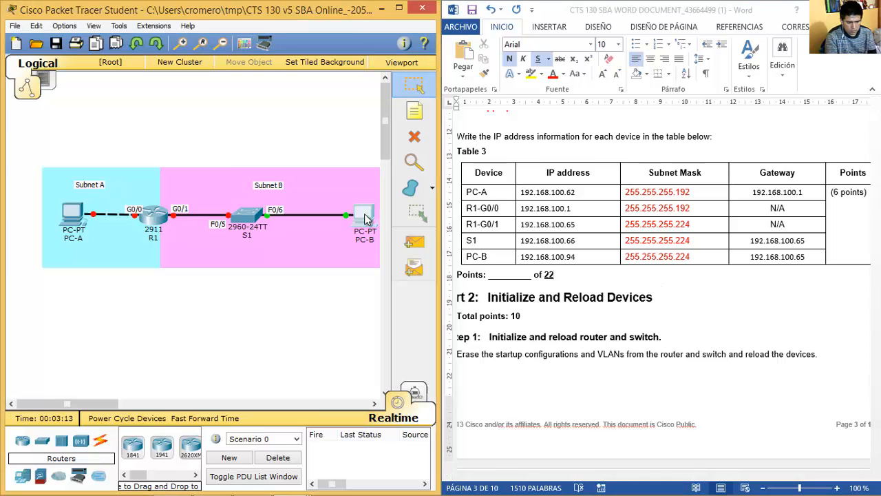
pyautogui.click(298, 140)
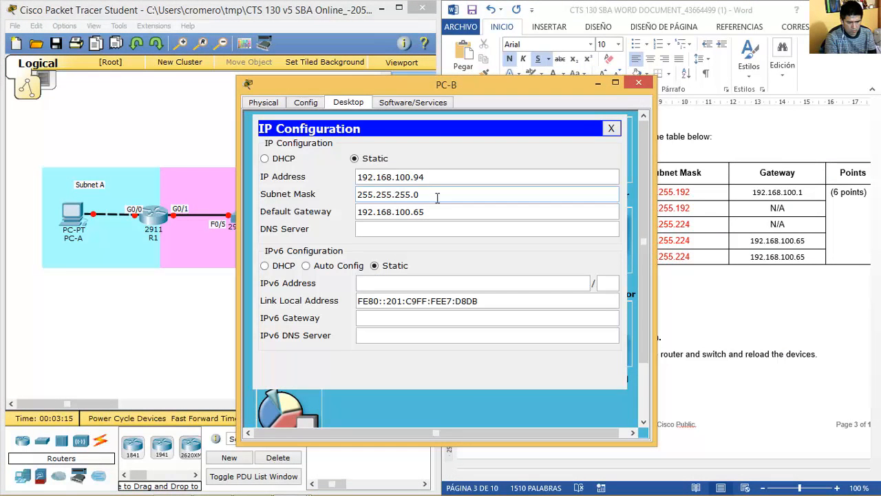
pyautogui.write('224')
pyautogui.click(638, 83)
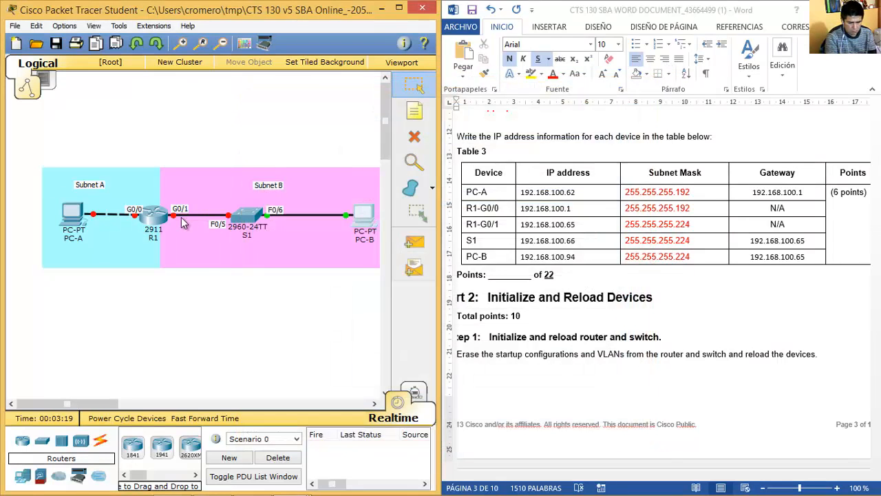
pyautogui.click(68, 218)
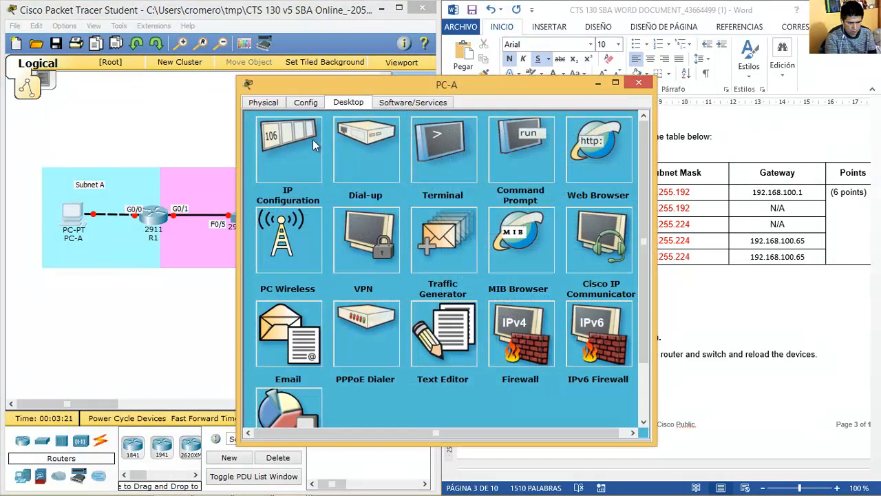
pyautogui.click(313, 139)
pyautogui.moveTo(524, 85); pyautogui.dragTo(396, 92)
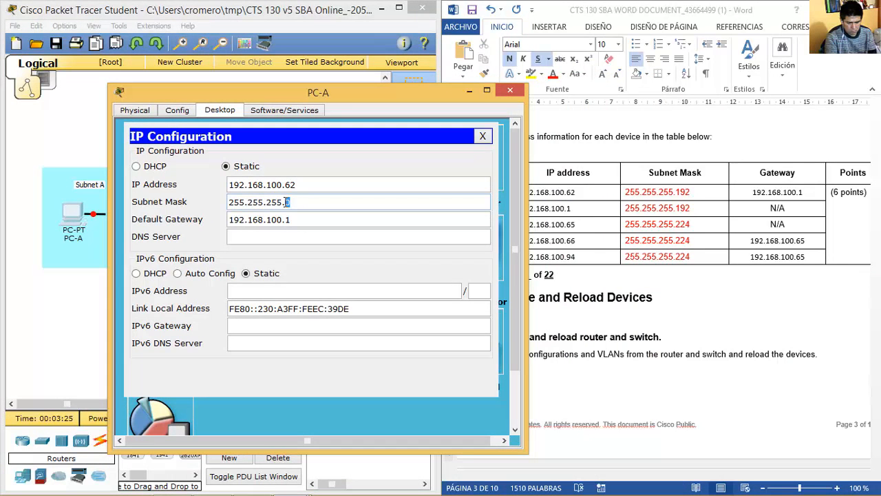
pyautogui.click(510, 90)
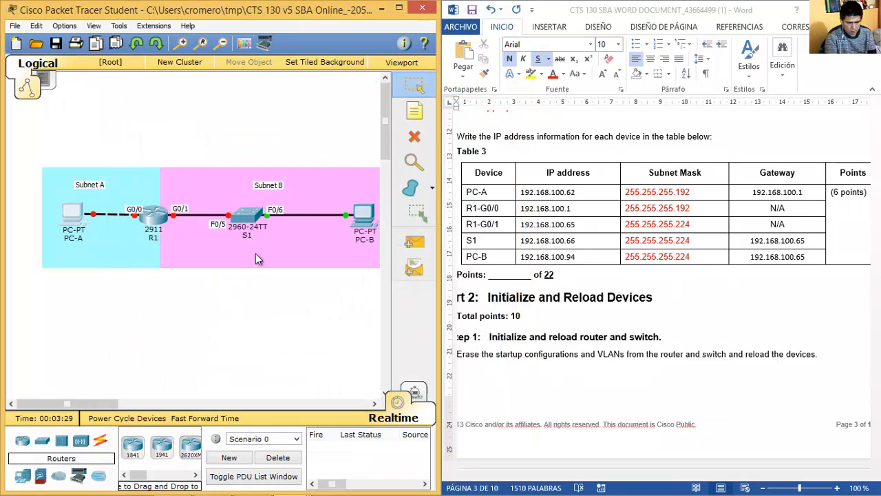
# Run ipconfig /all in PC-A's command prompt.
pyautogui.click(72, 219)
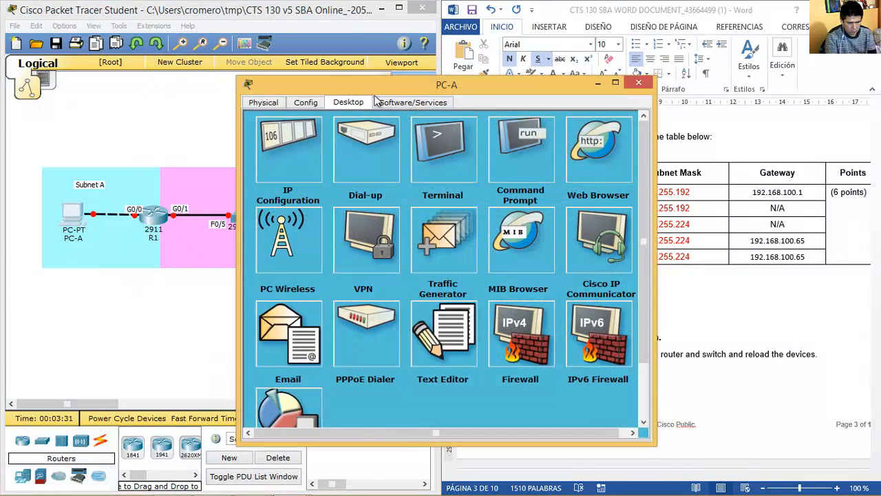
pyautogui.moveTo(367, 91); pyautogui.dragTo(149, 76)
pyautogui.click(276, 143)
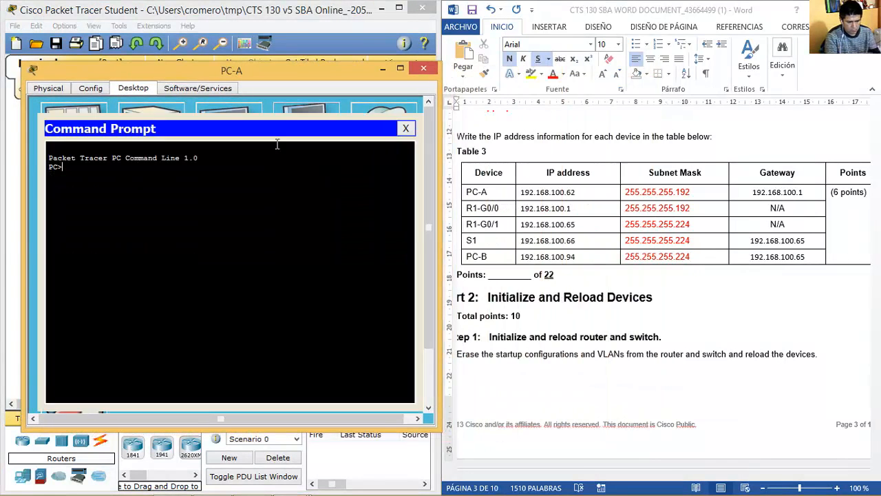
pyautogui.write('ipconfig')
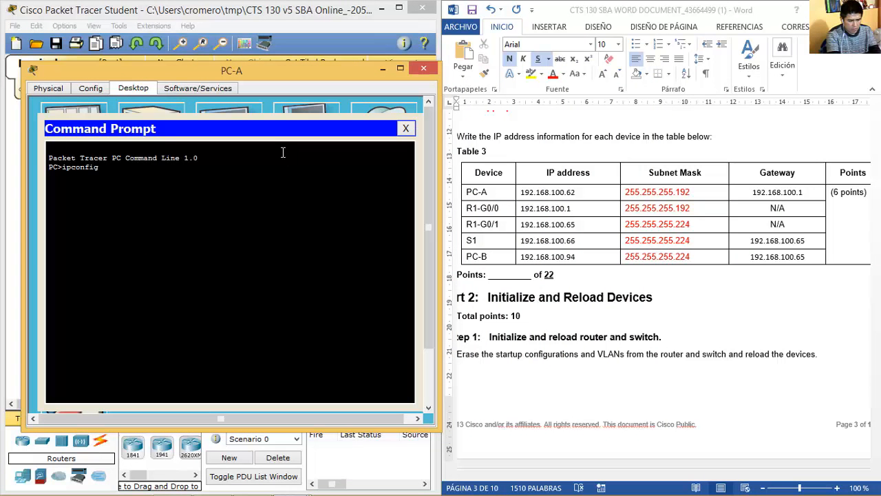
pyautogui.write(' /al')
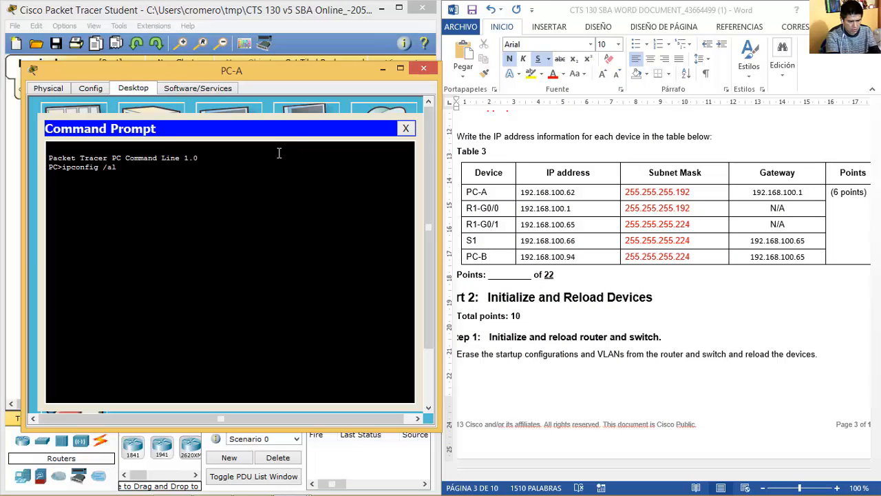
pyautogui.write('l')
pyautogui.press('Return')
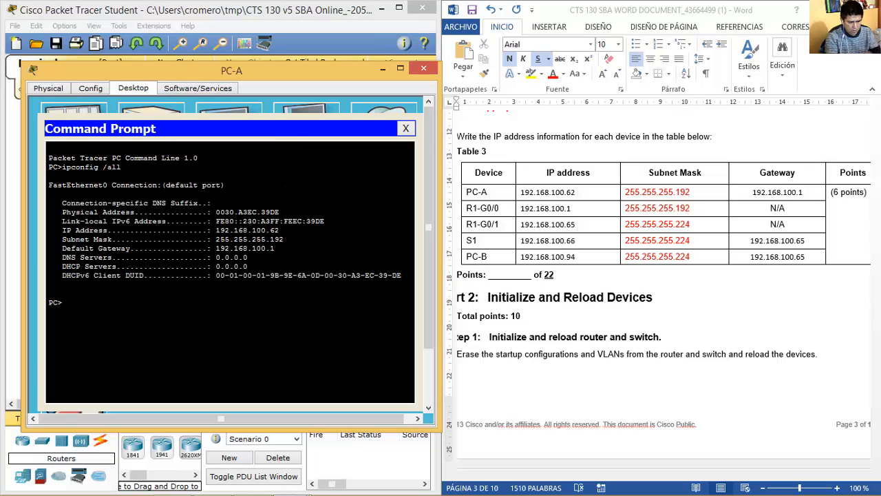
# Switch to Word and locate Table 5.
pyautogui.click(226, 483)
pyautogui.press('pagedown')
pyautogui.press('pagedown')
pyautogui.press('pagedown')
pyautogui.press('pageup')
pyautogui.scroll(1, 734, 334)
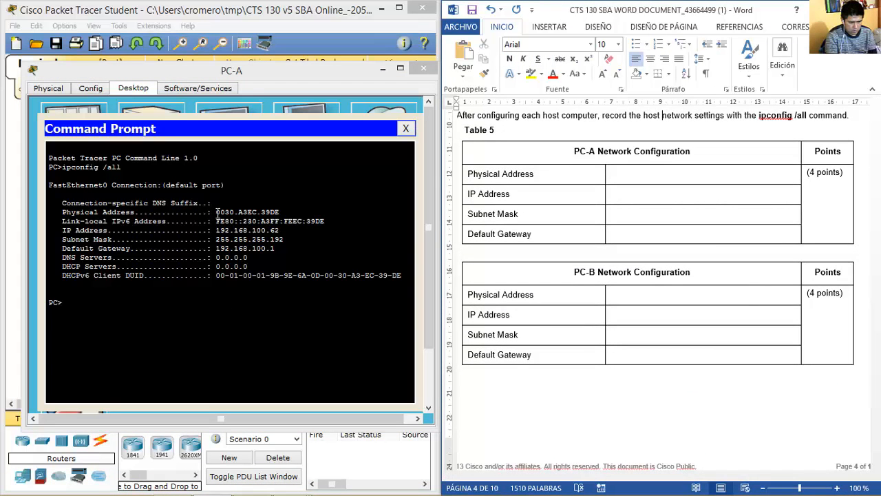
# Copy PC-A's physical address 0030.A3EC.39DE into the Word table's Physical Address cell.
pyautogui.moveTo(217, 212); pyautogui.dragTo(282, 212)
pyautogui.rightClick(263, 212)
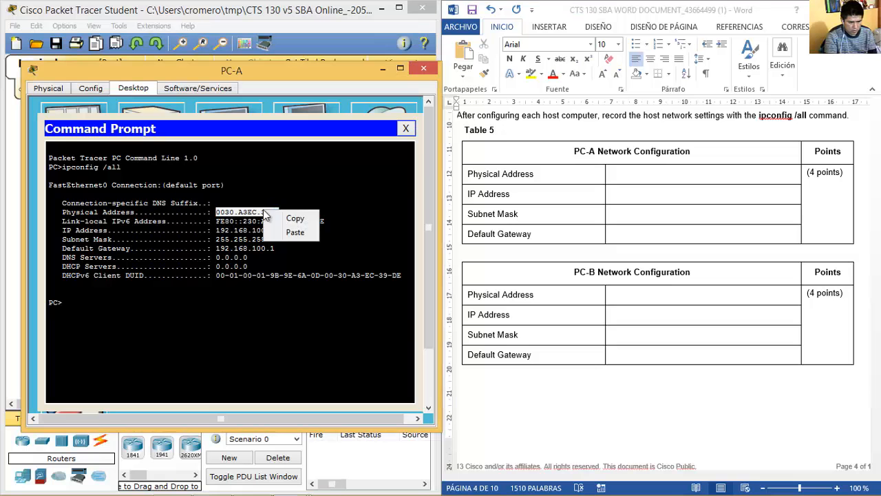
pyautogui.click(293, 219)
pyautogui.click(694, 176)
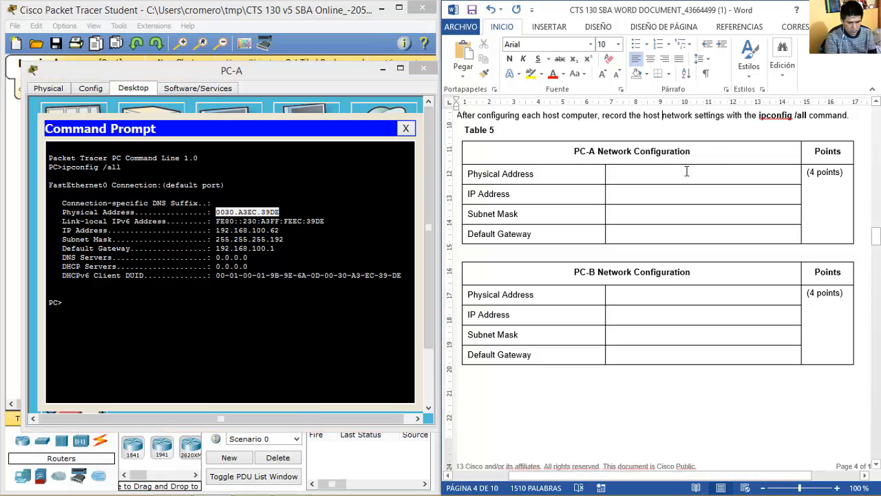
pyautogui.rightClick(677, 176)
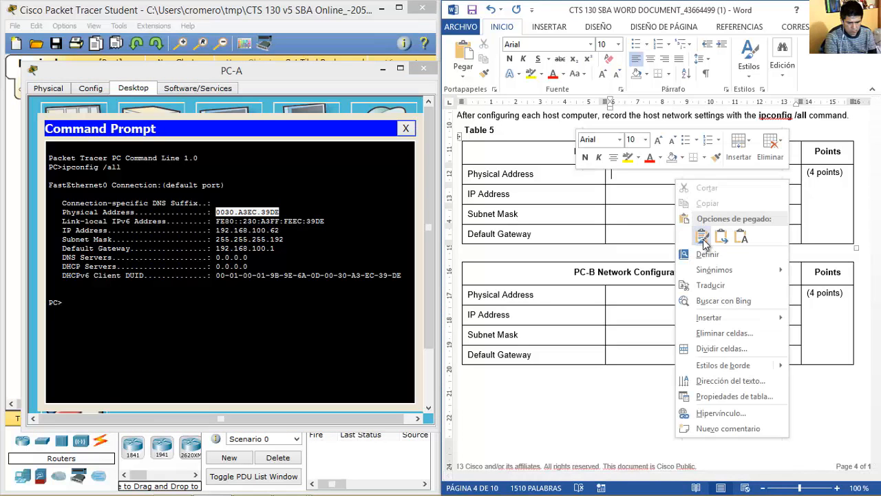
pyautogui.click(627, 177)
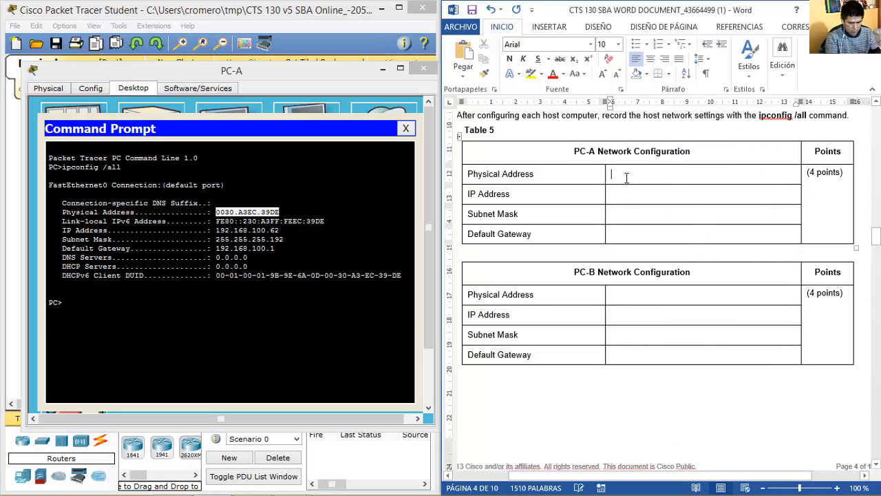
pyautogui.hotkey('ctrl', 'v')
# Enter PC-A's IP 192.168.100.62 and mask 255.255.255.192, then close its Command Prompt.
pyautogui.click(616, 193)
pyautogui.write('192')
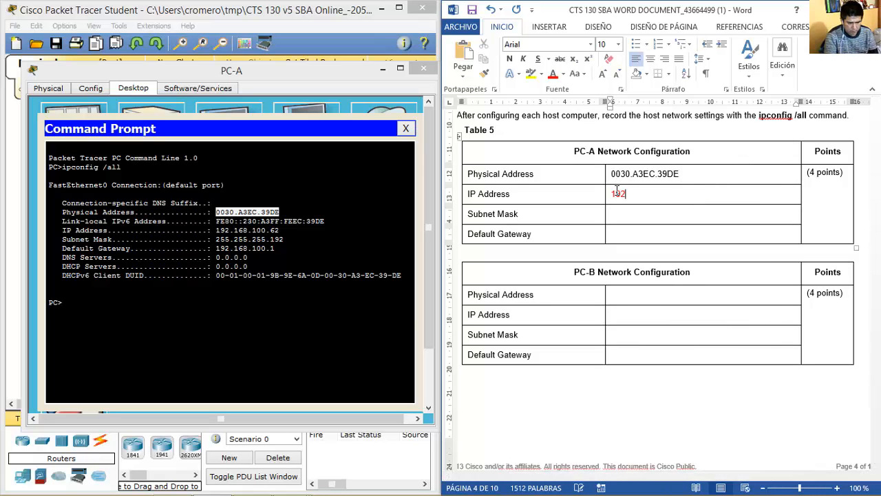
pyautogui.write('.168.100.62')
pyautogui.press('Tab')
pyautogui.press('Tab')
pyautogui.press('Tab')
pyautogui.write('255.25')
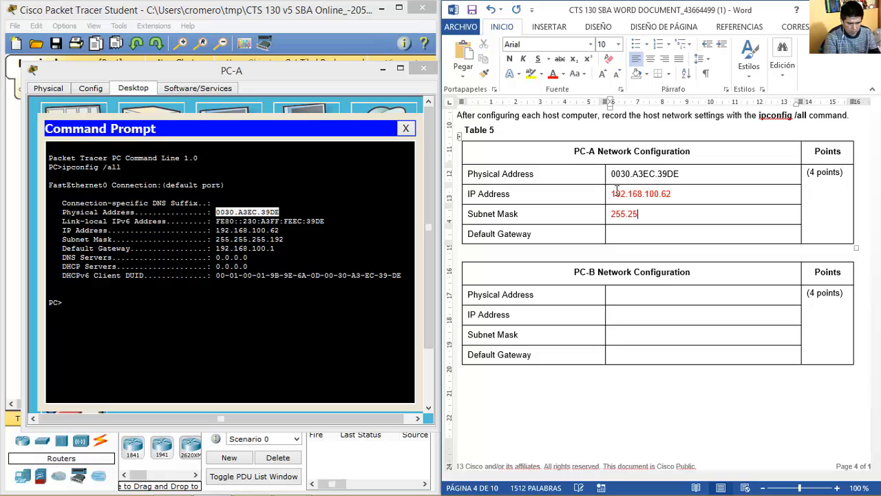
pyautogui.write('5.255.192')
pyautogui.press('Tab')
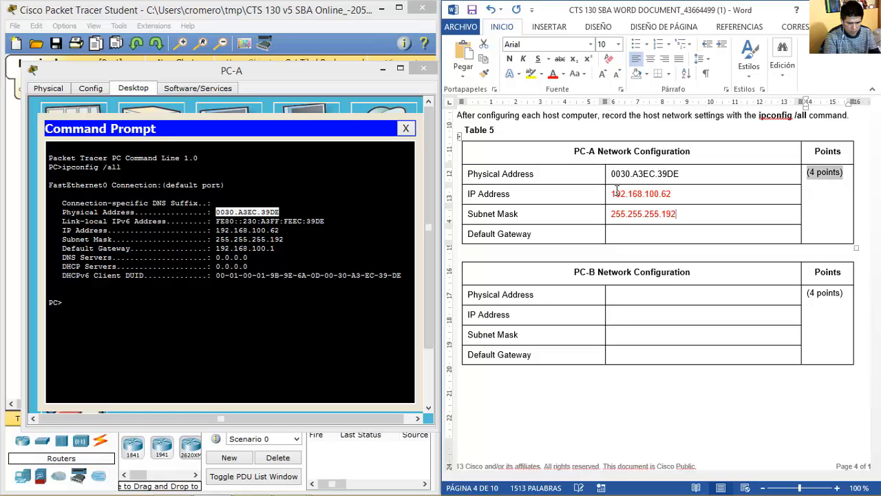
pyautogui.press('Tab')
pyautogui.press('Tab')
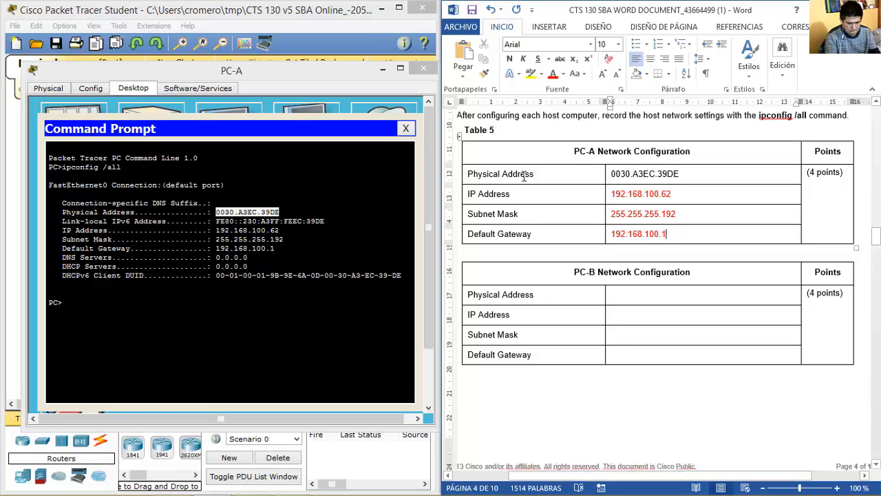
pyautogui.click(406, 128)
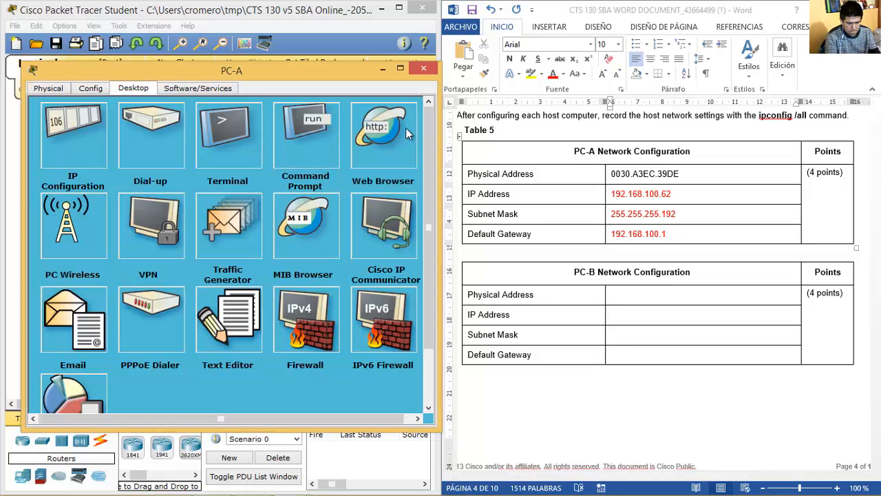
# Open PC-B's Command Prompt and run ipconfig /all.
pyautogui.click(422, 69)
pyautogui.click(365, 219)
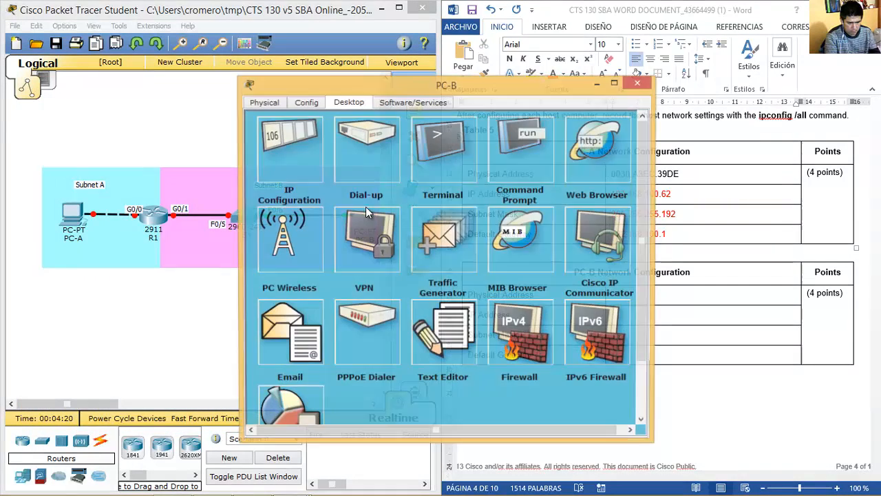
pyautogui.moveTo(415, 89); pyautogui.dragTo(221, 73)
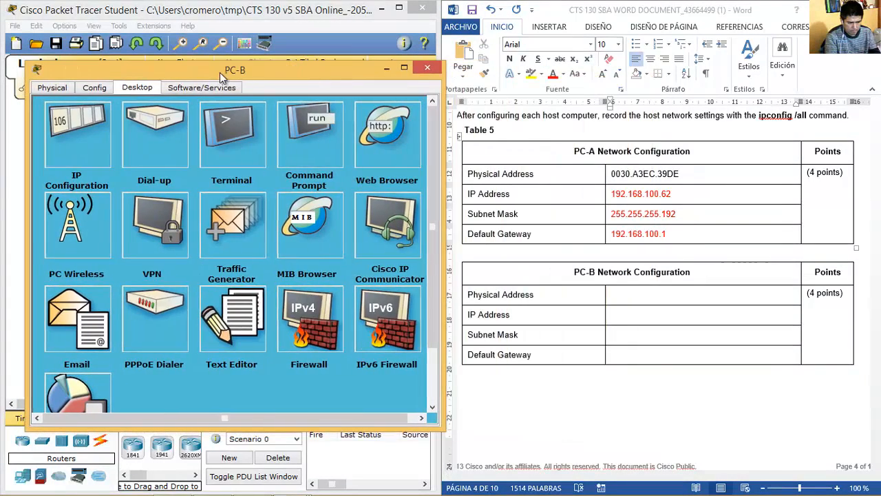
pyautogui.click(311, 128)
pyautogui.write('ipconfig /all')
pyautogui.press('Return')
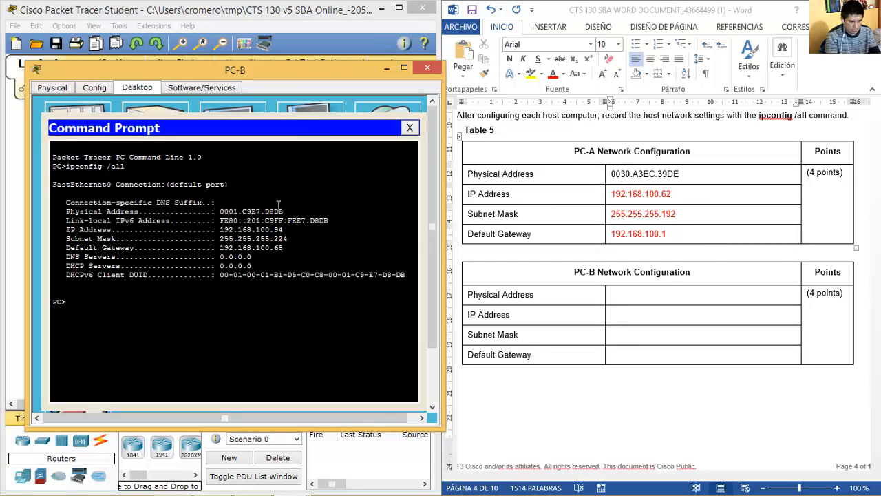
# Copy PC-B's physical address 0001.C9E7.D8DB into its Physical Address cell in Word.
pyautogui.moveTo(220, 212); pyautogui.dragTo(284, 212)
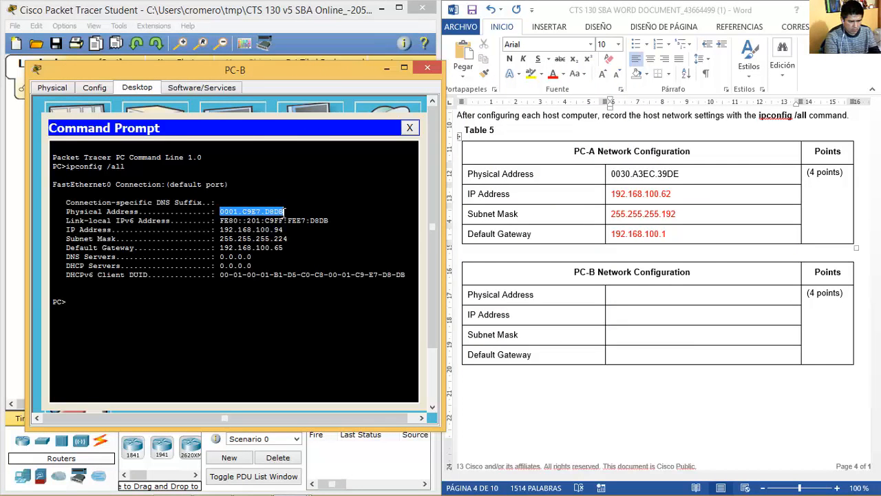
pyautogui.rightClick(271, 212)
pyautogui.click(299, 221)
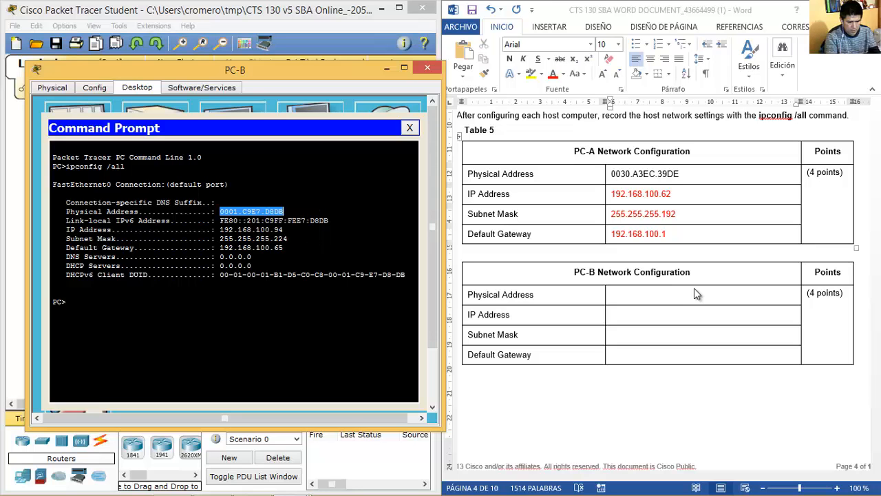
pyautogui.click(674, 294)
pyautogui.hotkey('ctrl', 'v')
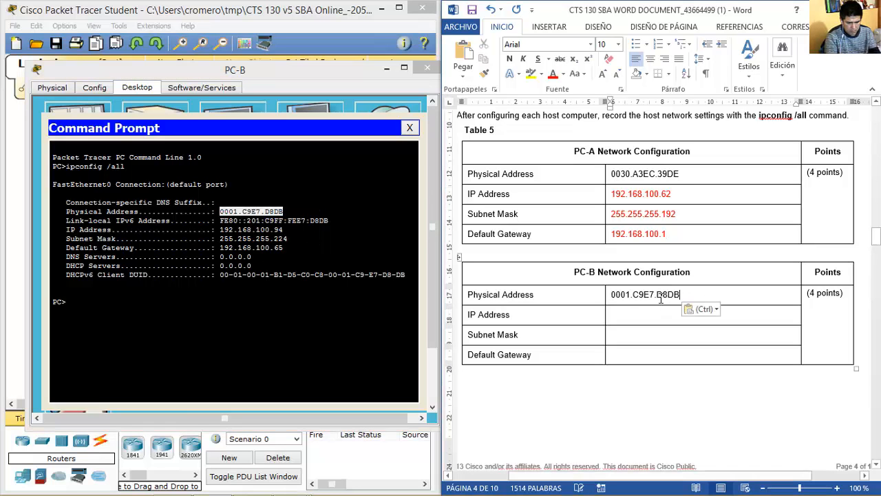
# Enter PC-B's IP 192.168.100.94, mask 255.255.255.224 and gateway 192.168.100.65, then close PC-B.
pyautogui.click(632, 314)
pyautogui.write('1')
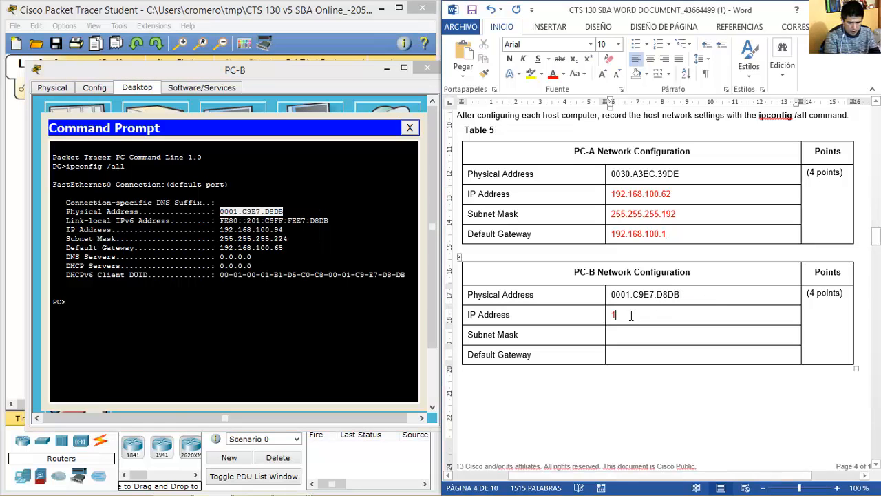
pyautogui.write('92.168.100.94')
pyautogui.press('Tab')
pyautogui.press('Tab')
pyautogui.press('Tab')
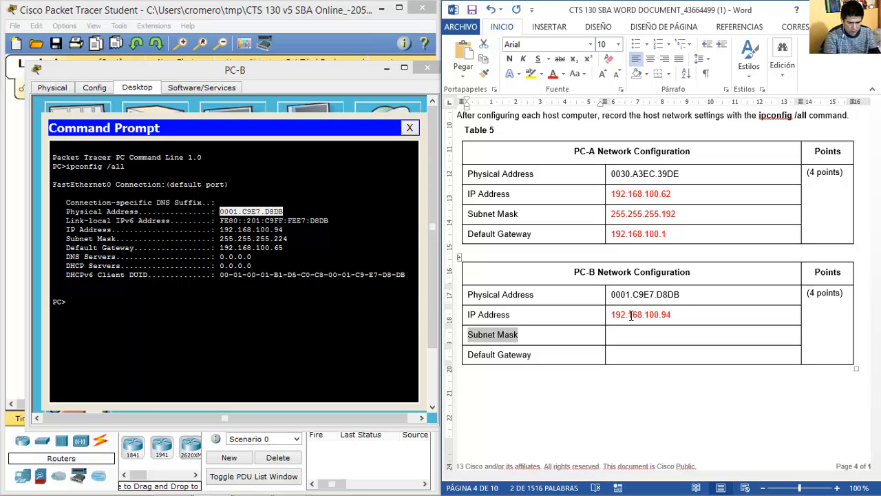
pyautogui.write('255.255.2')
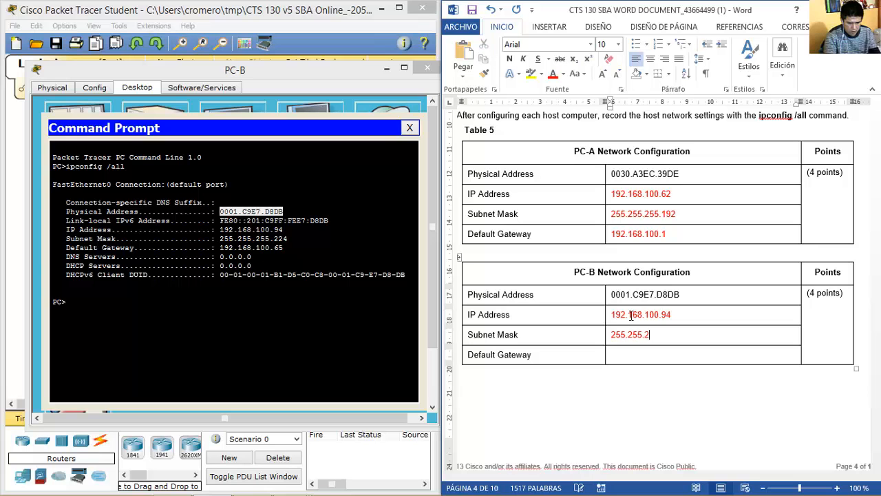
pyautogui.write('55.224')
pyautogui.press('Tab')
pyautogui.press('Tab')
pyautogui.press('Tab')
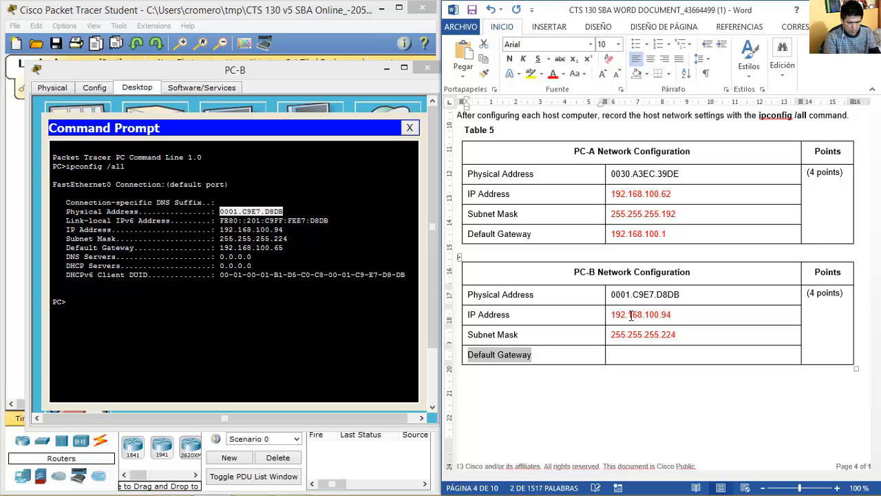
pyautogui.write('192.168.100.65')
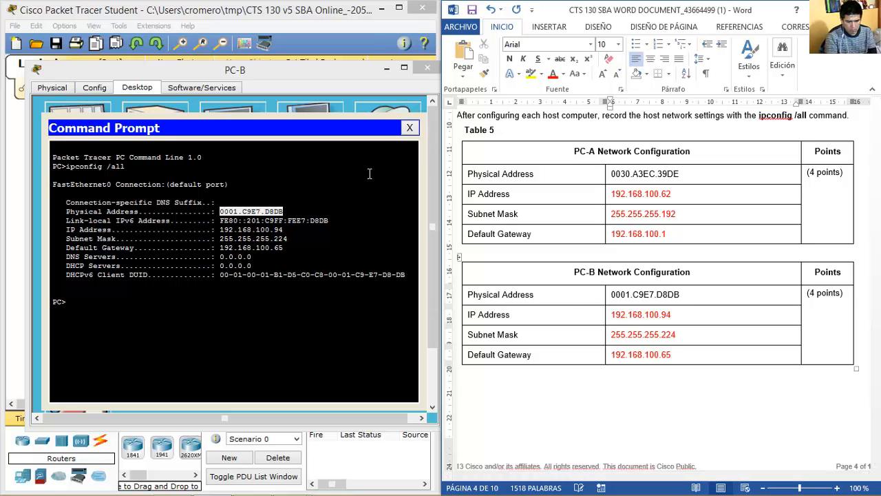
pyautogui.click(427, 67)
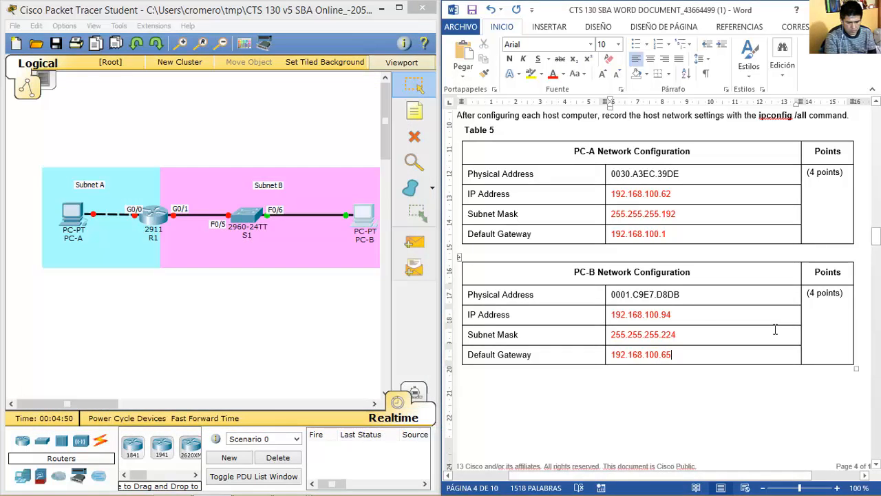
# Compare the PT Activity R1 tasks with Word's Table 6 under Step 2: Configure R1.
pyautogui.press('pagedown')
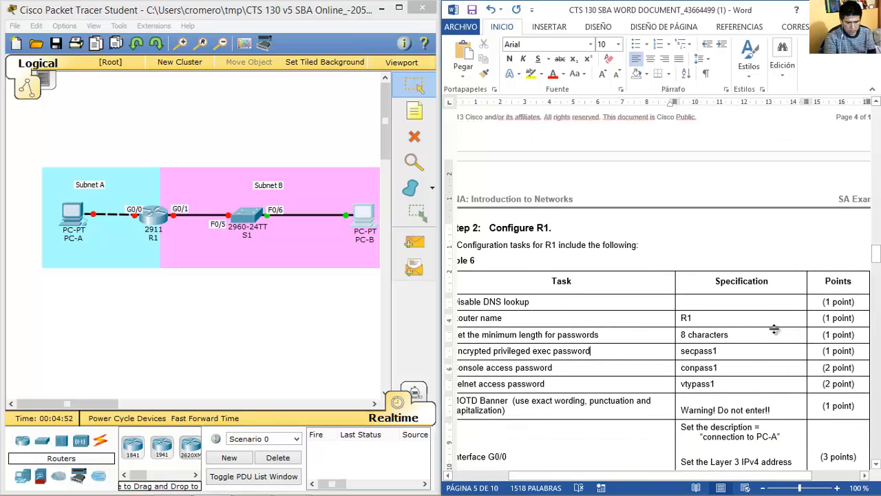
pyautogui.scroll(-3, 773, 330)
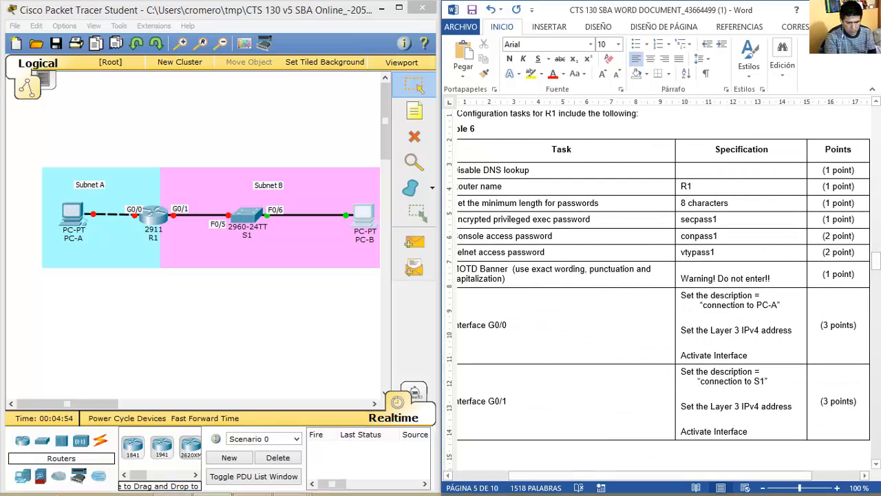
pyautogui.moveTo(291, 482)
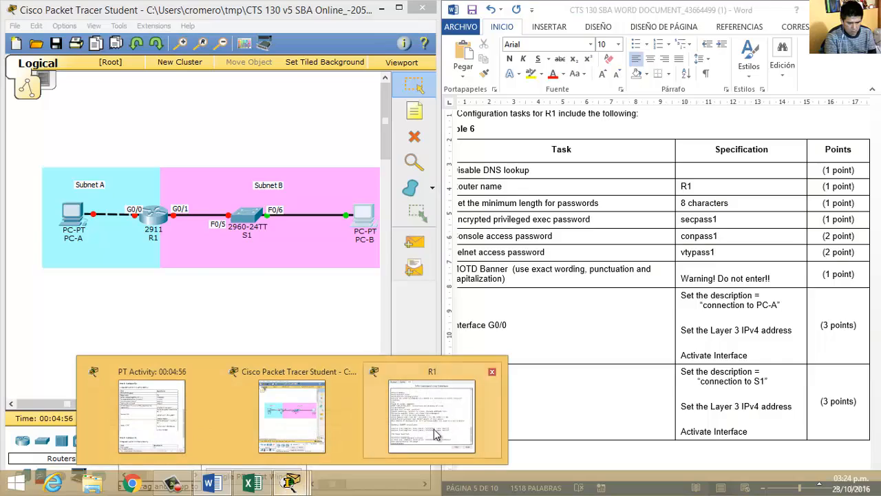
pyautogui.click(194, 407)
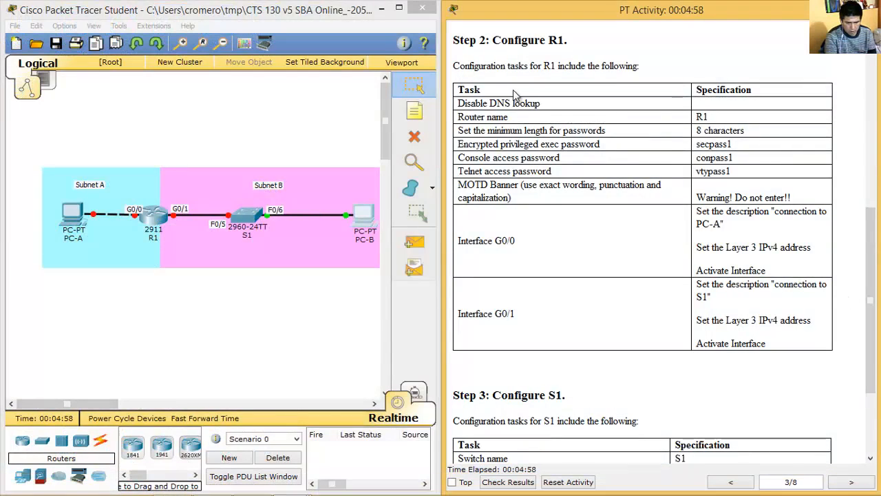
pyautogui.moveTo(484, 65); pyautogui.dragTo(872, 282)
pyautogui.click(850, 303)
pyautogui.hotkey('alt', 'Tab')
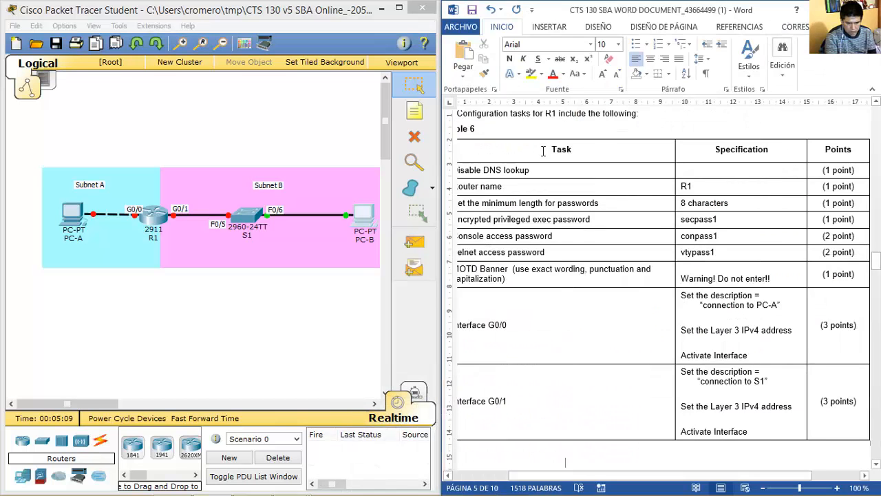
pyautogui.moveTo(512, 117); pyautogui.dragTo(626, 318)
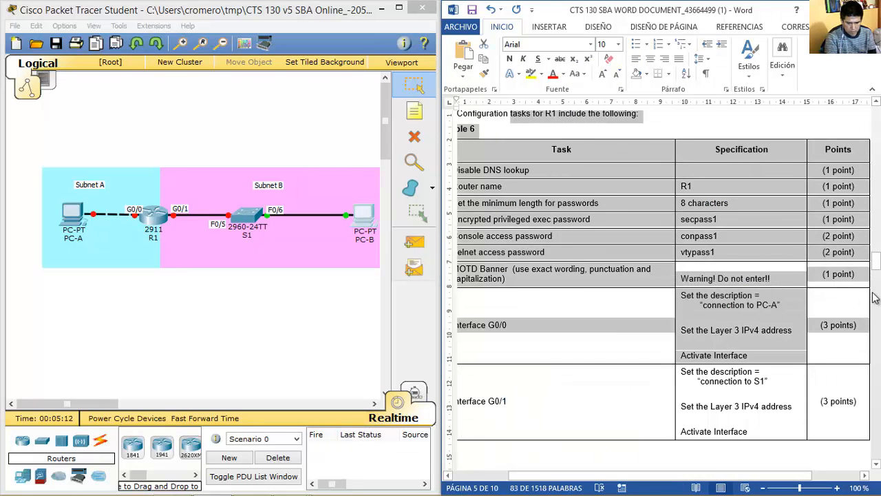
pyautogui.click(876, 101)
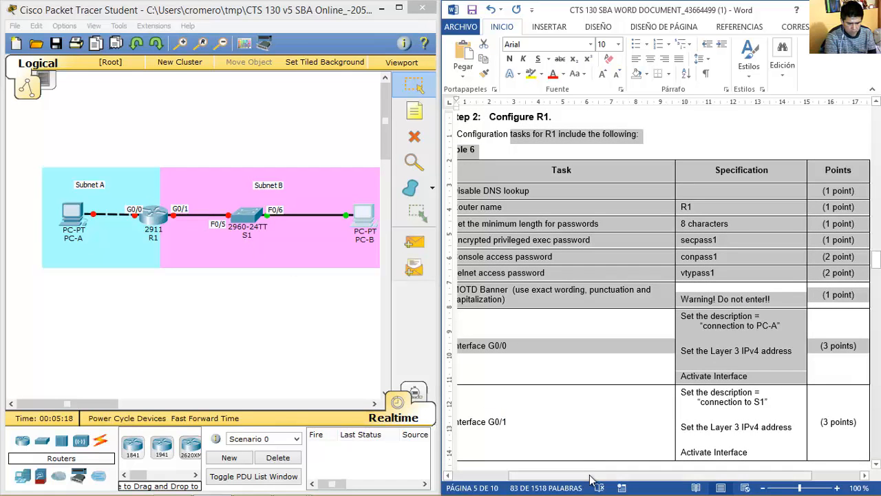
pyautogui.moveTo(593, 478); pyautogui.dragTo(565, 479)
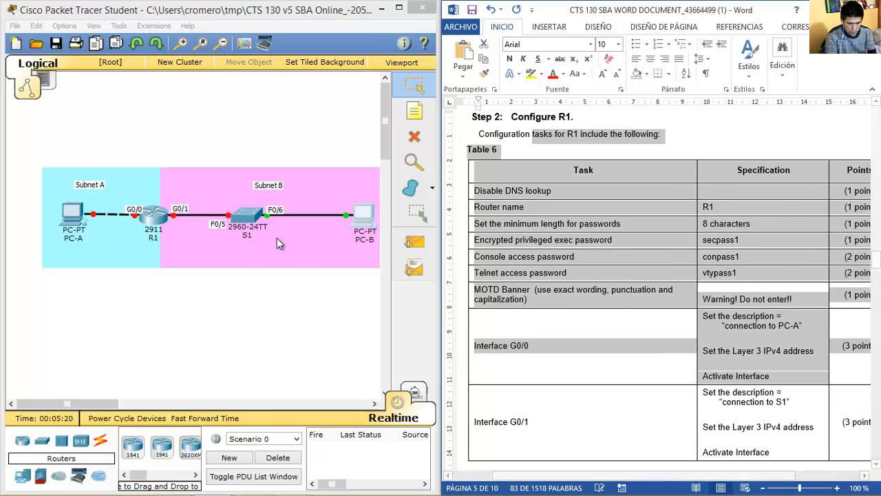
pyautogui.click(160, 211)
# Skip R1's initial setup dialog and enter global configuration mode with en and conf term.
pyautogui.click(160, 212)
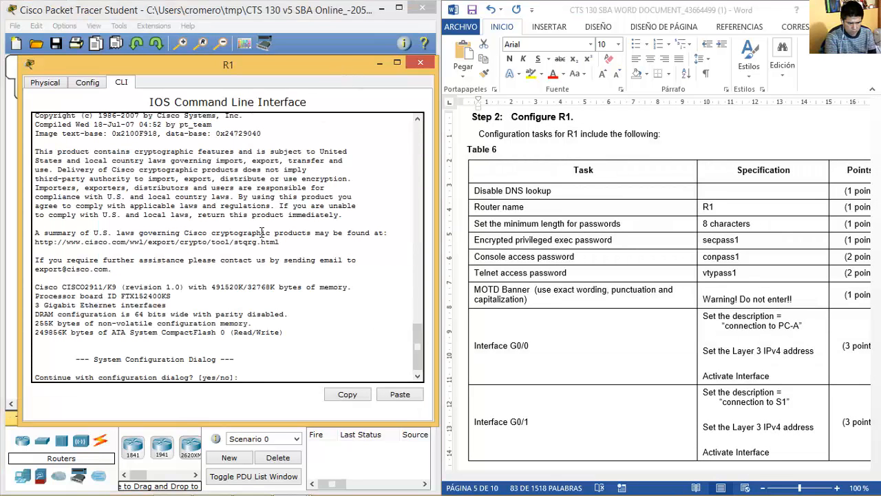
pyautogui.write('no')
pyautogui.press('Return')
pyautogui.press('Return')
pyautogui.write('en')
pyautogui.press('Return')
pyautogui.write('conf term')
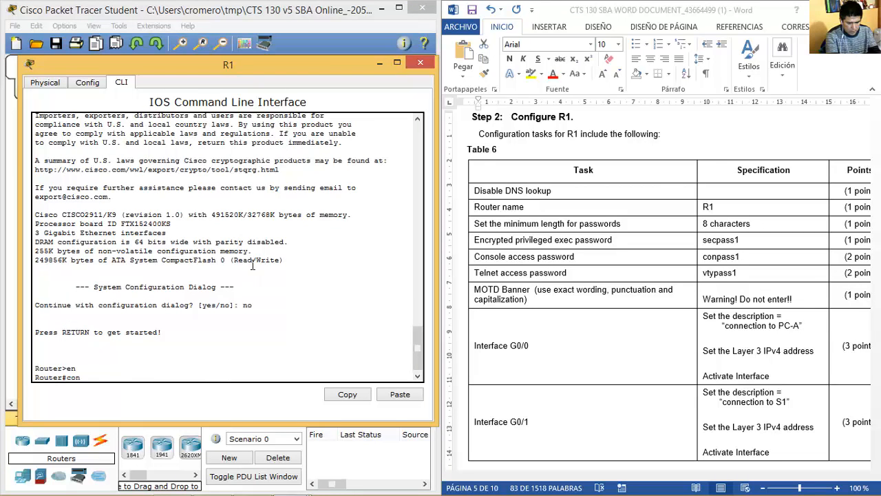
pyautogui.press('Return')
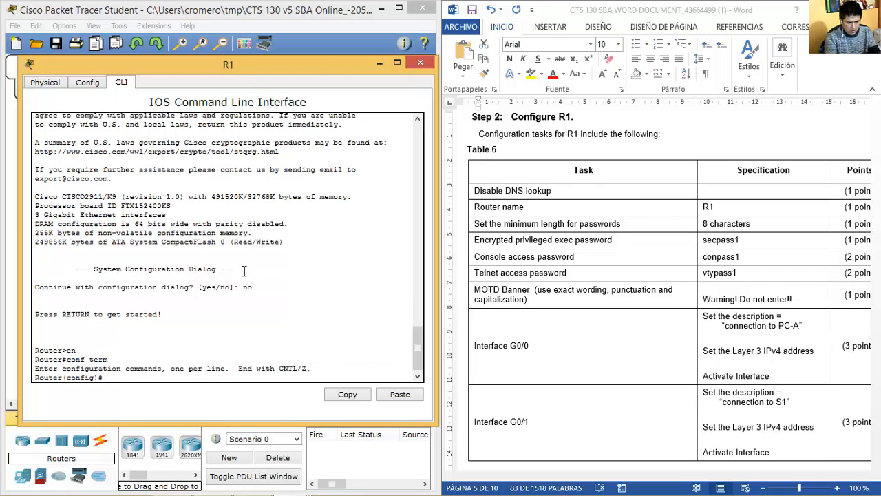
# Disable DNS lookup on the router with 'no ip domain-lookup'.
pyautogui.click(496, 206)
pyautogui.moveTo(479, 195); pyautogui.dragTo(551, 193)
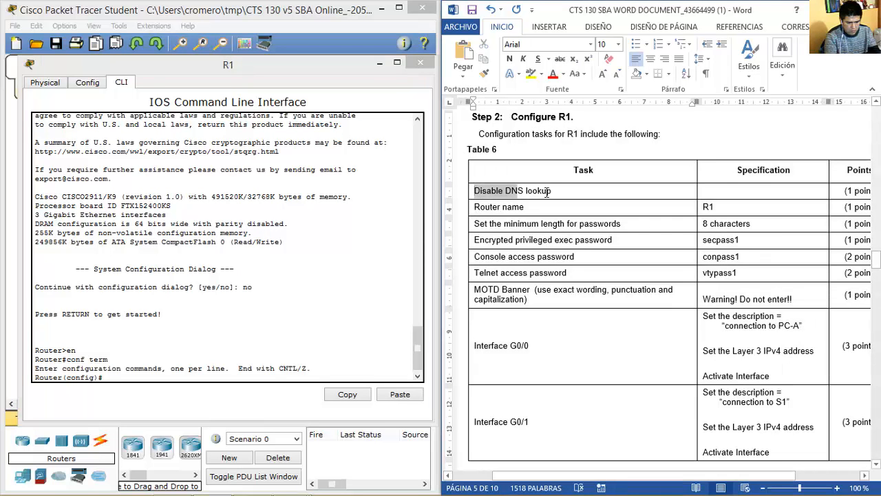
pyautogui.click(256, 377)
pyautogui.write('no ip domain-lookup')
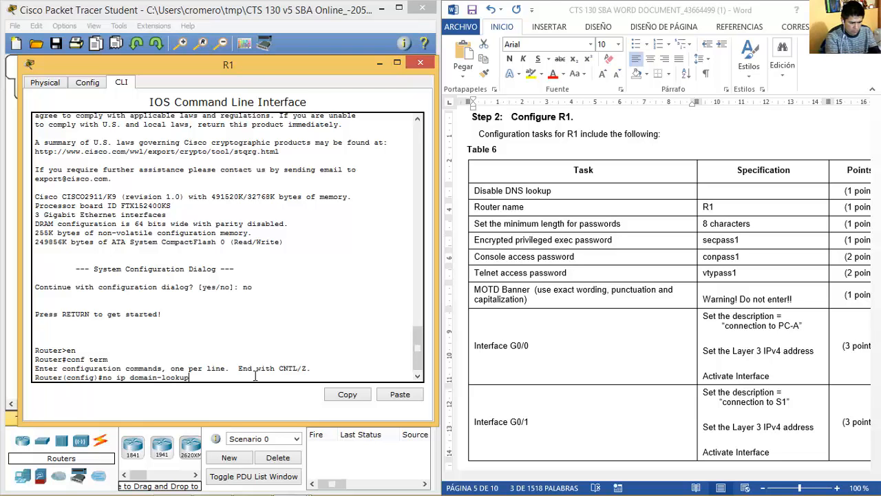
pyautogui.press('Return')
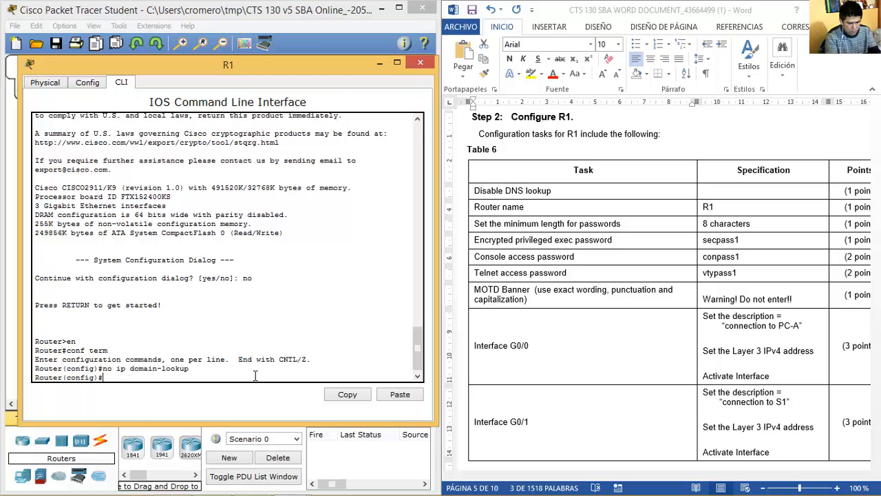
# Rename the router to R1 with 'hostname R1'.
pyautogui.click(525, 207)
pyautogui.tripleClick(501, 207)
pyautogui.click(280, 371)
pyautogui.write('hostname R1')
pyautogui.press('Return')
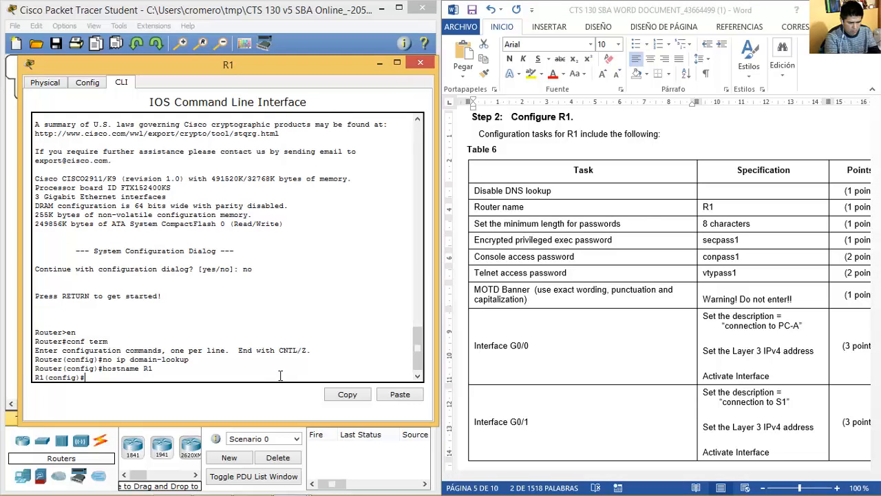
# Check the minimum password length task and attempt the password command.
pyautogui.click(479, 232)
pyautogui.moveTo(478, 221); pyautogui.dragTo(718, 231)
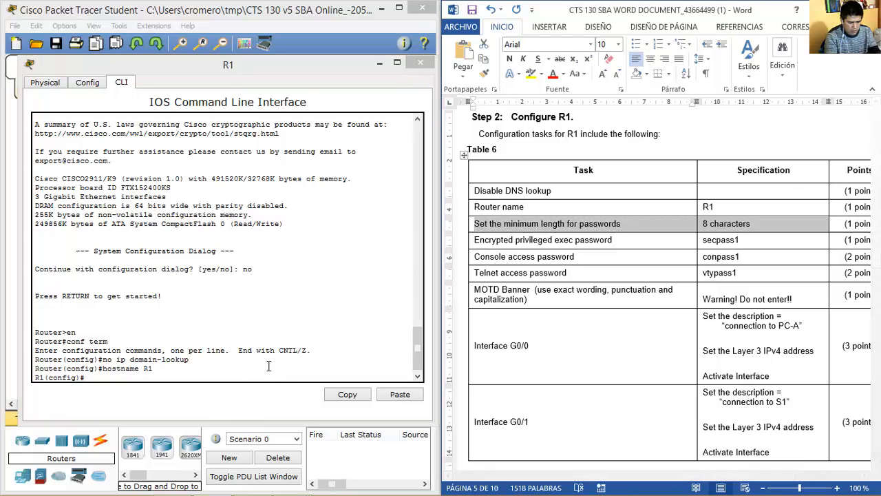
pyautogui.click(281, 250)
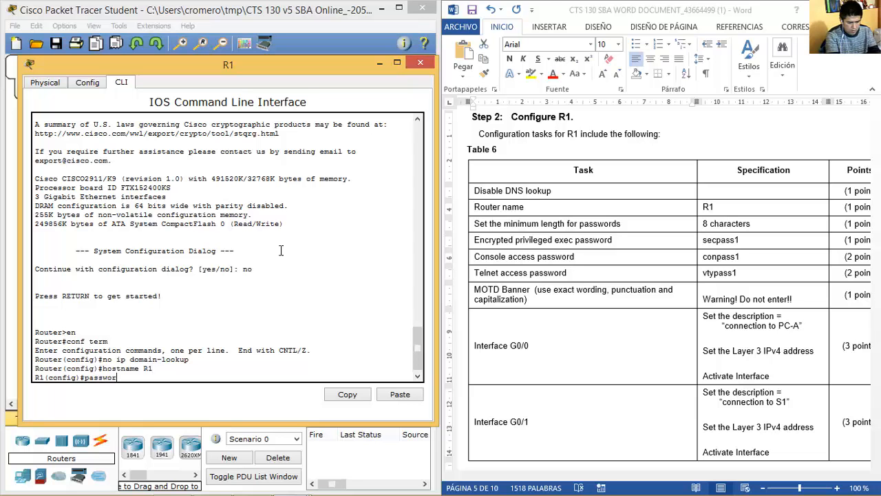
pyautogui.write('passwords min')
pyautogui.press('Tab')
pyautogui.press('BackSpace')
pyautogui.press('BackSpace')
pyautogui.write('?')
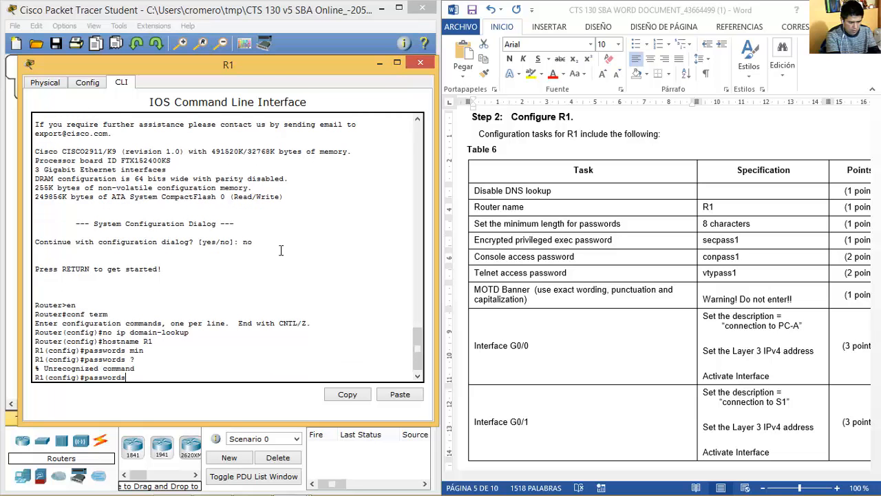
pyautogui.write('?')
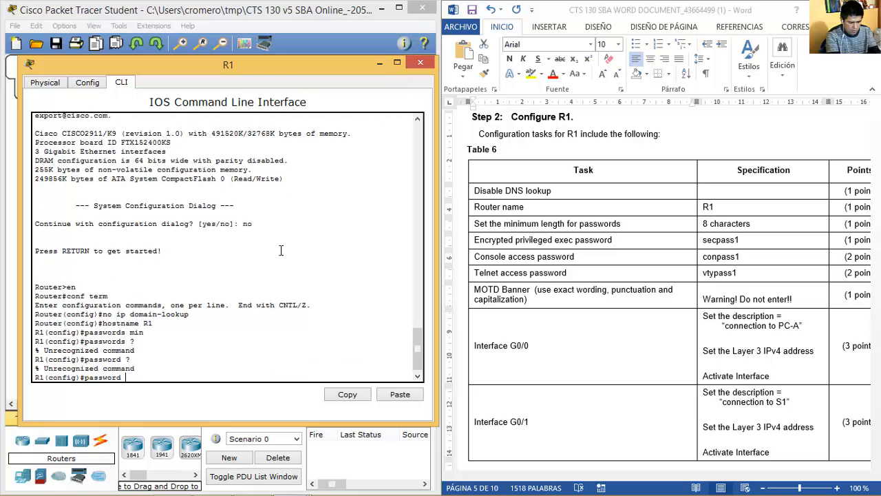
pyautogui.press('BackSpace')
pyautogui.press('BackSpace')
pyautogui.press('BackSpace')
pyautogui.press('BackSpace')
pyautogui.press('BackSpace')
pyautogui.press('BackSpace')
pyautogui.press('BackSpace')
# Apply 'security passwords min-length 8' on R1 using tab completion.
pyautogui.write('securi')
pyautogui.press('Tab')
pyautogui.write('?')
pyautogui.write('pass')
pyautogui.press('Tab')
pyautogui.write('mi')
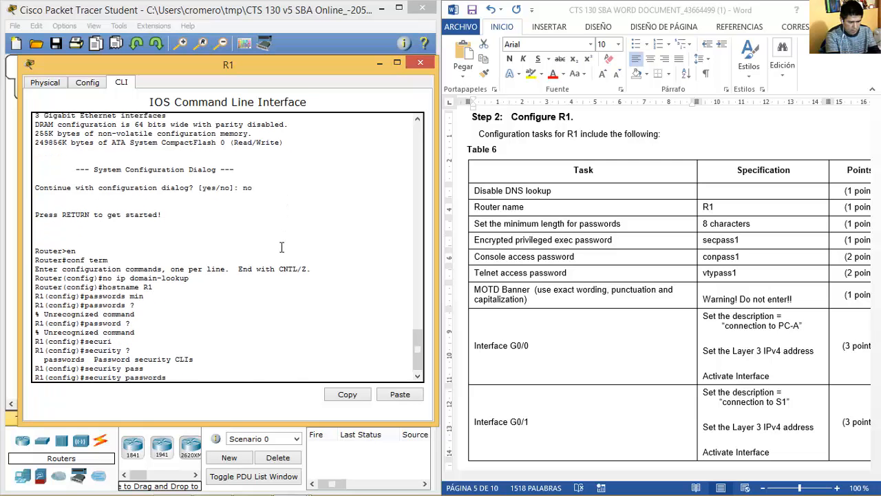
pyautogui.write('n')
pyautogui.press('BackSpace')
pyautogui.write('in')
pyautogui.press('Tab')
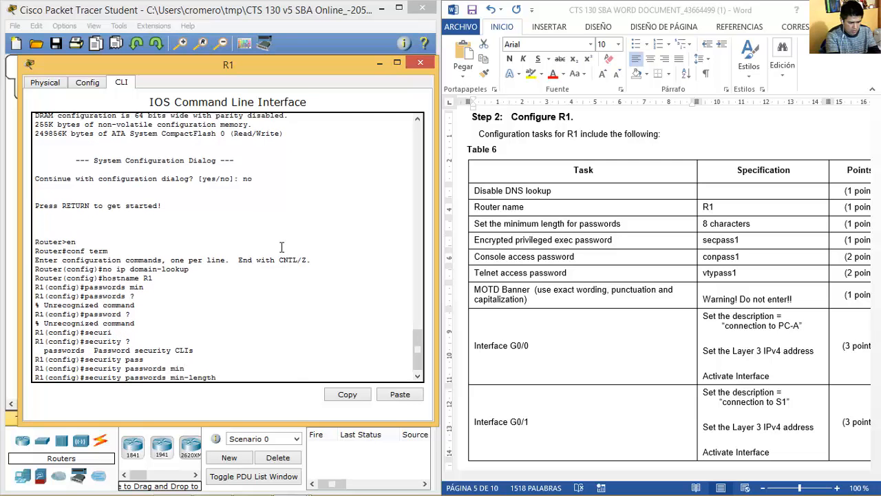
pyautogui.write('8')
pyautogui.press('Return')
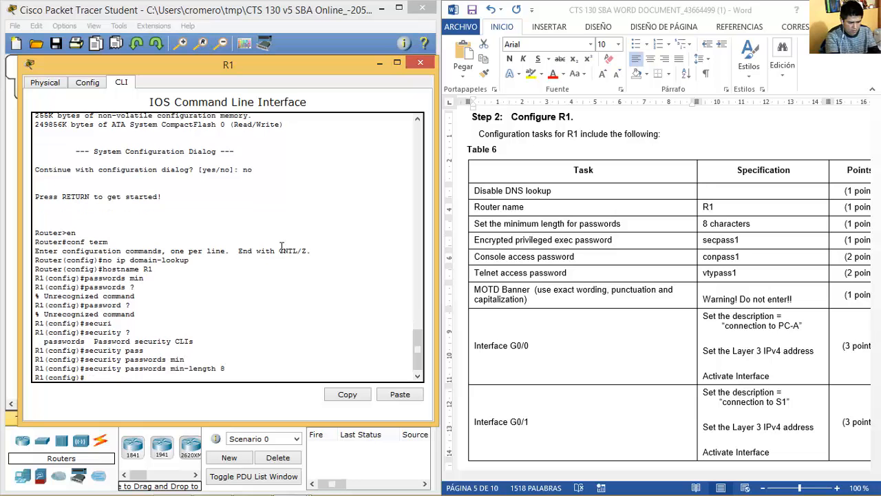
pyautogui.moveTo(471, 219); pyautogui.dragTo(644, 216)
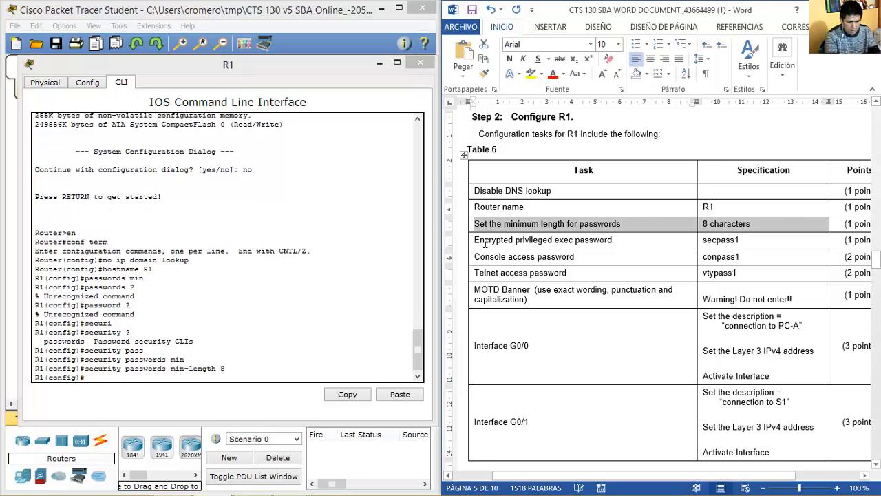
pyautogui.moveTo(474, 242); pyautogui.dragTo(742, 243)
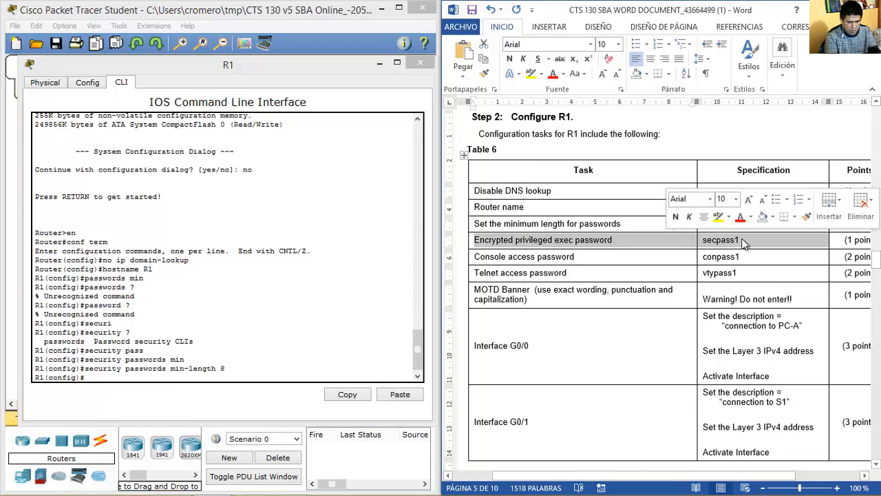
# Set R1's encrypted privileged exec password with enable secret.
pyautogui.click(272, 374)
pyautogui.write('enable sec')
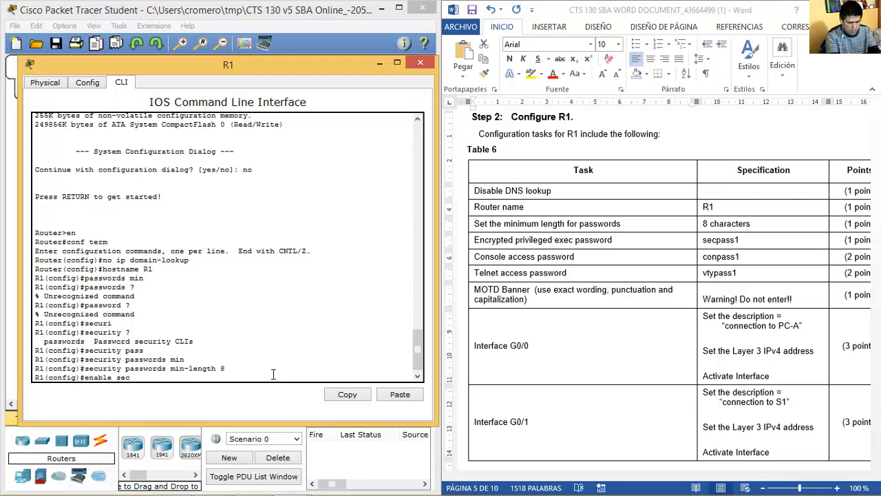
pyautogui.write('ret')
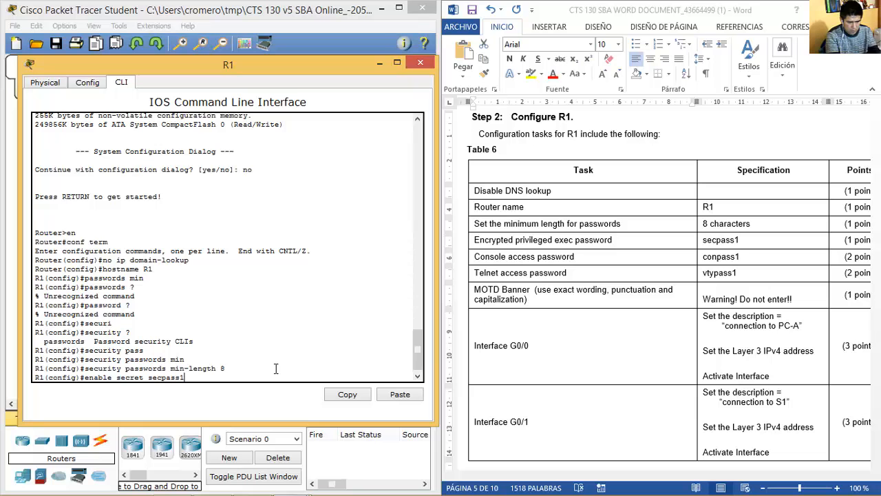
pyautogui.write('secpass1')
pyautogui.press('Return')
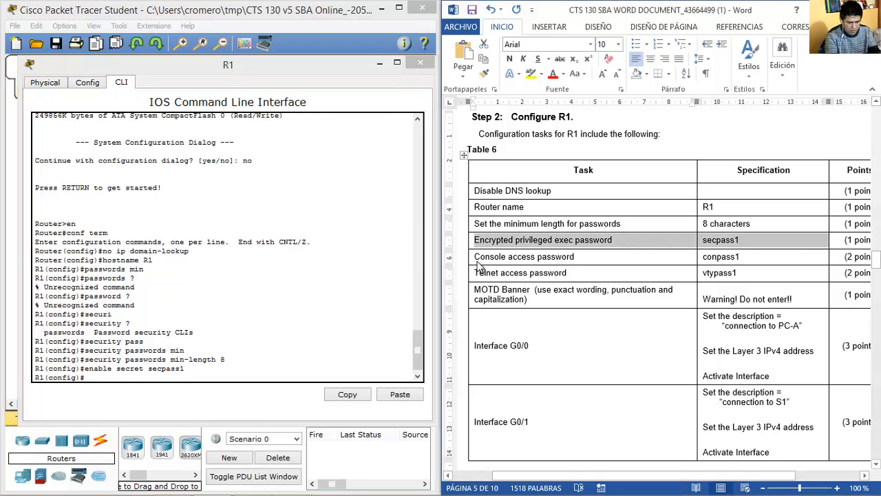
# Give line console 0 its access password and require login.
pyautogui.moveTo(480, 257); pyautogui.dragTo(754, 262)
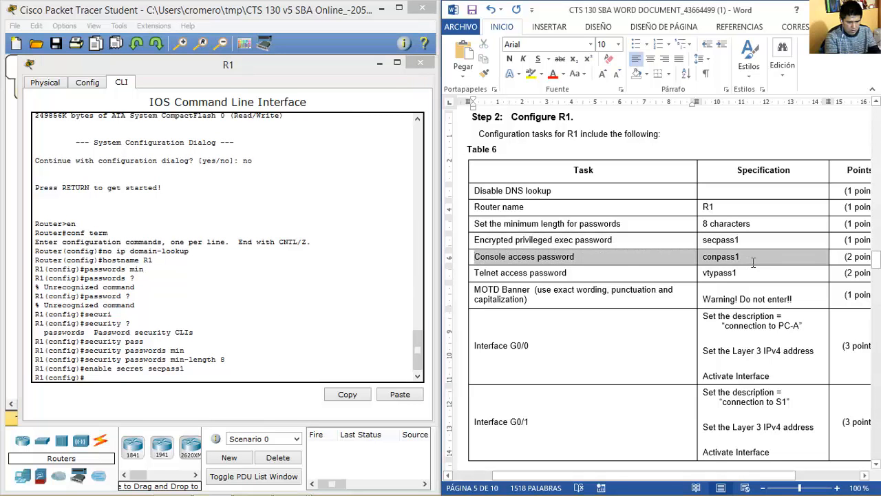
pyautogui.click(283, 375)
pyautogui.write('line console 0')
pyautogui.press('Return')
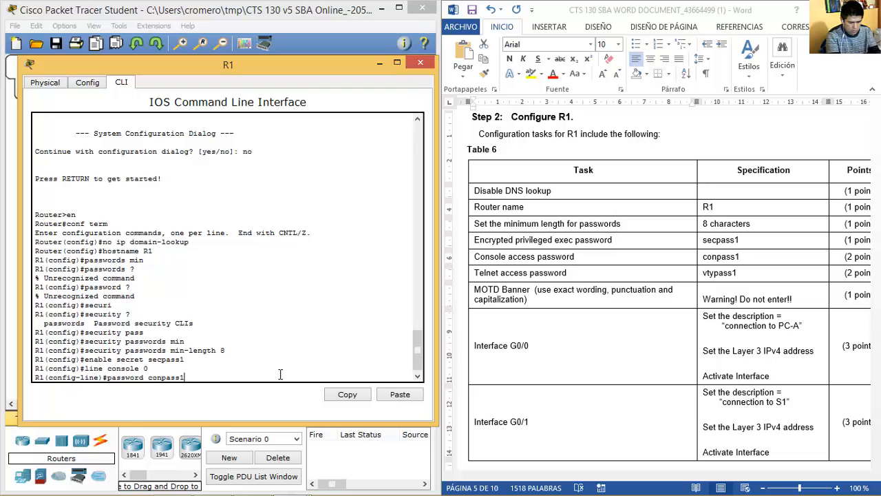
pyautogui.press('Return')
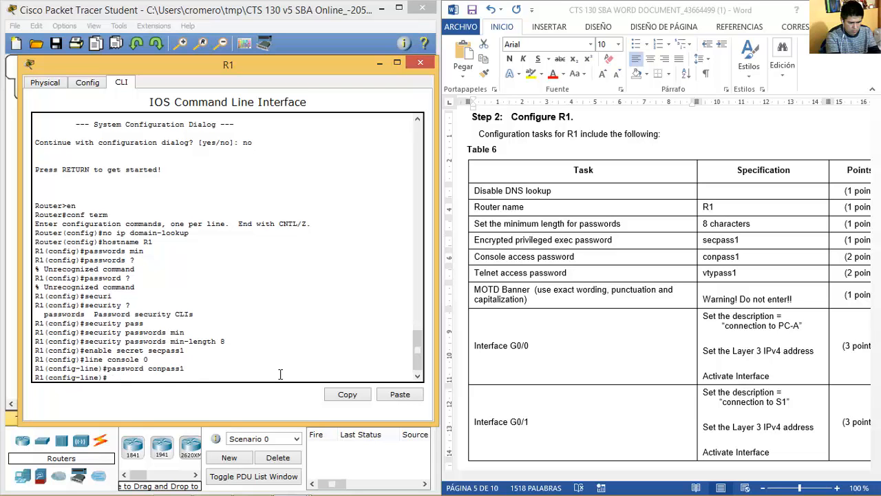
pyautogui.write('login')
pyautogui.press('Return')
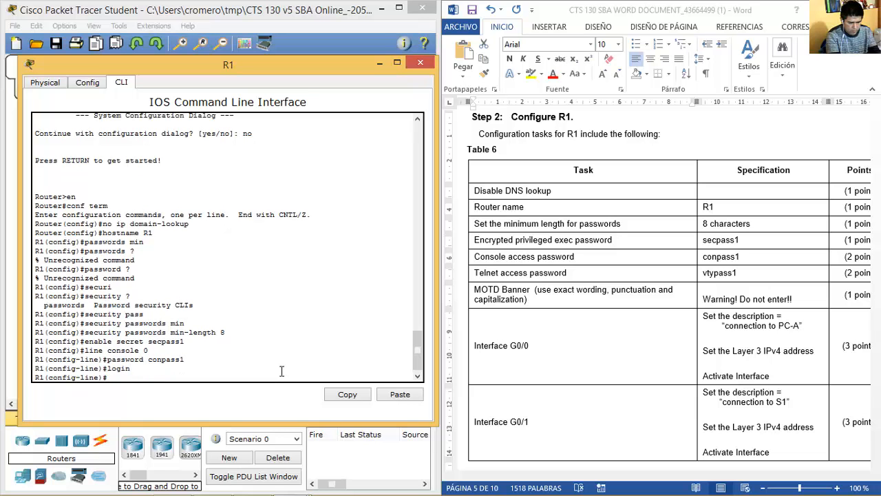
# Give line vty 0 15 its telnet password and require login.
pyautogui.click(480, 269)
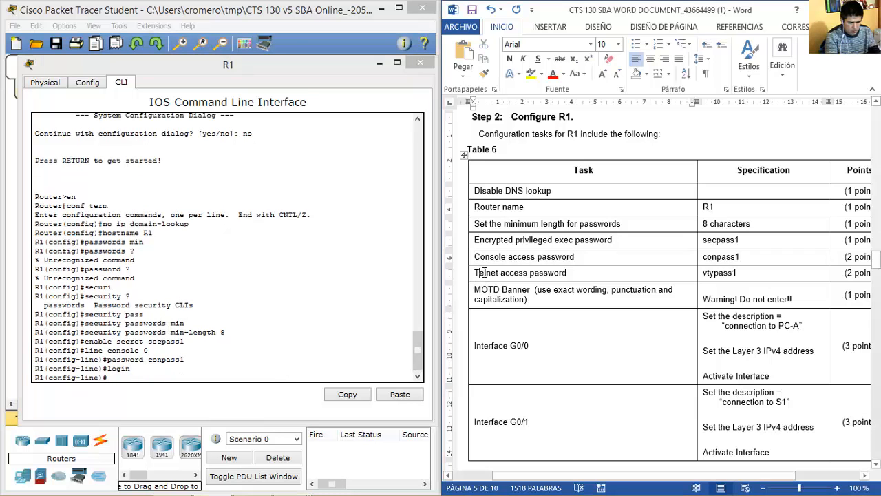
pyautogui.moveTo(475, 273); pyautogui.dragTo(566, 272)
pyautogui.click(345, 367)
pyautogui.write('line')
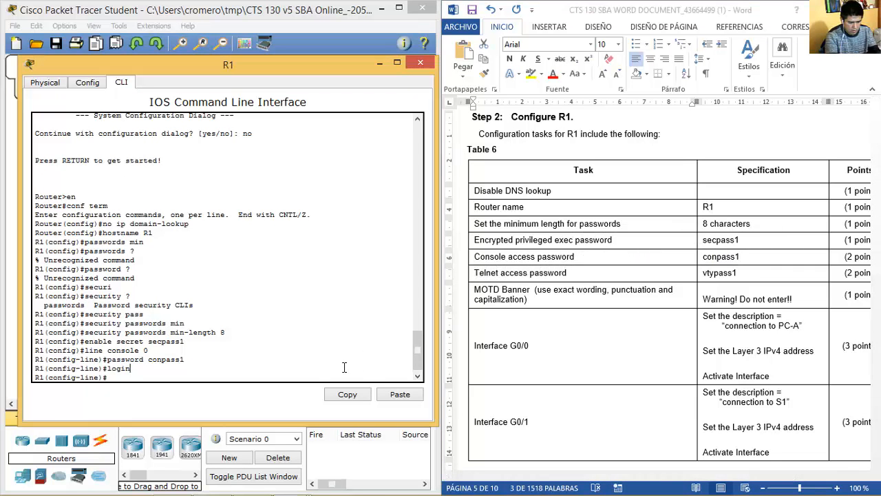
pyautogui.write(' vty 0')
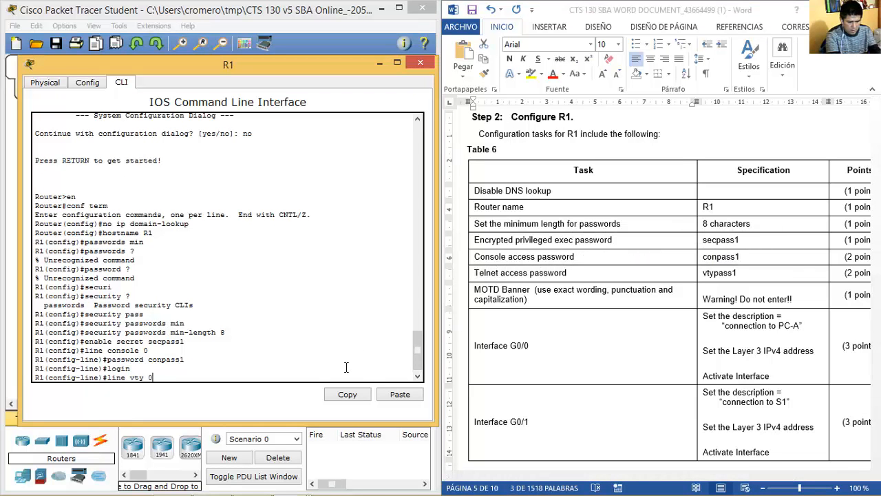
pyautogui.write(' 15')
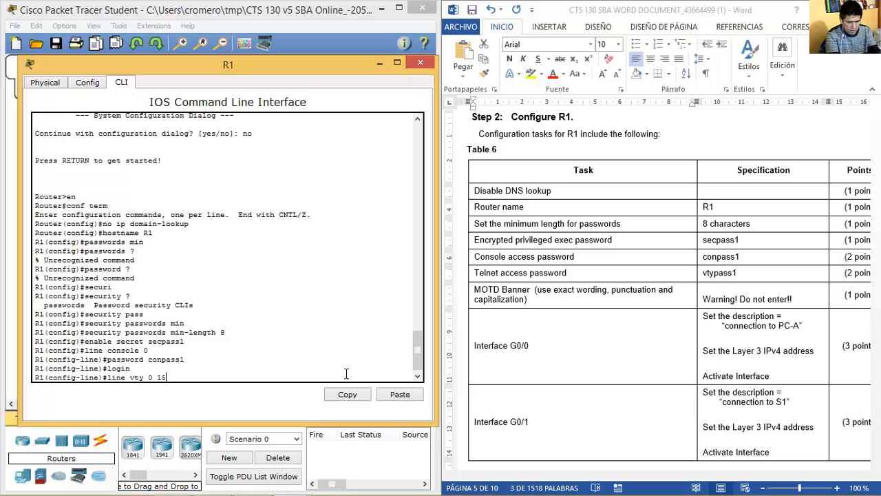
pyautogui.press('Return')
pyautogui.write('password')
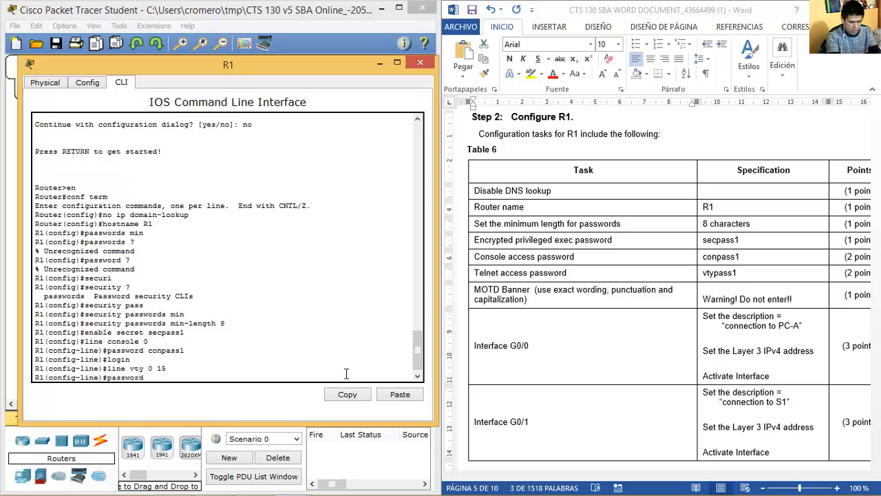
pyautogui.write(' vtypas')
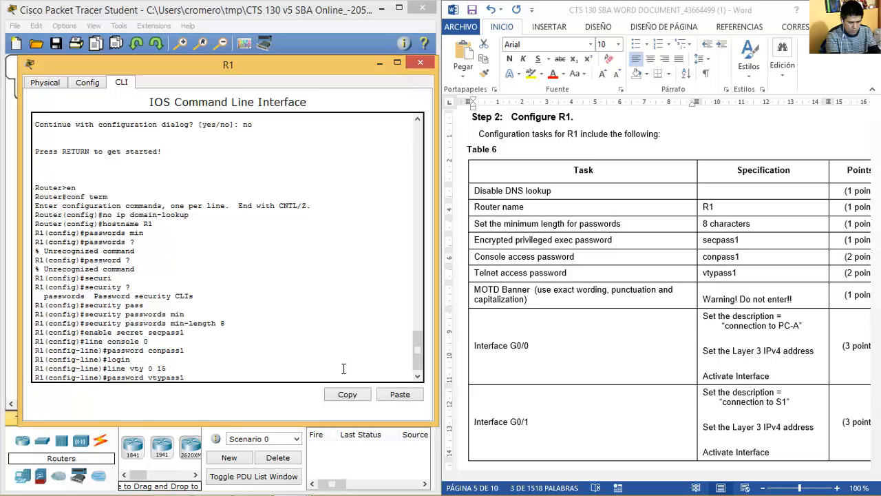
pyautogui.write('s1')
pyautogui.press('Return')
pyautogui.write('login')
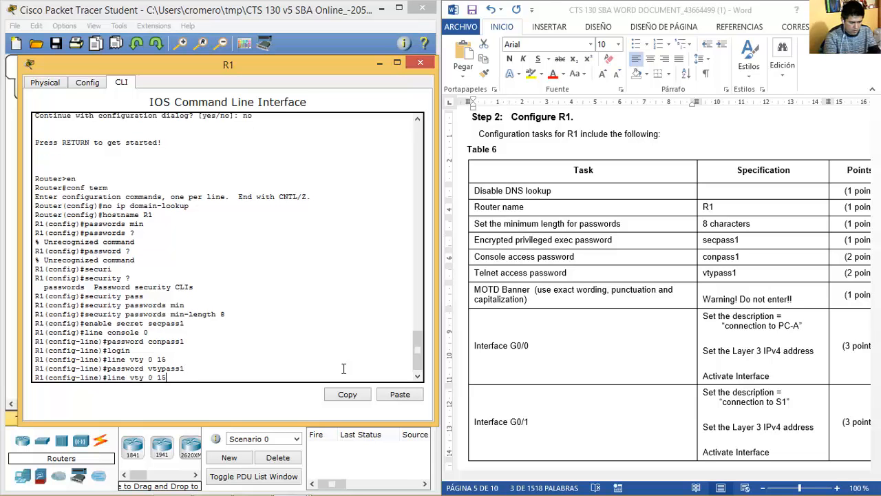
pyautogui.press('Return')
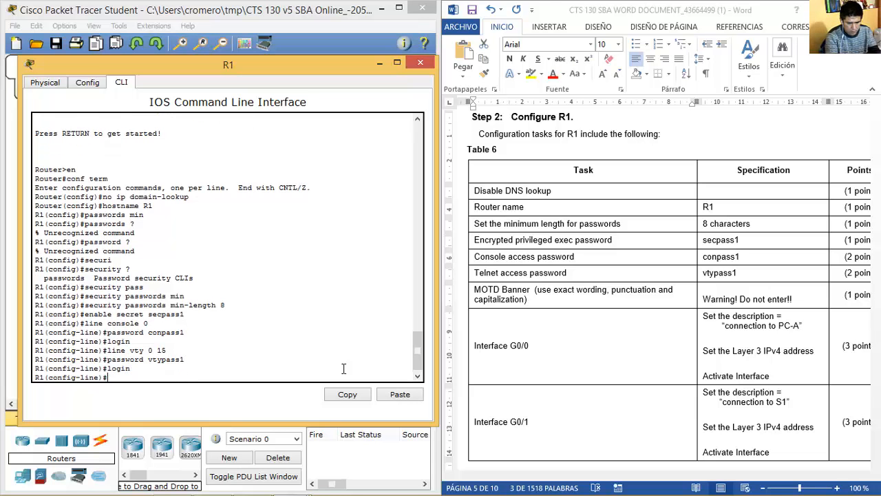
pyautogui.click(478, 304)
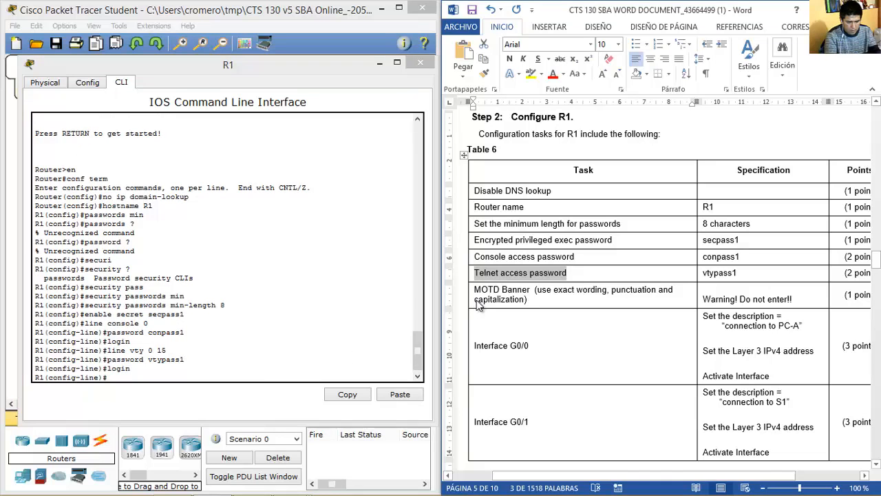
# Add a MOTD warning banner on R1 with banner motd.
pyautogui.click(477, 289)
pyautogui.click(264, 372)
pyautogui.write('banner motd')
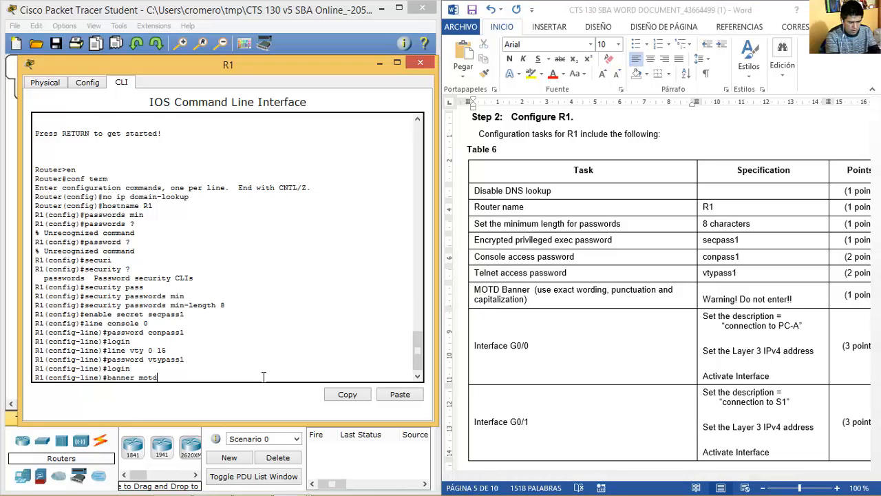
pyautogui.write(' ##Warni')
pyautogui.write('ng! Do not enter!!#')
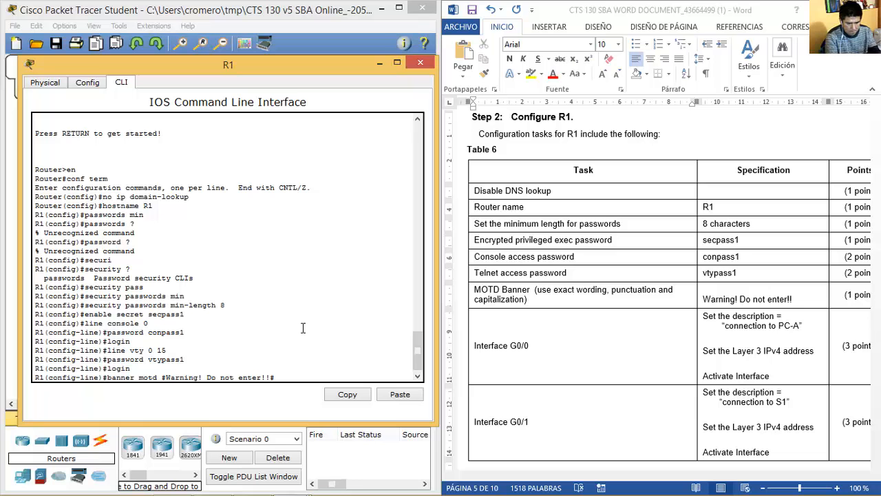
pyautogui.press('Return')
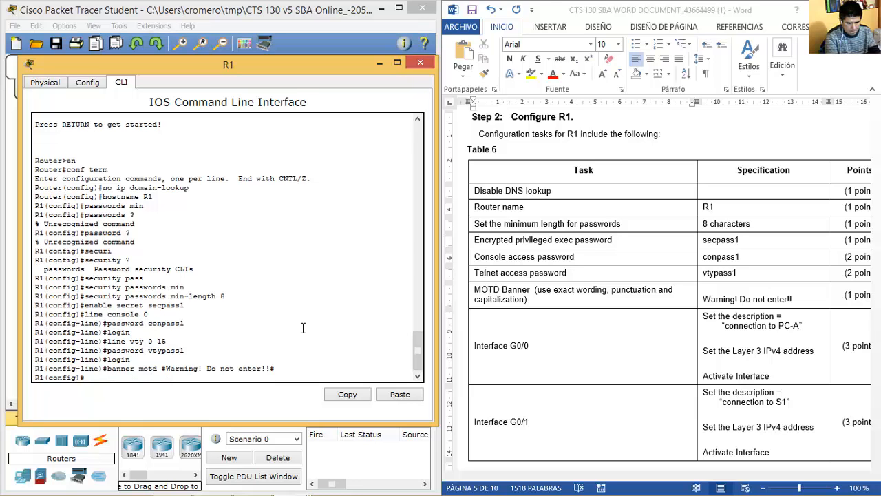
# Enter interface G0/0 and give it the description 'connection to PC-A'.
pyautogui.click(494, 342)
pyautogui.moveTo(484, 346); pyautogui.dragTo(782, 352)
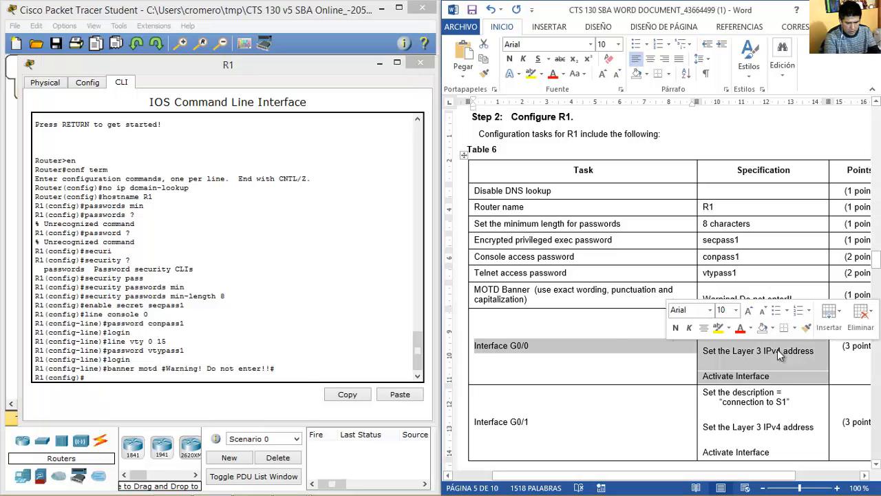
pyautogui.click(300, 377)
pyautogui.write('int g0/0')
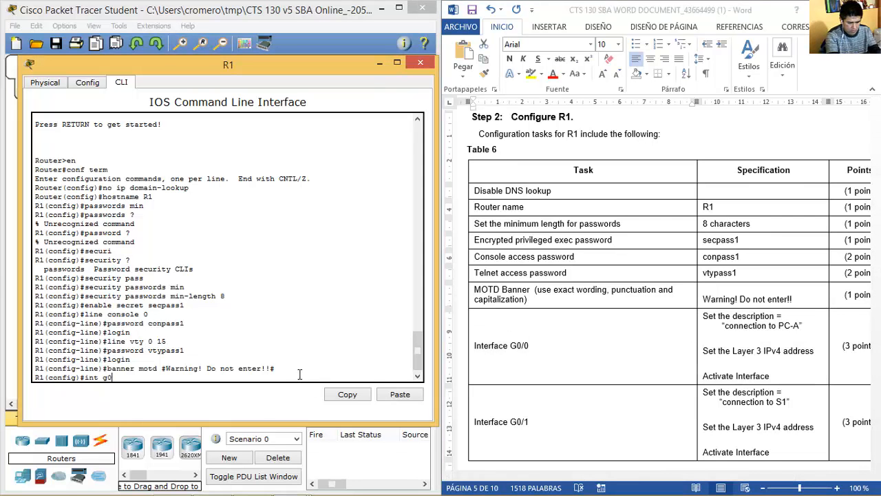
pyautogui.press('Return')
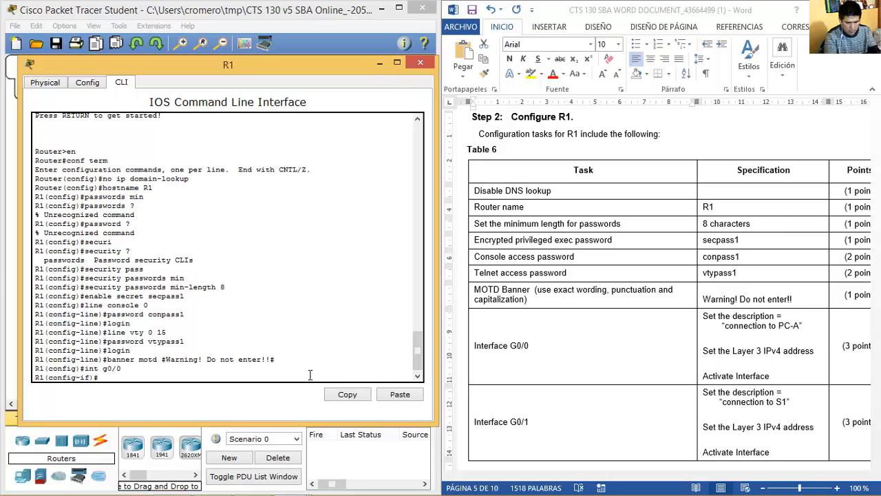
pyautogui.write('desc')
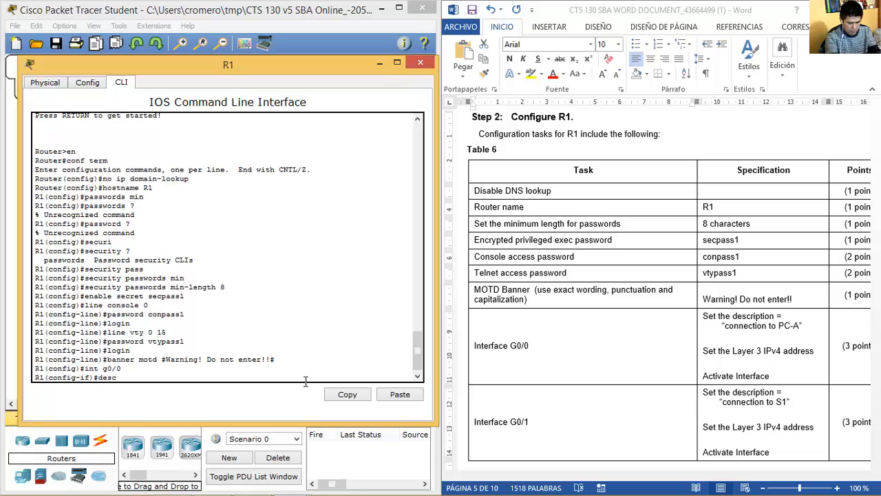
pyautogui.write('ription connection')
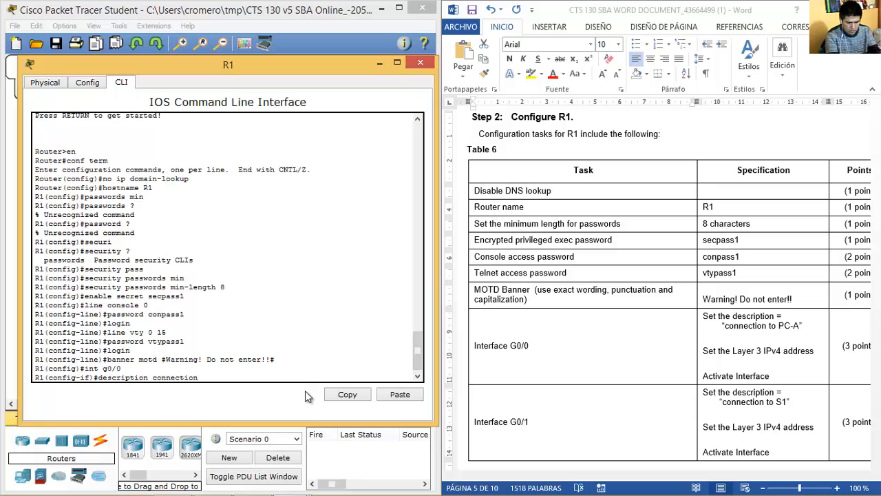
pyautogui.write(' to PC-A')
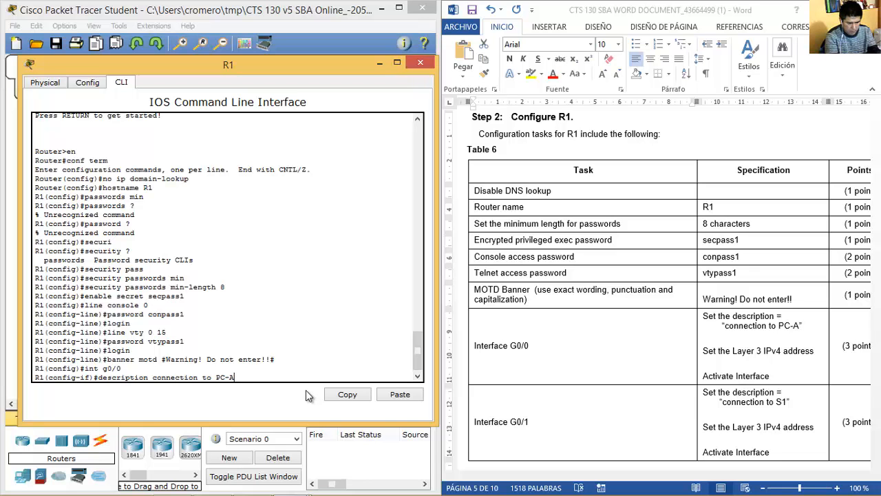
pyautogui.press('Return')
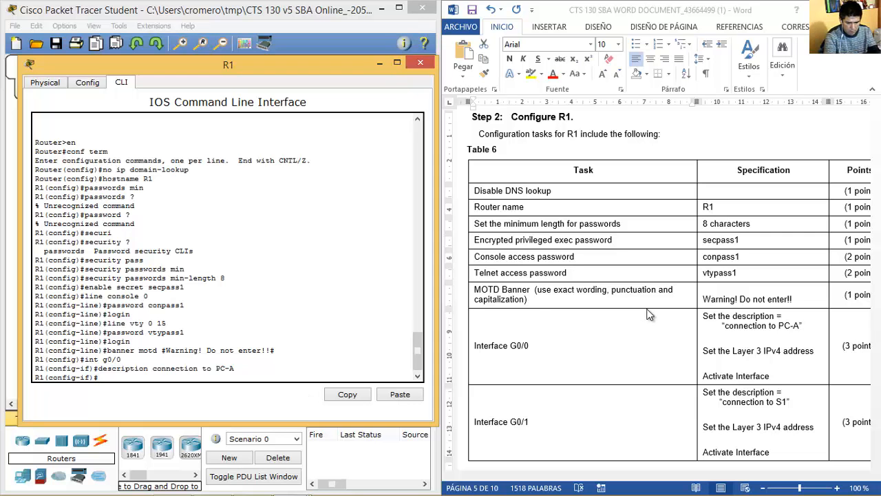
# Assign G0/0 the address 192.168.100.1 255.255.255.192 from the addressing table.
pyautogui.click(736, 330)
pyautogui.press('pageup')
pyautogui.press('pageup')
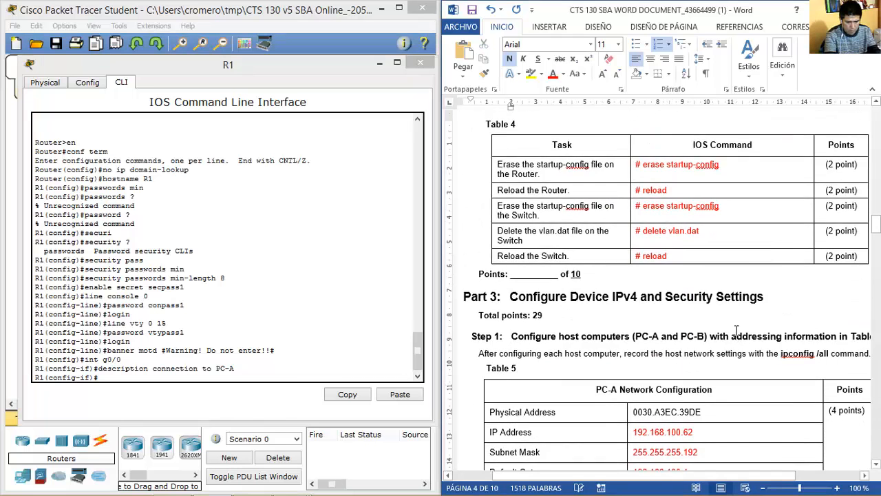
pyautogui.press('pageup')
pyautogui.press('pageup')
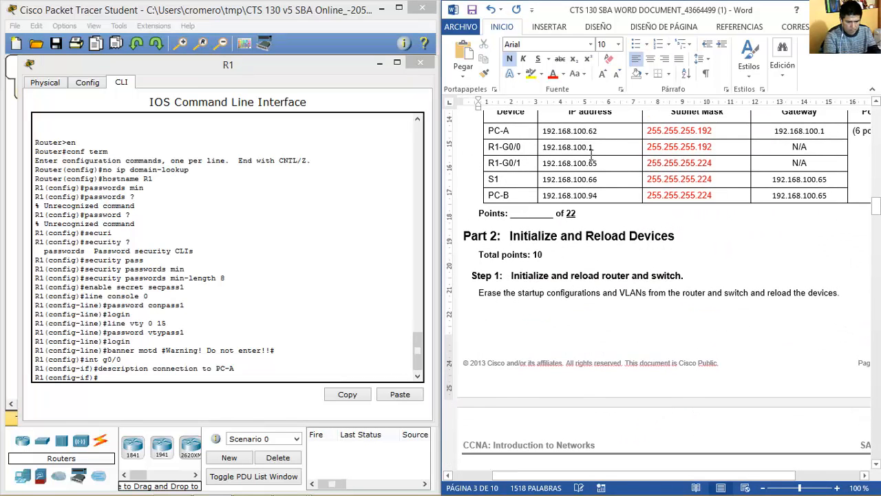
pyautogui.moveTo(594, 147); pyautogui.dragTo(580, 147)
pyautogui.click(237, 378)
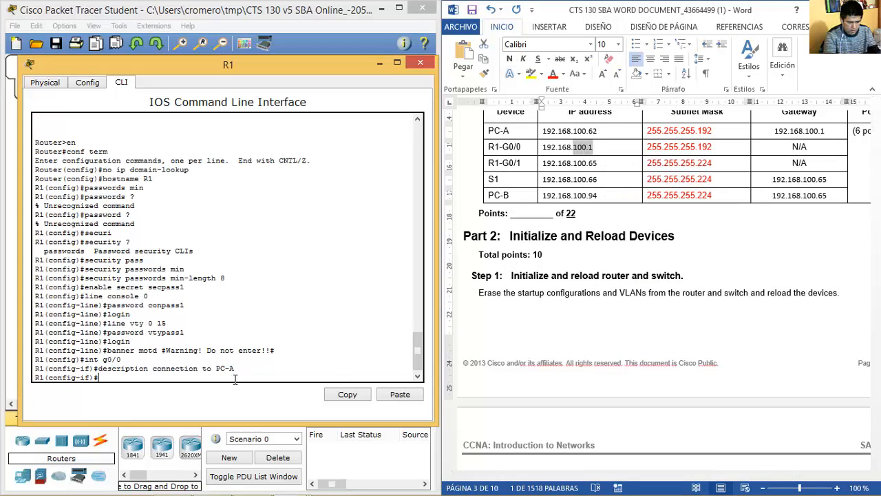
pyautogui.write('ip address 192.168.100.1 255.255.255.19292')
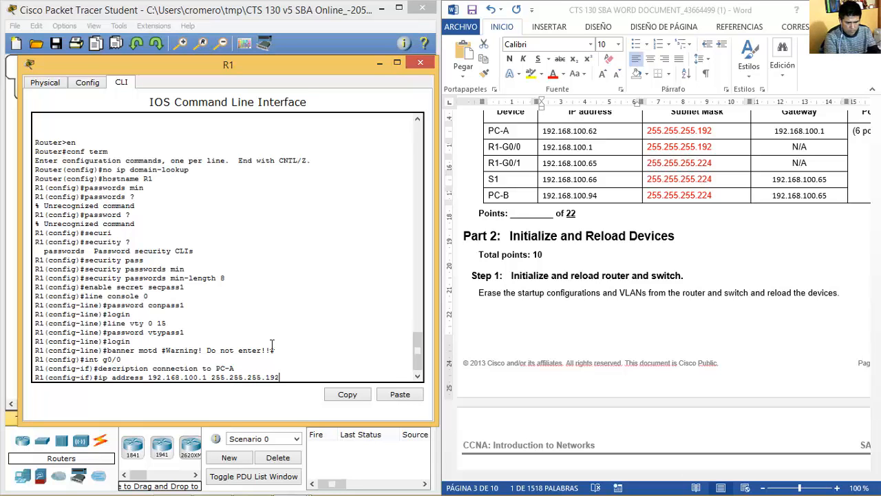
pyautogui.press('Return')
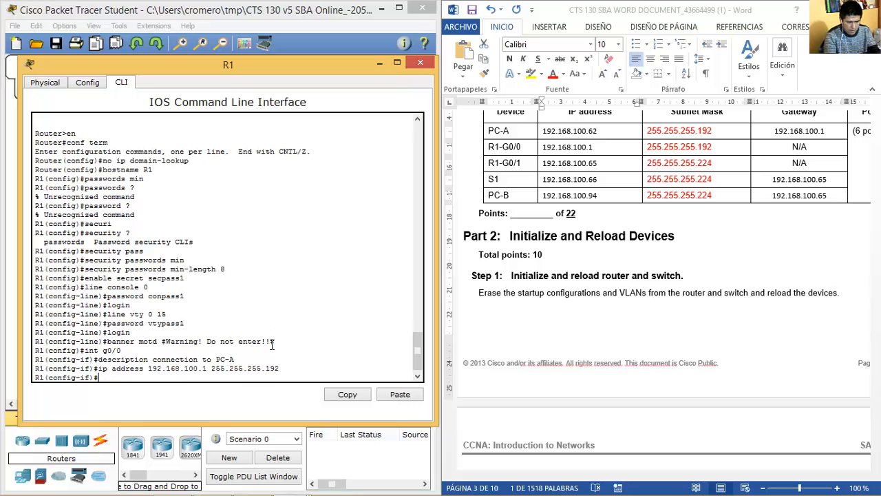
# Activate interface G0/0 with no shutdown.
pyautogui.scroll(-10, 550, 316)
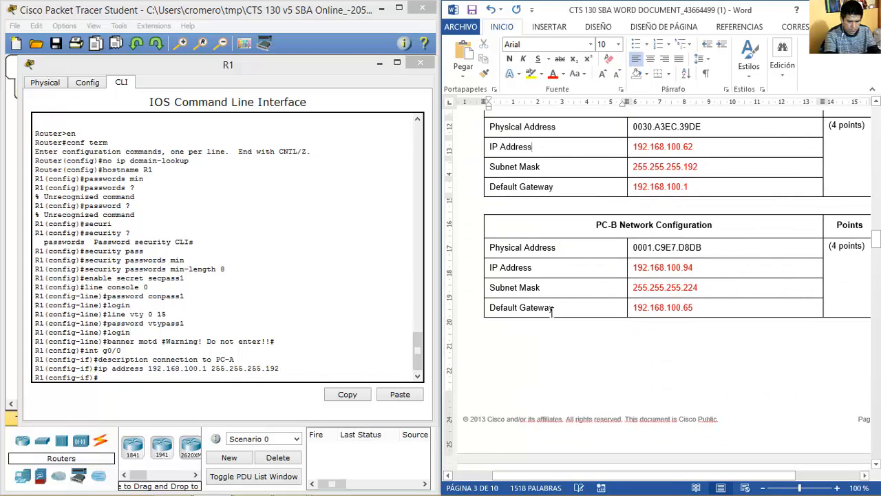
pyautogui.scroll(-5, 551, 312)
pyautogui.scroll(5, 550, 312)
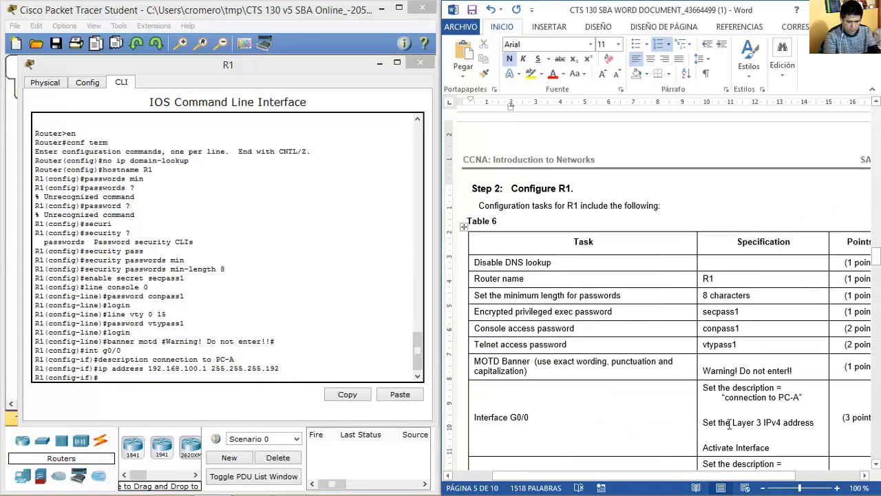
pyautogui.moveTo(772, 448); pyautogui.dragTo(703, 448)
pyautogui.click(371, 322)
pyautogui.write('no shutdown')
pyautogui.press('Return')
pyautogui.press('Return')
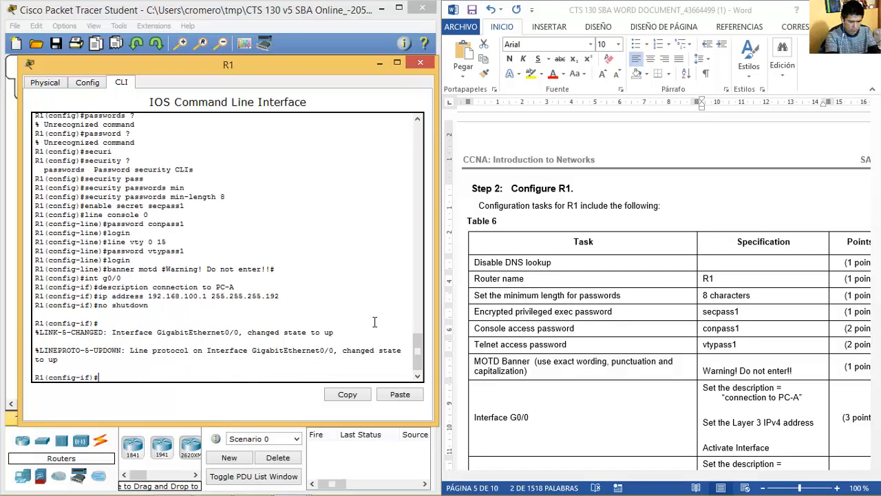
pyautogui.click(747, 370)
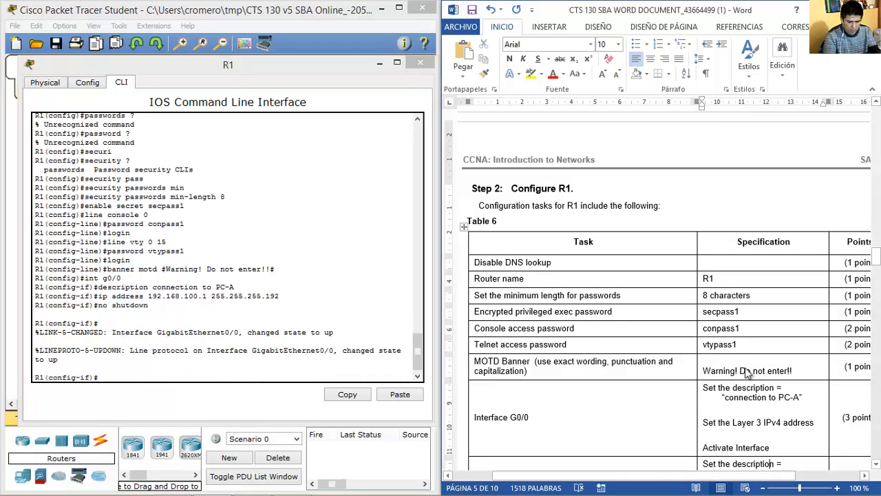
pyautogui.scroll(-2, 745, 368)
pyautogui.scroll(-2, 747, 369)
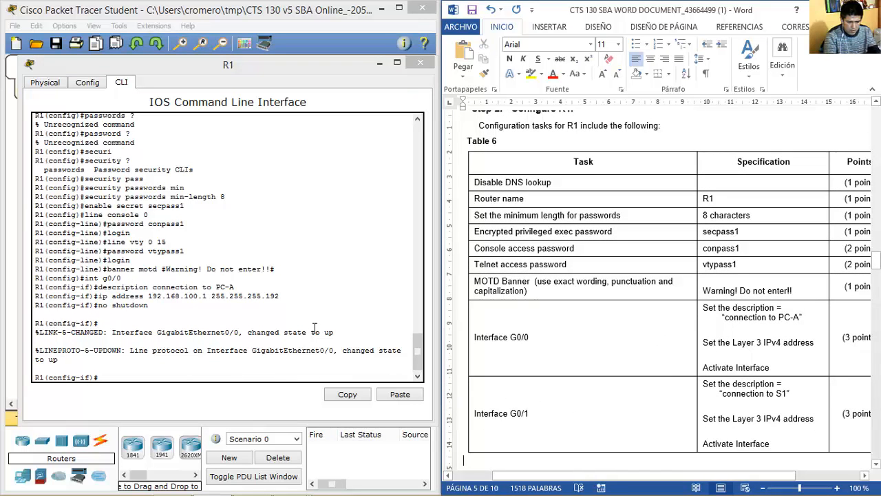
# On R1, enter interface G0/1 and set its description to 'connection to S1'.
pyautogui.click(367, 355)
pyautogui.write('int g0/0')
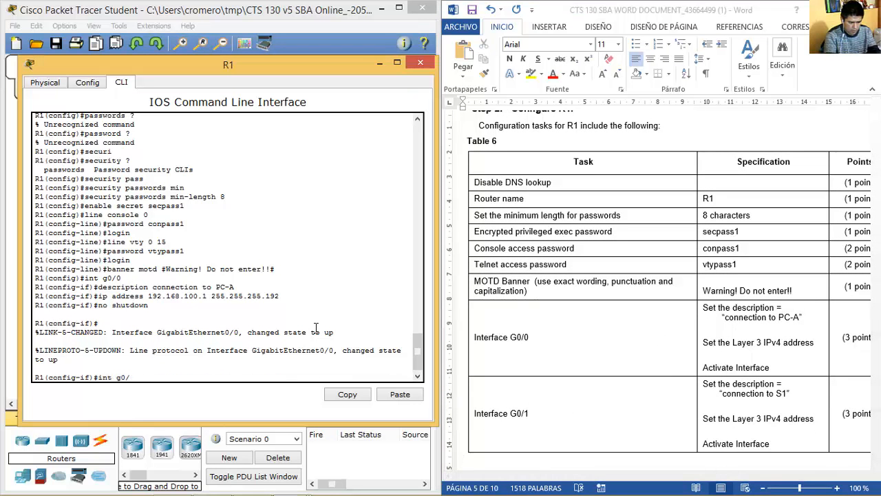
pyautogui.press('BackSpace')
pyautogui.write('1')
pyautogui.press('Return')
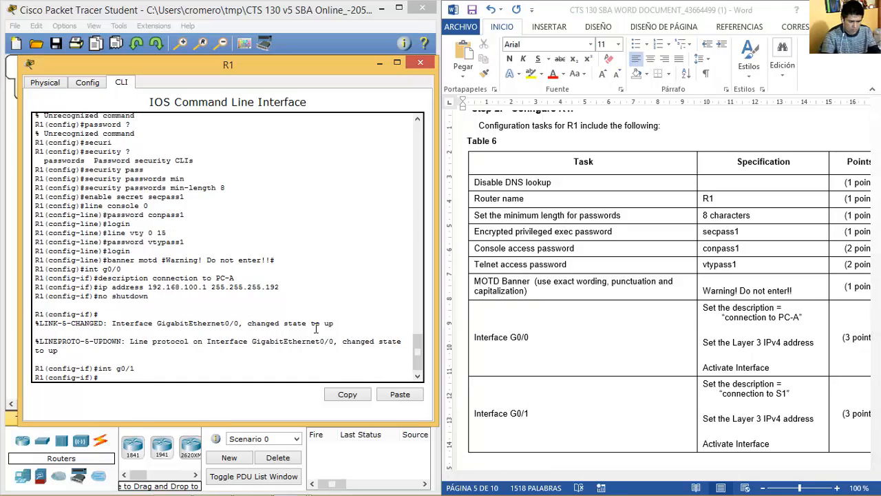
pyautogui.write('description connection to PC-A')
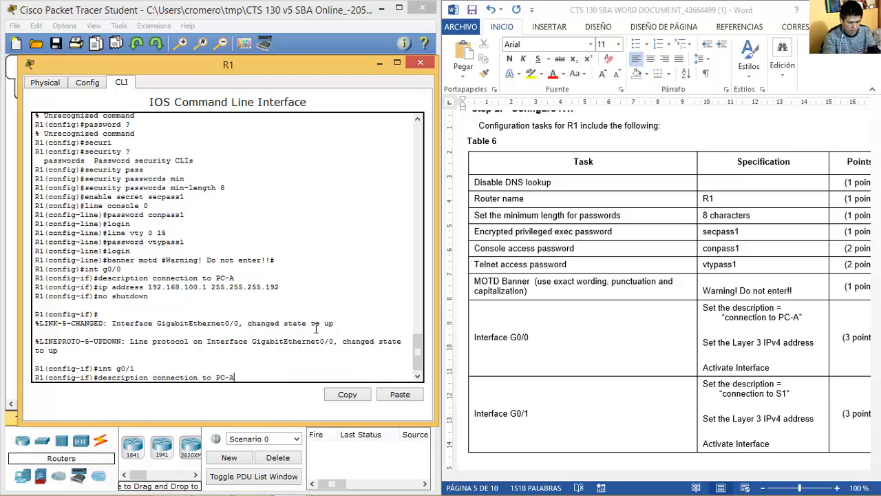
pyautogui.press('BackSpace')
pyautogui.press('BackSpace')
pyautogui.press('BackSpace')
pyautogui.press('BackSpace')
pyautogui.write('S1')
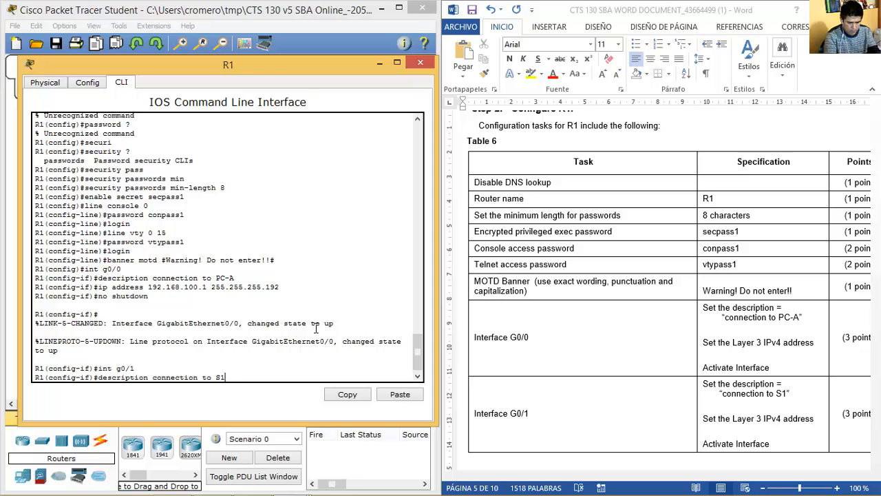
pyautogui.press('Return')
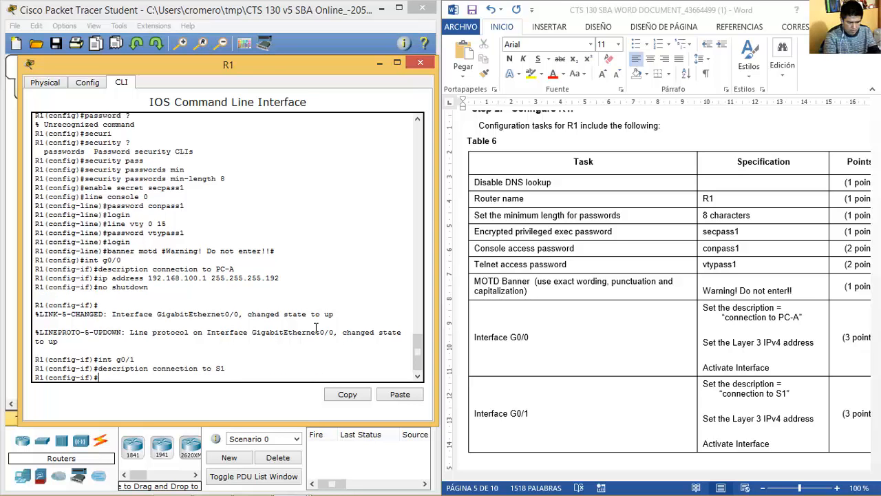
# Give G0/1 address 192.168.100.65 255.255.255.224 and enable it with no shutdown.
pyautogui.press('Up')
pyautogui.press('Up')
pyautogui.press('Up')
pyautogui.press('Up')
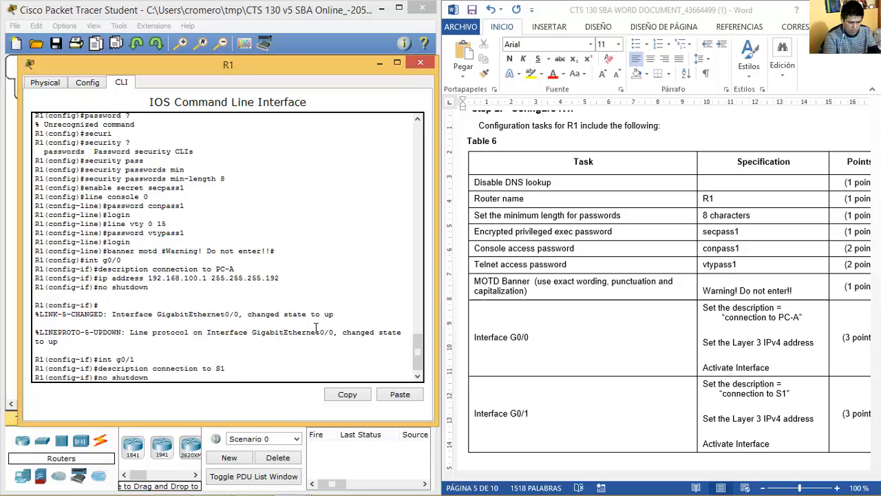
pyautogui.scroll(20, 643, 288)
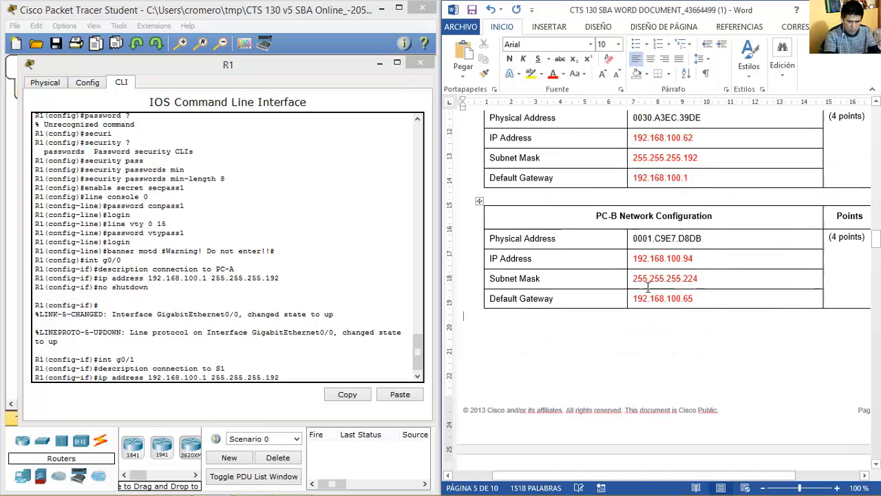
pyautogui.click(647, 288)
pyautogui.scroll(1, 647, 287)
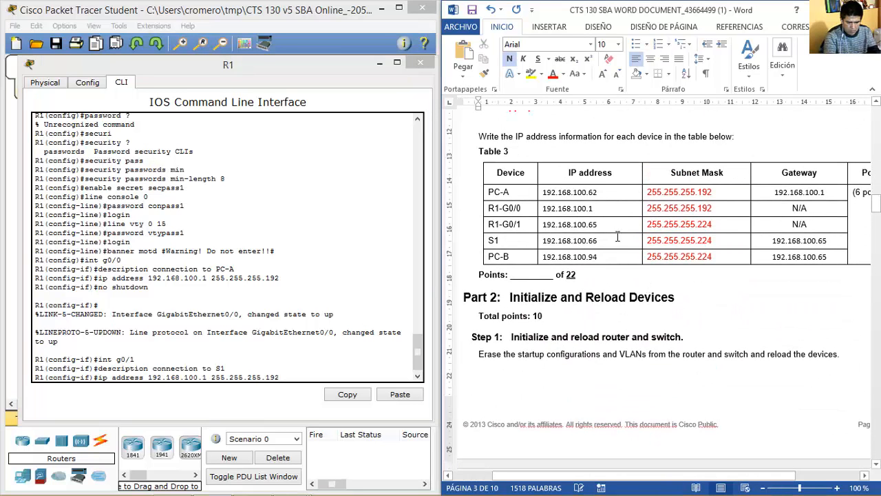
pyautogui.moveTo(593, 224); pyautogui.dragTo(598, 224)
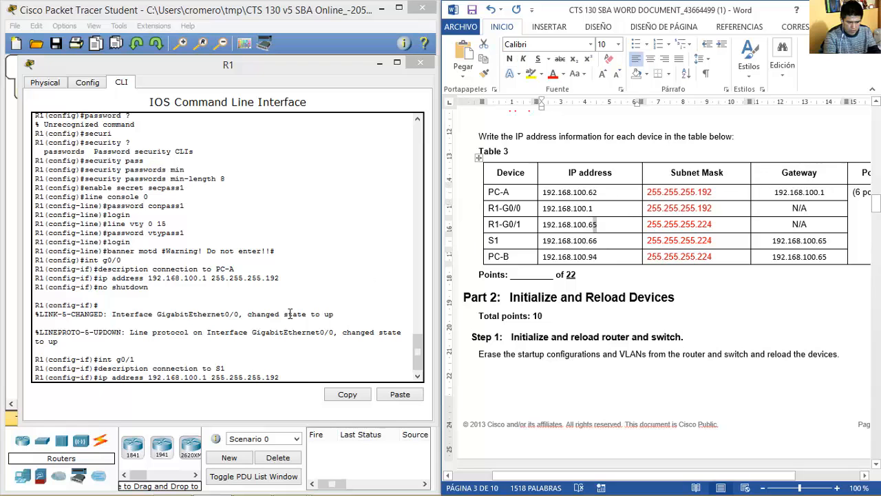
pyautogui.click(303, 378)
pyautogui.press('BackSpace')
pyautogui.press('BackSpace')
pyautogui.press('BackSpace')
pyautogui.write('224')
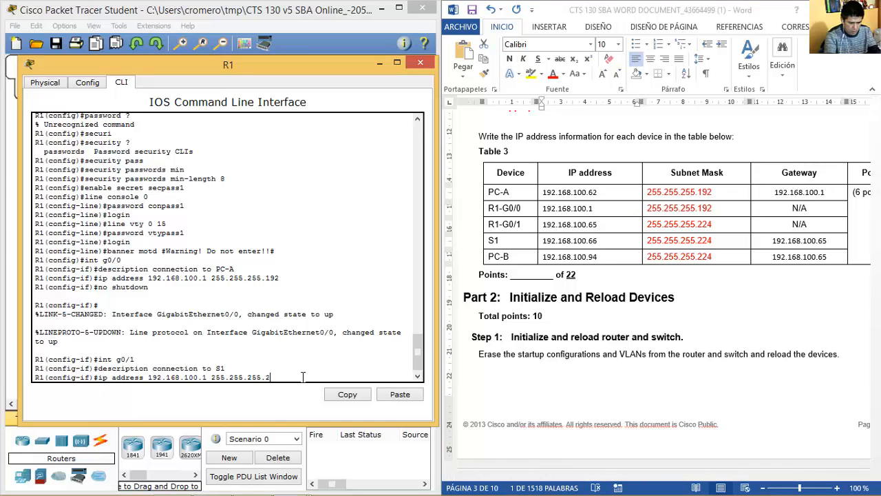
pyautogui.press('BackSpace')
pyautogui.write('65')
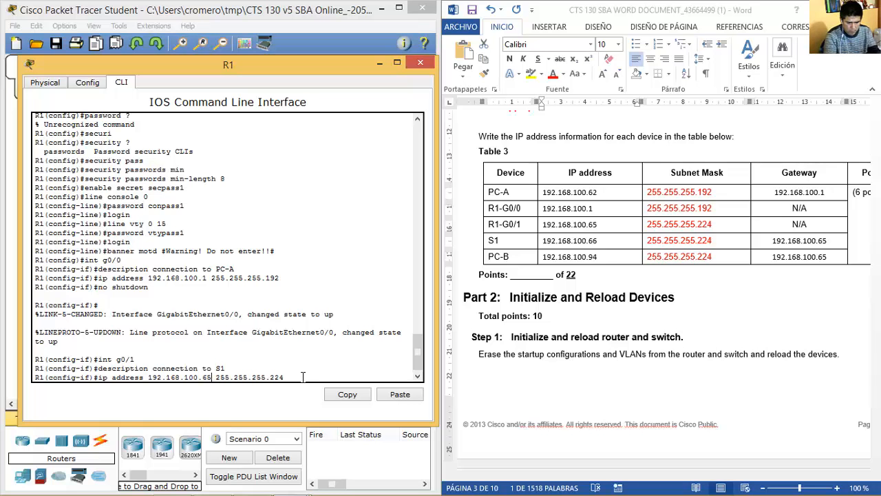
pyautogui.press('Return')
pyautogui.press('Up')
pyautogui.press('Up')
pyautogui.press('Up')
pyautogui.press('Up')
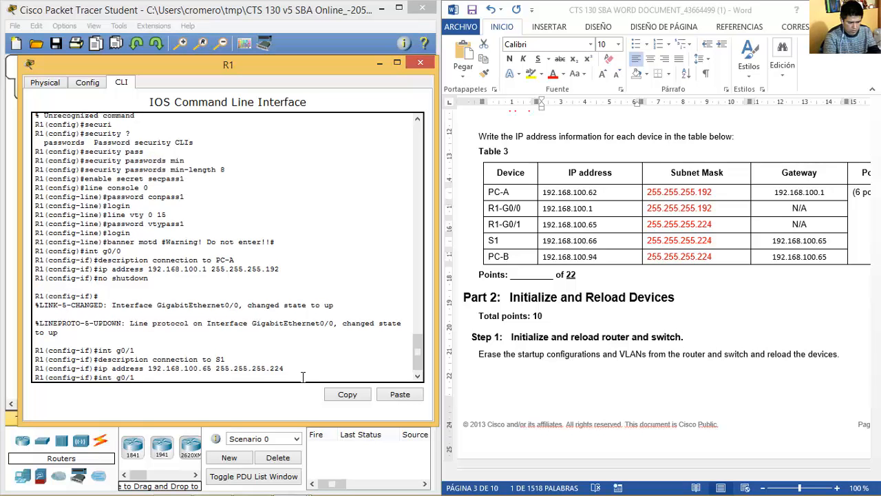
pyautogui.press('Return')
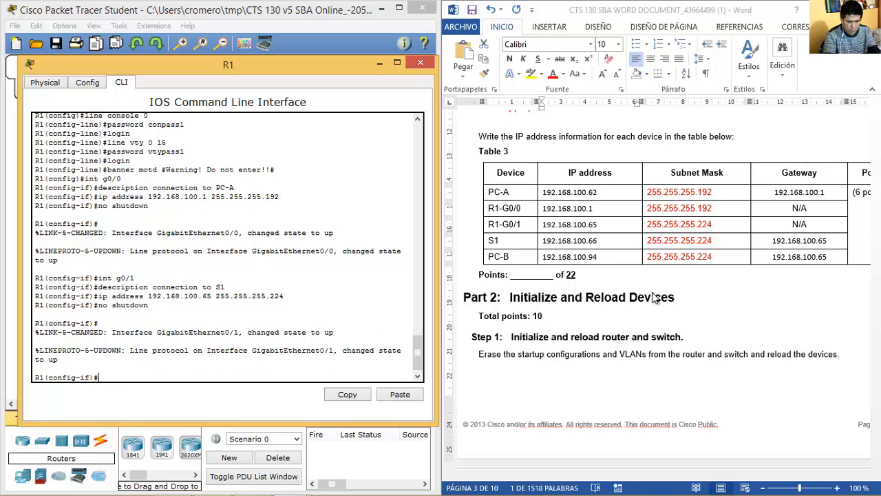
# Page down in the lab document to Table 7 for S1.
pyautogui.hotkey('alt', 'Tab')
pyautogui.press('pagedown')
pyautogui.press('pagedown')
pyautogui.press('pagedown')
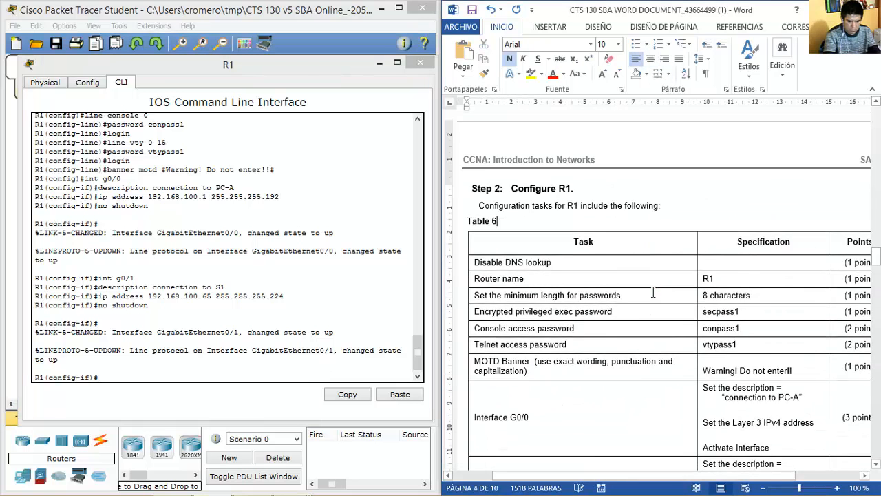
pyautogui.press('pagedown')
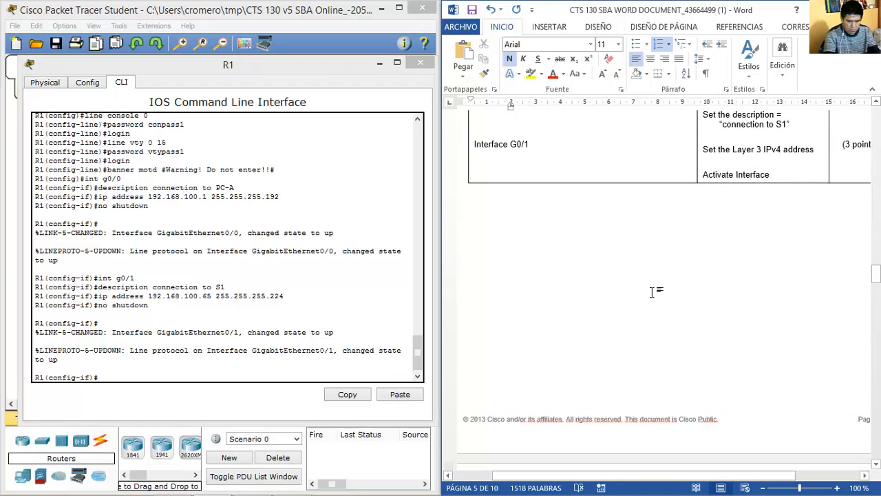
pyautogui.press('pagedown')
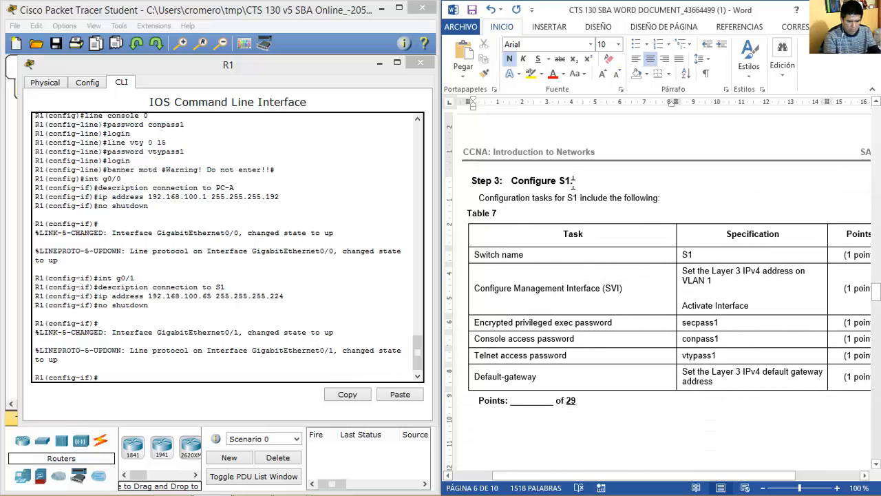
# Close R1's window, open S1's CLI, enter global configuration and set hostname S1.
pyautogui.moveTo(572, 182); pyautogui.dragTo(511, 181)
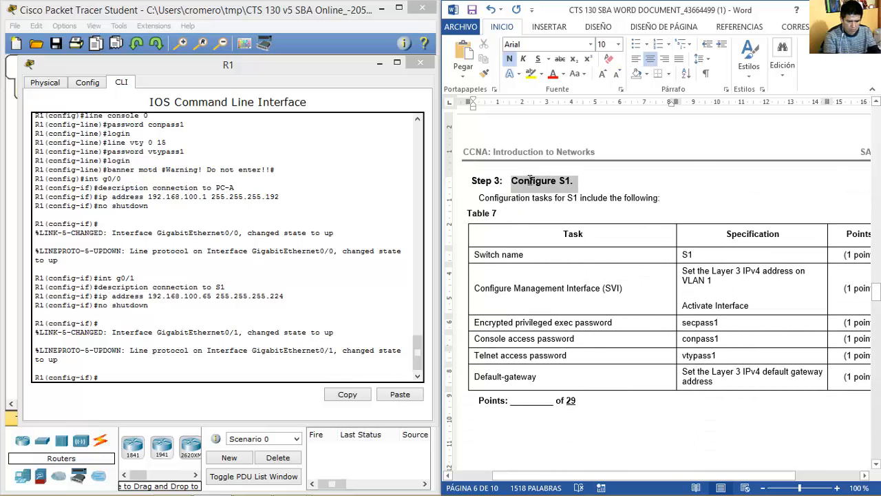
pyautogui.click(420, 65)
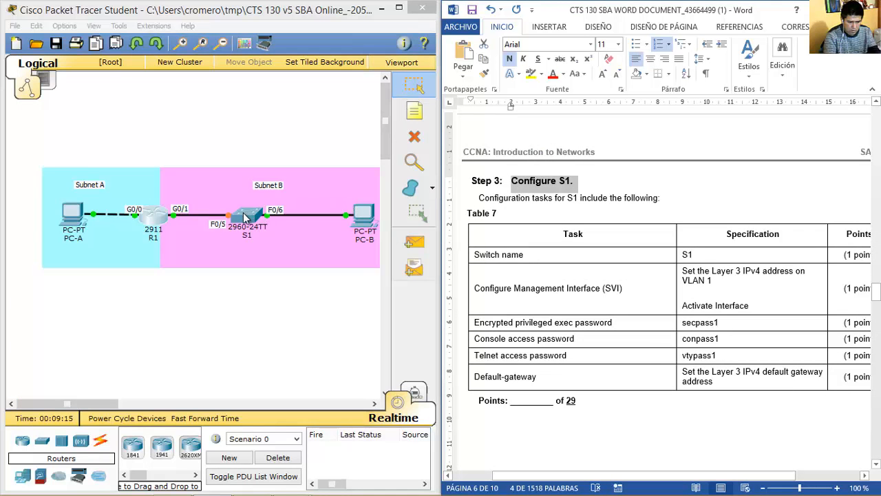
pyautogui.click(243, 213)
pyautogui.moveTo(370, 86); pyautogui.dragTo(159, 79)
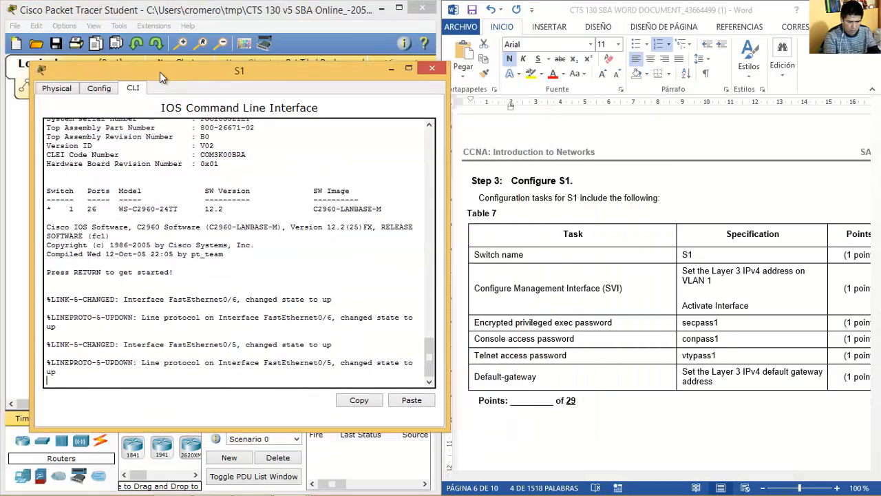
pyautogui.press('Return')
pyautogui.write('en')
pyautogui.press('Return')
pyautogui.write('conf term')
pyautogui.press('Return')
pyautogui.write('hostname S1')
pyautogui.press('Return')
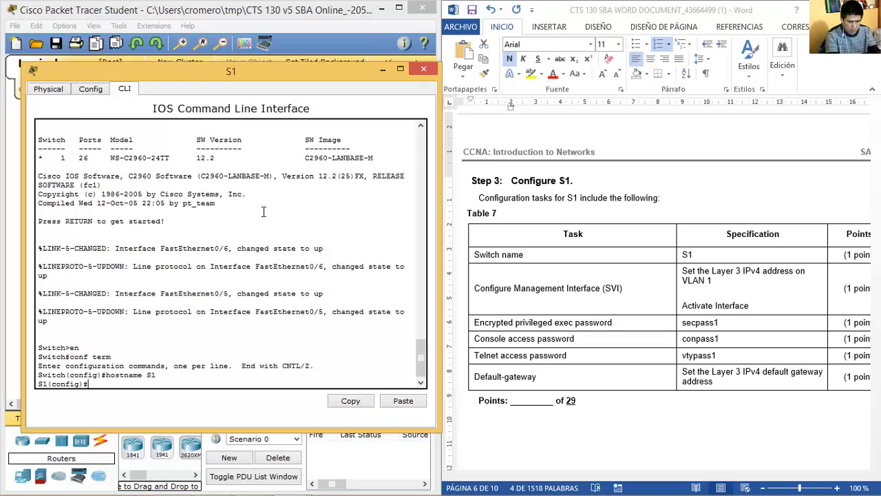
# Give interface VLAN 1 address 192.168.100.66 255.255.255.224.
pyautogui.click(497, 290)
pyautogui.moveTo(486, 288); pyautogui.dragTo(731, 303)
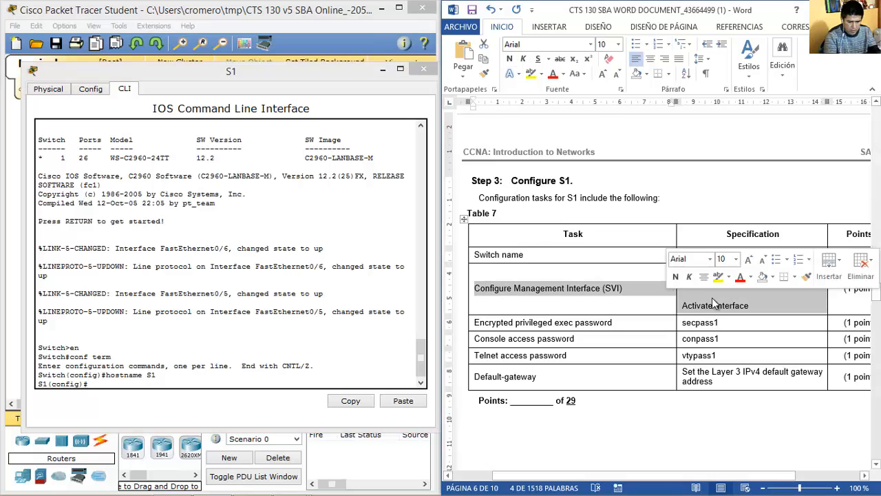
pyautogui.click(317, 380)
pyautogui.write('int vlan 1')
pyautogui.press('Return')
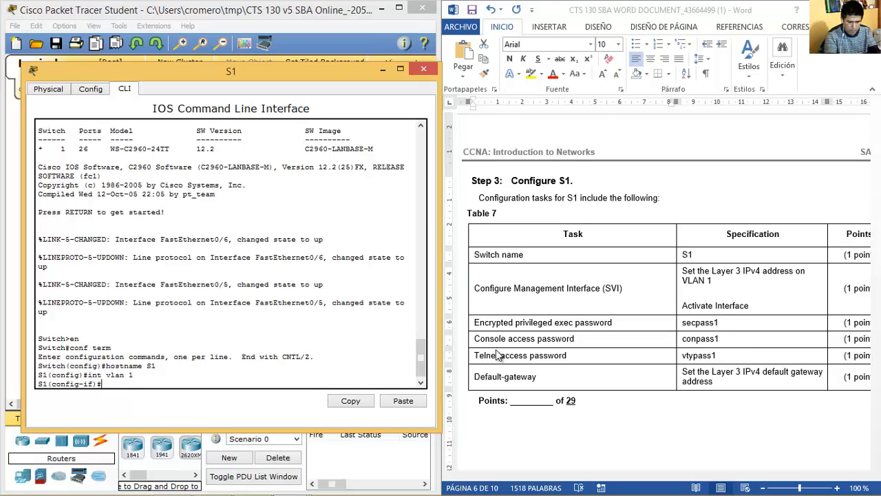
pyautogui.moveTo(708, 272); pyautogui.dragTo(675, 275)
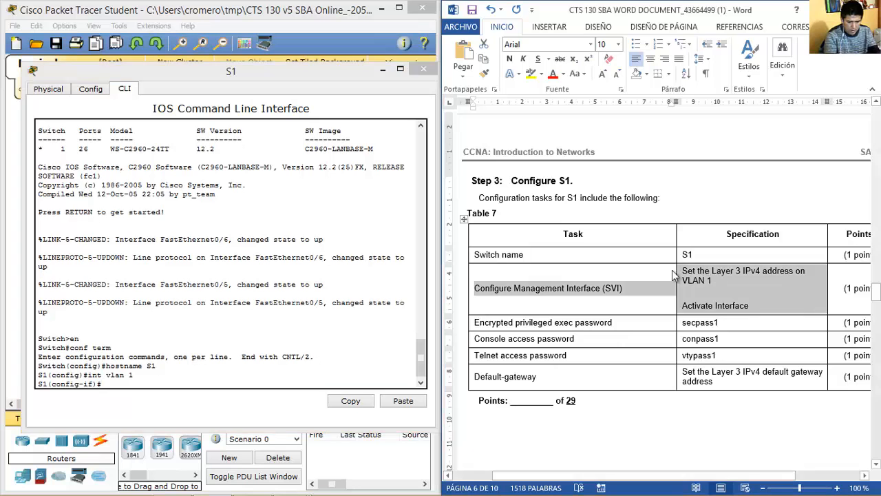
pyautogui.click(331, 369)
pyautogui.write('ip address')
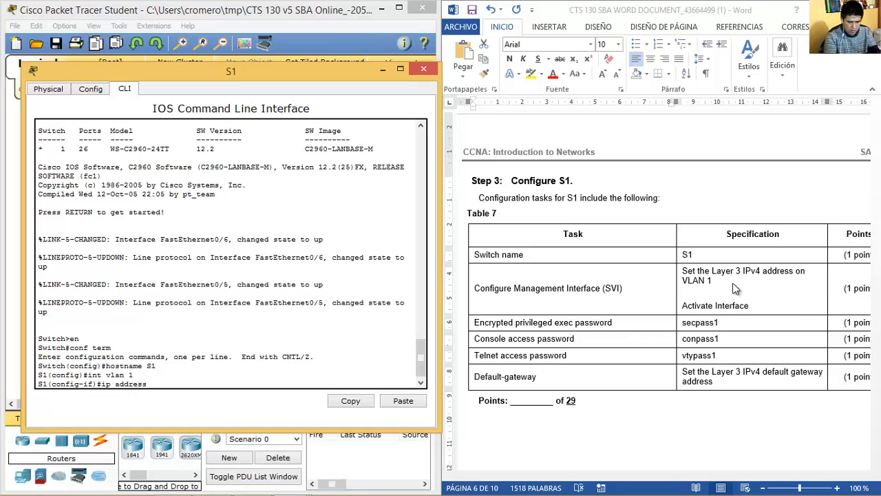
pyautogui.click(724, 281)
pyautogui.scroll(20, 770, 298)
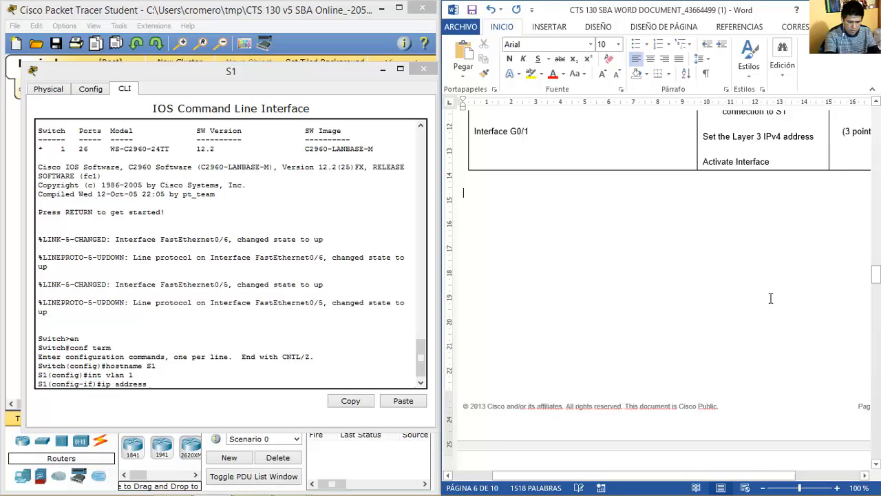
pyautogui.scroll(15, 771, 297)
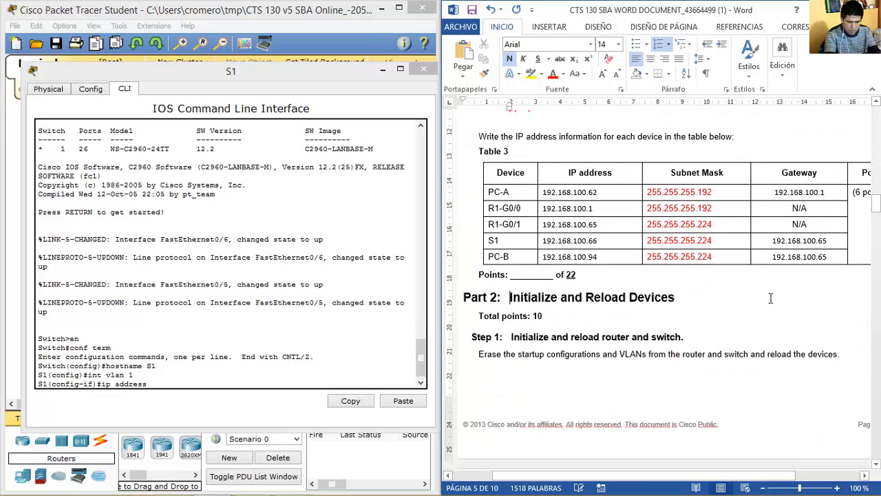
pyautogui.doubleClick(554, 240)
pyautogui.click(261, 379)
pyautogui.write('192')
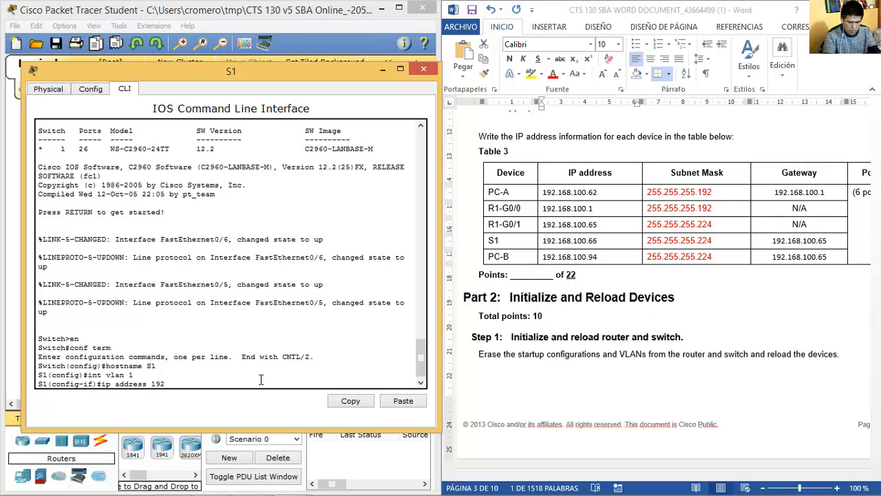
pyautogui.write('.168.100.66 255')
pyautogui.write('.255.255.224')
pyautogui.press('Return')
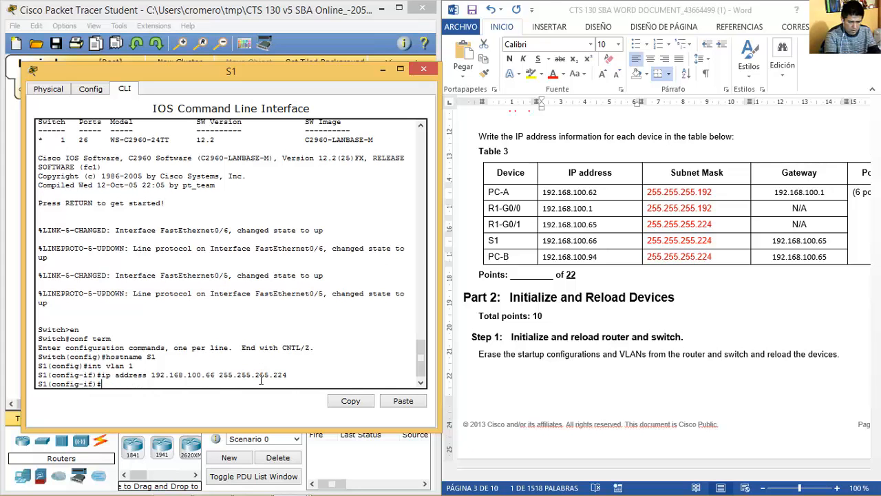
# Activate the VLAN 1 interface with no shutdown.
pyautogui.scroll(-20, 702, 375)
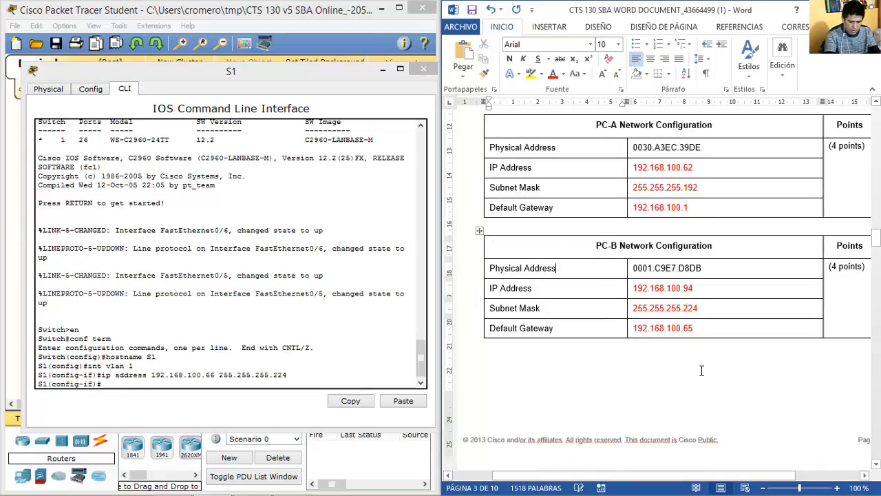
pyautogui.scroll(-15, 700, 370)
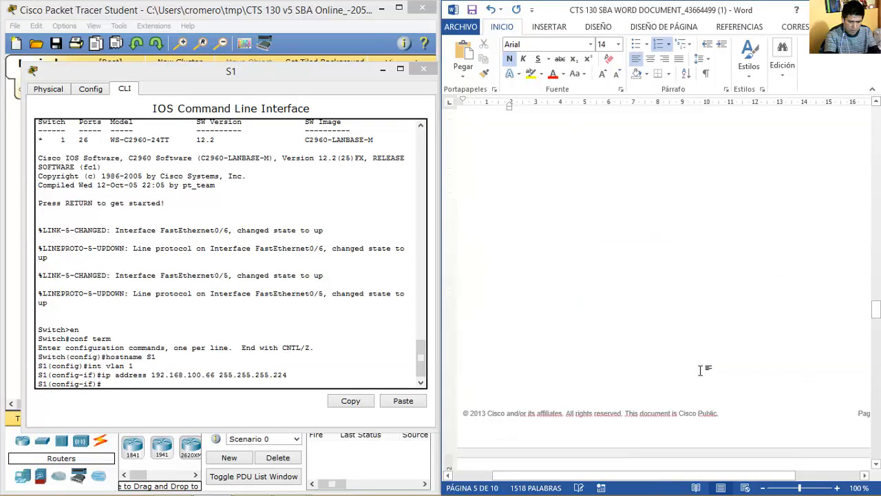
pyautogui.scroll(5, 752, 337)
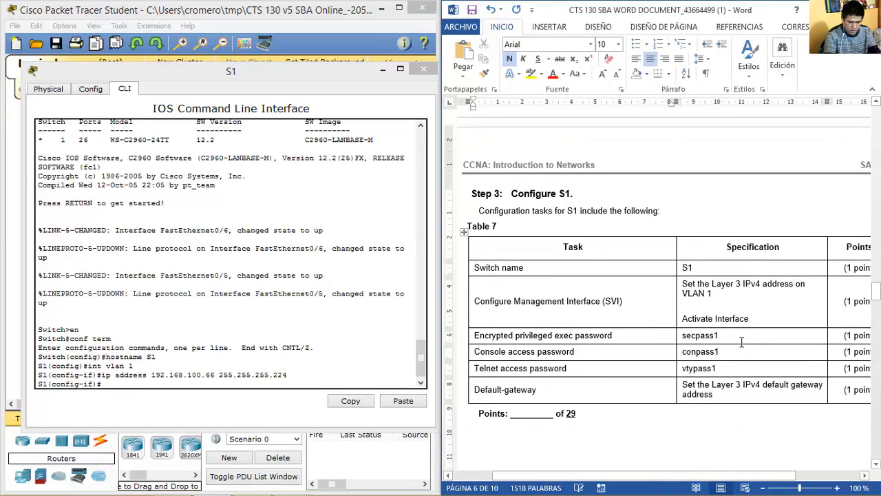
pyautogui.moveTo(756, 321); pyautogui.dragTo(682, 318)
pyautogui.click(320, 322)
pyautogui.write('no shutdown')
pyautogui.press('Return')
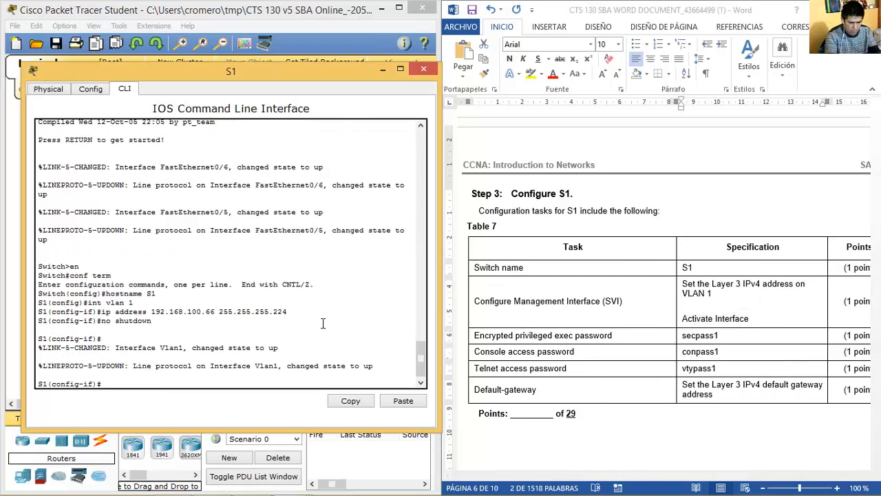
# Exit the VLAN interface and set the encrypted enable secret password.
pyautogui.click(342, 352)
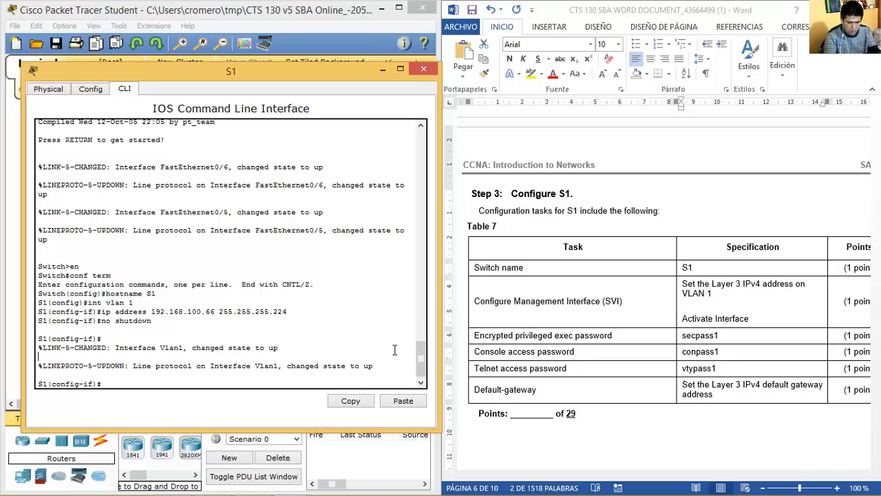
pyautogui.click(485, 342)
pyautogui.click(470, 338)
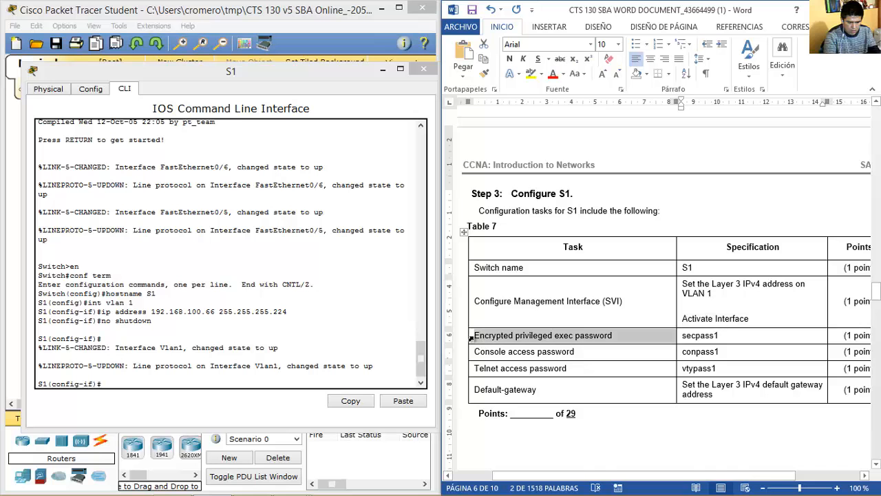
pyautogui.click(484, 336)
pyautogui.moveTo(484, 335); pyautogui.dragTo(719, 347)
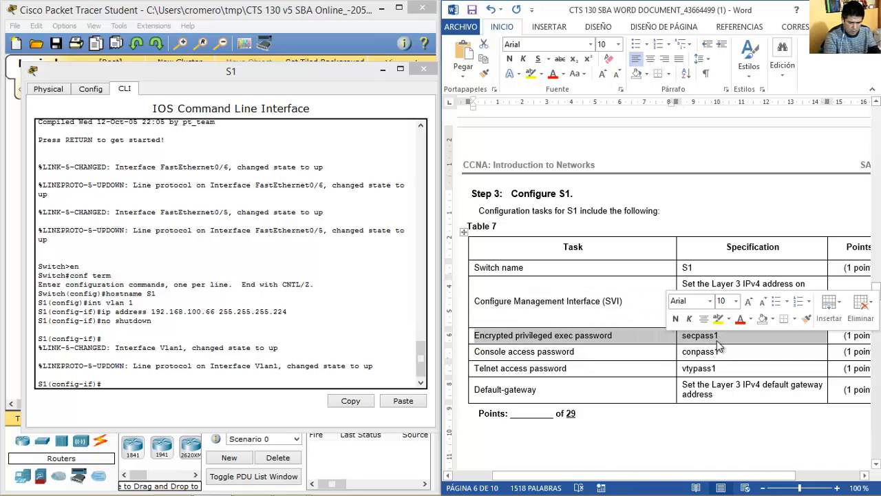
pyautogui.click(251, 346)
pyautogui.write('e')
pyautogui.write('exit')
pyautogui.press('Return')
pyautogui.write('enable secret ')
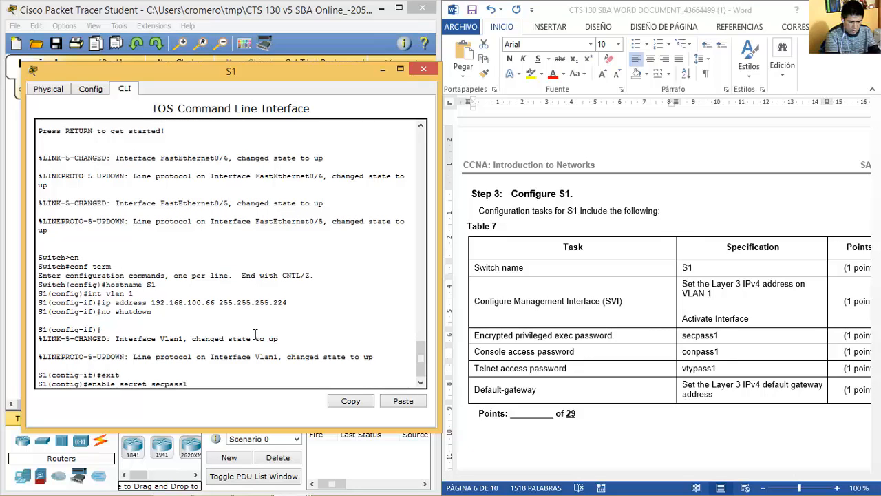
pyautogui.write('secpass1')
pyautogui.press('Return')
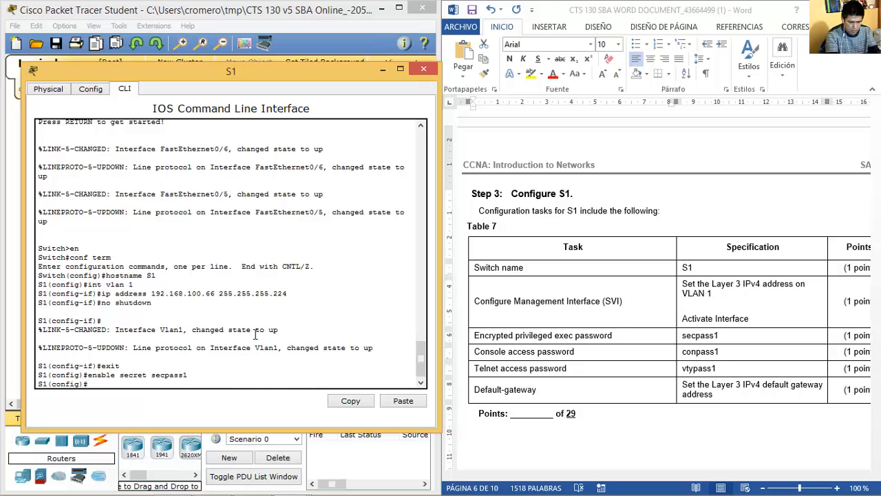
# Set a console 0 line password and require login.
pyautogui.write('line console 0')
pyautogui.press('Return')
pyautogui.write('password')
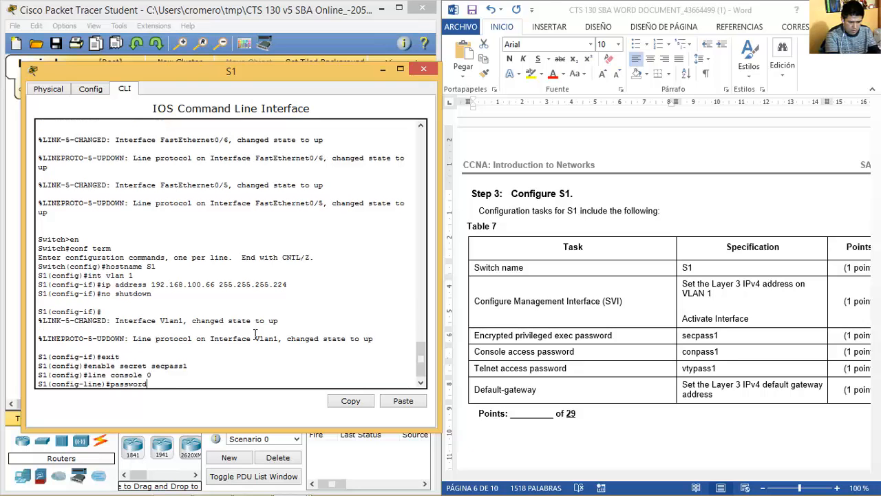
pyautogui.write(' conpass1')
pyautogui.press('Return')
pyautogui.write('login')
pyautogui.press('Return')
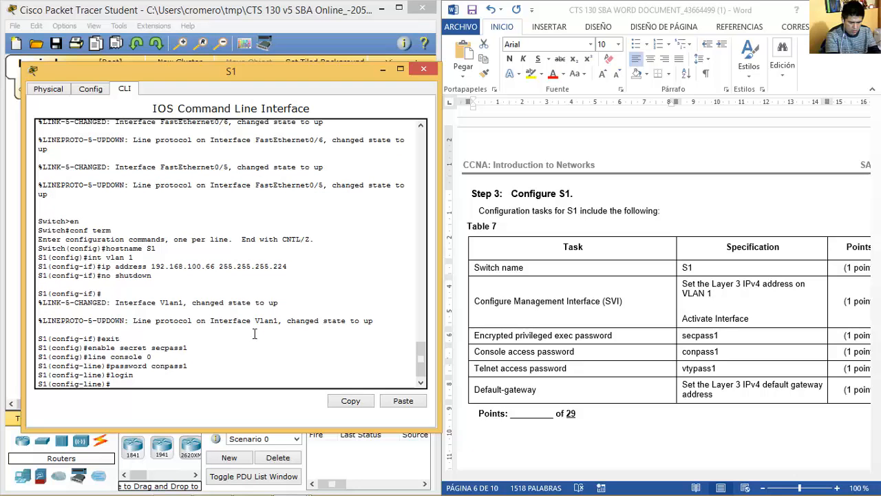
# Set a password on vty lines 0 15 and require login.
pyautogui.write('line vty 0 15')
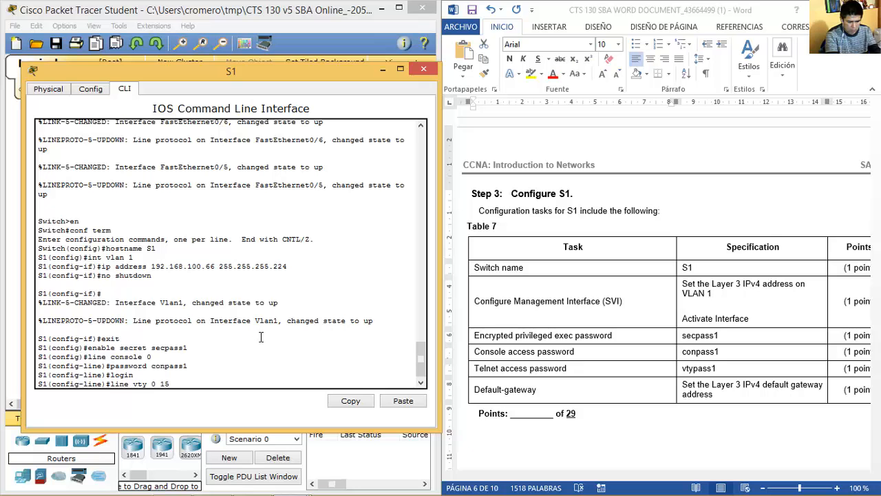
pyautogui.press('Return')
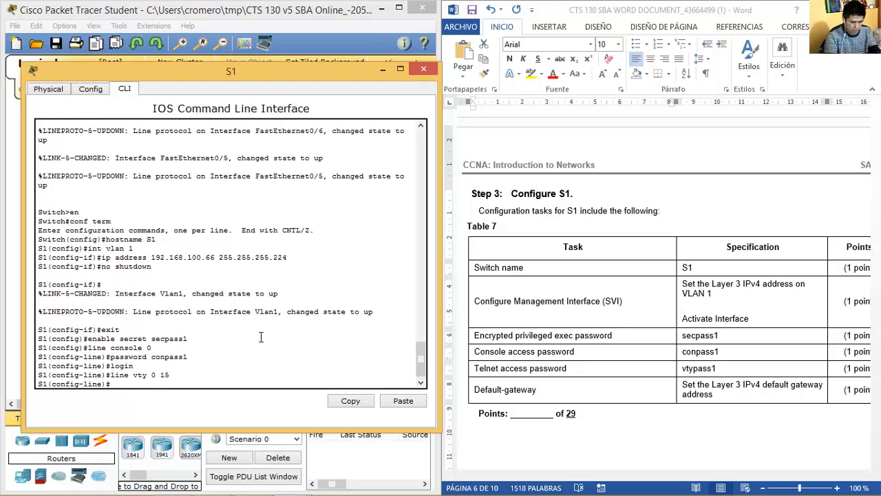
pyautogui.write('password vtypass1')
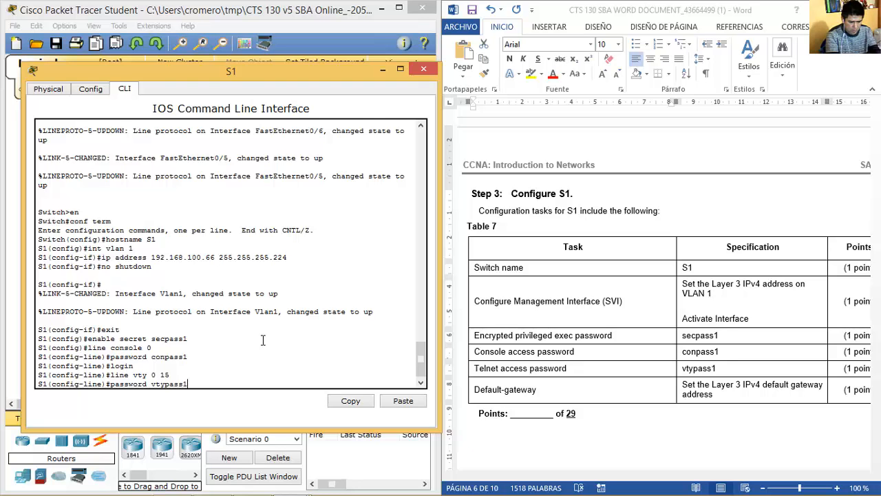
pyautogui.press('Return')
pyautogui.write('login')
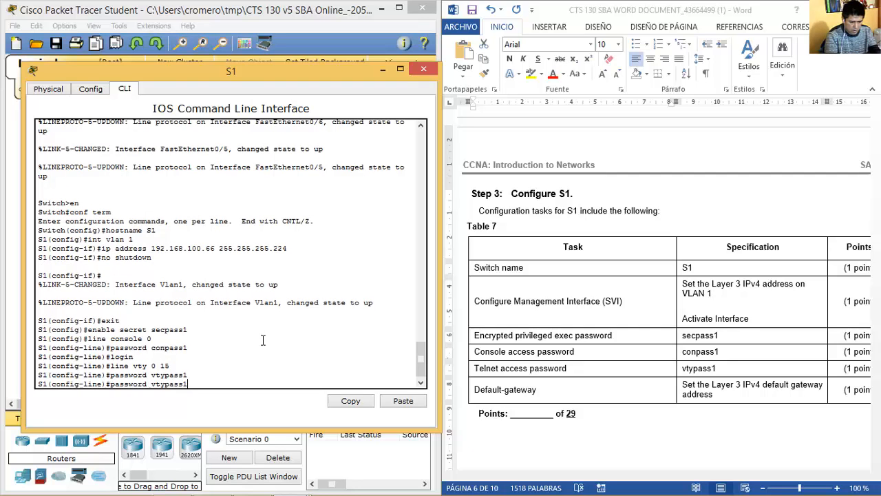
pyautogui.press('Return')
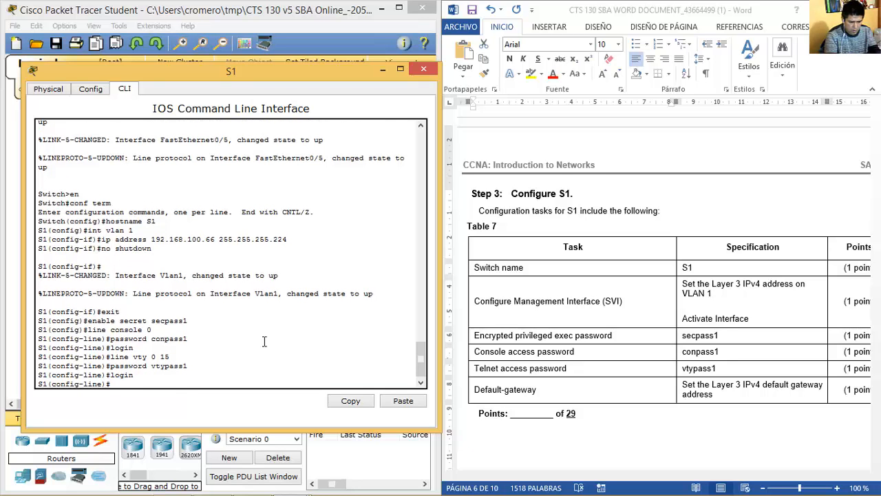
# Return to global mode on S1 and set ip default-gateway 192.168.100.65.
pyautogui.click(477, 389)
pyautogui.moveTo(477, 391); pyautogui.dragTo(721, 389)
pyautogui.click(690, 388)
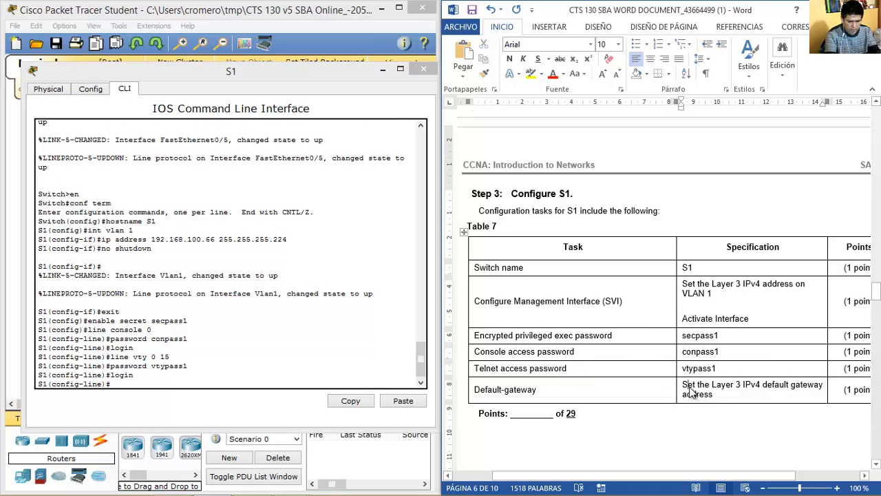
pyautogui.scroll(15, 690, 389)
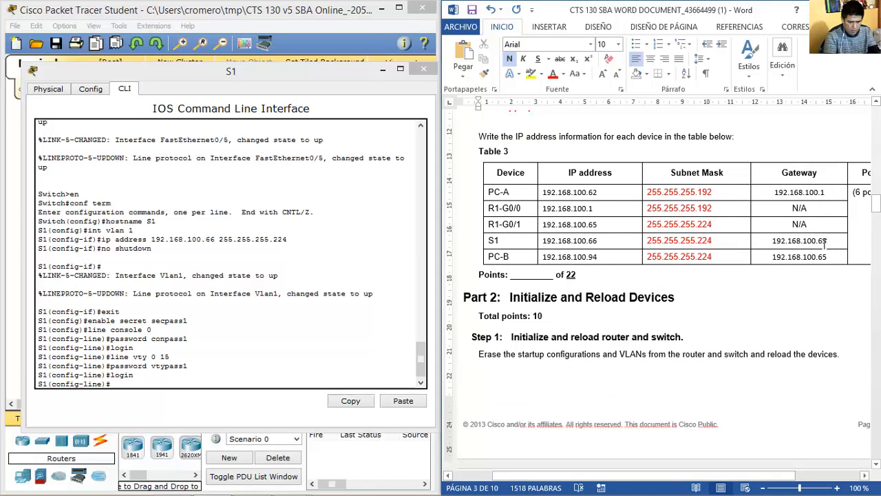
pyautogui.moveTo(832, 241); pyautogui.dragTo(772, 250)
pyautogui.click(250, 384)
pyautogui.write('ip default-g')
pyautogui.press('BackSpace')
pyautogui.press('BackSpace')
pyautogui.press('BackSpace')
pyautogui.press('BackSpace')
pyautogui.press('BackSpace')
pyautogui.press('BackSpace')
pyautogui.press('BackSpace')
pyautogui.press('BackSpace')
pyautogui.press('BackSpace')
pyautogui.press('BackSpace')
pyautogui.press('BackSpace')
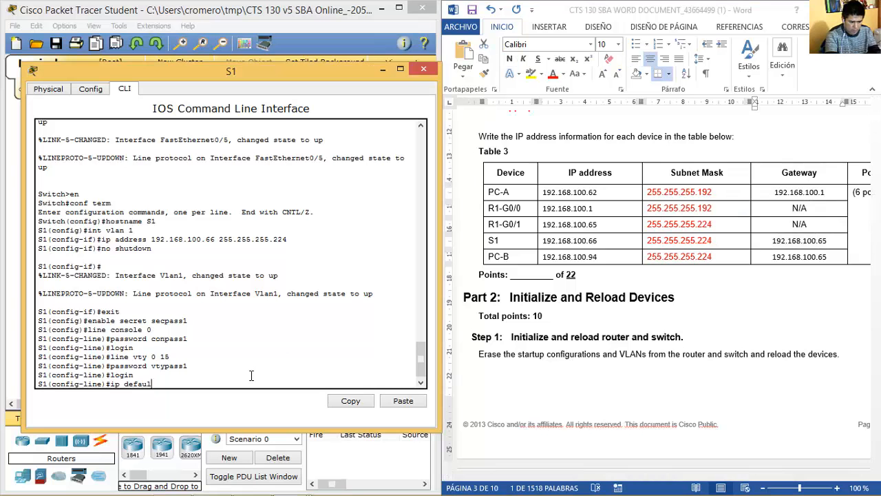
pyautogui.write('exit')
pyautogui.press('Return')
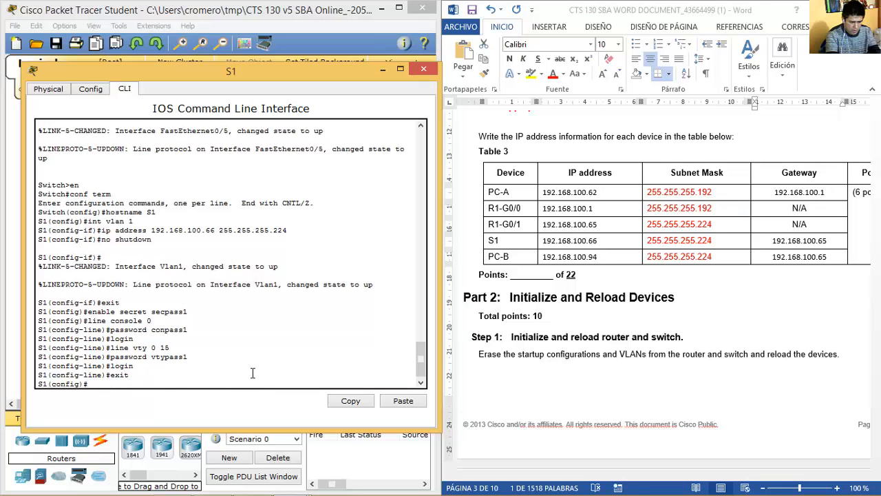
pyautogui.write('ip defau')
pyautogui.press('Tab')
pyautogui.write('192')
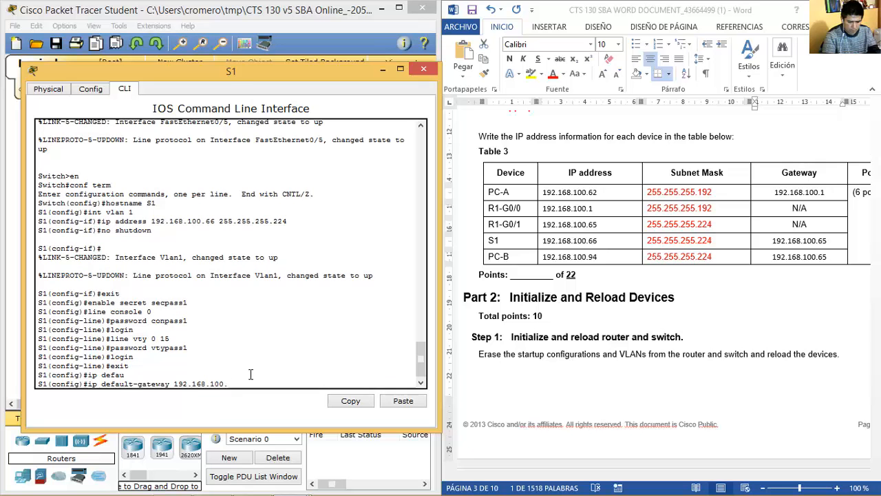
pyautogui.write('.168.100.65')
pyautogui.press('Return')
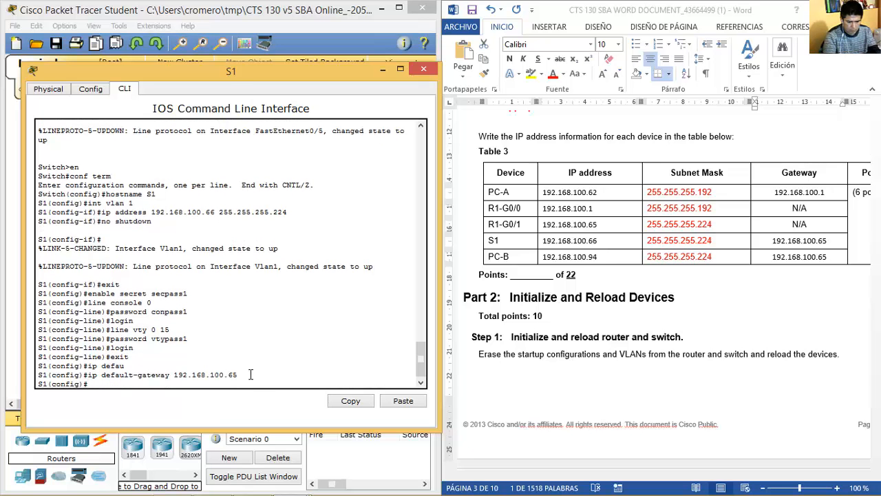
# Scroll the lab document down to the Verify network connectivity section.
pyautogui.click(756, 282)
pyautogui.scroll(-10, 756, 281)
pyautogui.scroll(-5, 757, 282)
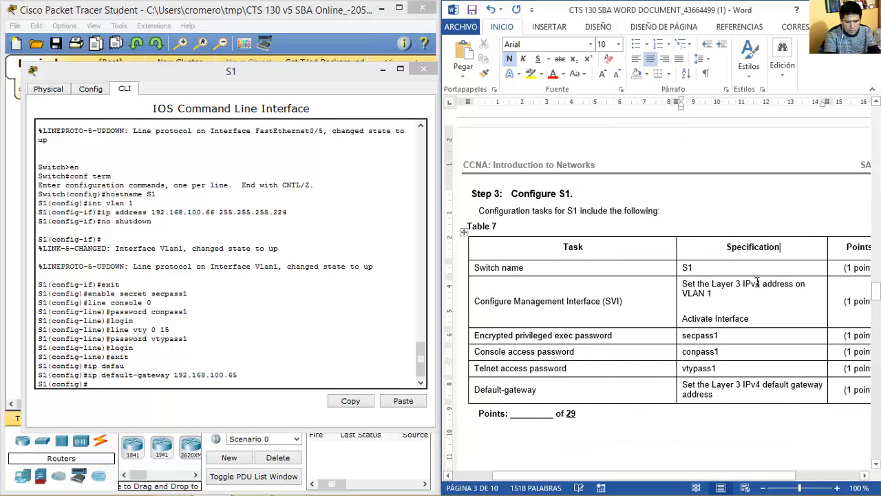
pyautogui.scroll(-6, 758, 282)
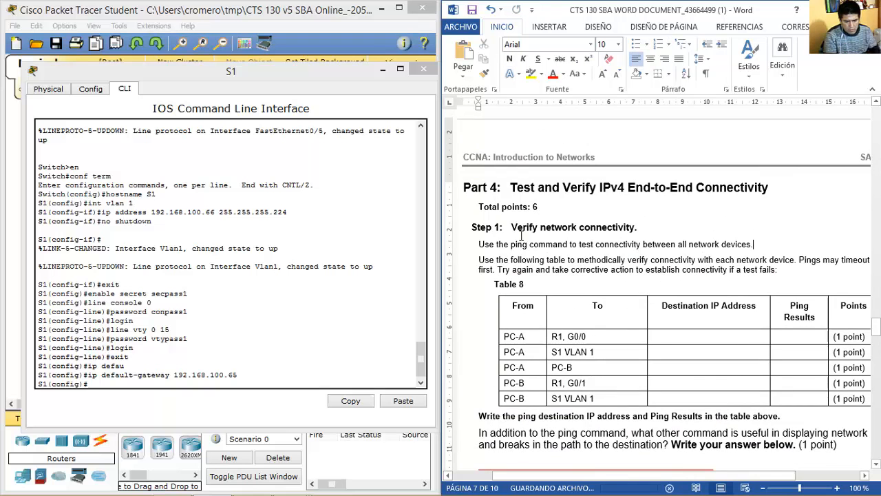
pyautogui.moveTo(512, 227); pyautogui.dragTo(612, 234)
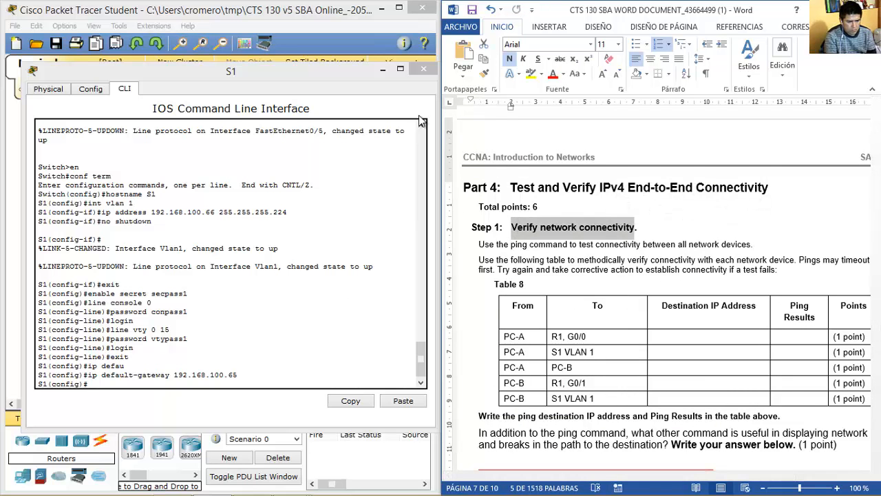
# Close S1's window and display the Part 4 Step 1 activity instructions.
pyautogui.click(422, 72)
pyautogui.moveTo(305, 485)
pyautogui.click(236, 345)
pyautogui.scroll(-5, 872, 303)
pyautogui.click(851, 482)
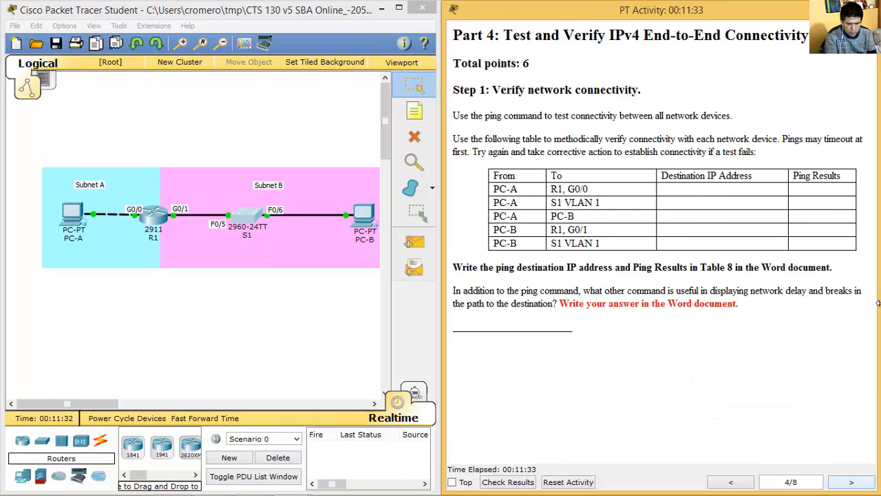
pyautogui.moveTo(498, 92); pyautogui.dragTo(659, 117)
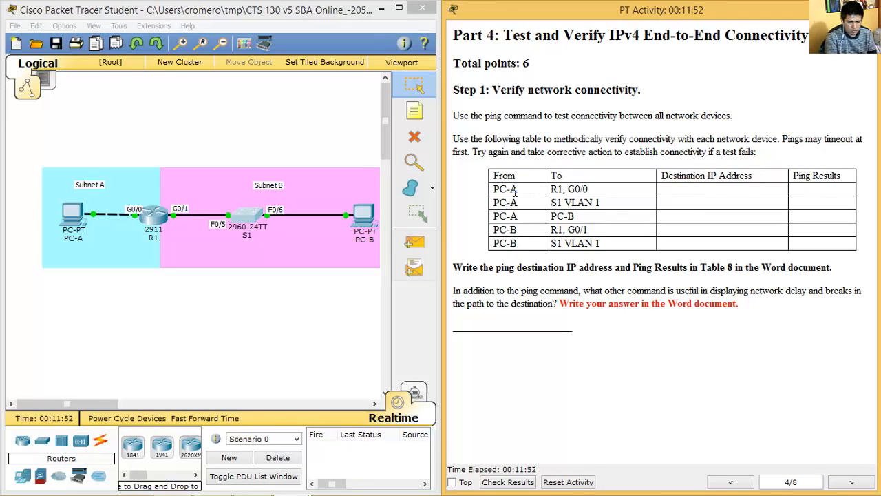
# From PC-A's command prompt, ping R1 at 192.168.100.1.
pyautogui.click(72, 215)
pyautogui.moveTo(416, 86); pyautogui.dragTo(202, 64)
pyautogui.click(297, 148)
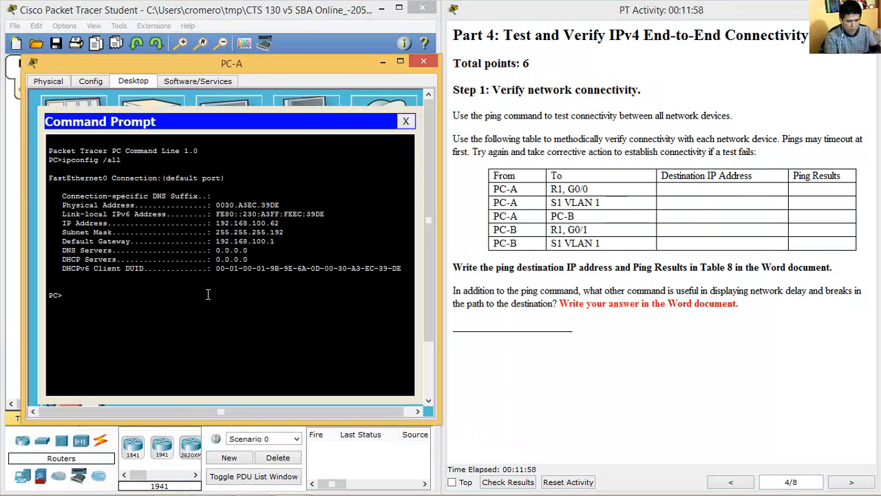
pyautogui.write('ping 192.168.')
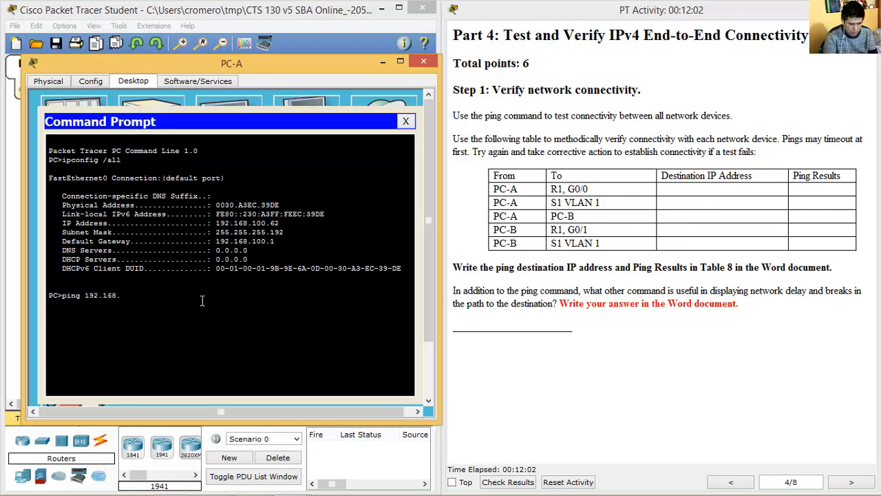
pyautogui.write('100.1')
pyautogui.press('Return')
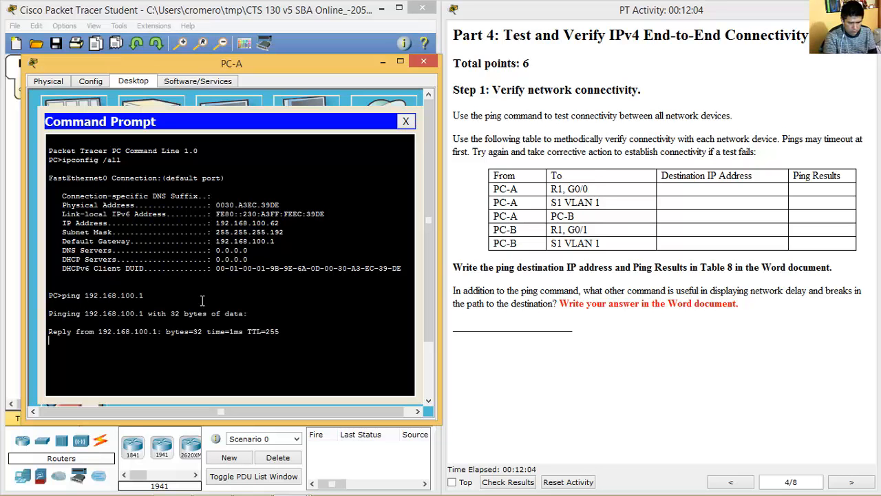
# Record 'Sucessfull' as the PC-A to R1 G0/0 ping result in Table 8.
pyautogui.click(212, 482)
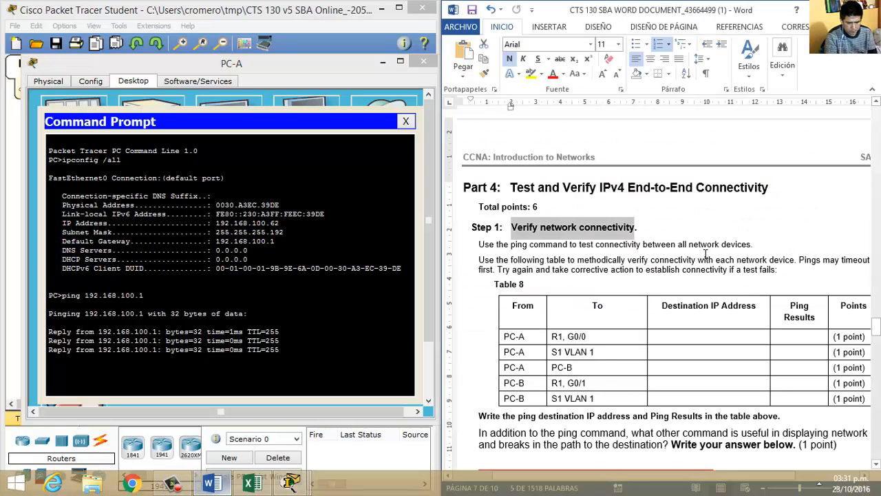
pyautogui.click(703, 335)
pyautogui.write('Sucessfull')
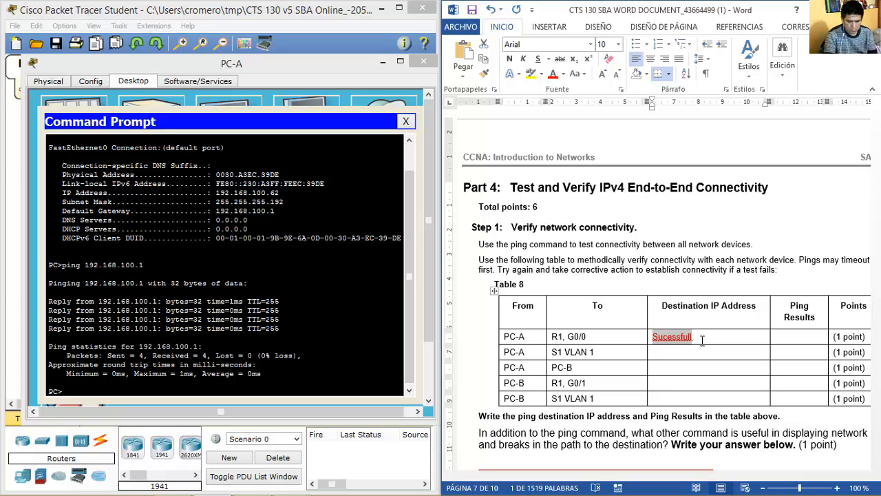
pyautogui.click(702, 336)
pyautogui.click(787, 336)
pyautogui.write('Sucessfull')
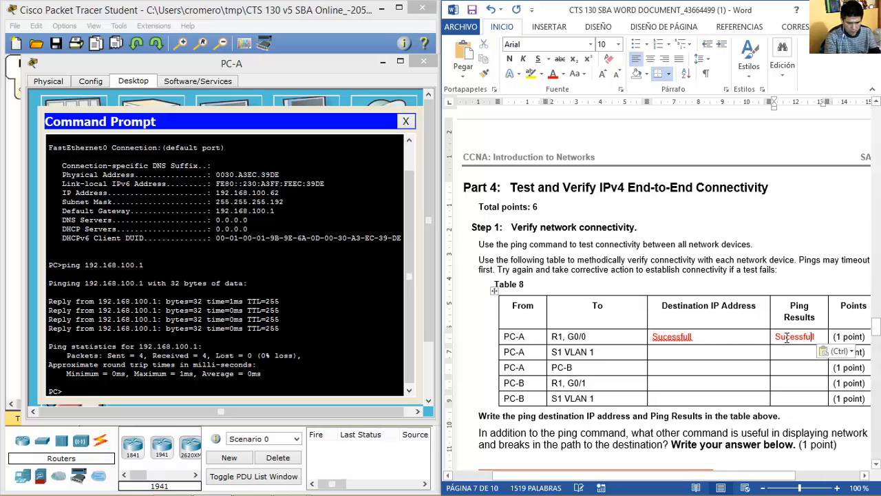
pyautogui.moveTo(694, 336); pyautogui.dragTo(653, 335)
# Fill Table 8's destination IPs with 192.168.100.65, 192.168.100.66 and 192.168.100.94.
pyautogui.write('192.168.100.1')
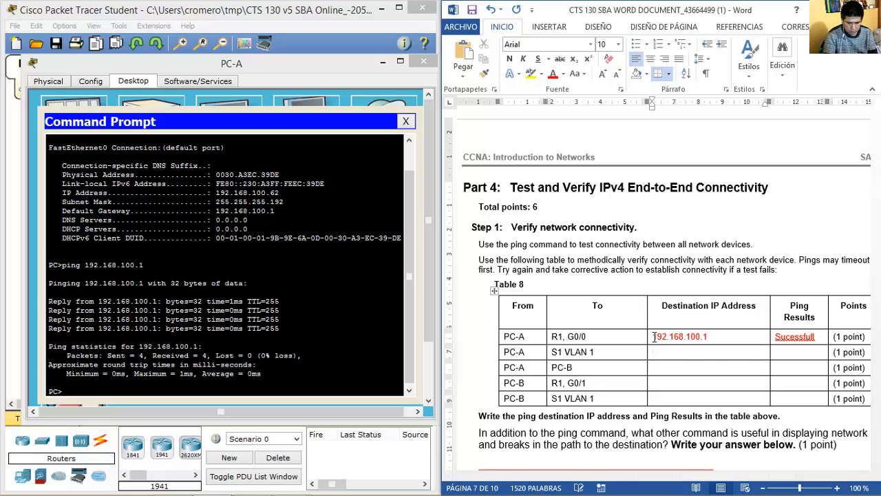
pyautogui.scroll(20, 654, 336)
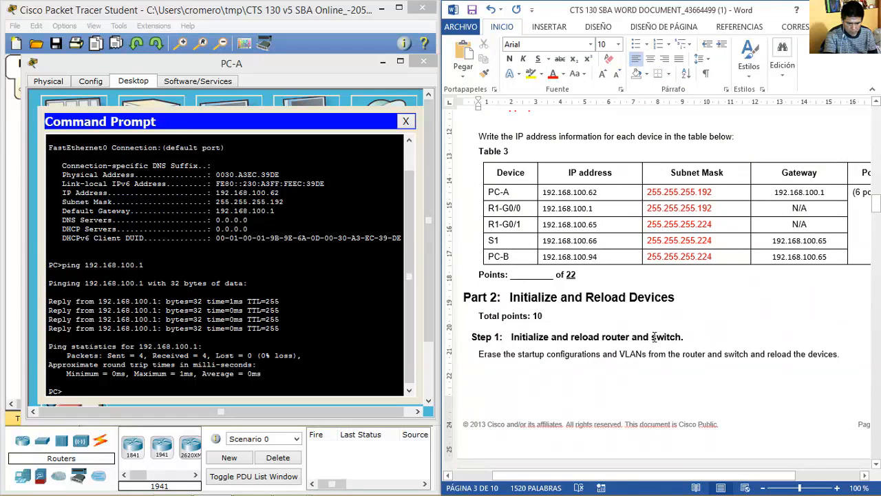
pyautogui.scroll(-20, 654, 336)
pyautogui.click(678, 329)
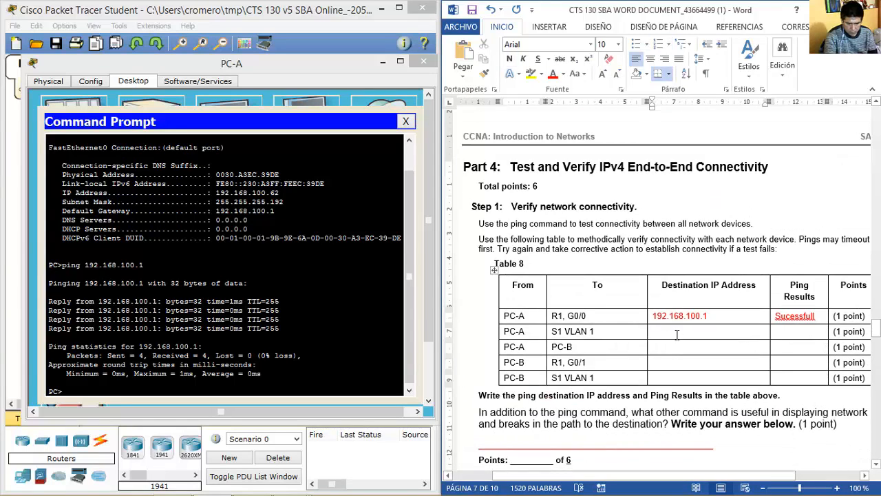
pyautogui.click(671, 362)
pyautogui.write('192.168.100.65')
pyautogui.press('Down')
pyautogui.write('192.168.1')
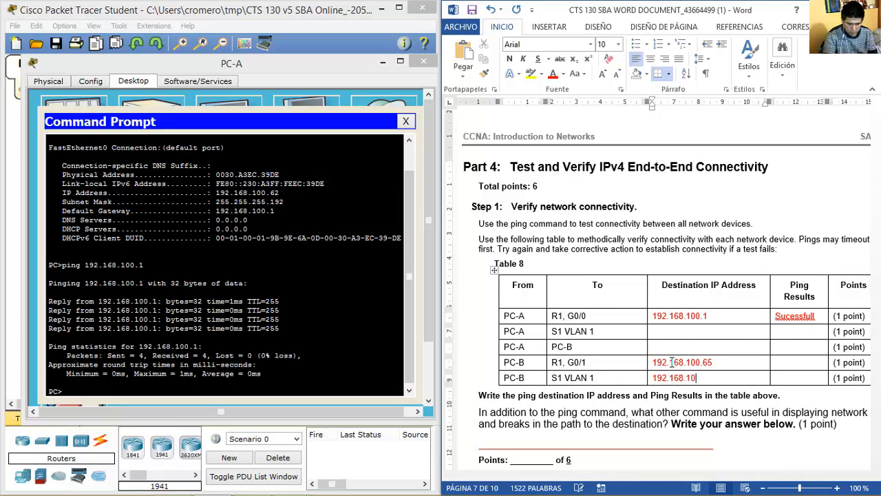
pyautogui.write('00.66')
pyautogui.click(665, 347)
pyautogui.write('192.168.100.')
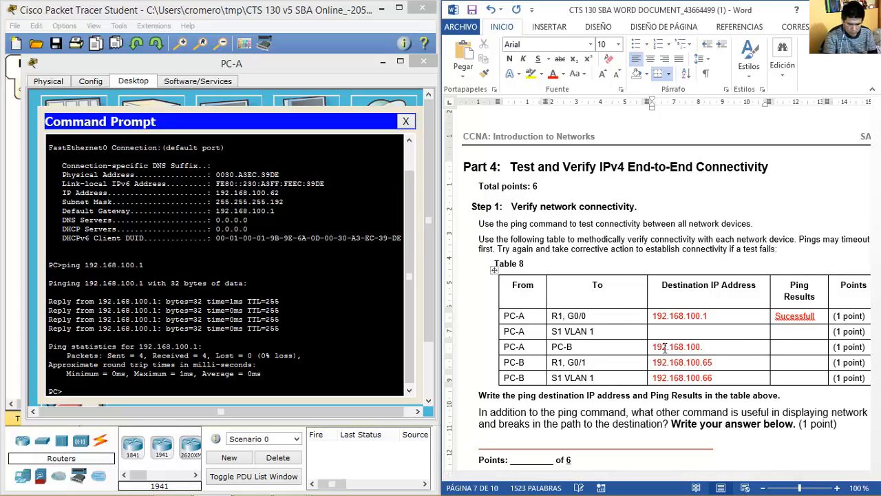
pyautogui.write('94')
pyautogui.write('192.168.100.66')
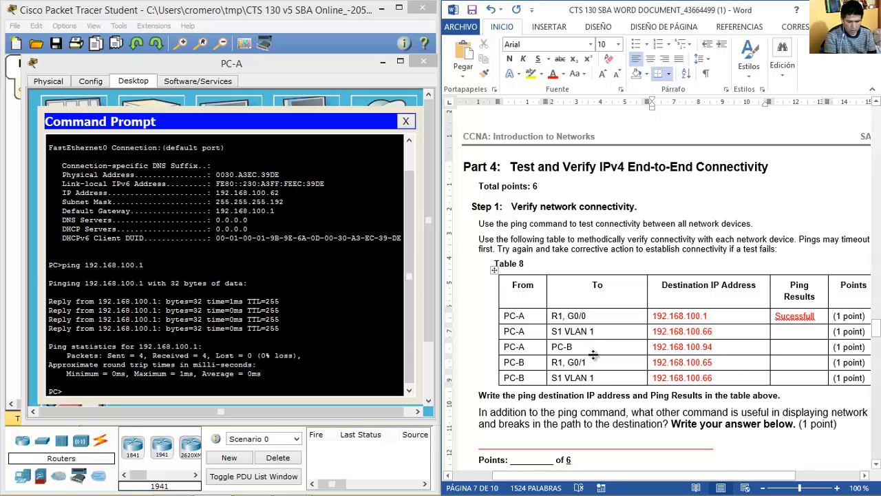
# Ping S1 at 192.168.100.66 from PC-A's command prompt.
pyautogui.click(369, 393)
pyautogui.press('Up')
pyautogui.press('BackSpace')
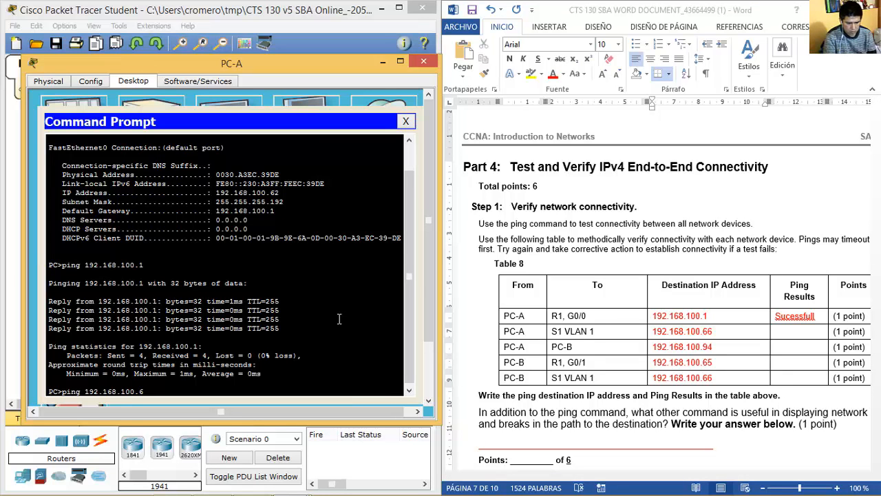
pyautogui.press('Return')
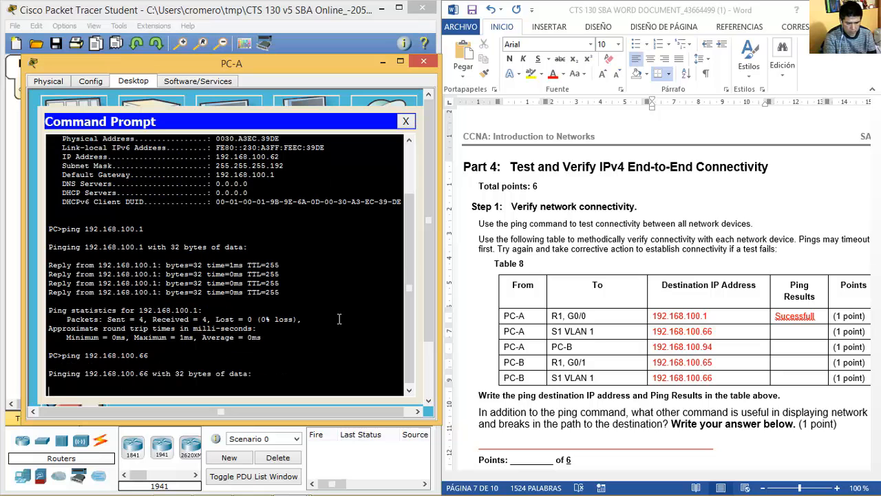
# Re-run the ping to 192.168.100.66 and record 'Sucessfull' for S1 VLAN 1 in Table 8.
pyautogui.click(819, 318)
pyautogui.moveTo(819, 318); pyautogui.dragTo(775, 318)
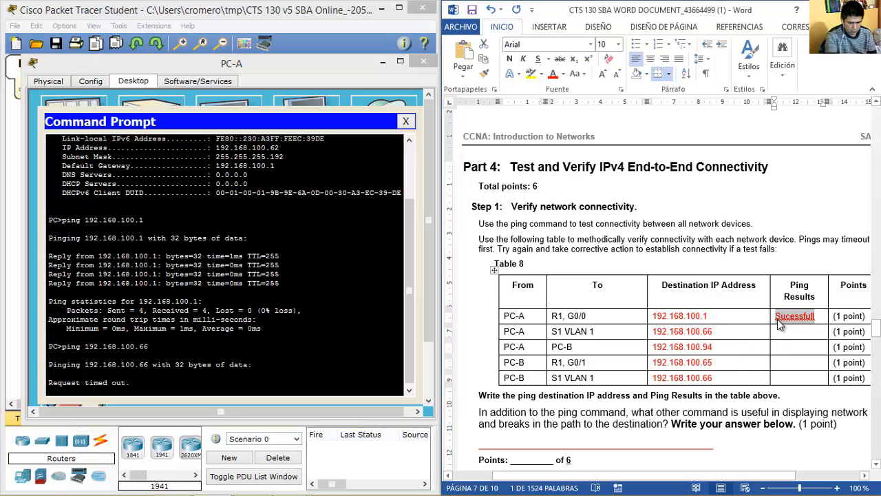
pyautogui.click(336, 321)
pyautogui.press('Up')
pyautogui.press('Return')
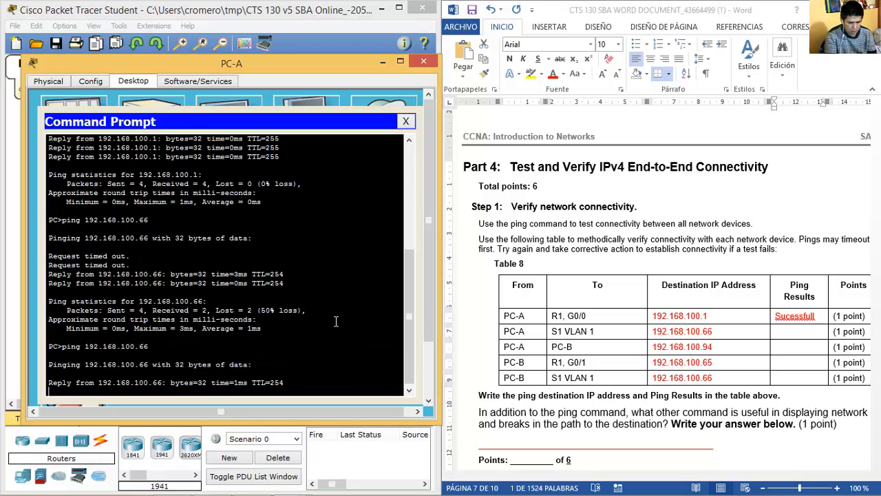
pyautogui.click(803, 334)
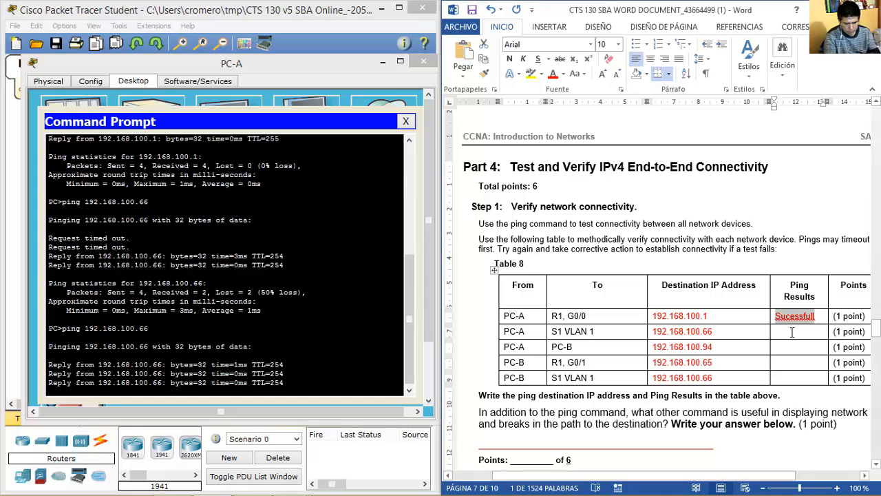
pyautogui.write('Sucessfull')
# Ping PC-B at 192.168.100.94 from PC-A.
pyautogui.click(265, 353)
pyautogui.press('Up')
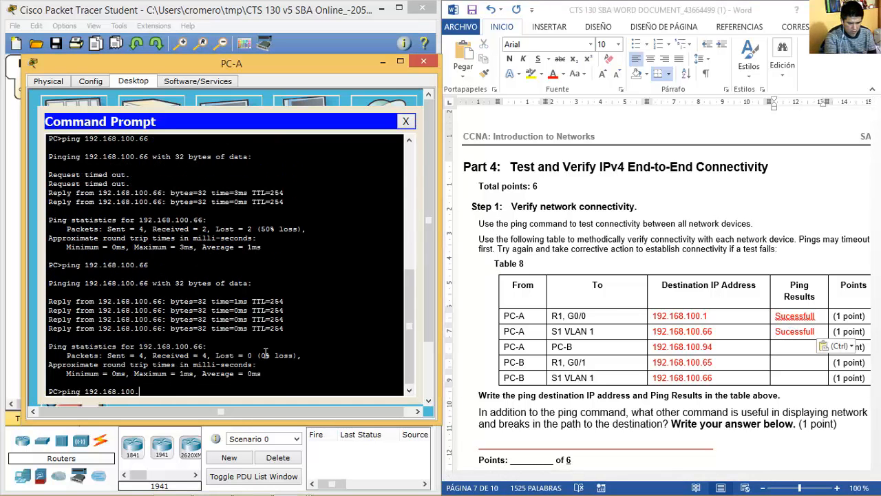
pyautogui.write('94')
pyautogui.press('Return')
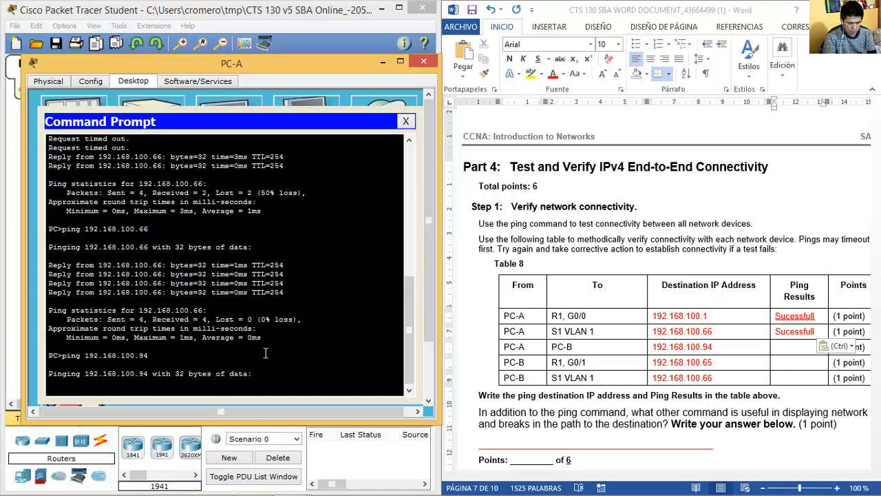
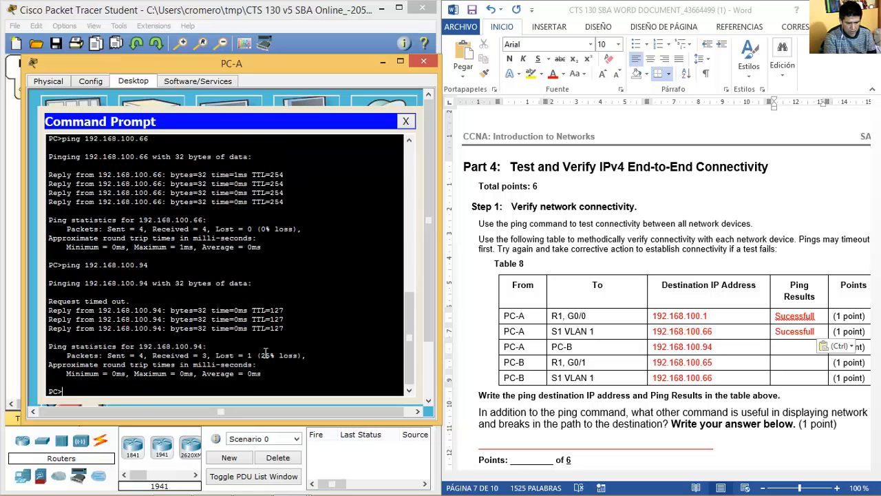
# Rerun the ping to 192.168.100.94 and record 'Sucessfull' for PC-A to PC-B in Table 8.
pyautogui.press('Up')
pyautogui.press('Return')
pyautogui.click(797, 346)
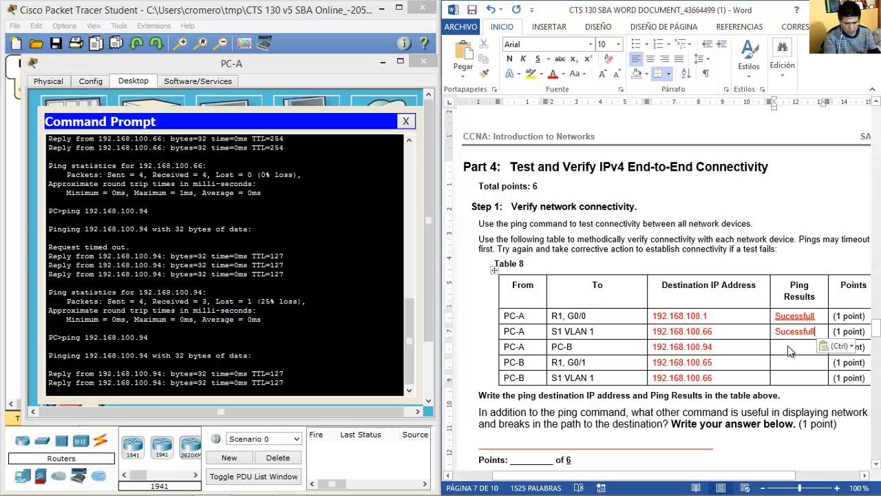
pyautogui.write('Sucessfull')
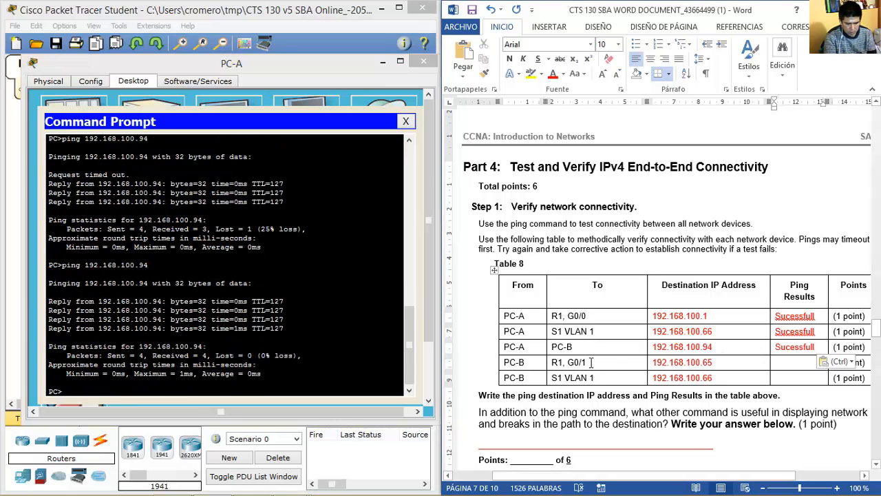
# Ping R1 G0/1 at 192.168.100.65 and record 'Sucessfull' for the PC-B to R1, G0/1 row.
pyautogui.click(341, 340)
pyautogui.press('Up')
pyautogui.press('BackSpace')
pyautogui.press('BackSpace')
pyautogui.write('65')
pyautogui.press('Return')
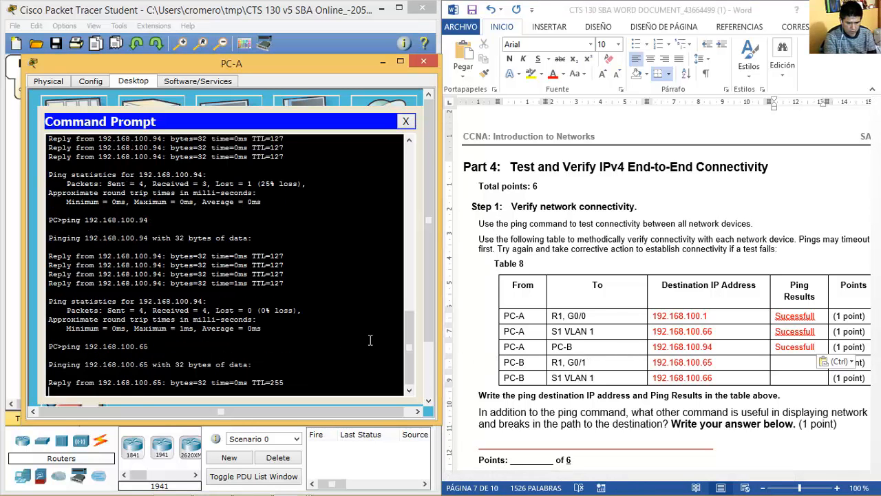
pyautogui.click(779, 363)
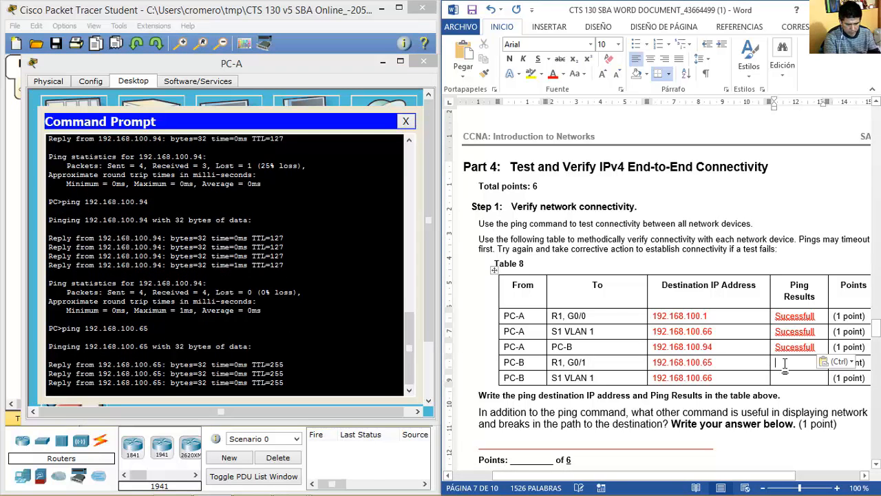
pyautogui.write('Sucessfull')
# Close PC-A's window to return to the topology.
pyautogui.click(252, 348)
pyautogui.press('Up')
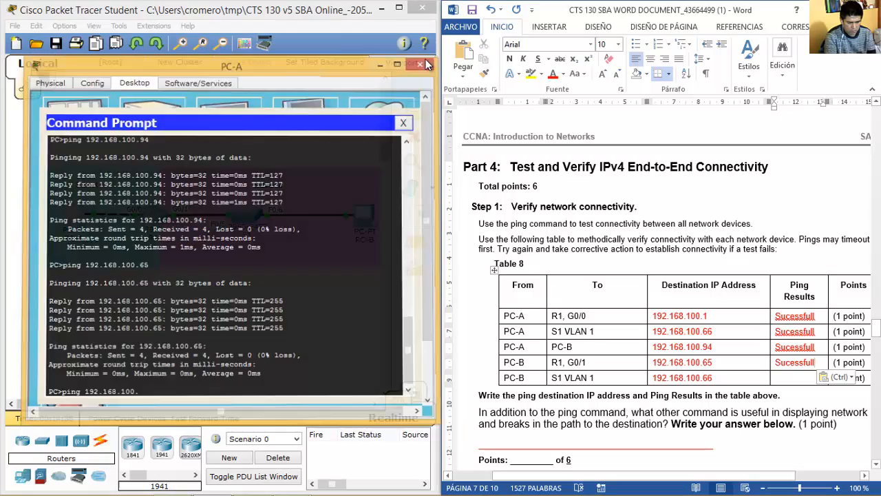
pyautogui.click(406, 119)
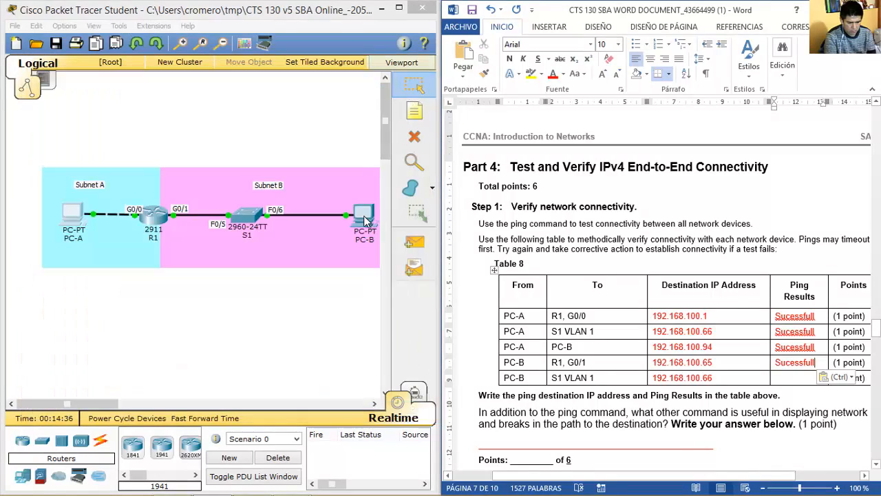
# From PC-B's command prompt, ping R1 G0/1 at 192.168.100.65.
pyautogui.click(365, 223)
pyautogui.moveTo(423, 81); pyautogui.dragTo(152, 77)
pyautogui.click(313, 146)
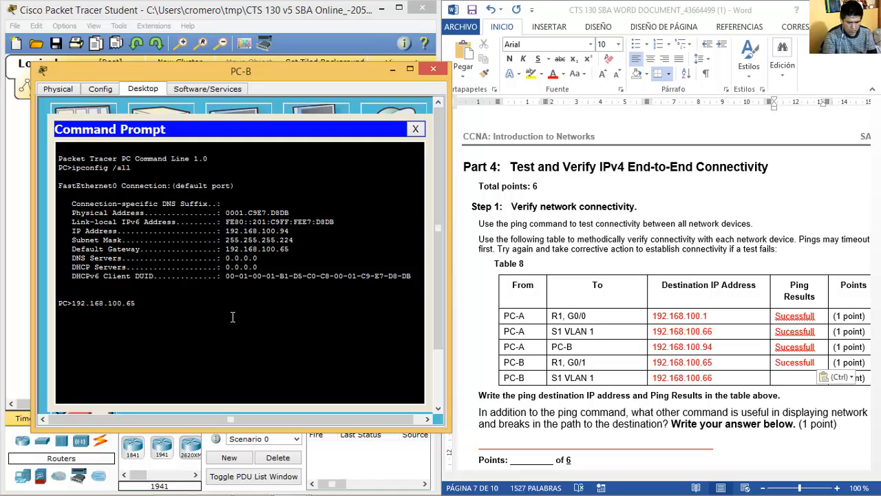
pyautogui.write('ping')
pyautogui.click(652, 365)
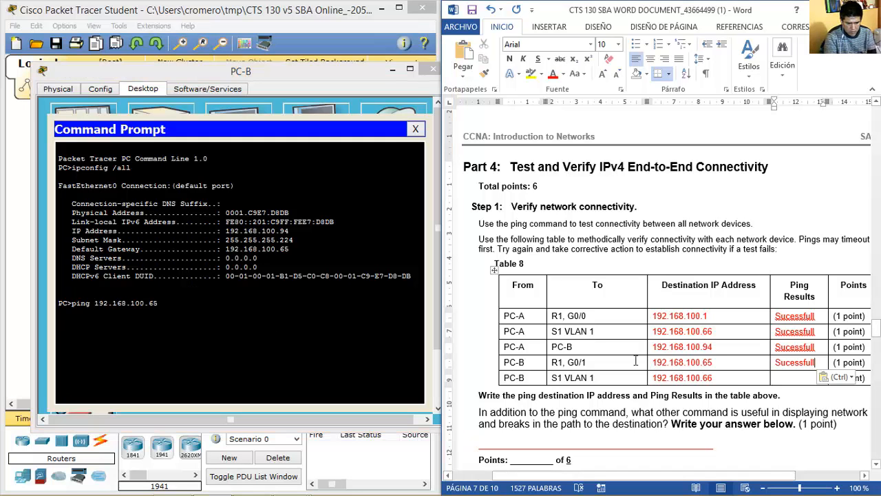
pyautogui.moveTo(506, 363); pyautogui.dragTo(722, 363)
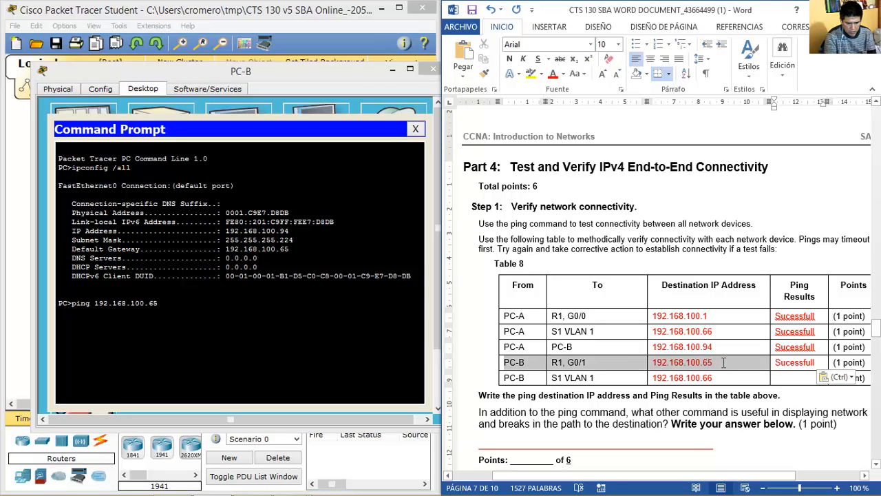
pyautogui.click(255, 323)
pyautogui.press('Return')
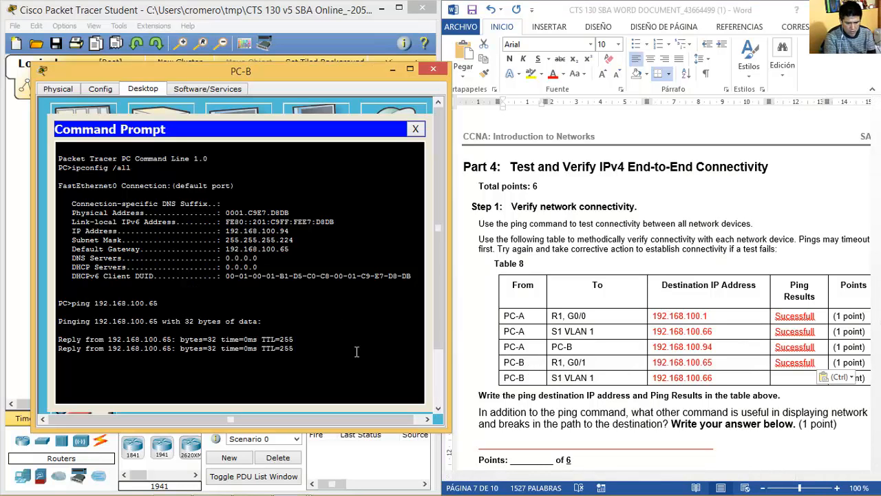
# Ping S1 at 192.168.100.66 and record 'Sucessfull' for the PC-B to S1 VLAN 1 row.
pyautogui.press('Up')
pyautogui.press('BackSpace')
pyautogui.write('66')
pyautogui.press('Return')
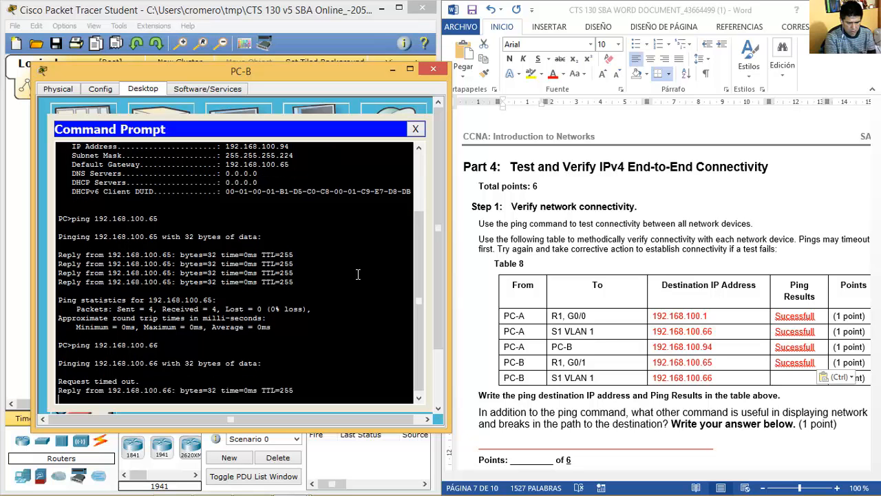
pyautogui.press('Up')
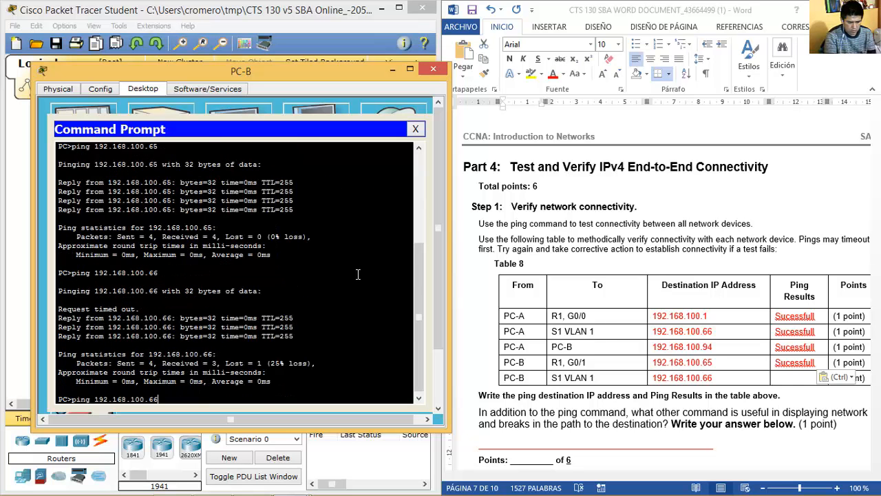
pyautogui.press('Return')
pyautogui.click(790, 379)
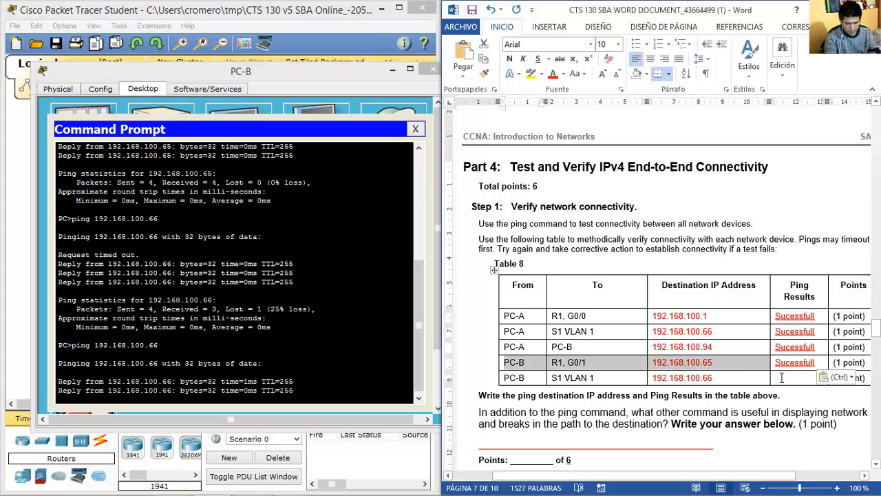
pyautogui.click(790, 379)
pyautogui.write('Sucessfull')
# Answer the other-diagnostic-command question with 'tracert'.
pyautogui.moveTo(632, 413); pyautogui.dragTo(510, 424)
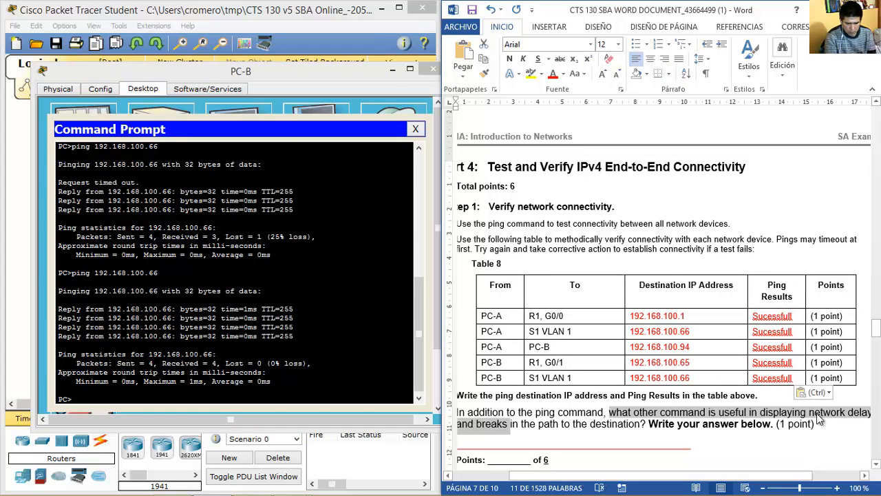
pyautogui.click(816, 421)
pyautogui.moveTo(612, 412); pyautogui.dragTo(639, 425)
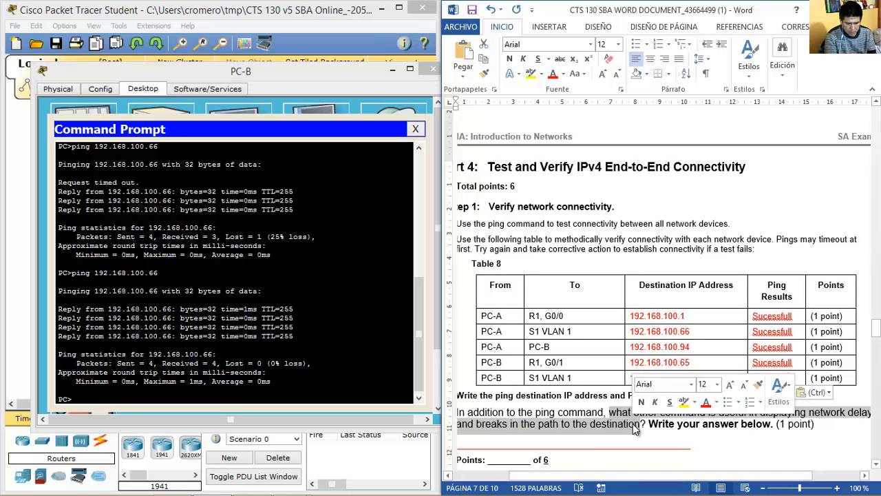
pyautogui.click(578, 444)
pyautogui.write('tracer')
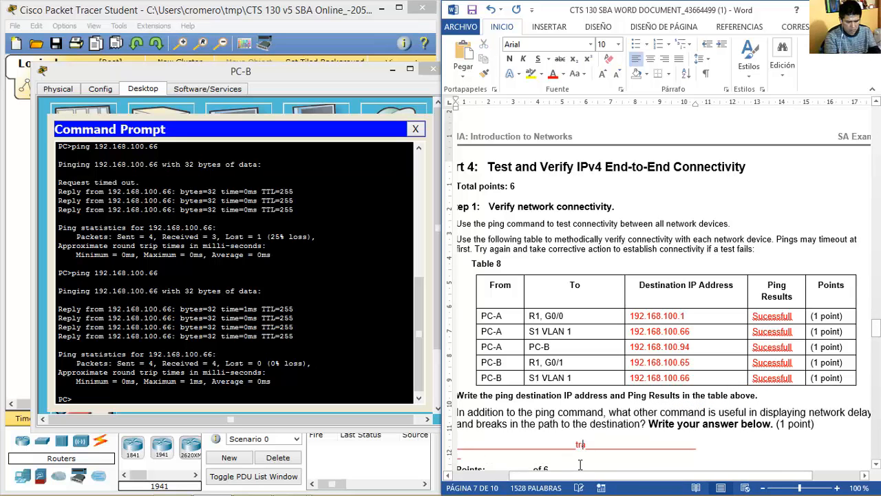
# Close PC-B's window and scroll Word down to the Part 5 heading.
pyautogui.click(307, 380)
pyautogui.click(633, 332)
pyautogui.press('pagedown')
pyautogui.press('pagedown')
pyautogui.click(433, 70)
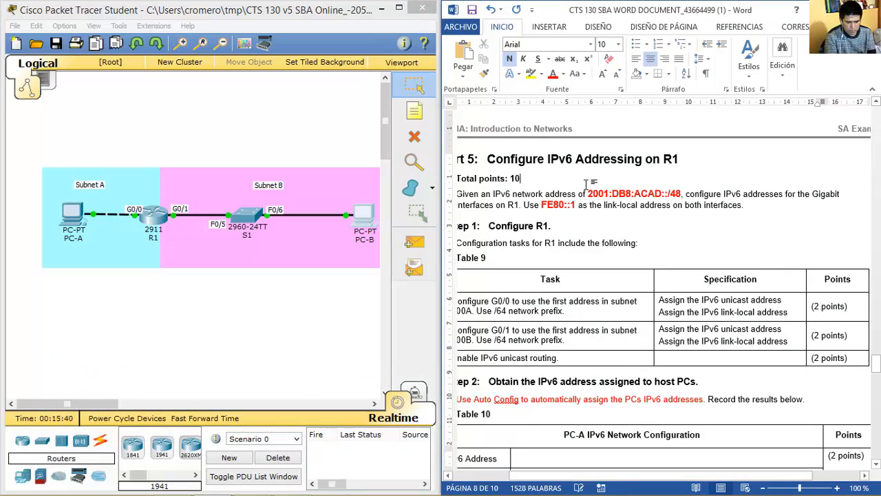
pyautogui.click(564, 177)
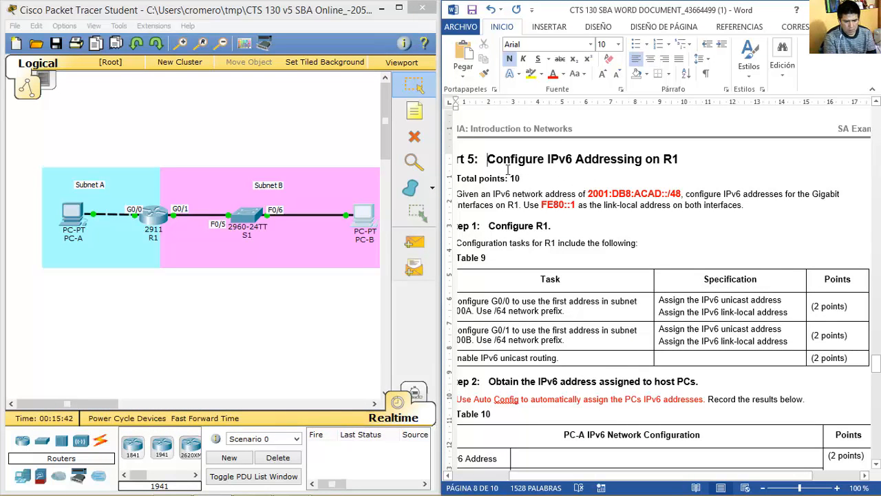
pyautogui.moveTo(487, 159); pyautogui.dragTo(554, 227)
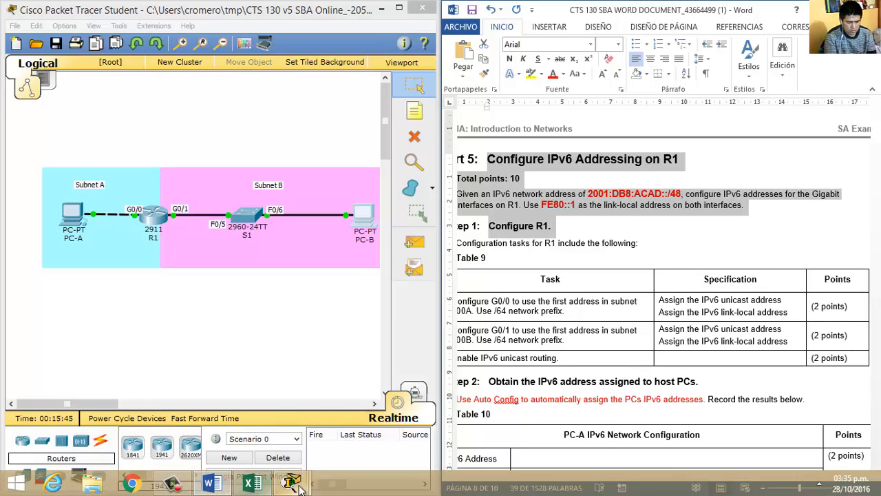
# Check page 5 of 8 of the PT Activity instructions.
pyautogui.moveTo(287, 486)
pyautogui.click(221, 406)
pyautogui.click(851, 482)
pyautogui.moveTo(872, 144); pyautogui.dragTo(873, 153)
pyautogui.moveTo(871, 166); pyautogui.dragTo(873, 195)
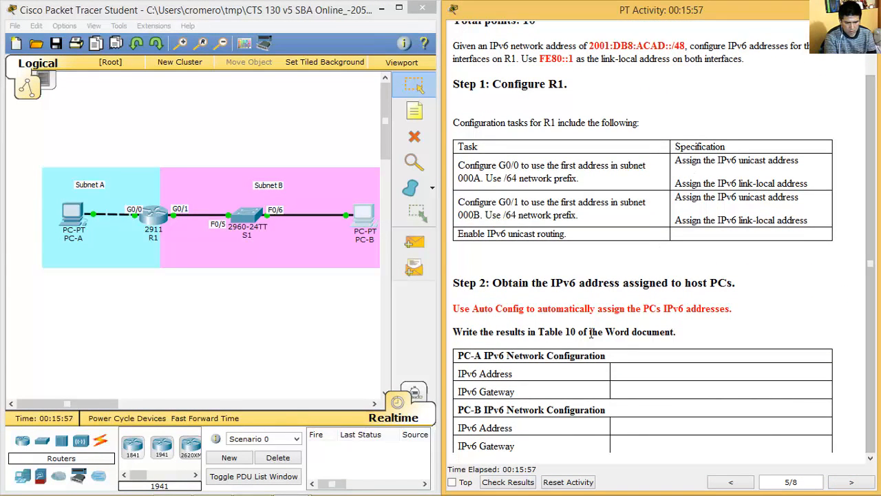
# Return to Word and make its window wider.
pyautogui.hotkey('alt', 'Tab')
pyautogui.scroll(-1, 746, 229)
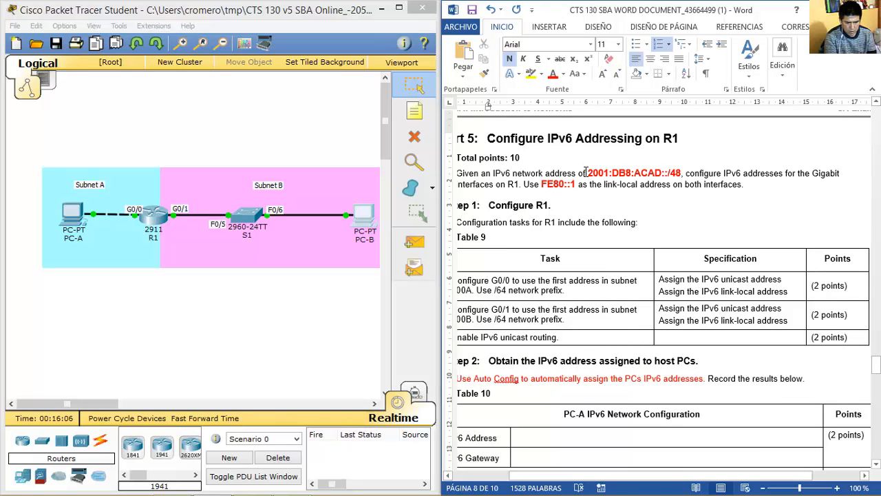
pyautogui.moveTo(442, 206); pyautogui.dragTo(405, 206)
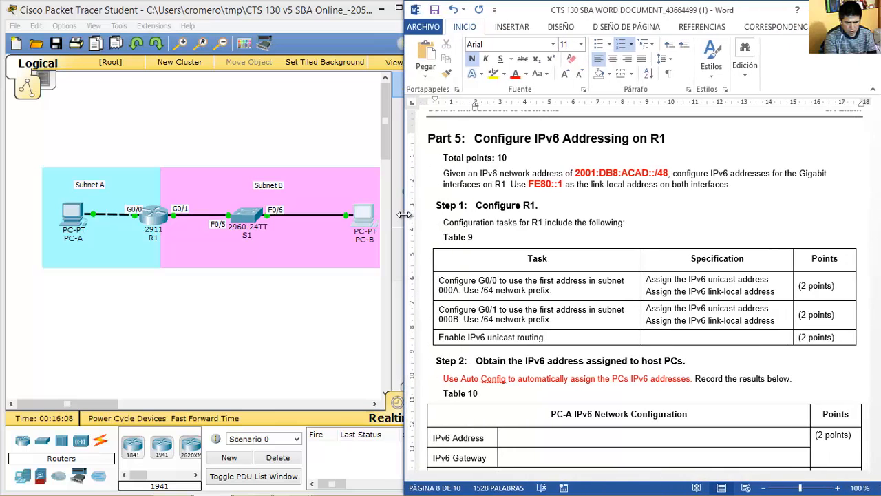
pyautogui.moveTo(444, 174); pyautogui.dragTo(667, 174)
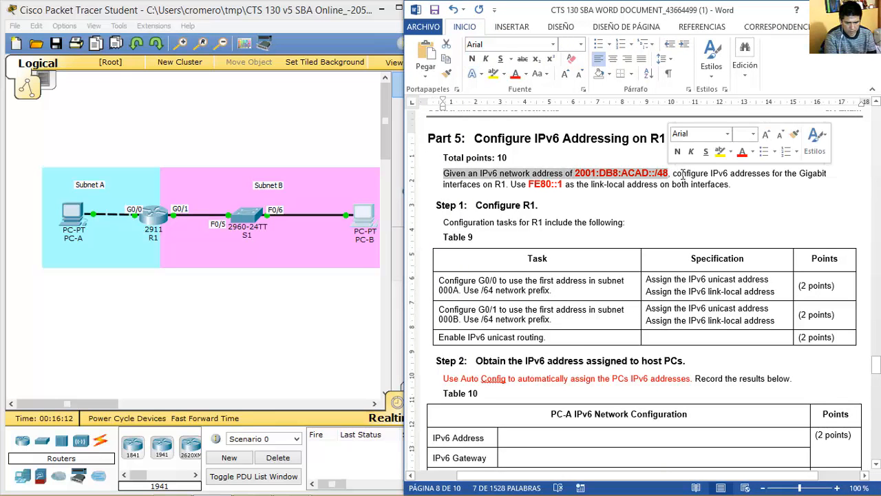
pyautogui.moveTo(672, 174); pyautogui.dragTo(731, 185)
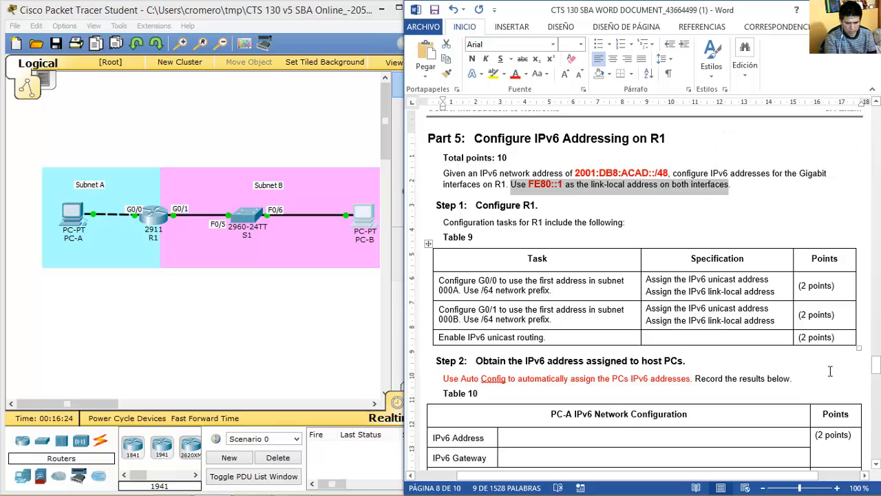
pyautogui.click(877, 465)
pyautogui.click(877, 465)
pyautogui.click(877, 465)
pyautogui.click(877, 465)
pyautogui.click(877, 465)
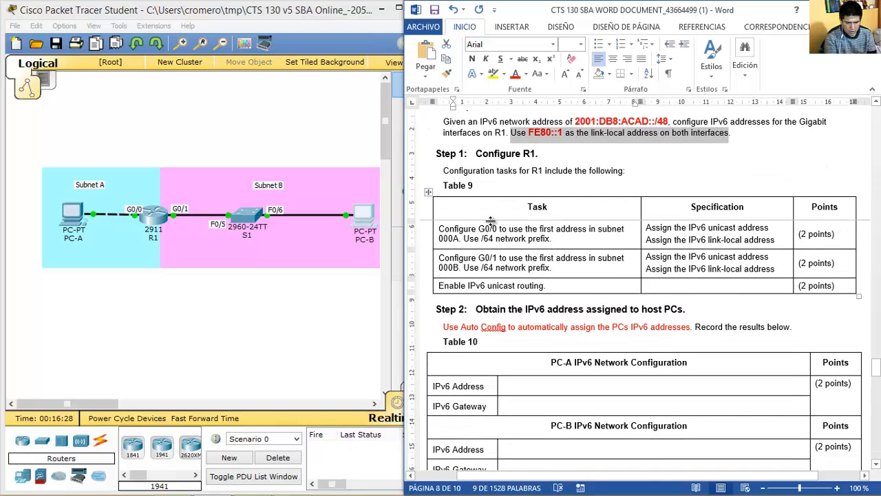
pyautogui.moveTo(574, 121); pyautogui.dragTo(667, 122)
pyautogui.hotkey('ctrl', 'c')
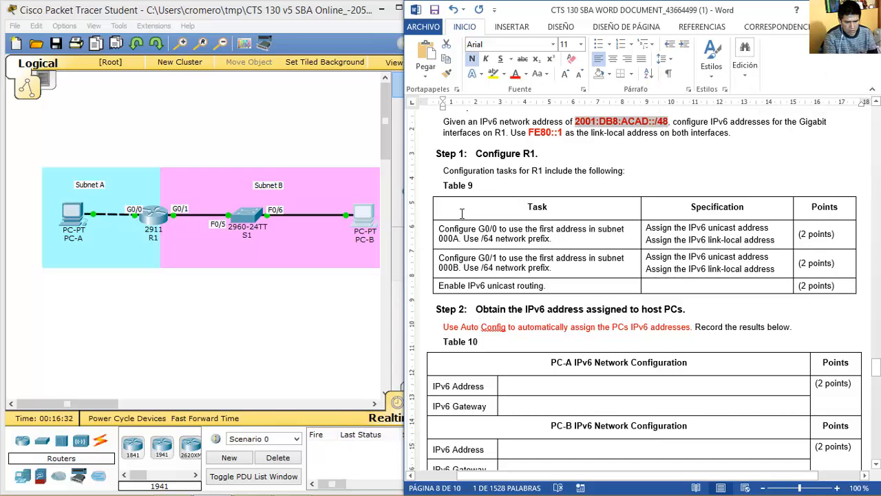
pyautogui.moveTo(440, 232); pyautogui.dragTo(552, 232)
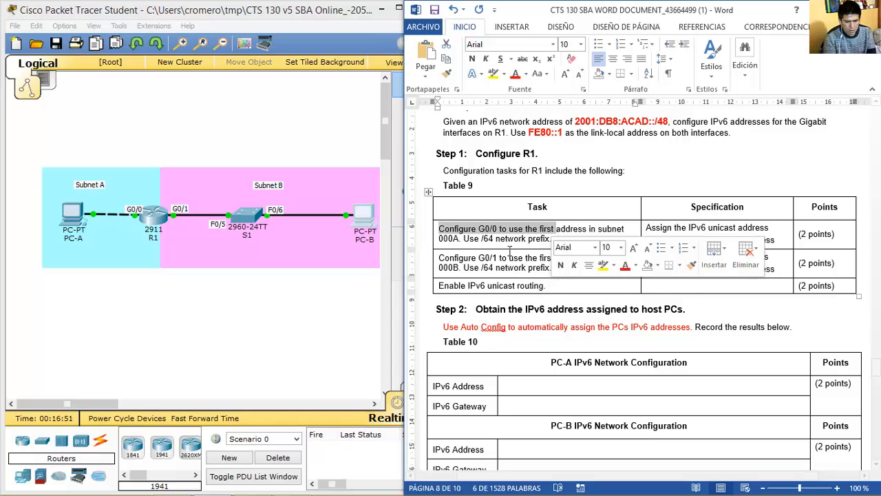
pyautogui.click(490, 239)
pyautogui.moveTo(501, 232); pyautogui.dragTo(463, 239)
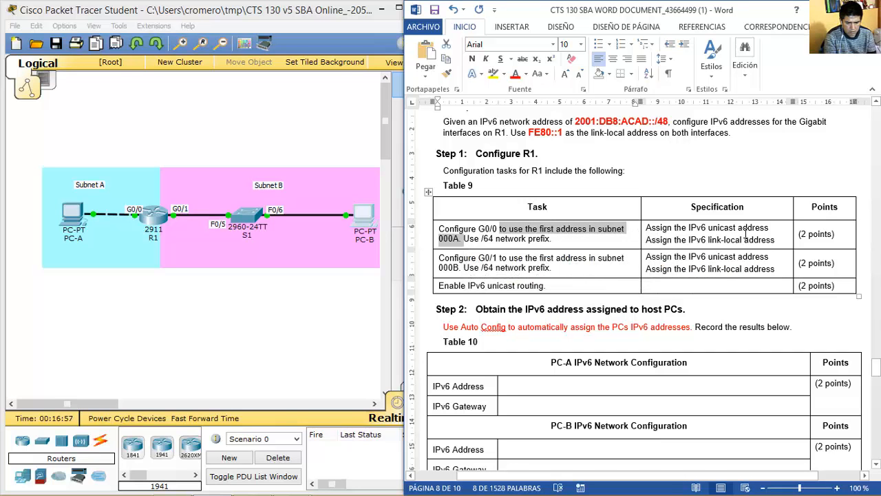
# Specify G0/0 as 2001:DB8:ACAD:000A::1/64 with link-local FE80::1 in Table 9.
pyautogui.click(772, 227)
pyautogui.press('Return')
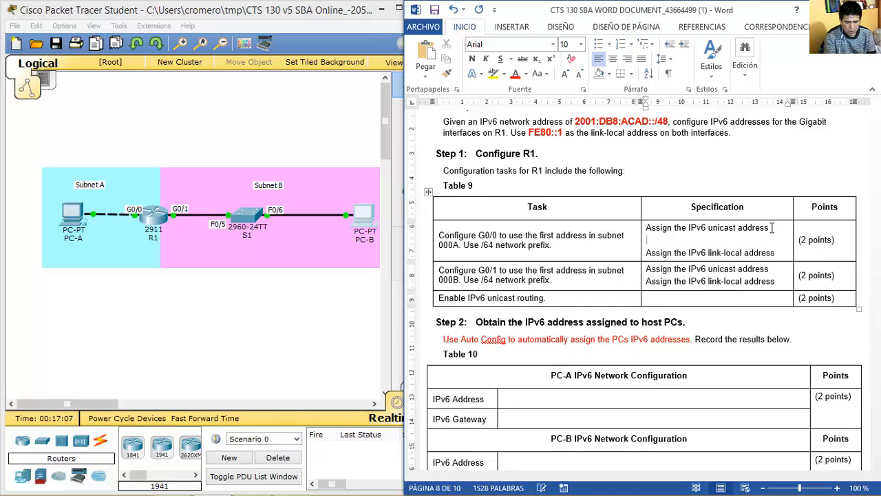
pyautogui.hotkey('ctrl', 'v')
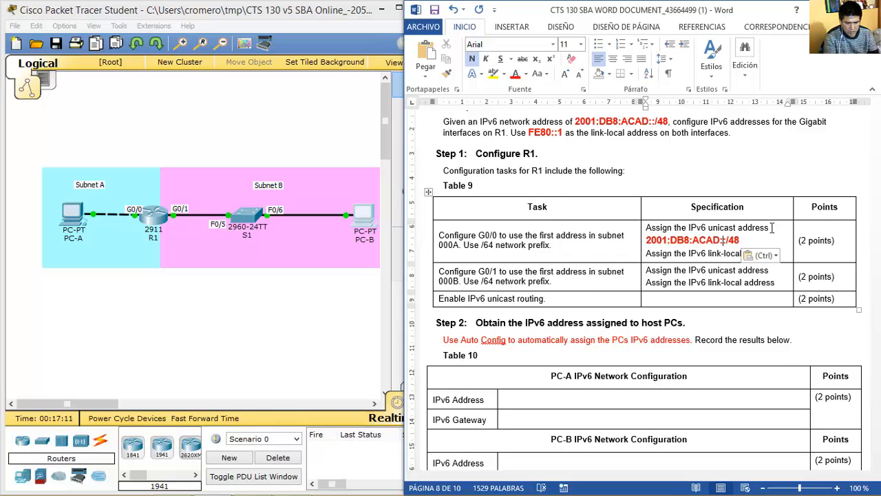
pyautogui.write('000A::1')
pyautogui.press('Delete')
pyautogui.press('BackSpace')
pyautogui.write('64')
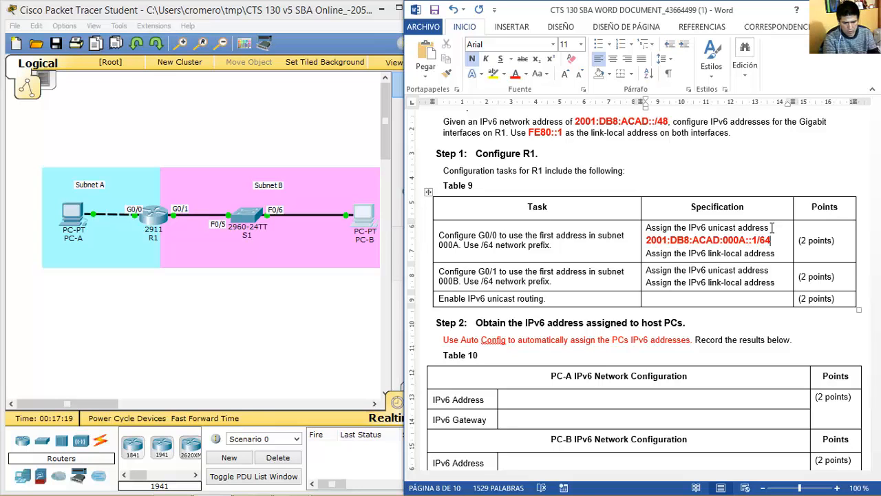
pyautogui.press('Down')
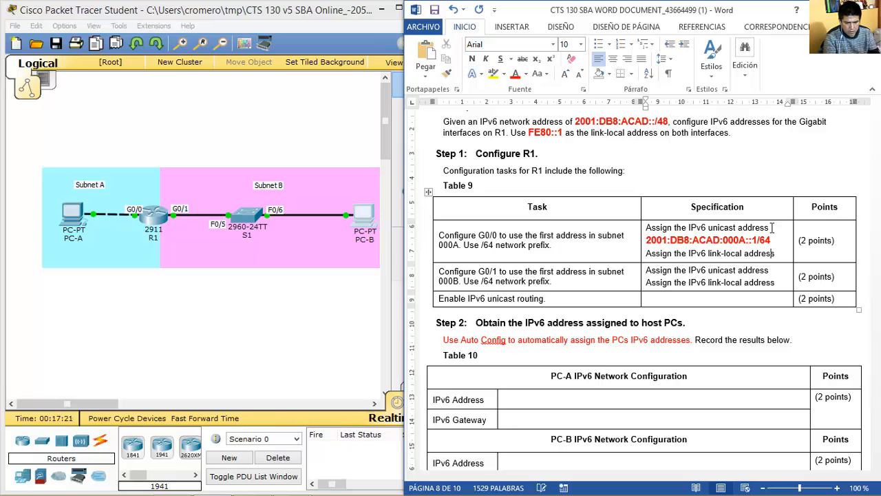
pyautogui.press('Return')
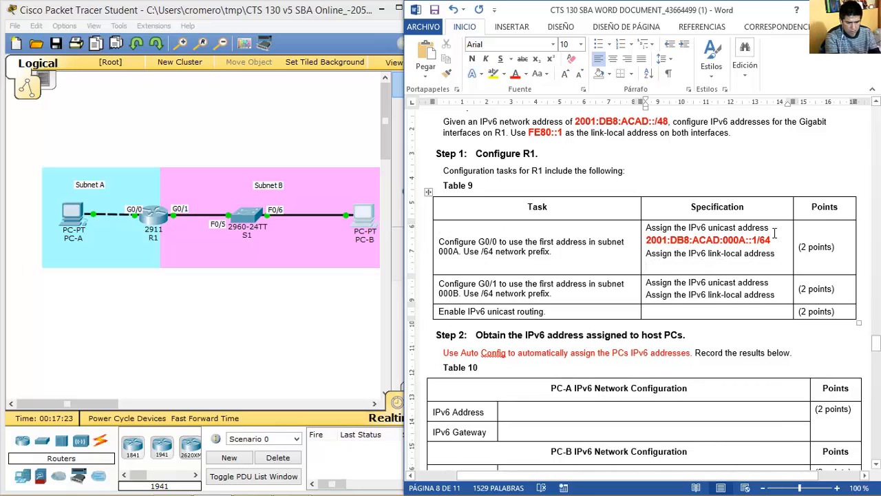
pyautogui.write('FE80::1')
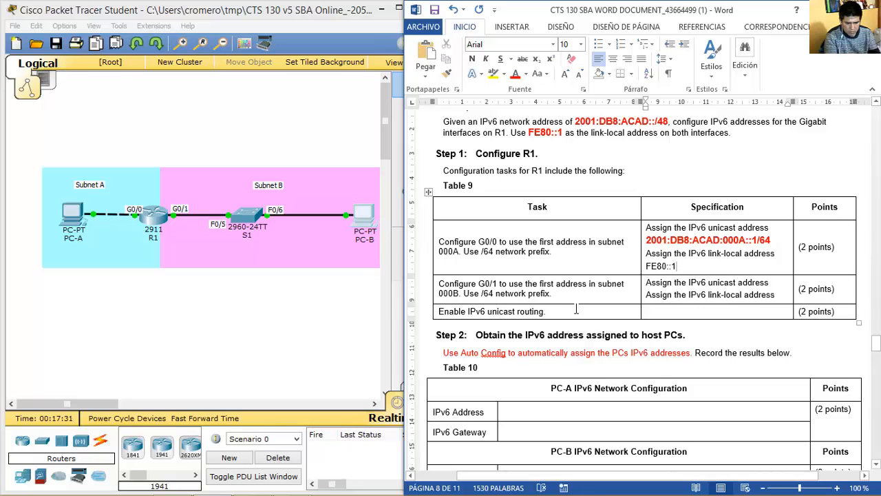
# Specify G0/1 as 2001:DB8:ACAD:000B::1/64 with link-local FE80 address.
pyautogui.moveTo(446, 283); pyautogui.dragTo(460, 295)
pyautogui.click(780, 281)
pyautogui.press('Return')
pyautogui.hotkey('ctrl', 'v')
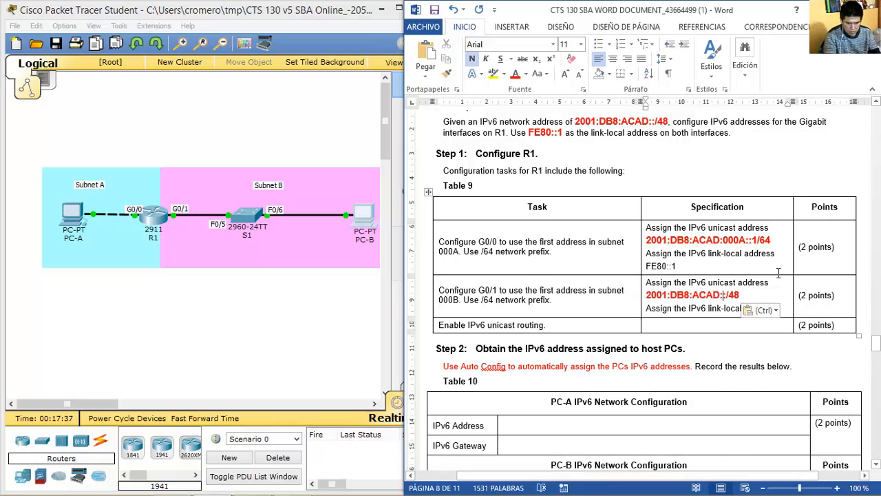
pyautogui.write('000B::1')
pyautogui.press('Right')
pyautogui.press('Right')
pyautogui.press('Right')
pyautogui.press('BackSpace')
pyautogui.press('BackSpace')
pyautogui.write('64')
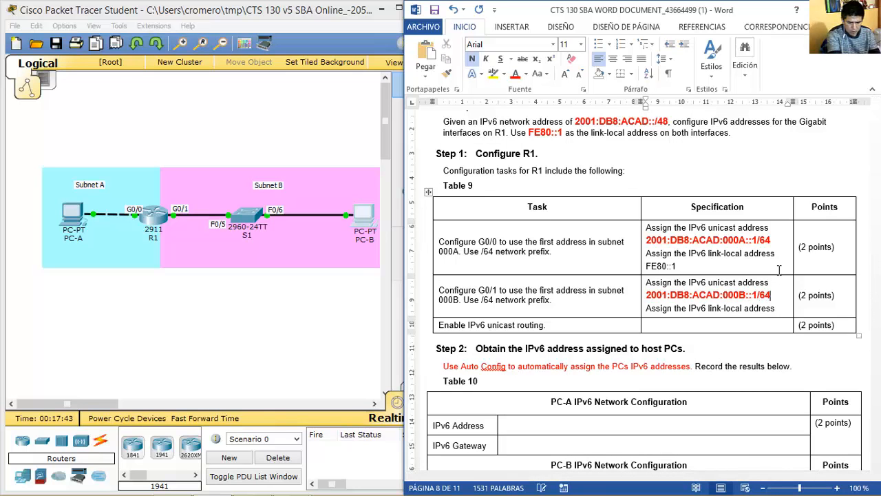
pyautogui.press('Down')
pyautogui.press('Return')
pyautogui.write('FE80::1')
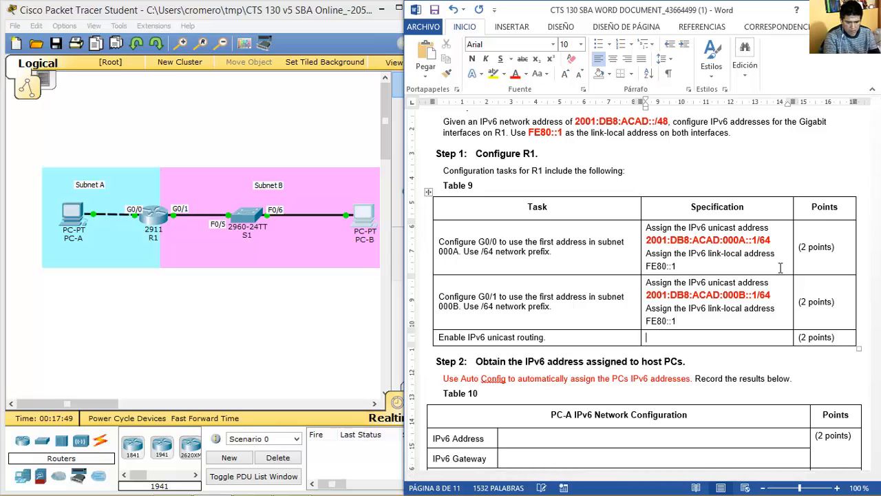
# Enter 'ipv6 unicas-routing' as the unicast routing specification.
pyautogui.click(668, 338)
pyautogui.write('Ipv6 ')
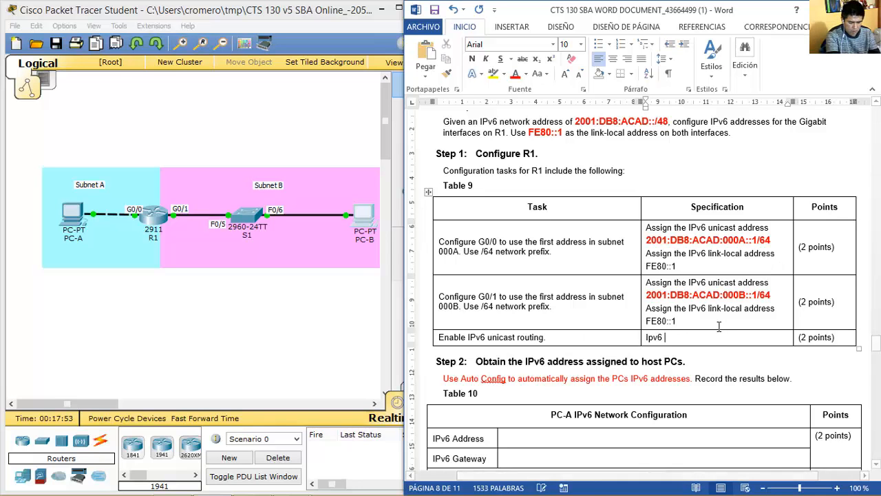
pyautogui.write('unicas-routing')
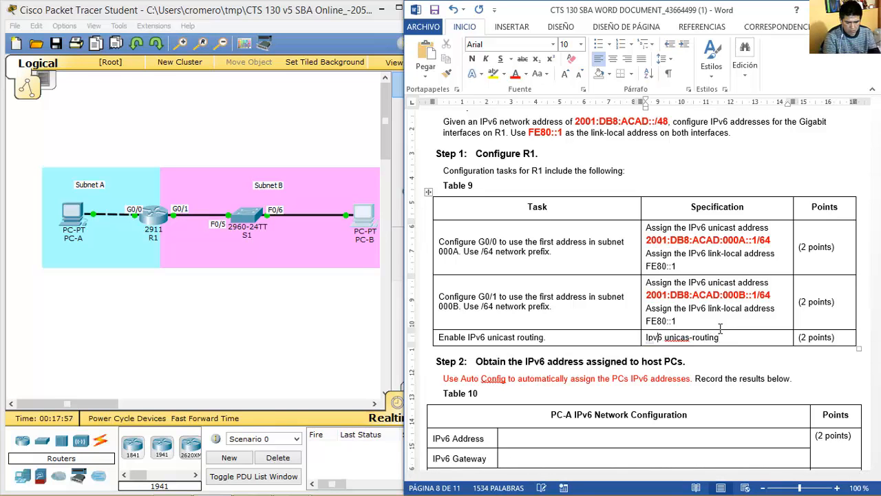
pyautogui.press('BackSpace')
pyautogui.write('i')
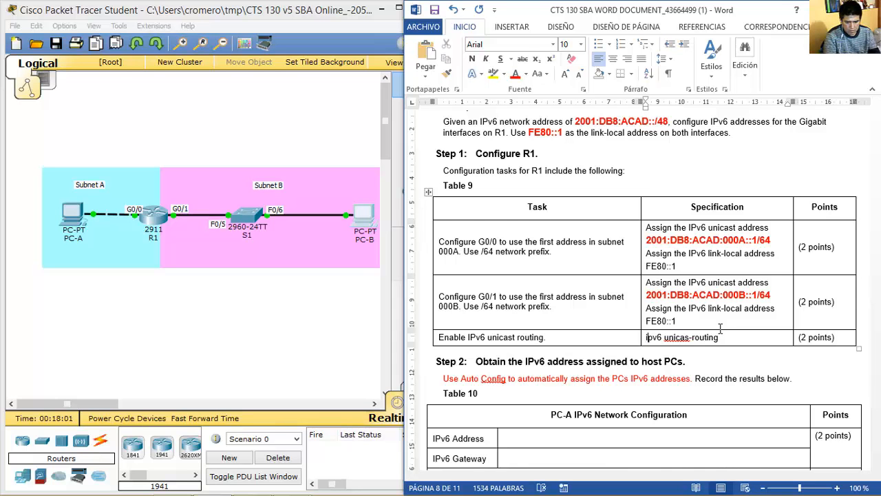
pyautogui.scroll(-2, 721, 328)
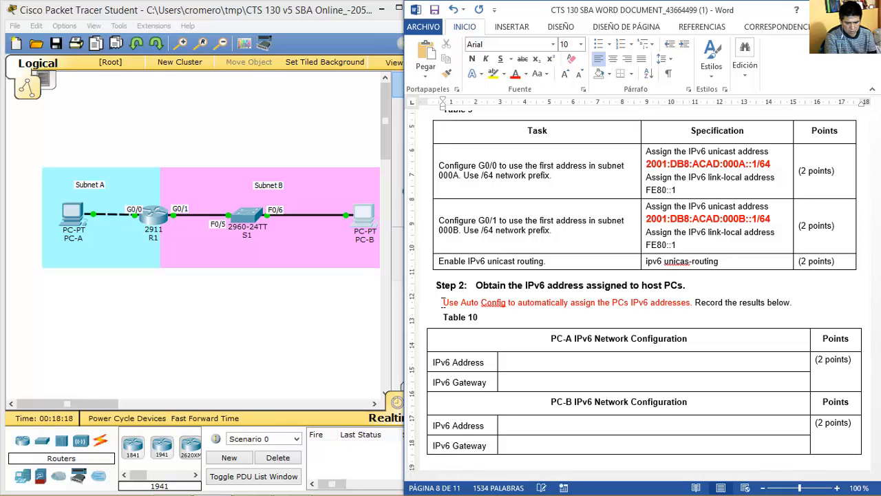
pyautogui.scroll(-4, 442, 306)
pyautogui.scroll(8, 442, 303)
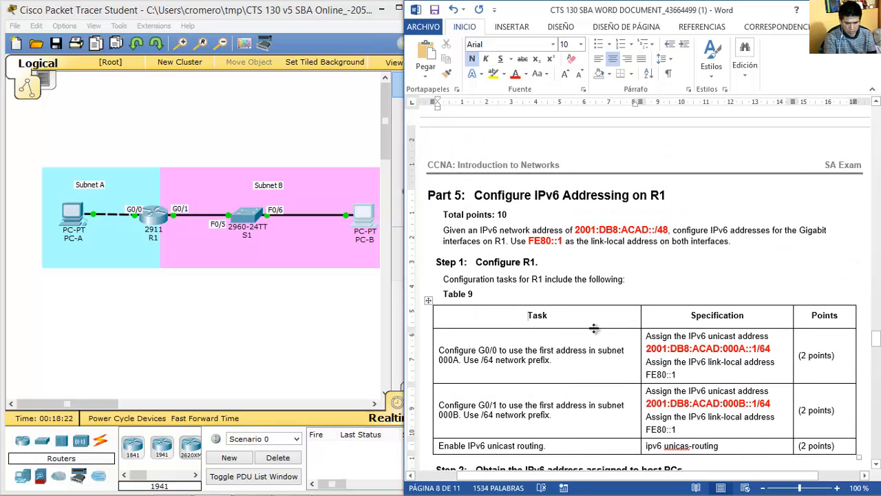
pyautogui.moveTo(595, 329); pyautogui.dragTo(695, 422)
pyautogui.hotkey('ctrl', 'z')
# On R1, give G0/0 2001:DB8:ACAD:000A::1/64 and link-local fe80::1.
pyautogui.moveTo(618, 342); pyautogui.dragTo(619, 410)
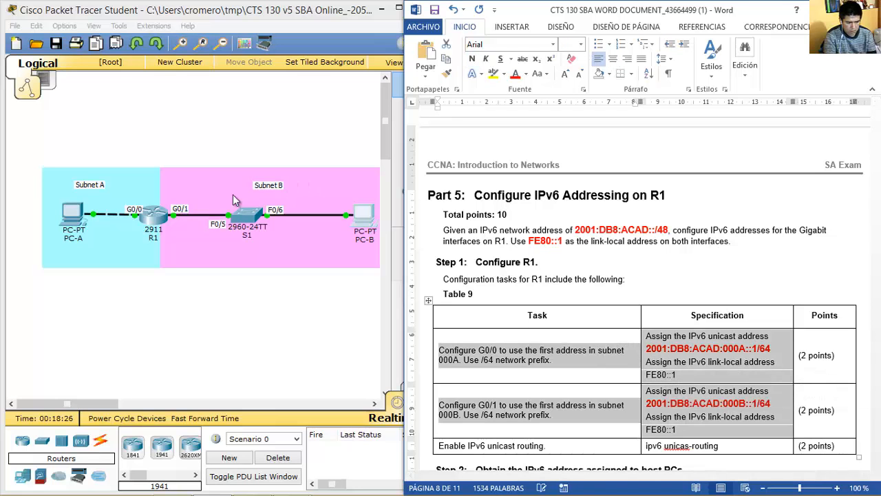
pyautogui.click(161, 208)
pyautogui.moveTo(402, 90); pyautogui.dragTo(198, 69)
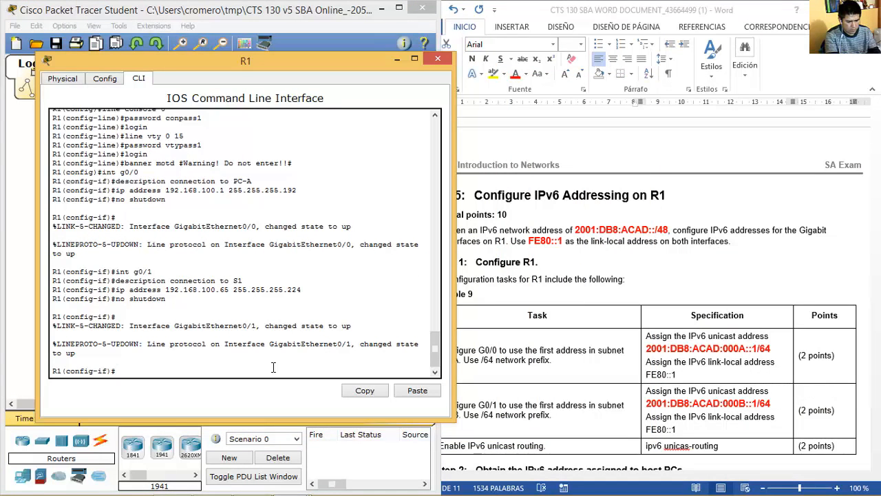
pyautogui.write('int g0/0')
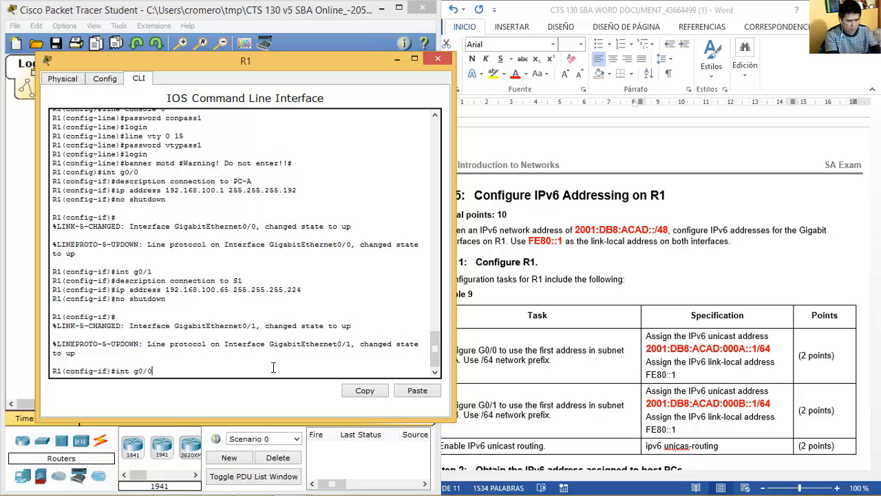
pyautogui.press('Return')
pyautogui.write('ip v6 address')
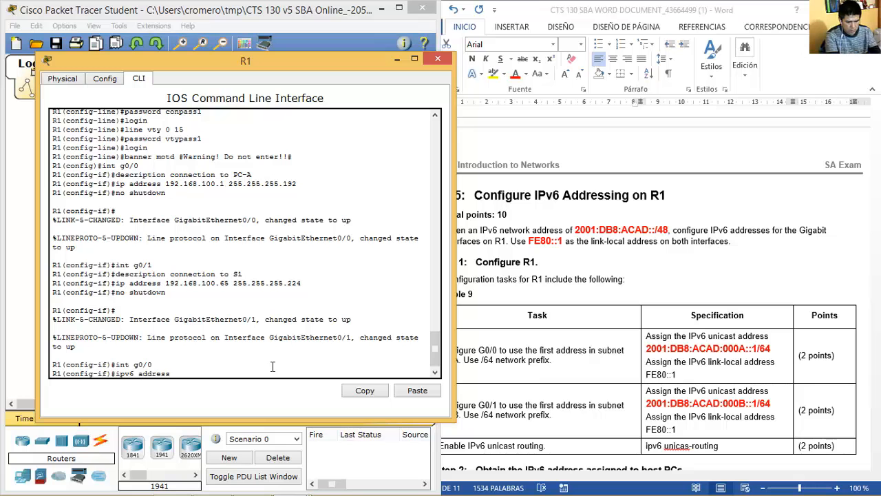
pyautogui.rightClick(270, 367)
pyautogui.click(301, 386)
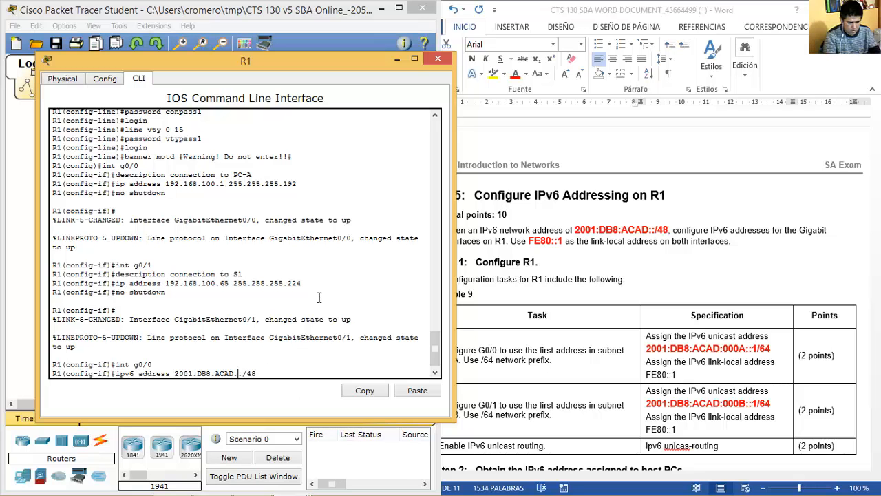
pyautogui.write('000A::')
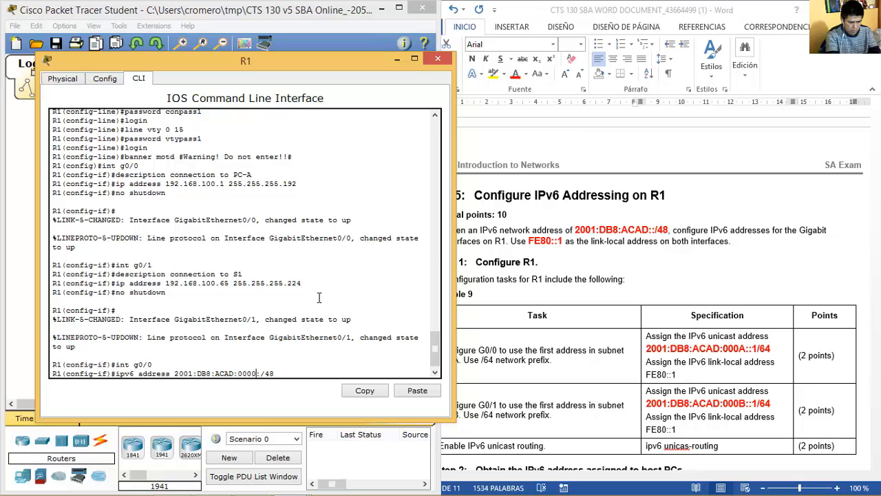
pyautogui.write('1/64')
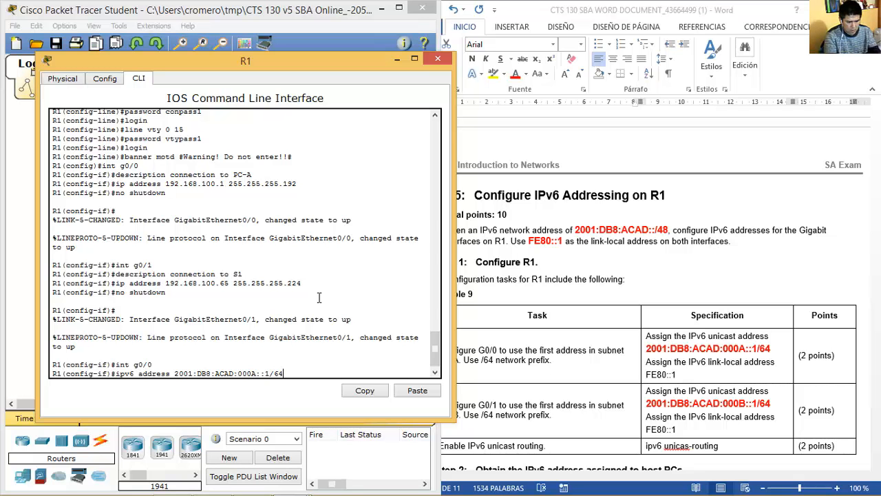
pyautogui.press('Return')
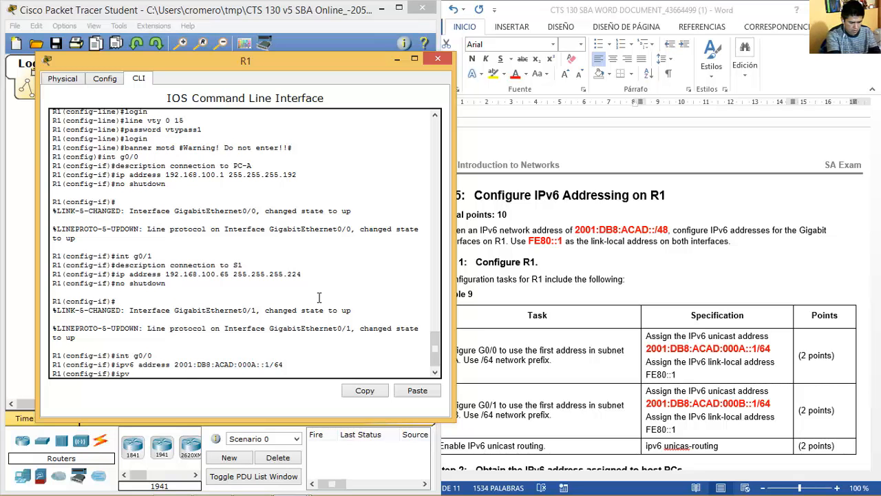
pyautogui.write('ipv6 address fe80::1')
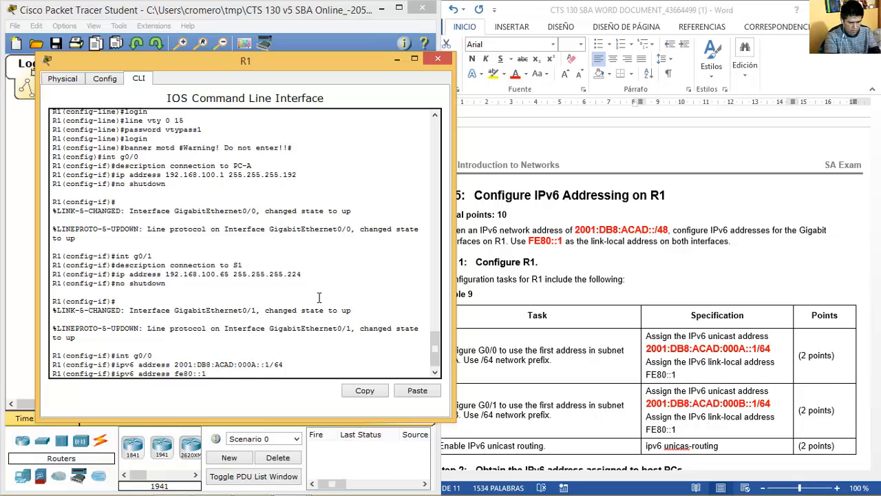
pyautogui.write(' link-local')
pyautogui.press('Return')
# Give R1's G0/1 2001:DB8:ACAD:000B::1/64 and link-local fe80::1.
pyautogui.press('Up')
pyautogui.press('Up')
pyautogui.press('Up')
pyautogui.press('BackSpace')
pyautogui.write('1(config-if)#int g0/1')
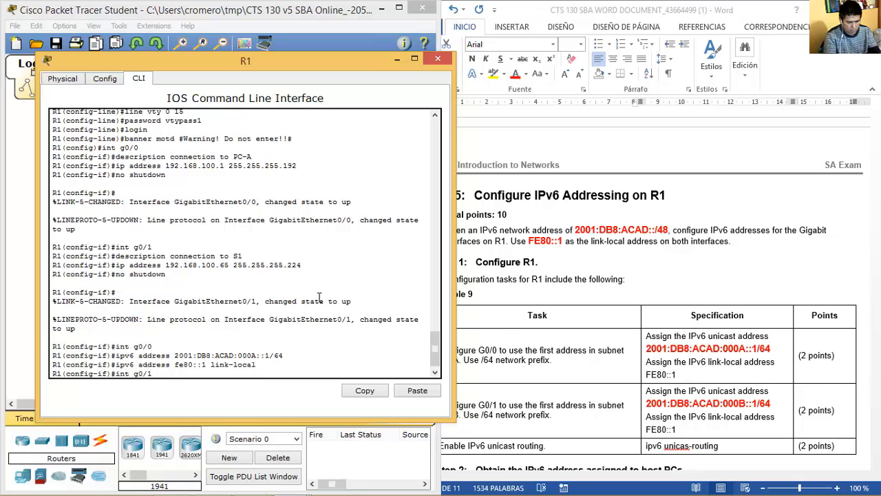
pyautogui.press('Return')
pyautogui.press('Up')
pyautogui.press('Up')
pyautogui.press('Up')
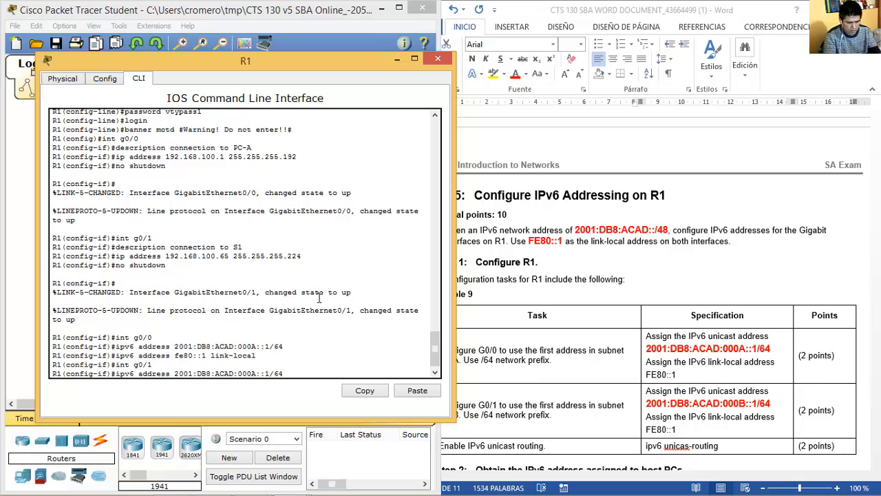
pyautogui.press('Left')
pyautogui.press('Left')
pyautogui.press('Left')
pyautogui.press('Left')
pyautogui.press('Left')
pyautogui.press('Left')
pyautogui.press('BackSpace')
pyautogui.write('B')
pyautogui.press('Return')
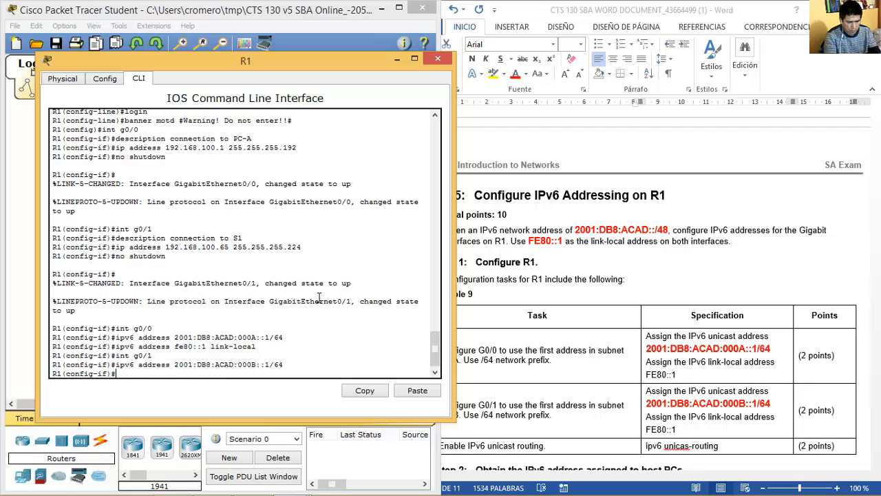
pyautogui.press('Up')
pyautogui.press('Up')
pyautogui.press('Up')
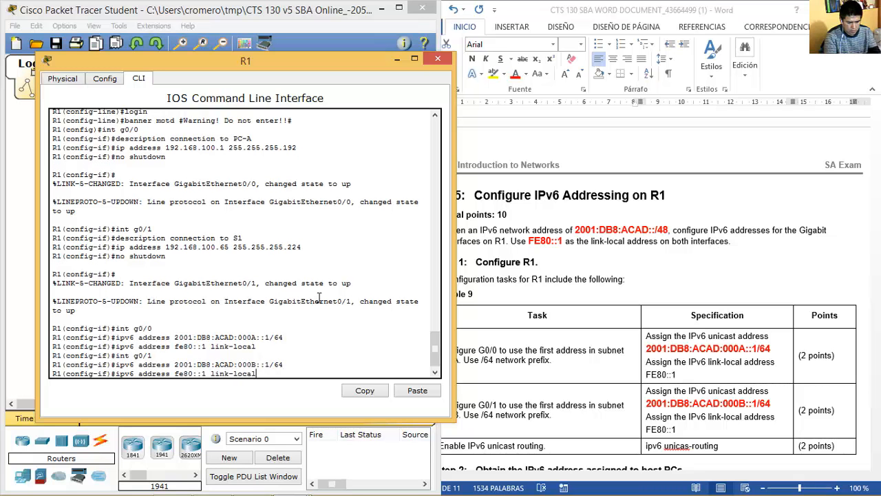
pyautogui.press('Return')
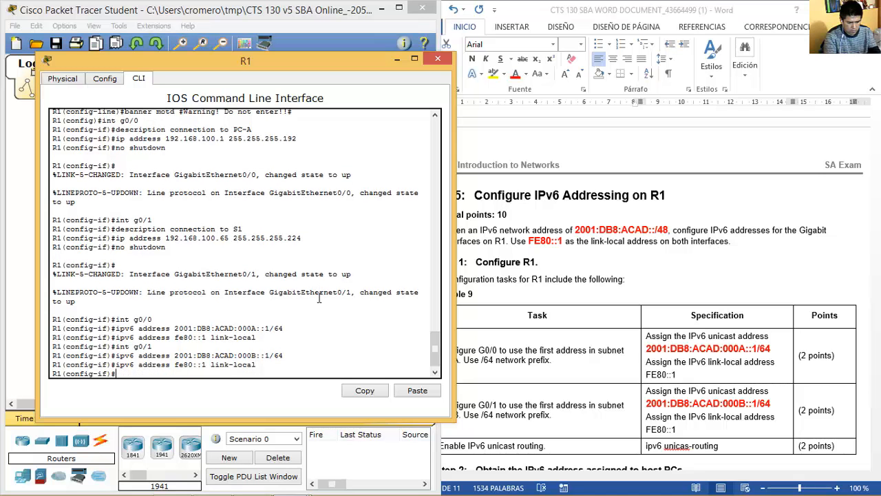
# Enable ipv6 unicast-routing on R1 and close its window.
pyautogui.write('exit')
pyautogui.press('Return')
pyautogui.write('ipv6 unic')
pyautogui.press('Tab')
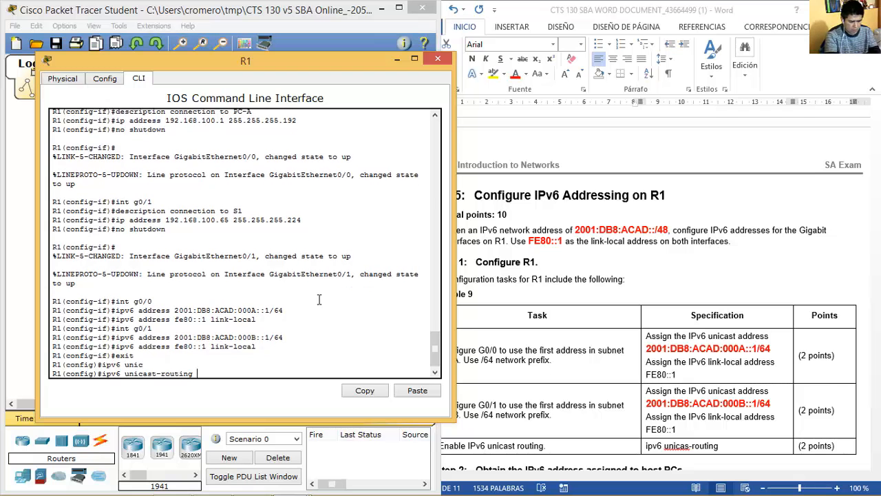
pyautogui.press('Return')
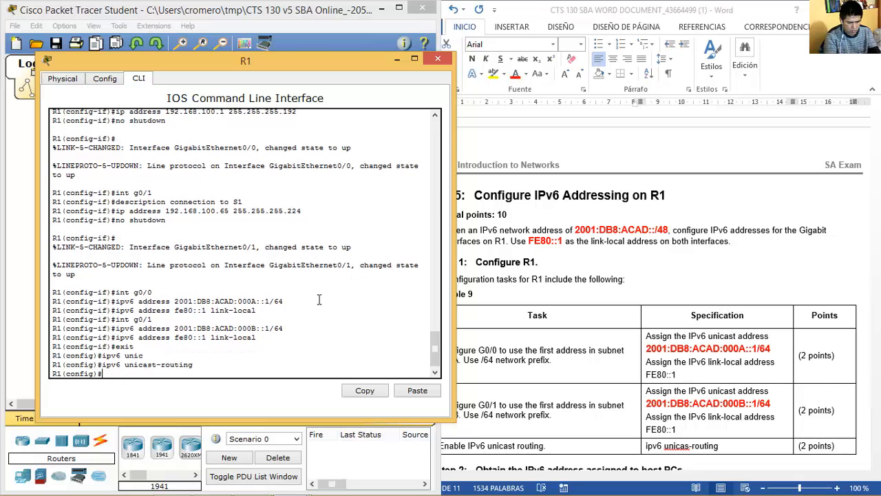
pyautogui.click(437, 58)
pyautogui.click(662, 372)
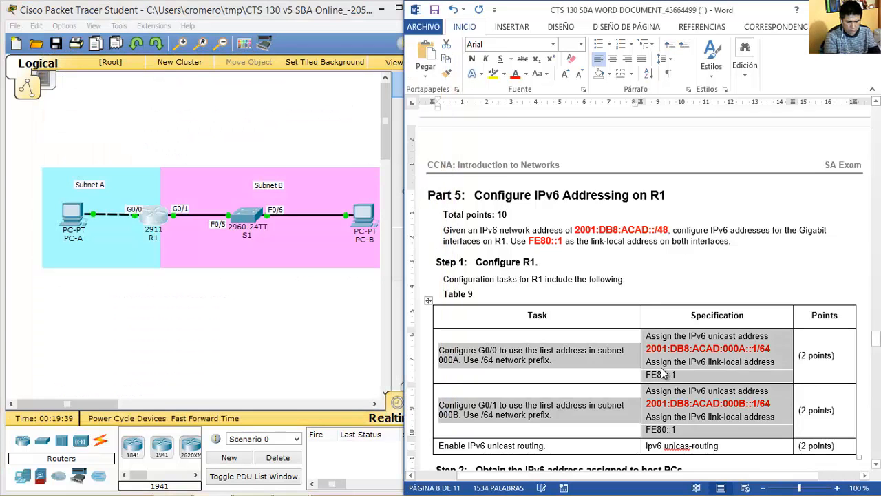
pyautogui.scroll(-5, 662, 372)
pyautogui.scroll(-5, 662, 372)
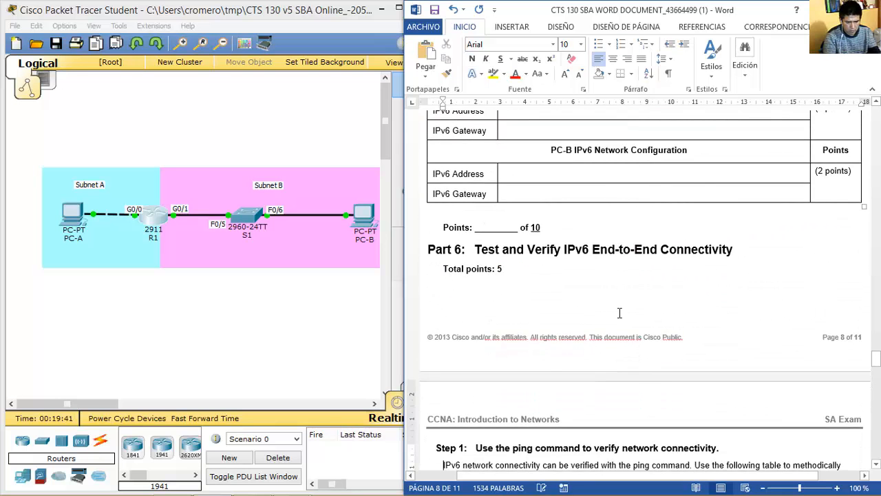
pyautogui.scroll(2, 682, 216)
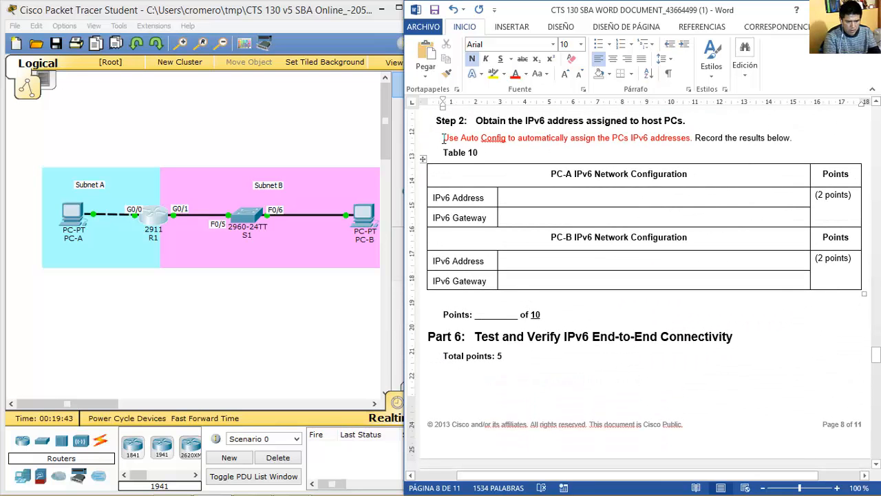
pyautogui.moveTo(443, 138); pyautogui.dragTo(694, 136)
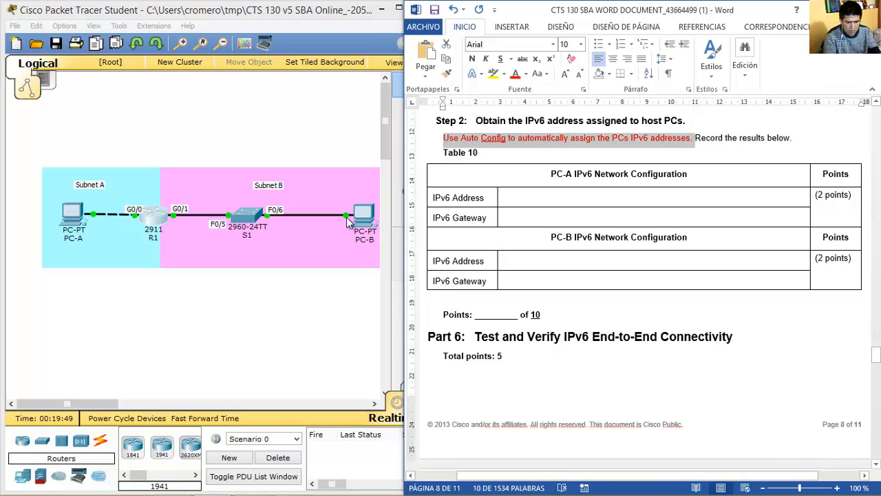
# Set PC-A's IPv6 configuration to Auto Config.
pyautogui.click(79, 221)
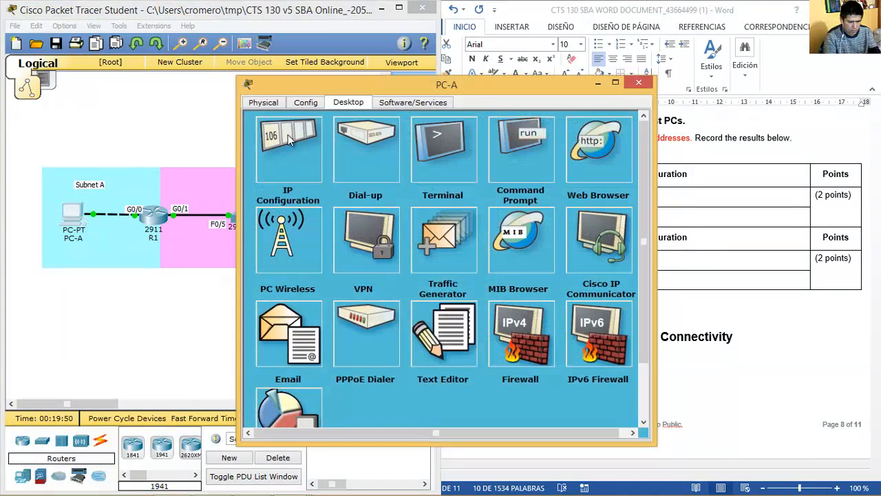
pyautogui.click(287, 134)
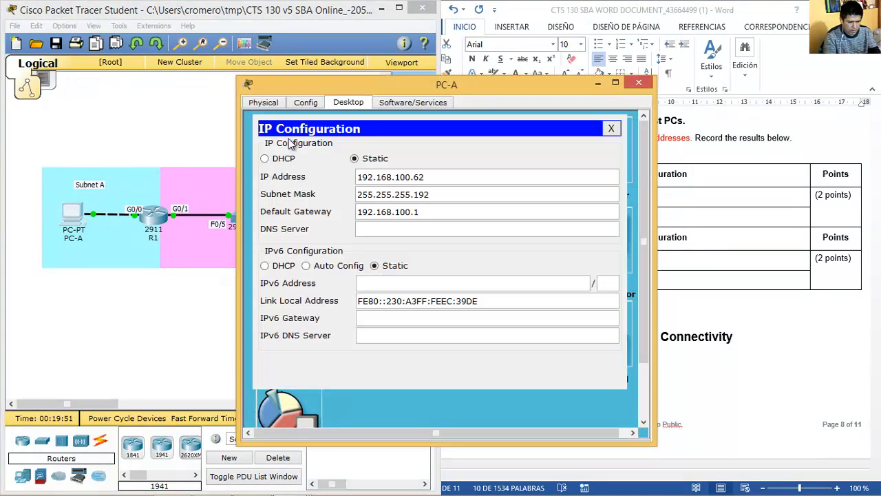
pyautogui.click(305, 266)
pyautogui.moveTo(481, 89); pyautogui.dragTo(247, 44)
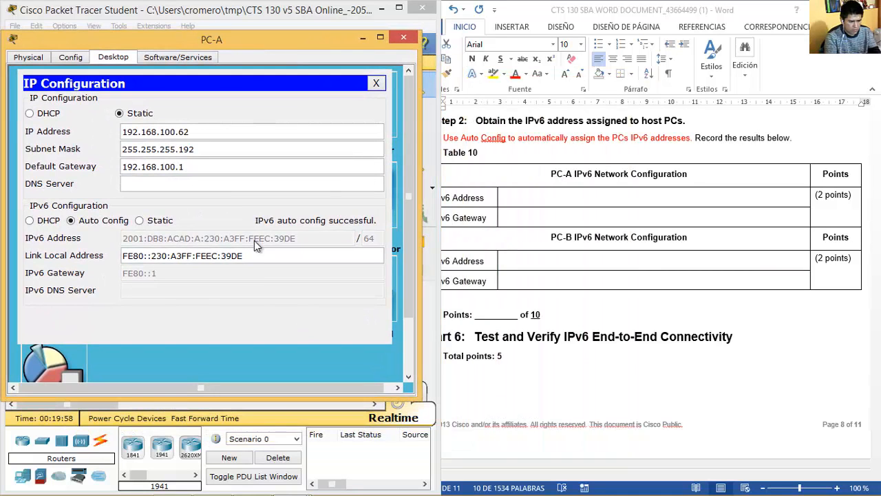
pyautogui.click(348, 183)
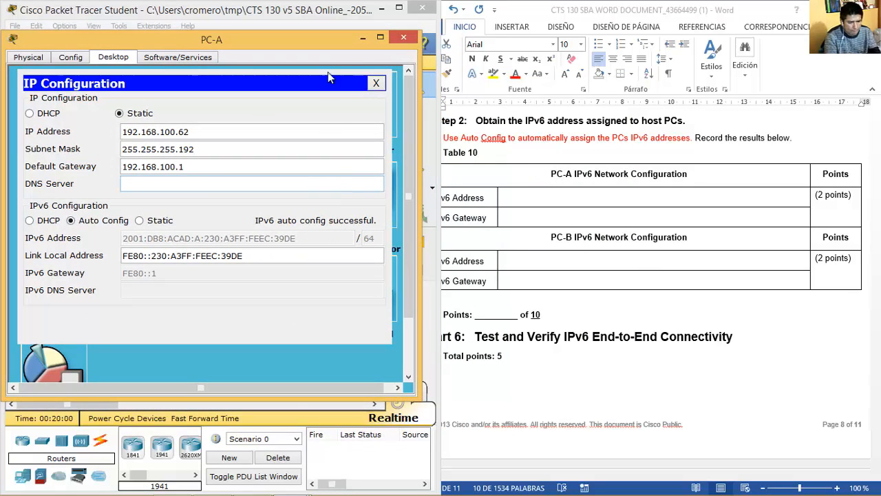
pyautogui.moveTo(337, 39); pyautogui.dragTo(333, 29)
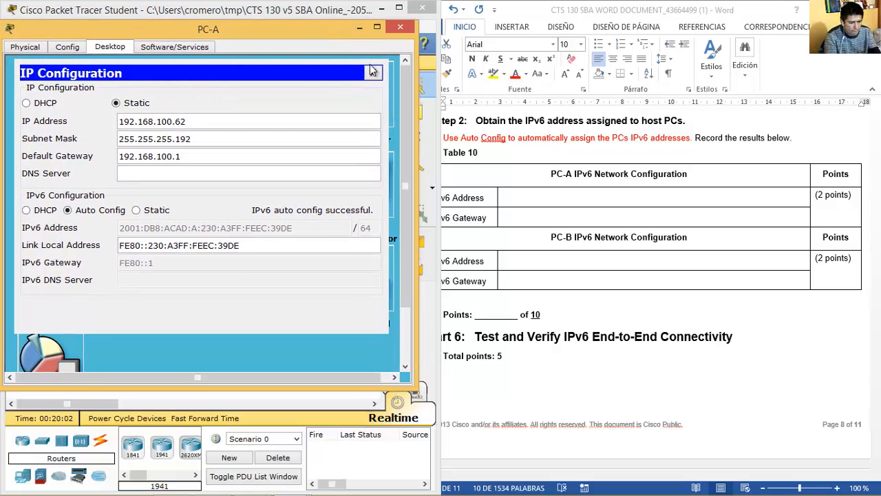
pyautogui.click(373, 73)
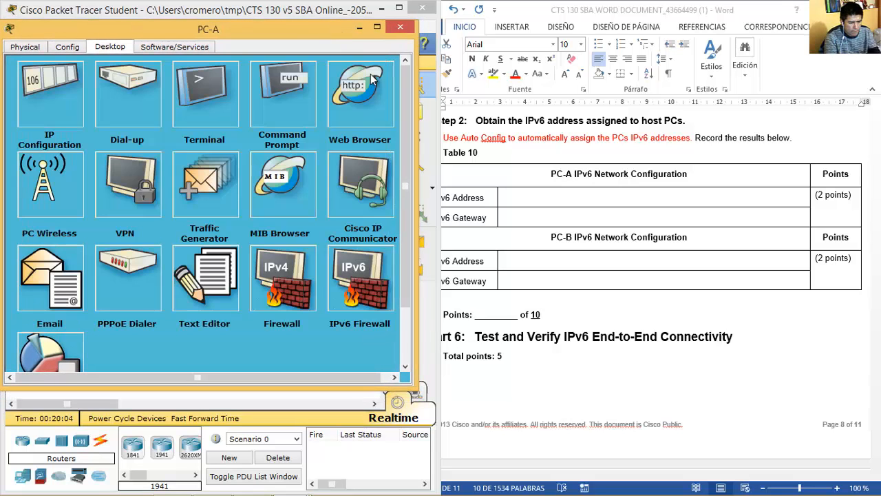
# Run ipv6config /all on PC-A and copy its 2001:DB8:ACAD:A:230:A3FF:FEEC:39DE/64 address.
pyautogui.click(289, 93)
pyautogui.press('Up')
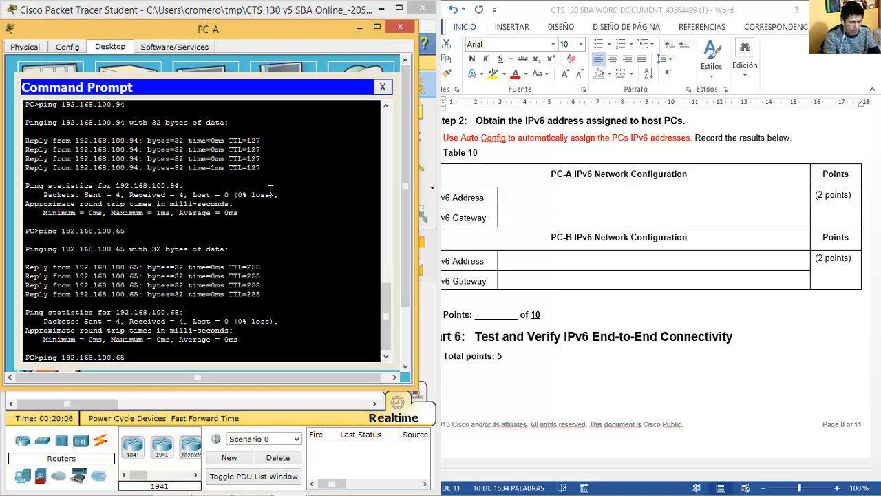
pyautogui.press('Down')
pyautogui.write('ipv6config')
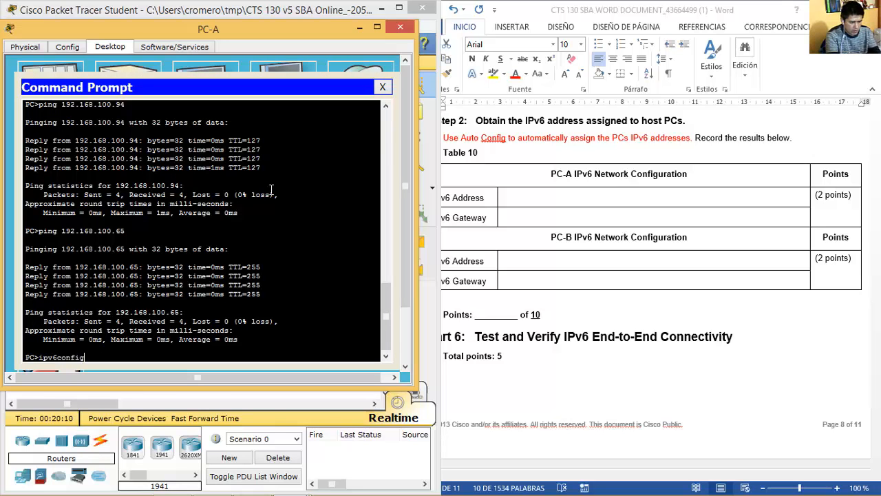
pyautogui.write(' /all')
pyautogui.press('Return')
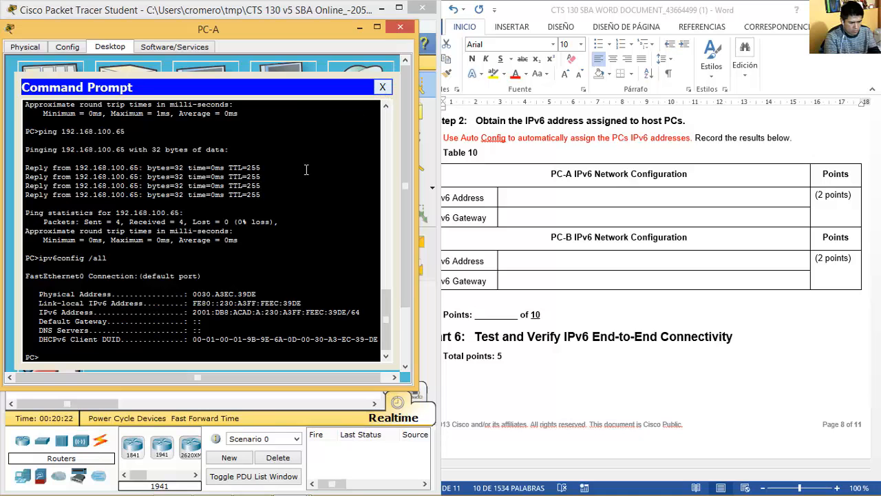
pyautogui.moveTo(191, 312)
pyautogui.mouseDown()
pyautogui.moveTo(357, 312)
pyautogui.moveTo(194, 313)
pyautogui.mouseUp()
pyautogui.rightClick(213, 312)
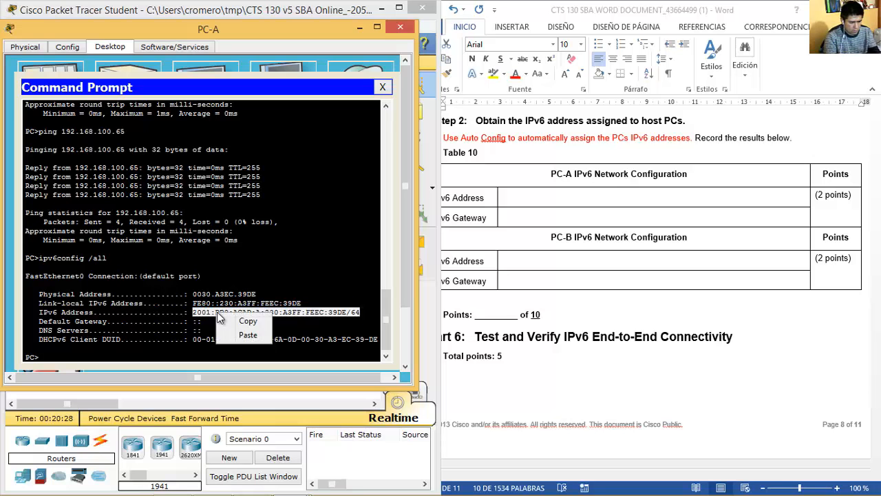
pyautogui.click(230, 319)
pyautogui.click(588, 199)
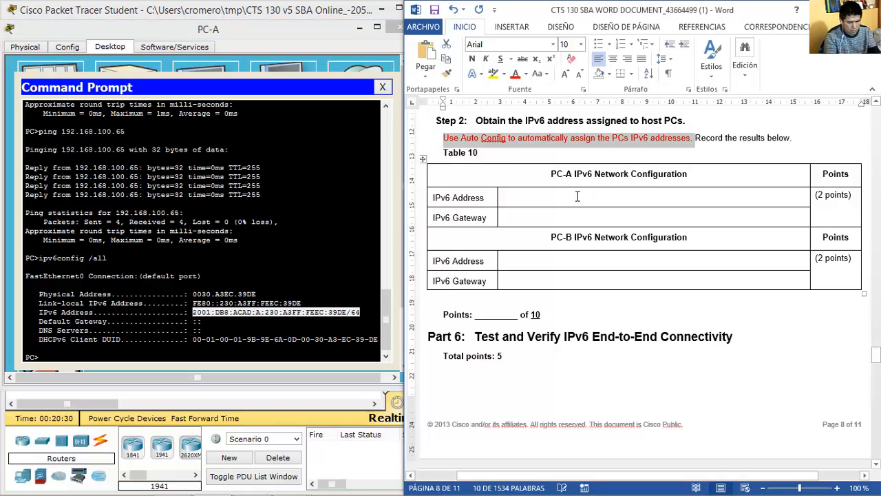
# Paste 2001:DB8:ACAD:A:230:A3FF:FEEC:39DE/64 and type FE80::1 as PC-A's gateway, then close PC-A.
pyautogui.hotkey('ctrl', 'v')
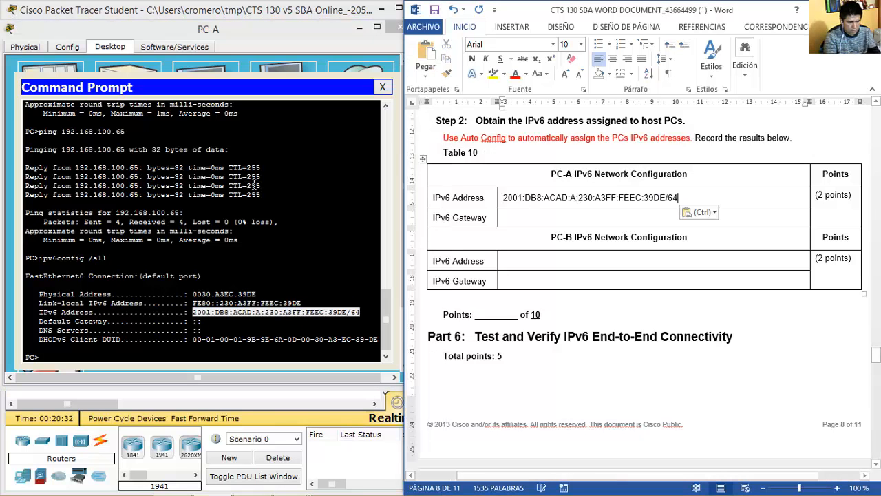
pyautogui.click(64, 71)
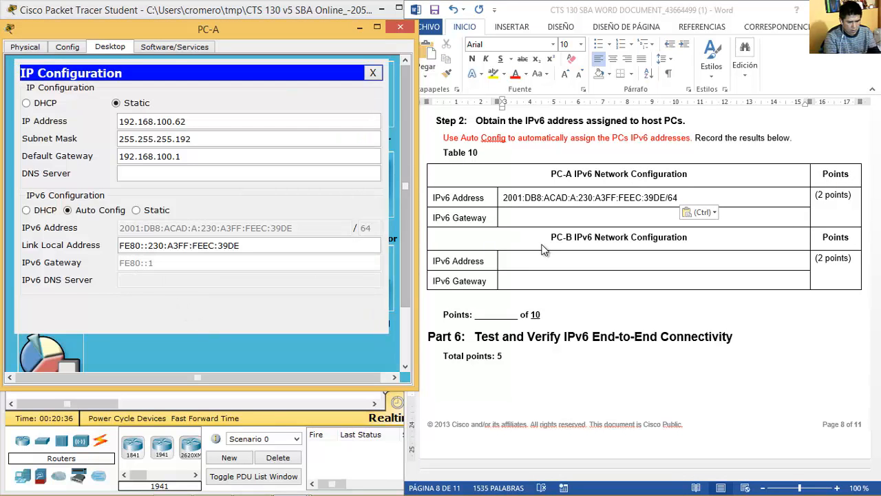
pyautogui.click(542, 218)
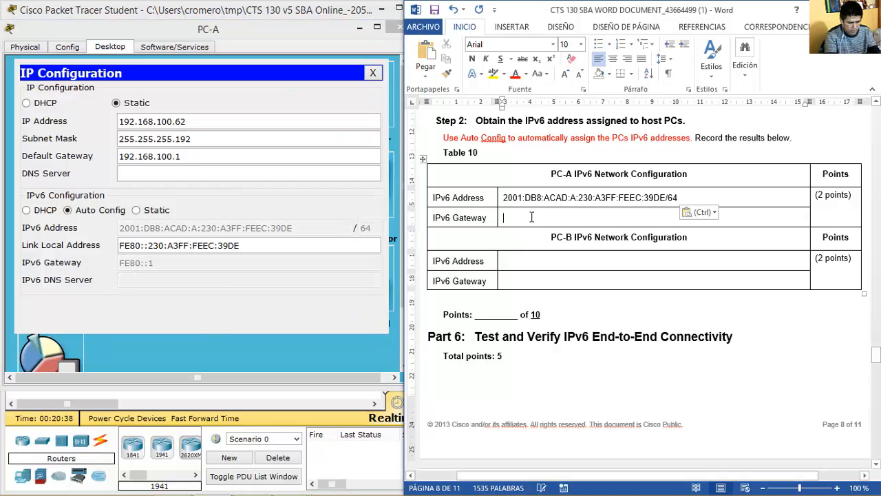
pyautogui.write('FE80::1')
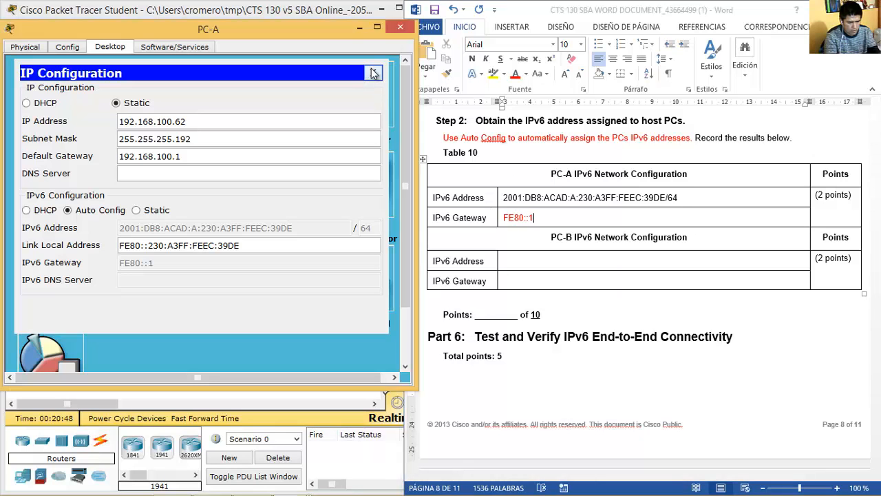
pyautogui.click(372, 72)
pyautogui.click(397, 28)
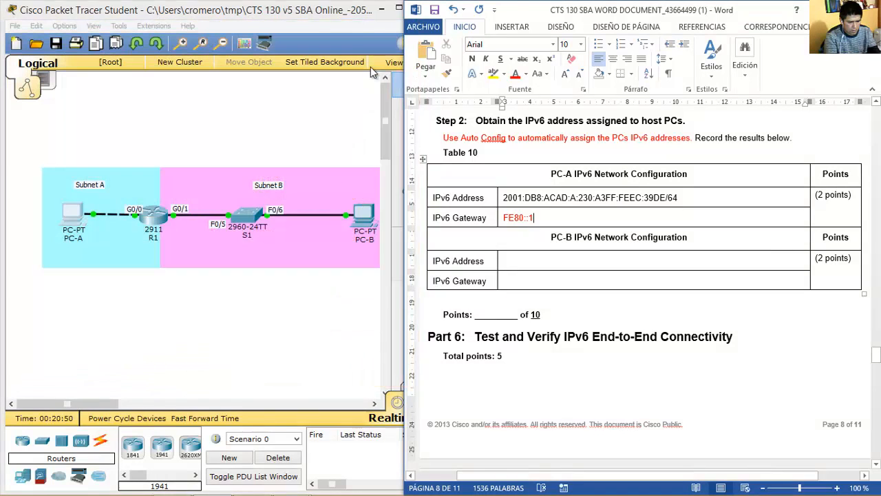
# Switch PC-B's IP Configuration to IPv6 Auto Config.
pyautogui.click(365, 215)
pyautogui.moveTo(369, 81); pyautogui.dragTo(189, 72)
pyautogui.click(116, 120)
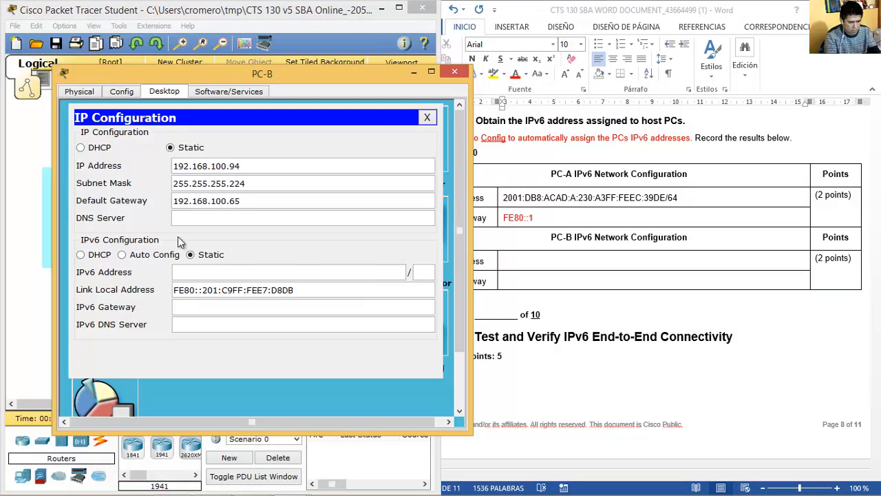
pyautogui.click(136, 255)
pyautogui.moveTo(293, 75); pyautogui.dragTo(227, 67)
pyautogui.click(360, 109)
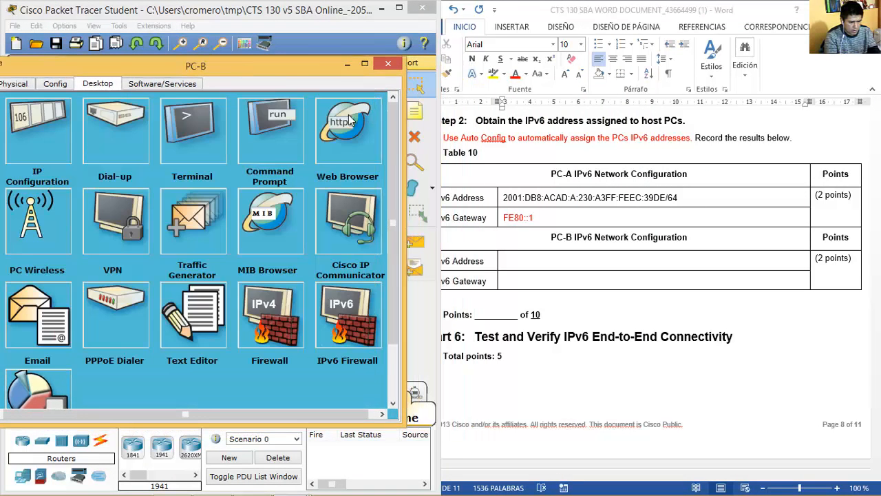
# Run ipv6config /all on PC-B and copy its IPv6 address 2001:DB8:ACAD:B:201:C9FF:FEE7:D8DB/64.
pyautogui.click(265, 146)
pyautogui.write('IPV6CONFIG')
pyautogui.press('BackSpace')
pyautogui.press('BackSpace')
pyautogui.press('BackSpace')
pyautogui.press('BackSpace')
pyautogui.press('BackSpace')
pyautogui.press('BackSpace')
pyautogui.press('BackSpace')
pyautogui.press('BackSpace')
pyautogui.press('BackSpace')
pyautogui.press('BackSpace')
pyautogui.press('BackSpace')
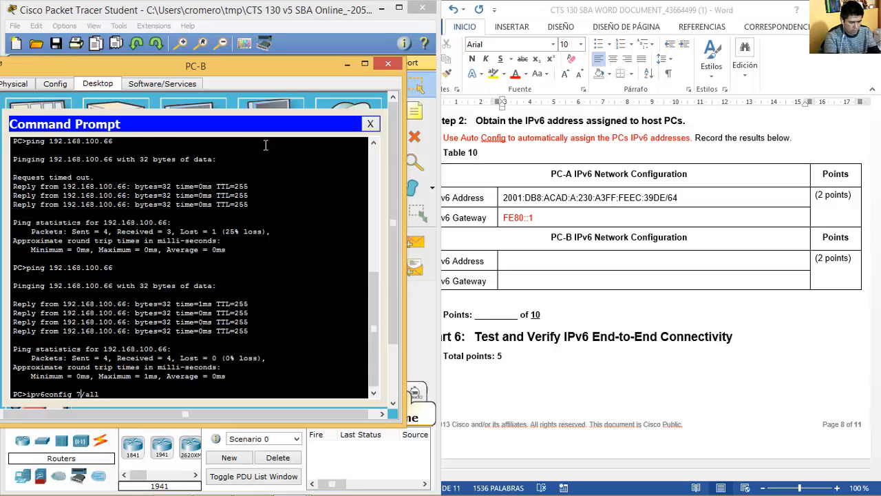
pyautogui.write('ipv6config /all')
pyautogui.press('Return')
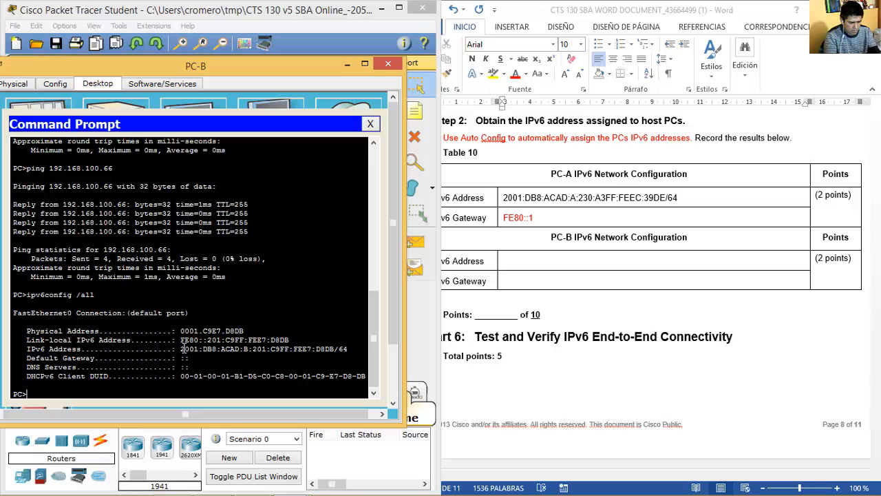
pyautogui.moveTo(182, 349); pyautogui.dragTo(350, 346)
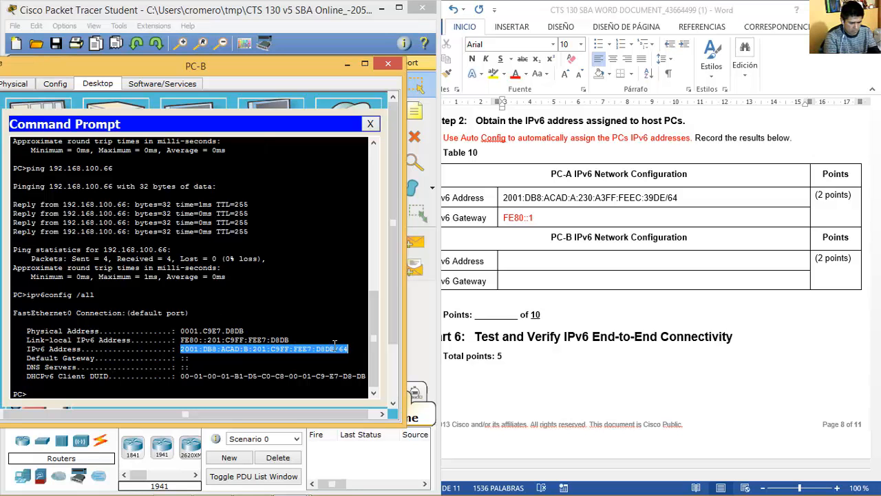
pyautogui.rightClick(334, 345)
pyautogui.click(363, 355)
pyautogui.click(548, 261)
# Enter PC-B's IPv6 address 2001:DB8:ACAD:B:201:C9FF:FEE7:D8DB/64 and gateway FE80::1 in Table 10.
pyautogui.hotkey('ctrl', 'v')
pyautogui.click(527, 282)
pyautogui.write('FE')
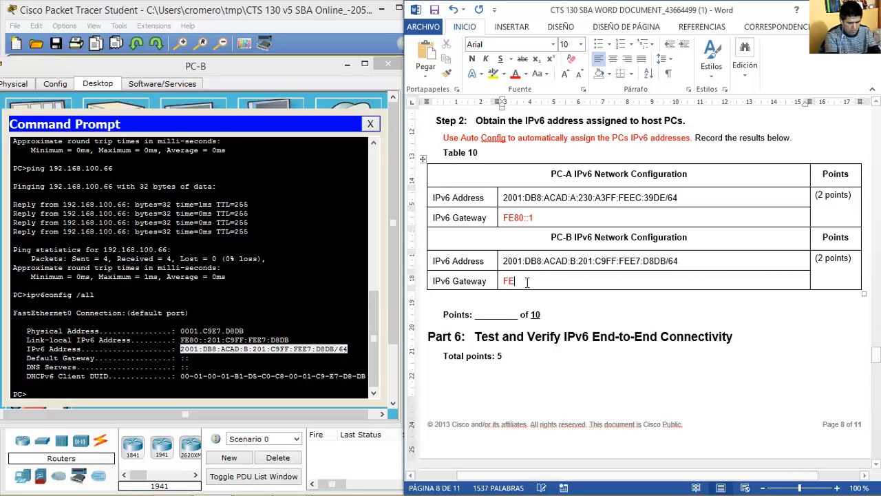
pyautogui.write('80::1')
pyautogui.click(370, 123)
pyautogui.click(386, 63)
pyautogui.click(544, 265)
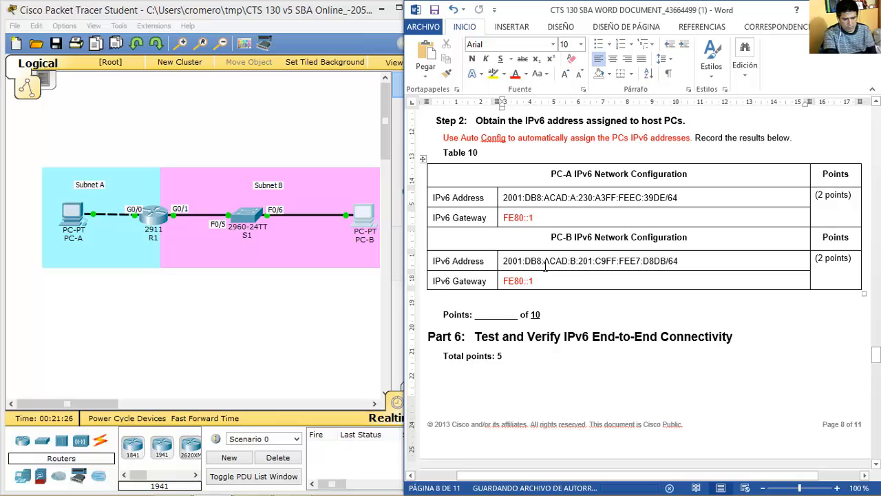
# Fill Table 11's R1 destination cells with 2001:db8:acad:a::1 and 2001:db8:acad:b::1.
pyautogui.scroll(-15, 544, 265)
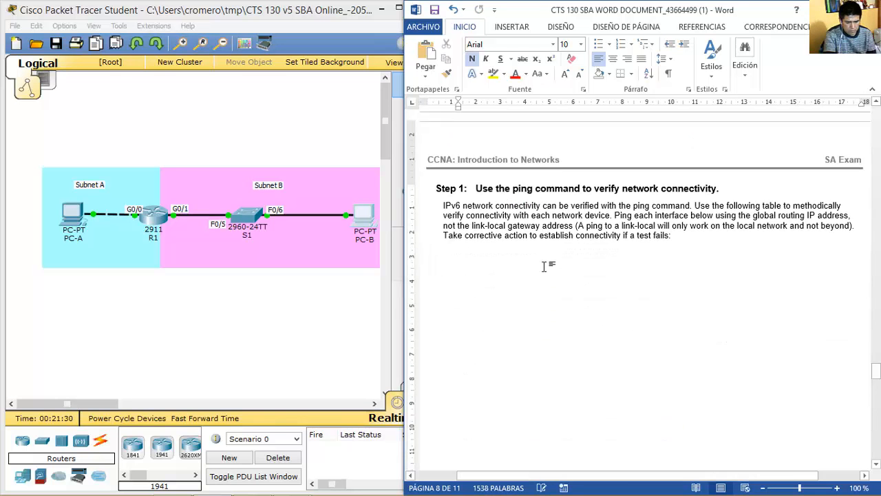
pyautogui.click(661, 219)
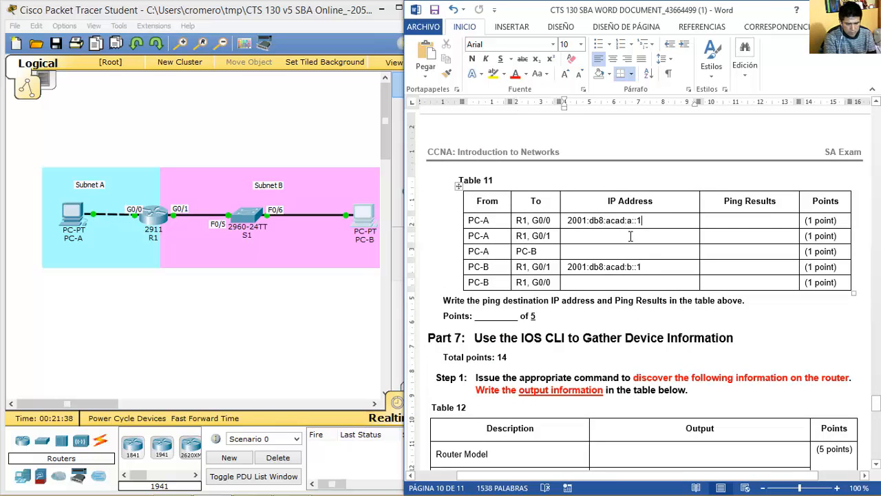
pyautogui.moveTo(642, 267); pyautogui.dragTo(602, 239)
pyautogui.hotkey('ctrl', 'z')
pyautogui.click(647, 267)
pyautogui.moveTo(649, 219); pyautogui.dragTo(591, 284)
pyautogui.hotkey('ctrl', 'z')
pyautogui.hotkey('ctrl', 'c')
pyautogui.press('Down')
pyautogui.press('Down')
pyautogui.press('Down')
pyautogui.press('Down')
pyautogui.hotkey('ctrl', 'v')
pyautogui.press('Up')
pyautogui.hotkey('shift', 'Home')
pyautogui.hotkey('ctrl', 'c')
pyautogui.press('Up')
pyautogui.press('Up')
pyautogui.hotkey('ctrl', 'v')
# Copy PC-B's IPv6 address from Table 10 into Table 11's PC-A to PC-B row, without /64.
pyautogui.scroll(15, 619, 272)
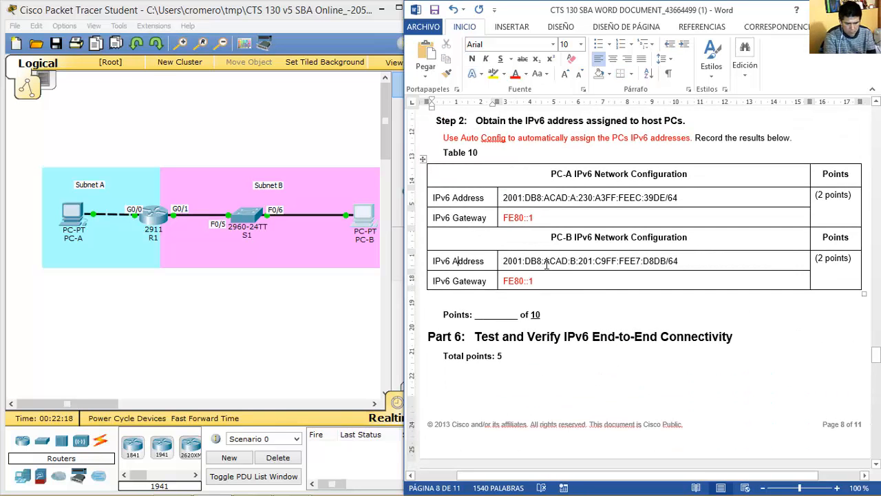
pyautogui.moveTo(504, 261); pyautogui.dragTo(679, 261)
pyautogui.hotkey('ctrl', 'c')
pyautogui.scroll(-15, 679, 261)
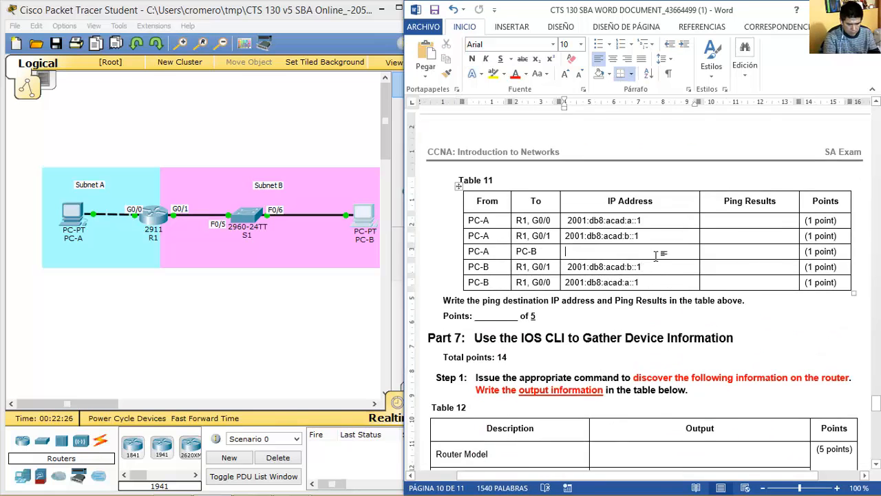
pyautogui.click(730, 271)
pyautogui.hotkey('ctrl', 'v')
pyautogui.press('BackSpace')
pyautogui.press('BackSpace')
pyautogui.press('BackSpace')
pyautogui.click(649, 236)
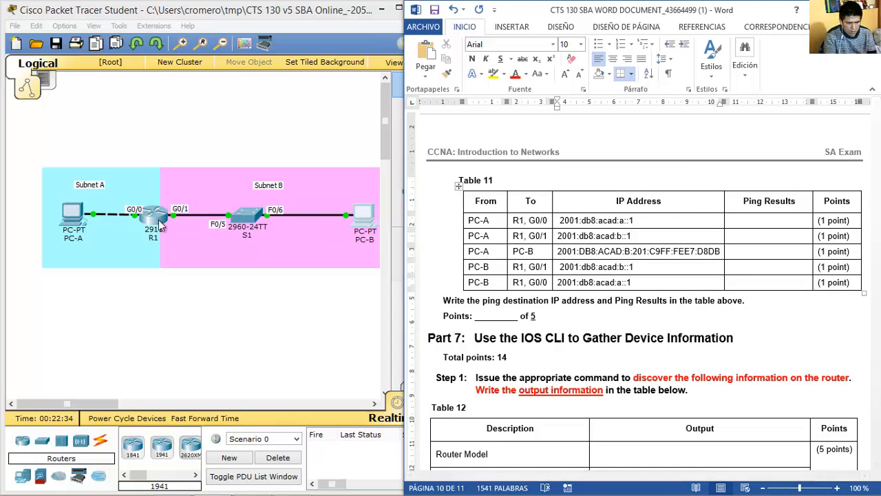
pyautogui.click(77, 221)
pyautogui.click(77, 220)
# From PC-A's command prompt, ping R1's G0/0 address 2001:DB8:ACAD:a::1.
pyautogui.moveTo(374, 82); pyautogui.dragTo(146, 75)
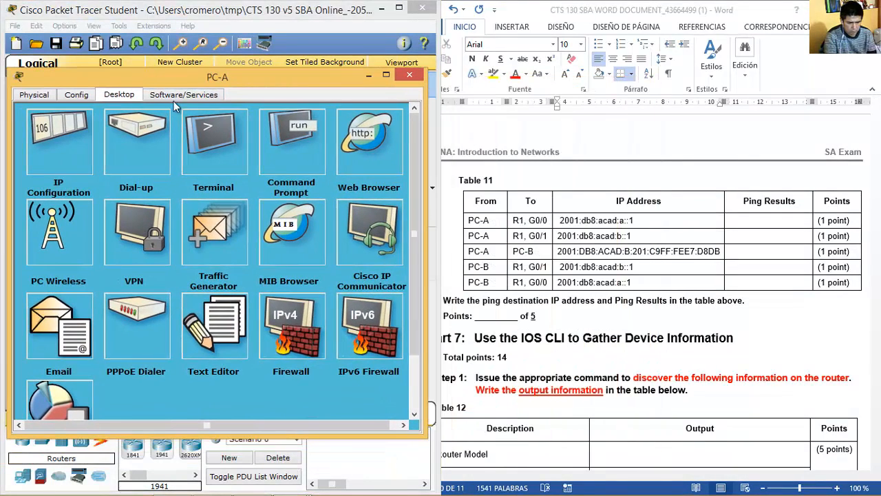
pyautogui.click(286, 143)
pyautogui.write('PING')
pyautogui.press('BackSpace')
pyautogui.press('BackSpace')
pyautogui.press('BackSpace')
pyautogui.press('BackSpace')
pyautogui.press('BackSpace')
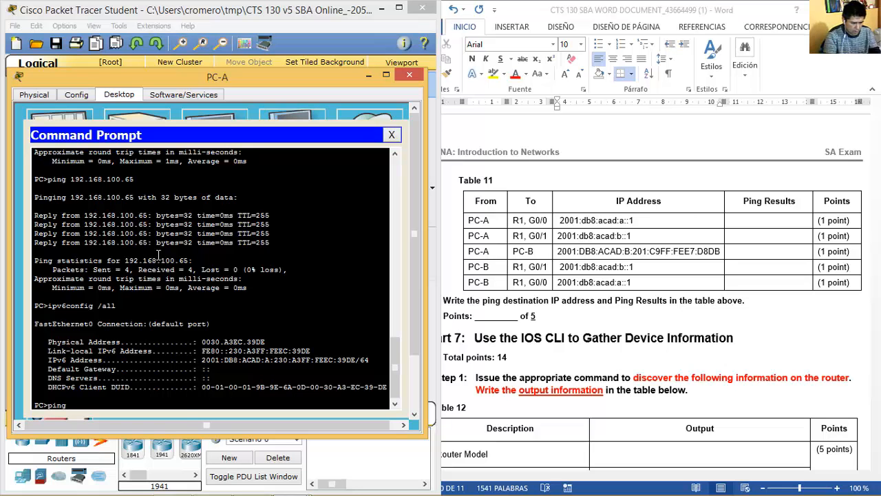
pyautogui.write('ping')
pyautogui.rightClick(130, 404)
pyautogui.click(159, 422)
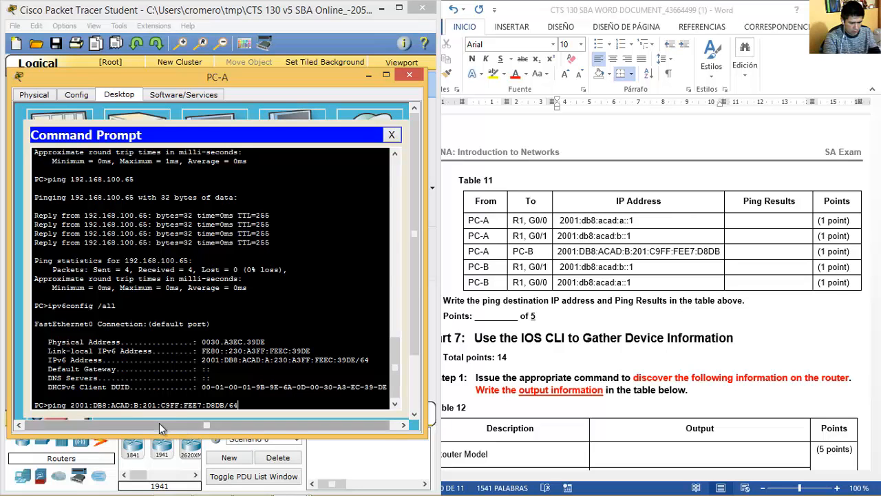
pyautogui.press('BackSpace')
pyautogui.press('BackSpace')
pyautogui.press('BackSpace')
pyautogui.press('BackSpace')
pyautogui.press('BackSpace')
pyautogui.press('BackSpace')
pyautogui.press('BackSpace')
pyautogui.press('BackSpace')
pyautogui.press('BackSpace')
pyautogui.press('BackSpace')
pyautogui.press('BackSpace')
pyautogui.press('BackSpace')
pyautogui.press('BackSpace')
pyautogui.press('BackSpace')
pyautogui.press('BackSpace')
pyautogui.press('BackSpace')
pyautogui.press('BackSpace')
pyautogui.press('BackSpace')
pyautogui.press('BackSpace')
pyautogui.press('BackSpace')
pyautogui.write('a::1')
pyautogui.press('Return')
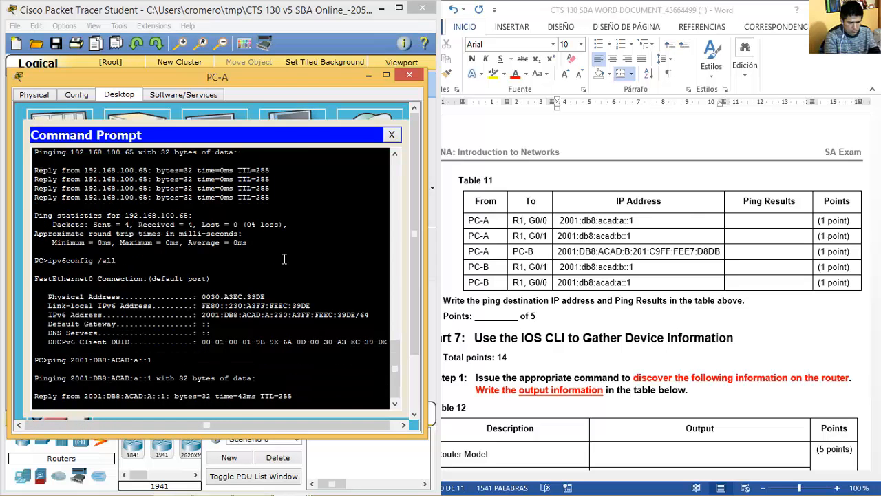
# Record Successful as the PC-A to R1 G0/0 ping result in Table 11.
pyautogui.click(765, 223)
pyautogui.write('Sucessfull')
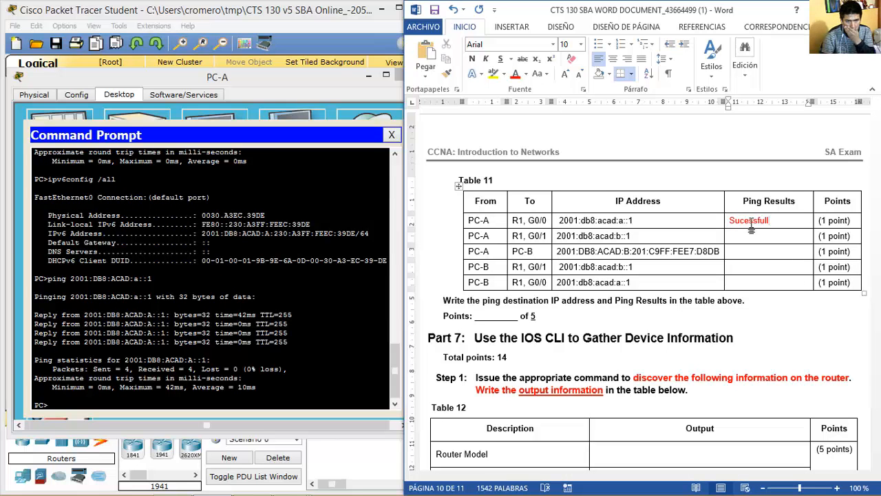
pyautogui.scroll(20, 751, 229)
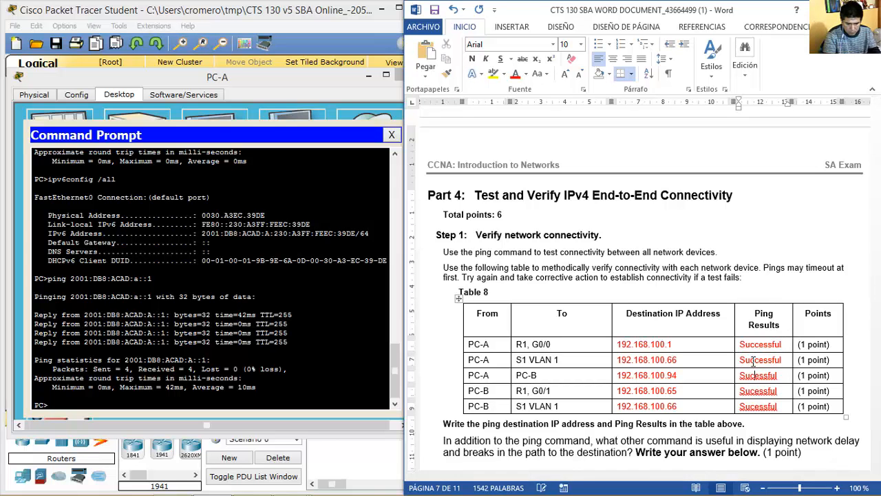
pyautogui.scroll(-10, 757, 356)
pyautogui.scroll(-20, 753, 360)
pyautogui.doubleClick(739, 212)
pyautogui.click(735, 226)
# Ping R1's G0/1 address 2001:DB8:ACAD:b::1 from PC-A and paste Successful as its result.
pyautogui.click(318, 293)
pyautogui.press('Up')
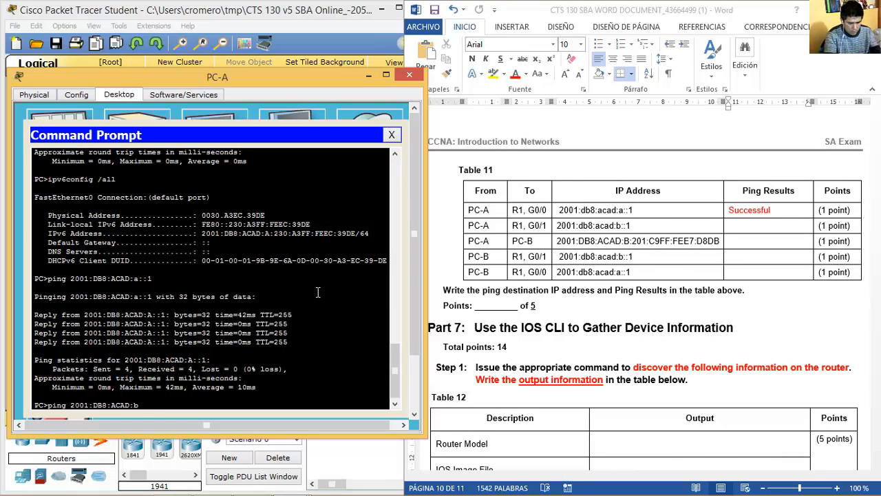
pyautogui.press('Return')
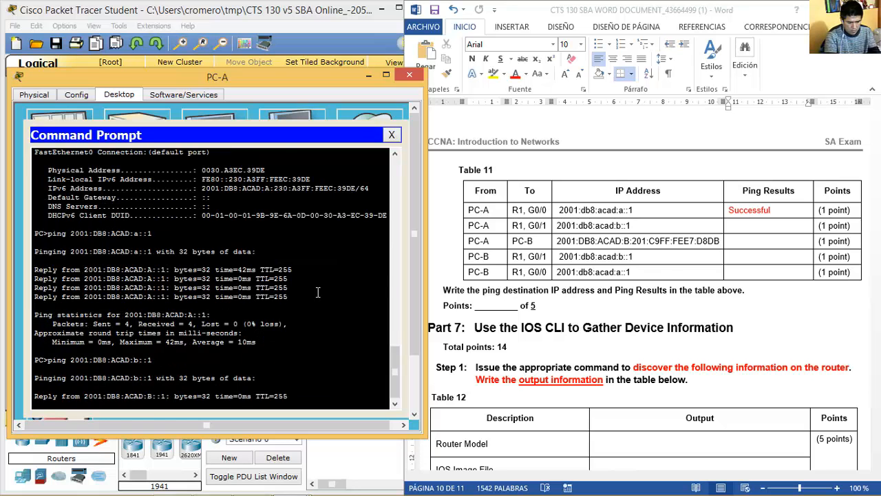
pyautogui.click(738, 230)
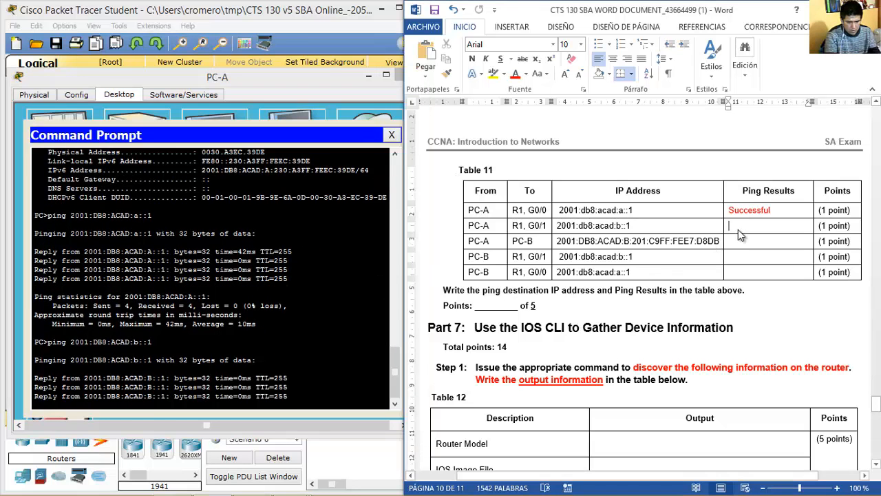
pyautogui.hotkey('ctrl', 'v')
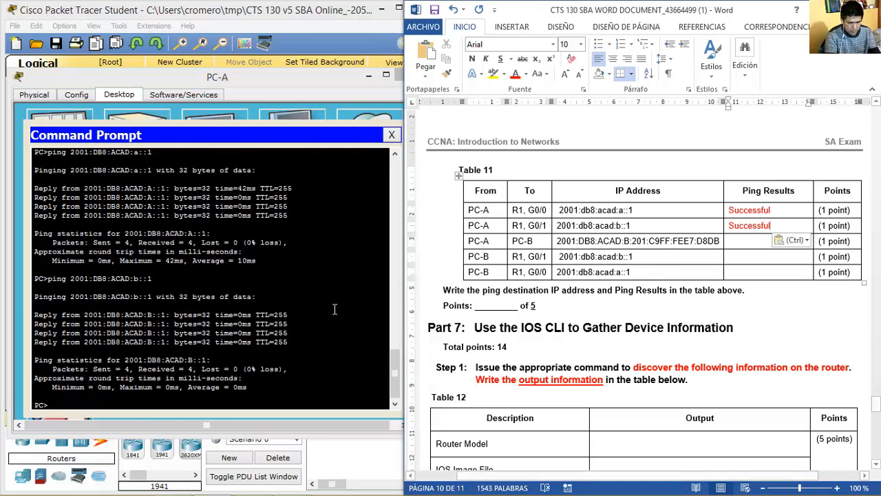
# Start composing a new ping command at PC-A's prompt.
pyautogui.click(334, 309)
pyautogui.write('ping 192.168.100.65')
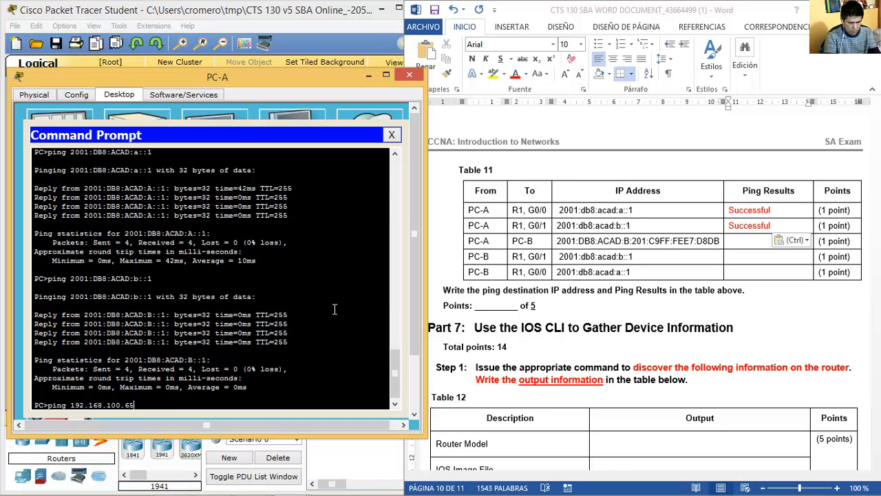
pyautogui.press('BackSpace')
pyautogui.press('BackSpace')
pyautogui.press('BackSpace')
pyautogui.press('BackSpace')
pyautogui.press('BackSpace')
pyautogui.press('BackSpace')
pyautogui.press('BackSpace')
pyautogui.press('BackSpace')
pyautogui.press('BackSpace')
pyautogui.press('BackSpace')
pyautogui.press('BackSpace')
pyautogui.press('BackSpace')
pyautogui.press('BackSpace')
pyautogui.press('BackSpace')
pyautogui.press('BackSpace')
pyautogui.press('BackSpace')
pyautogui.press('BackSpace')
pyautogui.press('BackSpace')
pyautogui.press('BackSpace')
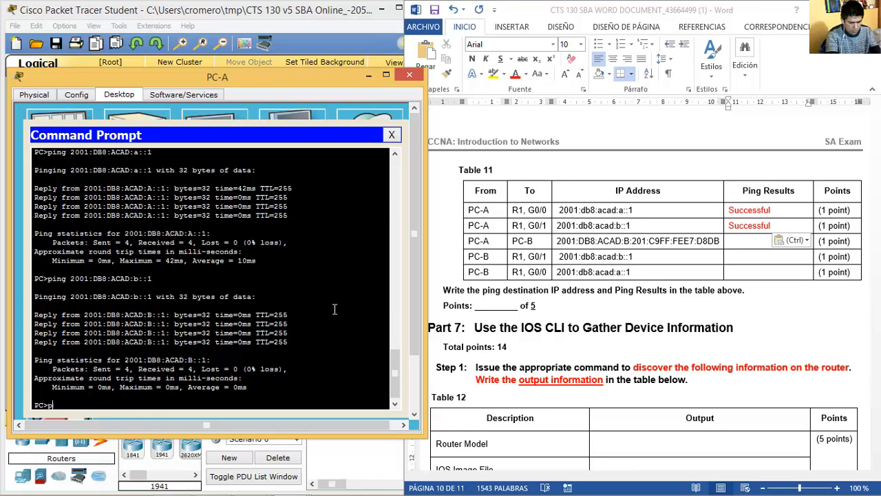
pyautogui.write('ping')
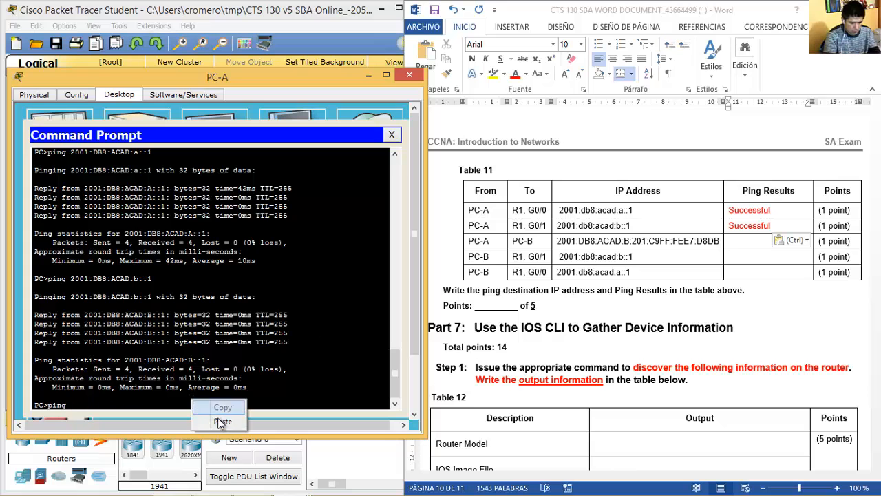
pyautogui.hotkey('ctrl', 'v')
pyautogui.press('BackSpace')
pyautogui.press('BackSpace')
pyautogui.press('BackSpace')
pyautogui.press('BackSpace')
pyautogui.press('BackSpace')
pyautogui.press('BackSpace')
pyautogui.press('BackSpace')
pyautogui.press('BackSpace')
pyautogui.press('BackSpace')
pyautogui.press('BackSpace')
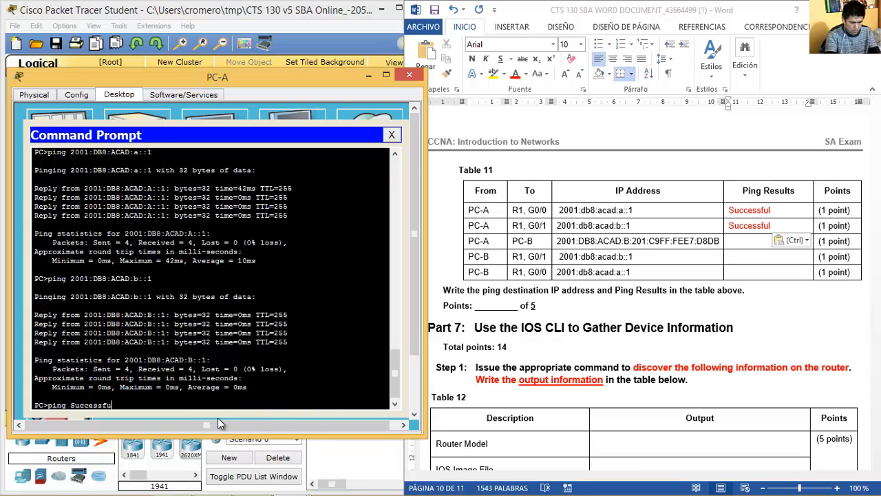
# Ping PC-B's IPv6 address from PC-A and copy a Successful entry from Table 11.
pyautogui.click(695, 246)
pyautogui.moveTo(719, 240); pyautogui.dragTo(556, 240)
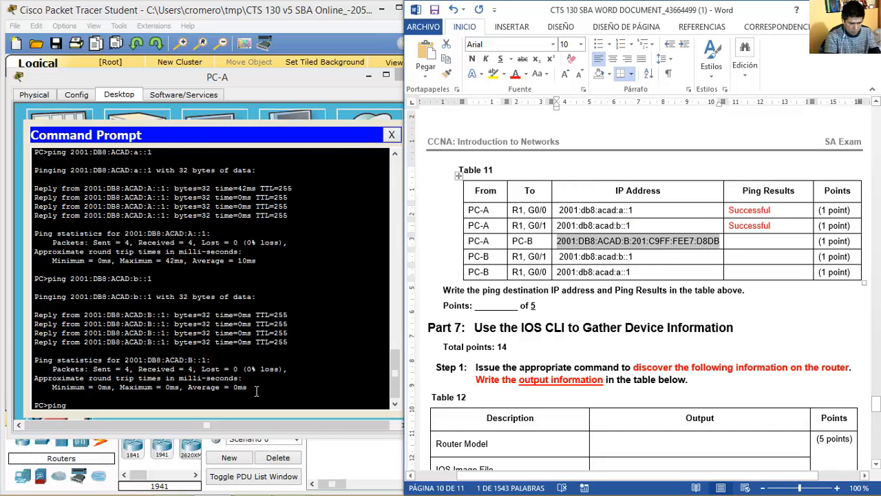
pyautogui.rightClick(220, 399)
pyautogui.click(239, 420)
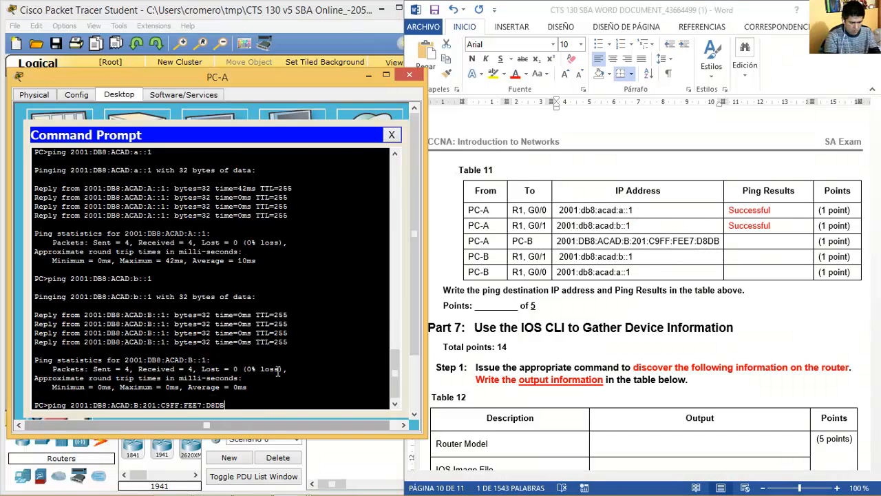
pyautogui.press('Return')
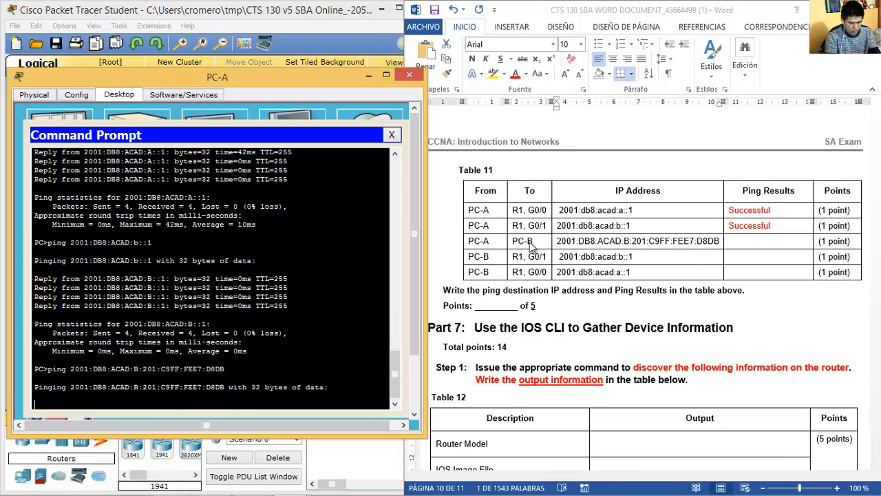
pyautogui.click(783, 225)
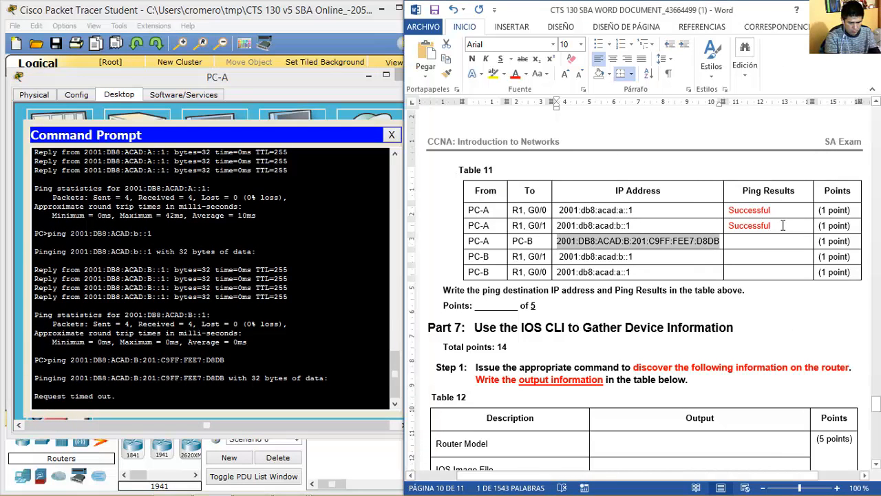
pyautogui.moveTo(783, 225); pyautogui.dragTo(728, 225)
pyautogui.hotkey('ctrl', 'c')
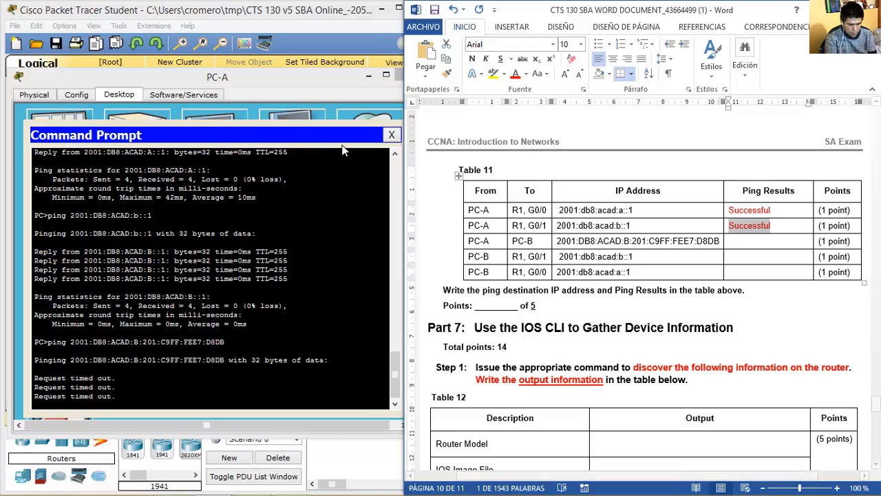
# Reapply IPv6 Auto Config on PC-B so it obtains a gateway.
pyautogui.click(253, 23)
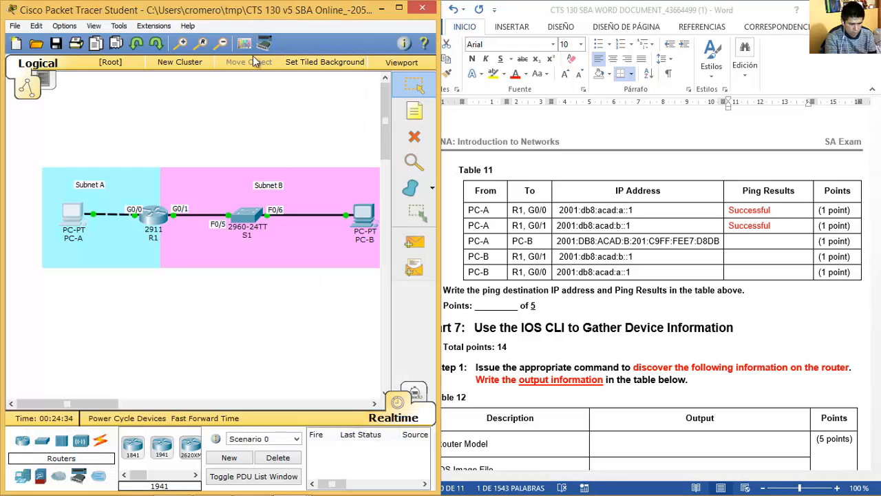
pyautogui.click(364, 223)
pyautogui.click(270, 128)
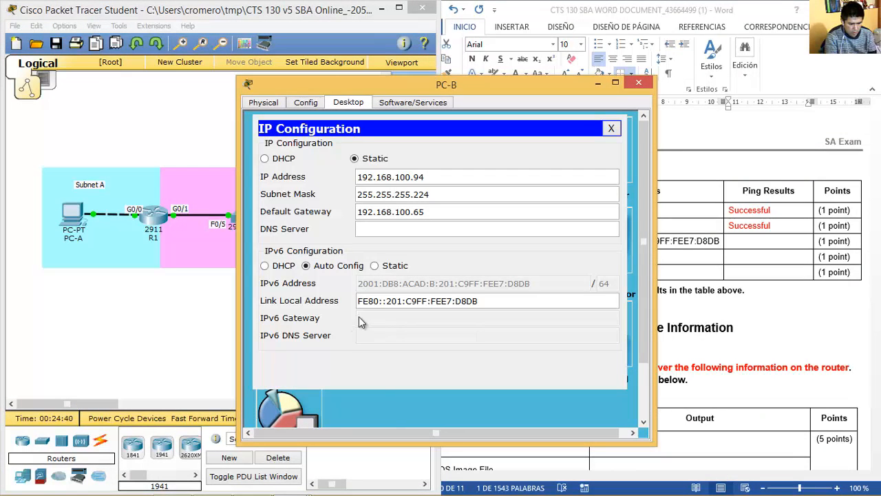
pyautogui.click(375, 267)
pyautogui.click(318, 269)
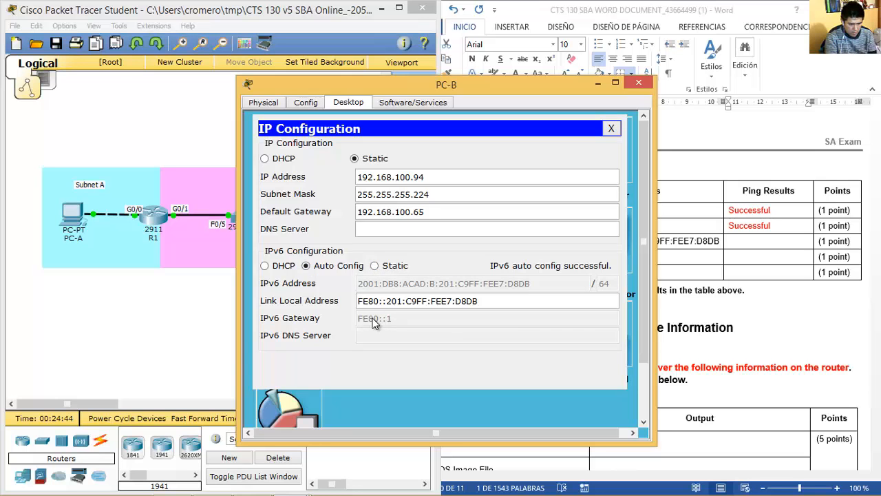
pyautogui.click(632, 85)
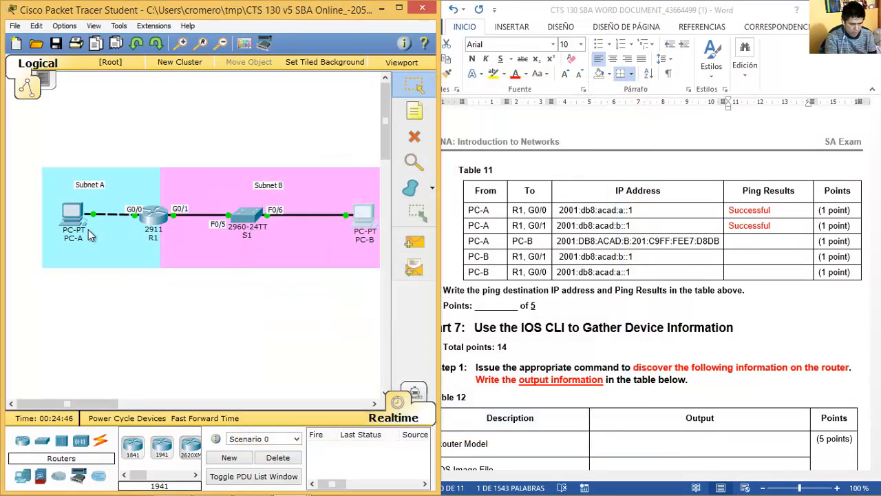
# Rerun PC-A's ping to PC-B and record Successful in Table 11's third row.
pyautogui.click(72, 214)
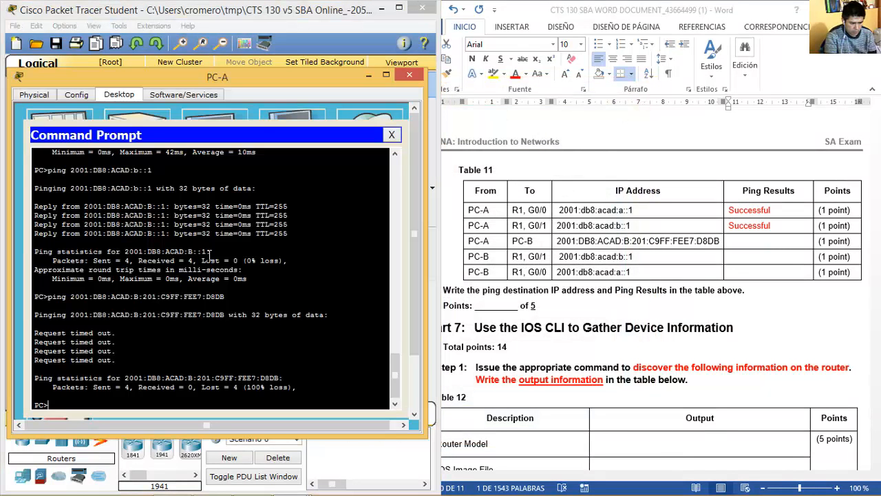
pyautogui.press('Up')
pyautogui.press('Return')
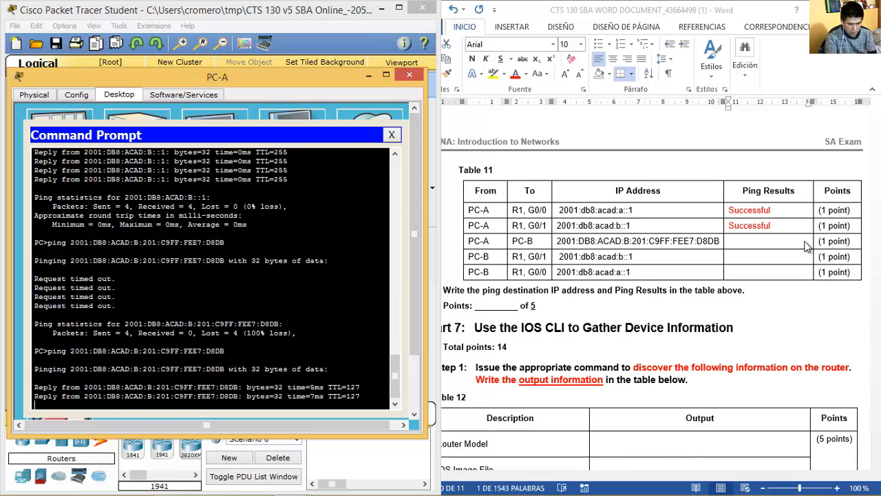
pyautogui.click(773, 245)
pyautogui.click(755, 240)
pyautogui.hotkey('ctrl', 'v')
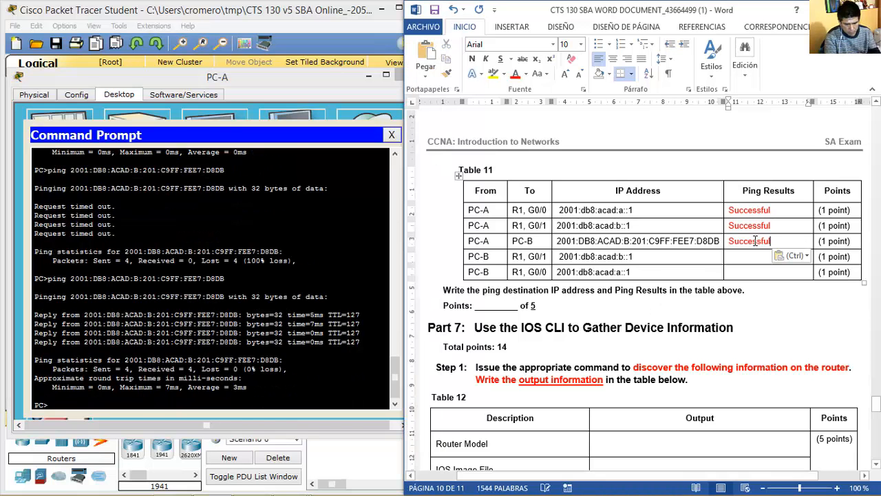
pyautogui.click(396, 75)
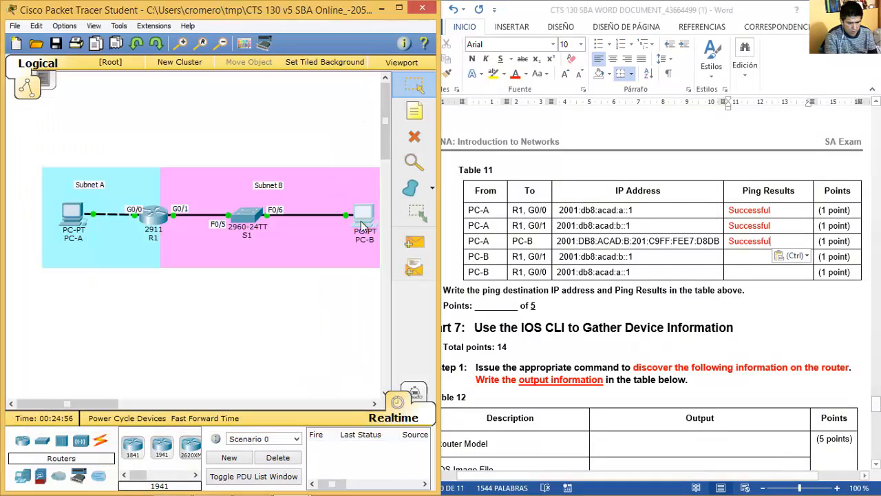
# From PC-B, ping R1's G0/1 address 2001:db8:acad:b::1 and record Successful in Table 11.
pyautogui.click(347, 211)
pyautogui.moveTo(381, 87); pyautogui.dragTo(155, 74)
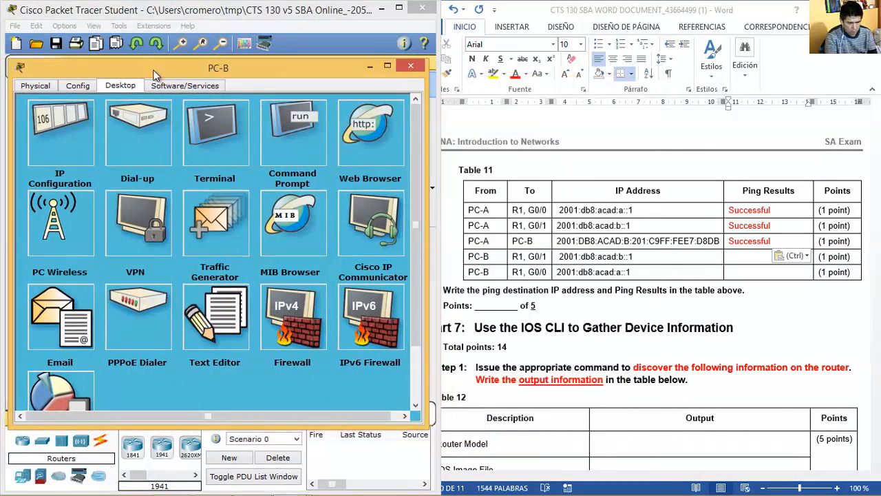
pyautogui.click(279, 142)
pyautogui.write('ping')
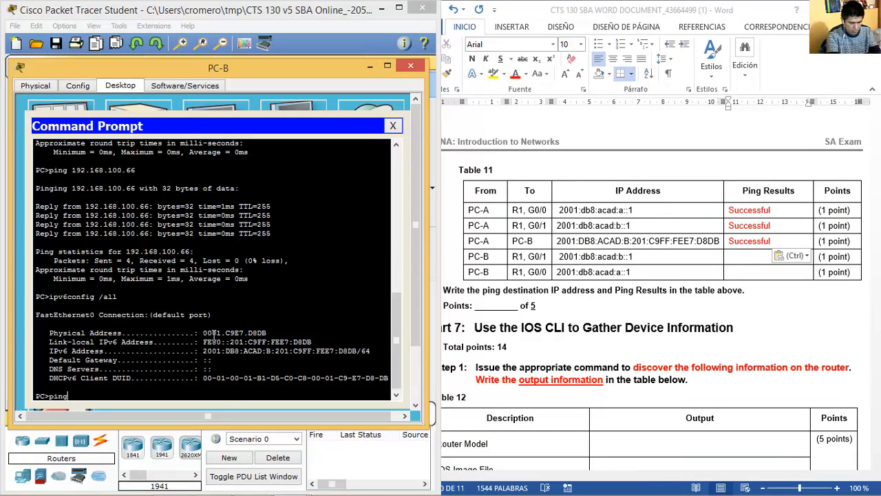
pyautogui.rightClick(152, 391)
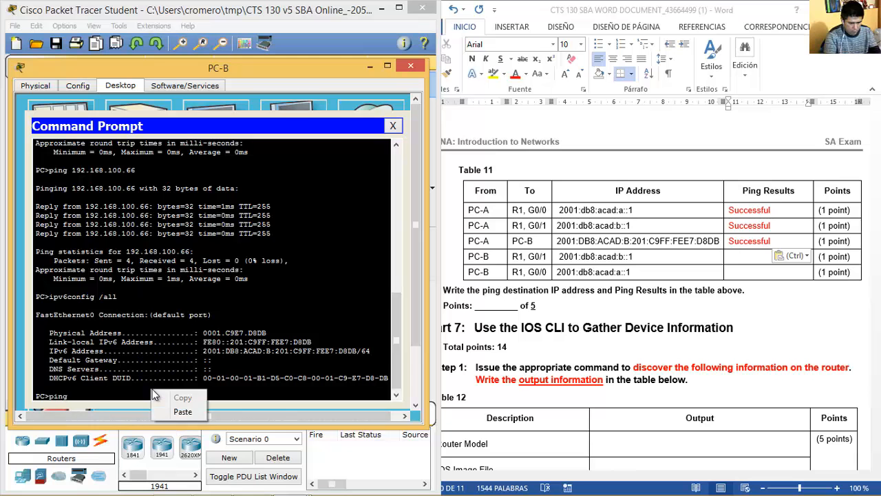
pyautogui.click(183, 412)
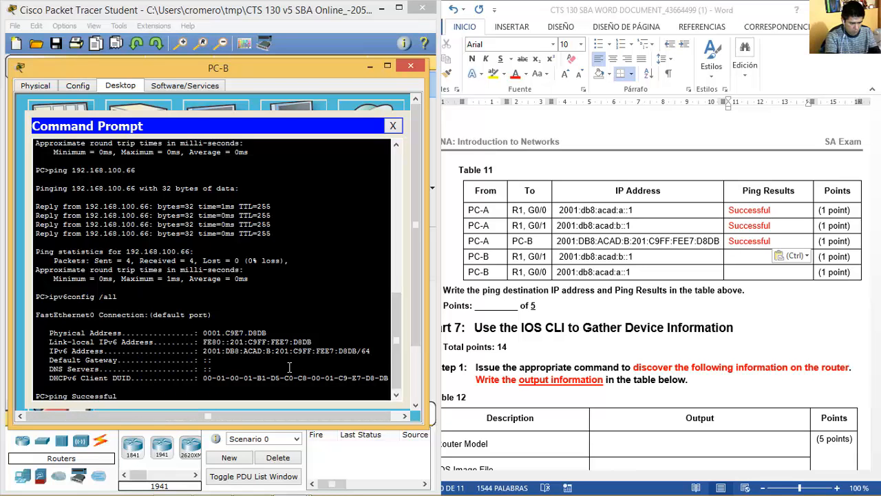
pyautogui.press('BackSpace')
pyautogui.press('BackSpace')
pyautogui.press('BackSpace')
pyautogui.press('BackSpace')
pyautogui.press('BackSpace')
pyautogui.press('BackSpace')
pyautogui.press('BackSpace')
pyautogui.press('BackSpace')
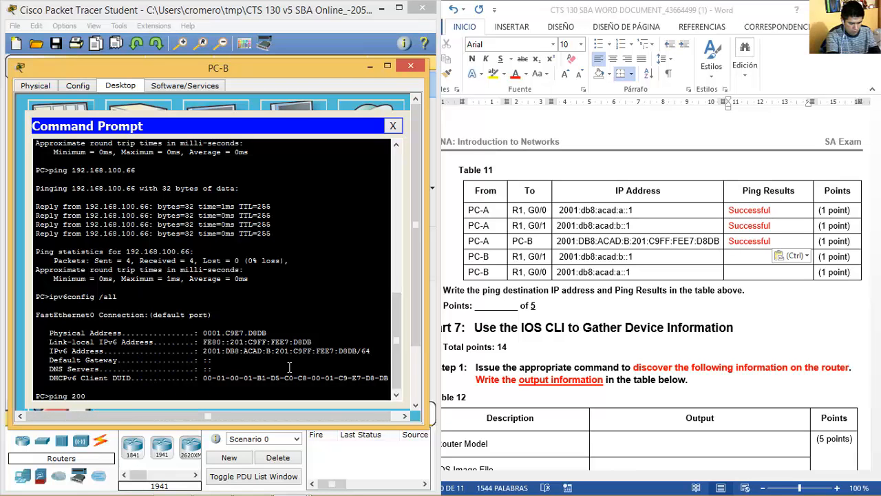
pyautogui.write('2001:db8:acad:b::1')
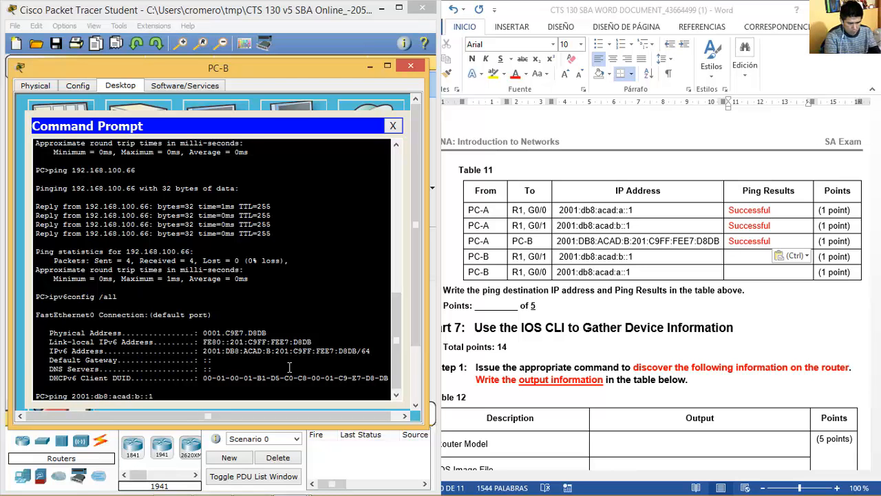
pyautogui.press('Return')
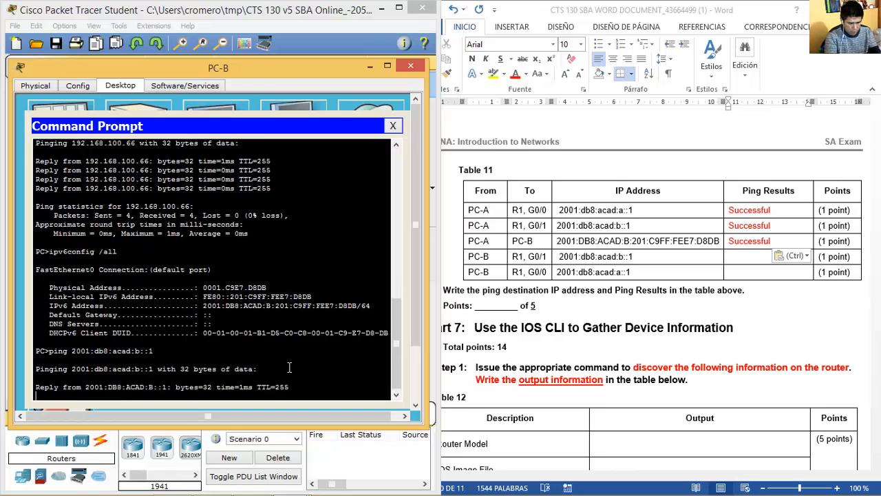
pyautogui.click(764, 256)
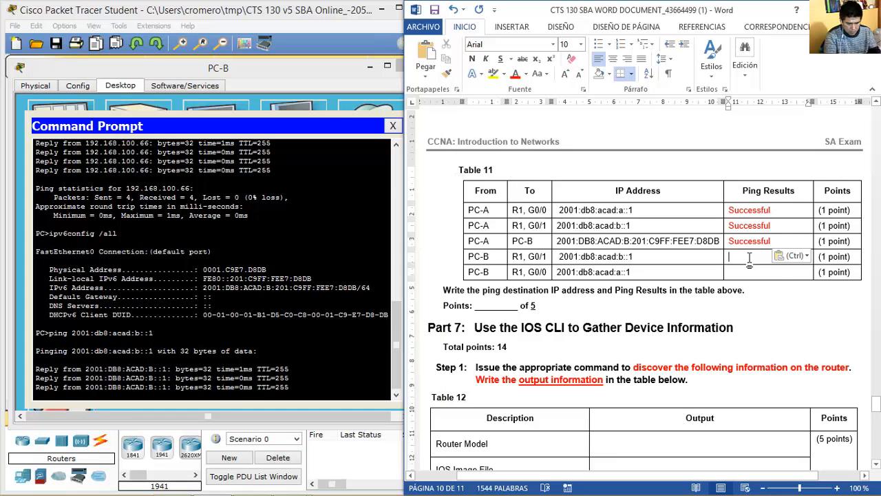
pyautogui.hotkey('ctrl', 'v')
# Ping R1's G0/0 address a::1 from PC-B and record Successful in Table 11.
pyautogui.click(306, 335)
pyautogui.press('Up')
pyautogui.press('Return')
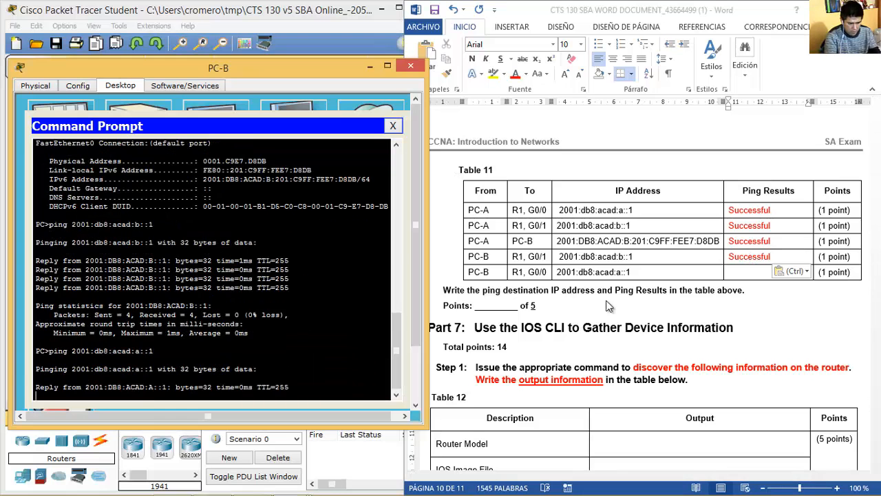
pyautogui.click(755, 271)
pyautogui.hotkey('ctrl', 'v')
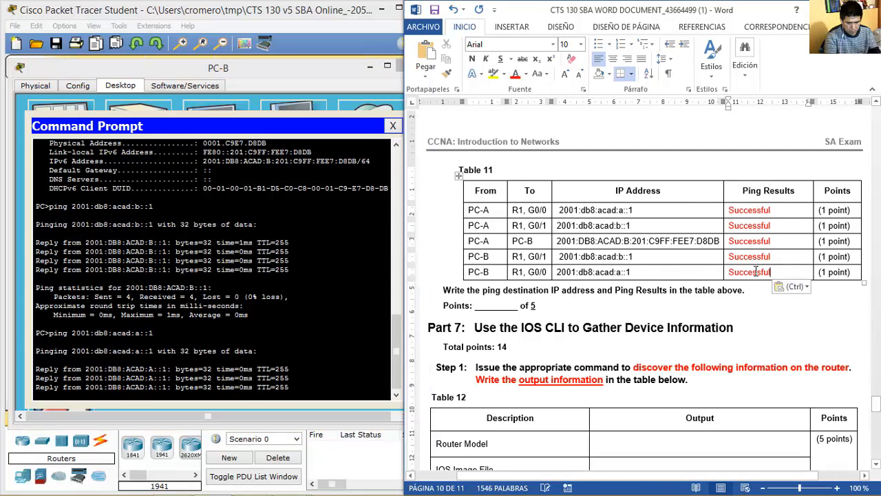
pyautogui.click(603, 323)
pyautogui.click(340, 305)
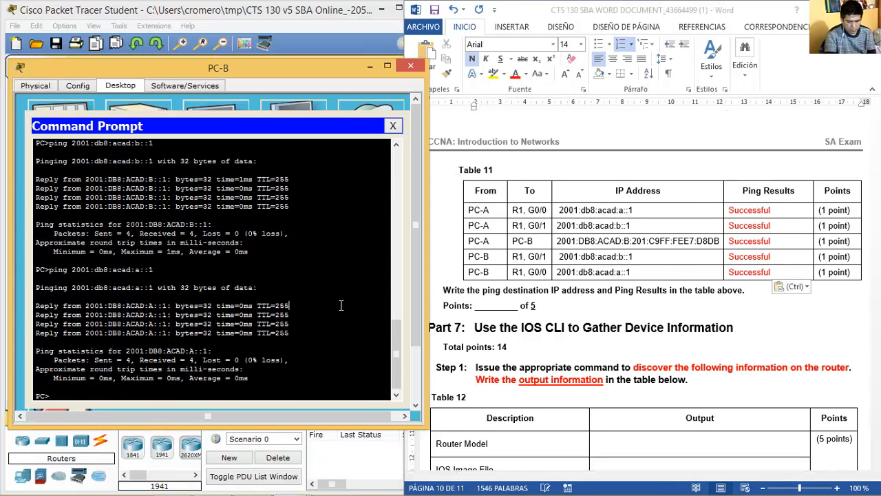
pyautogui.click(411, 66)
pyautogui.moveTo(876, 410); pyautogui.dragTo(876, 420)
# Run end and show version in R1's CLI to view the CISCO2911/K9 model, image and register 0x2102.
pyautogui.click(612, 198)
pyautogui.click(213, 483)
pyautogui.click(212, 483)
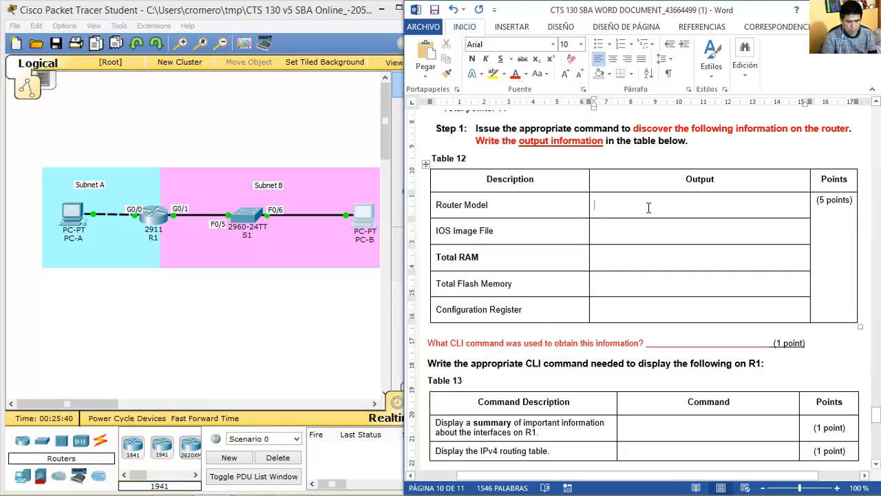
pyautogui.click(152, 215)
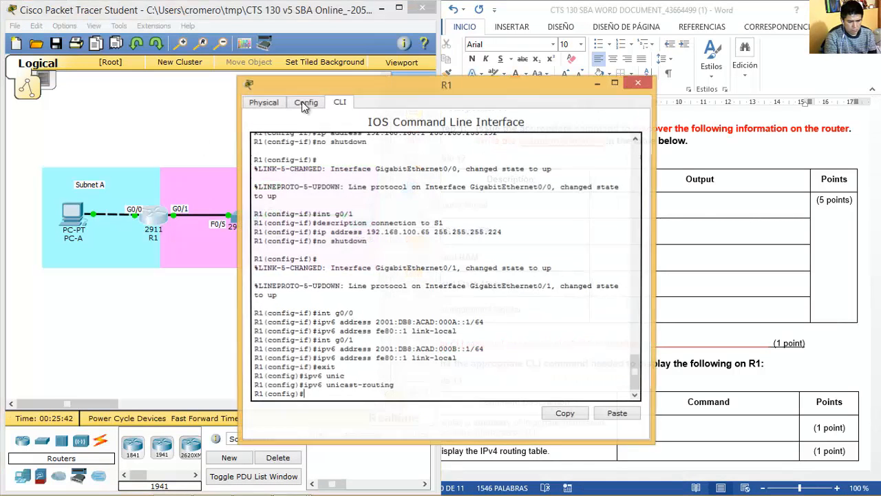
pyautogui.moveTo(380, 90); pyautogui.dragTo(155, 79)
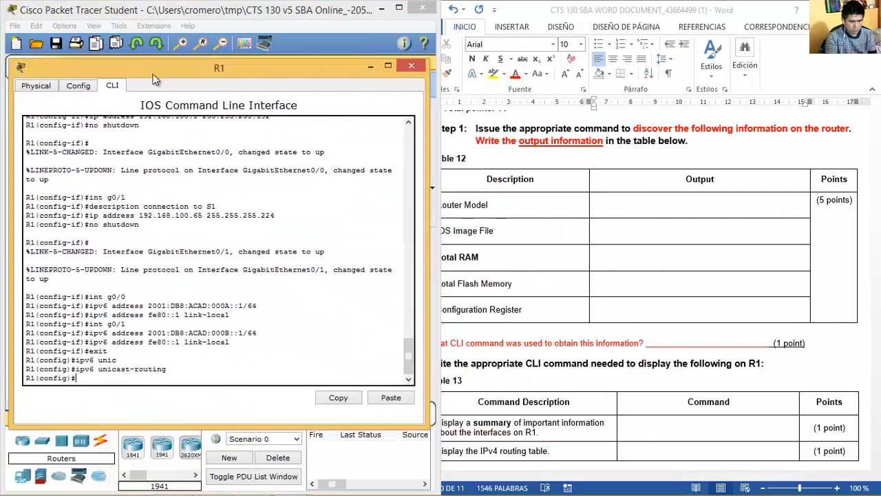
pyautogui.click(575, 10)
pyautogui.write('end')
pyautogui.press('Return')
pyautogui.write('show version')
pyautogui.press('Return')
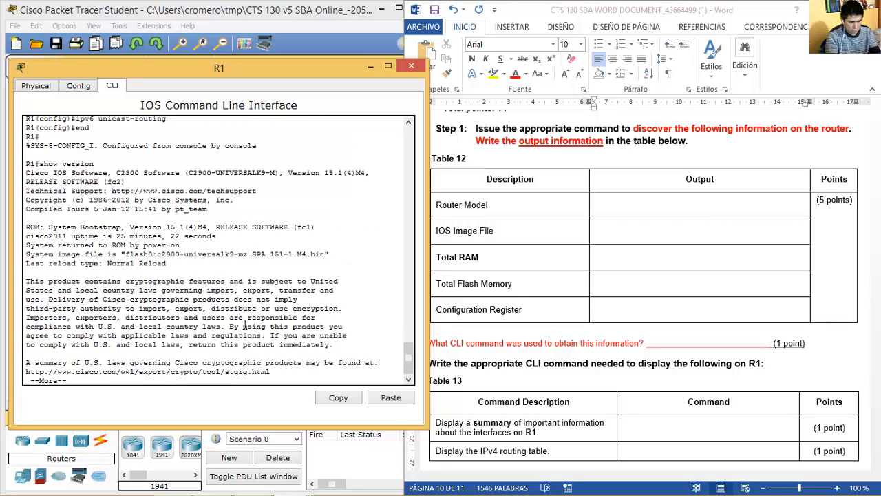
pyautogui.press('space')
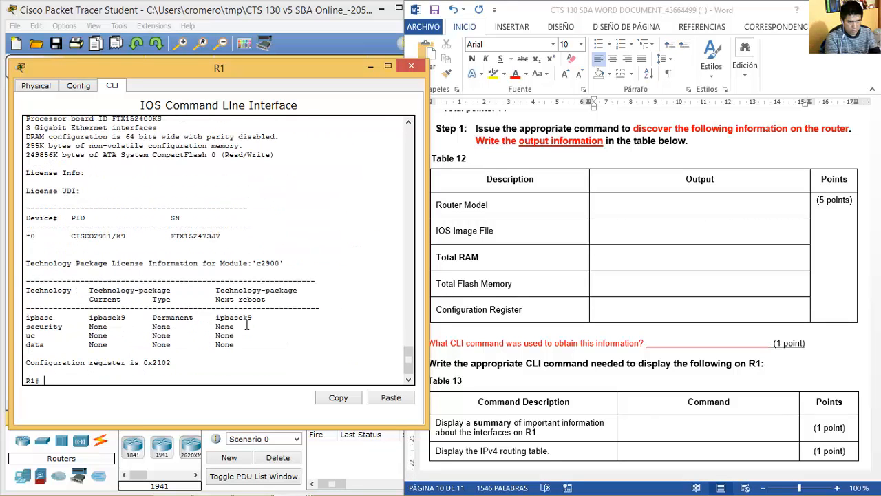
pyautogui.moveTo(409, 357); pyautogui.dragTo(409, 330)
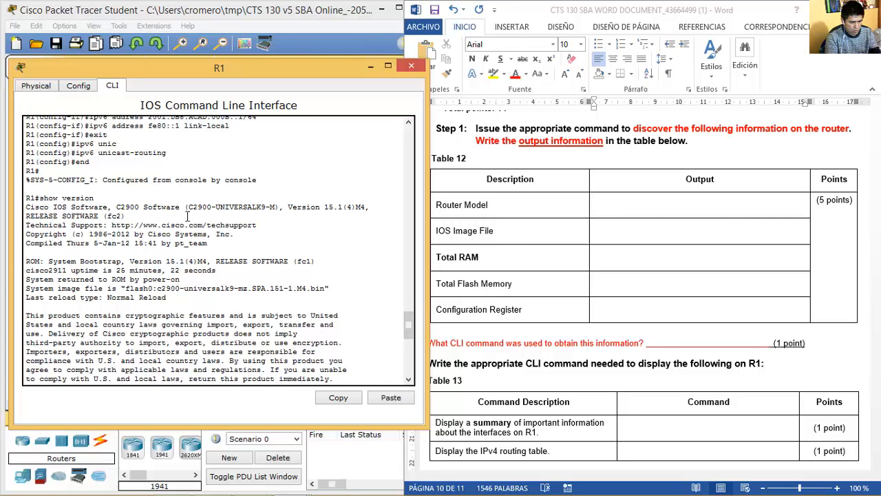
pyautogui.moveTo(406, 318); pyautogui.dragTo(396, 352)
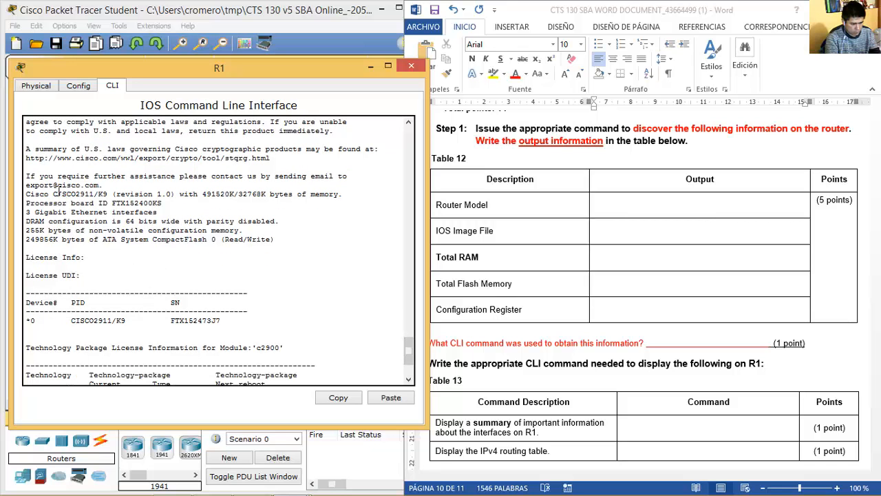
# Enter the router model 'CISCO 2911 Router' in Table 12's Router Model cell.
pyautogui.moveTo(52, 194); pyautogui.dragTo(98, 194)
pyautogui.hotkey('ctrl', 'c')
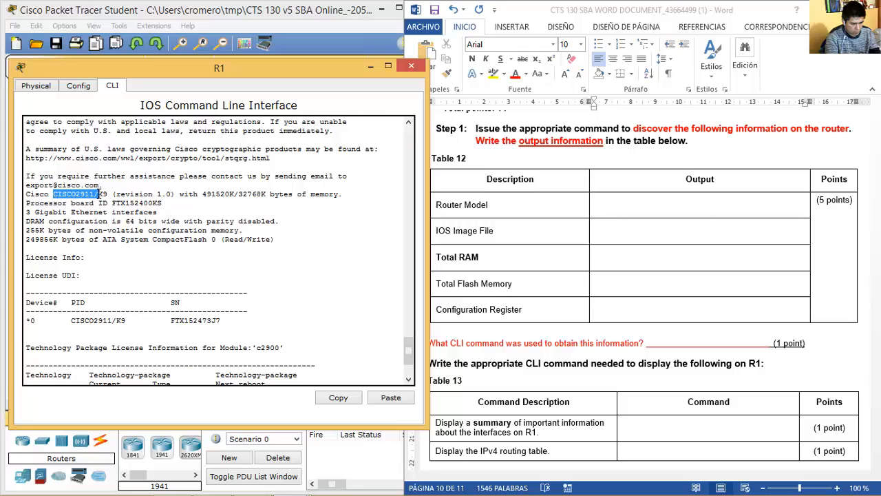
pyautogui.rightClick(95, 195)
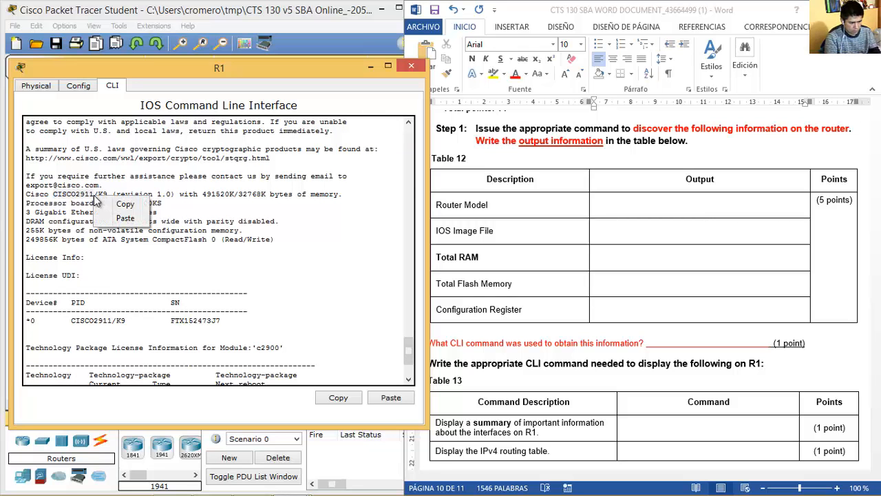
pyautogui.click(113, 200)
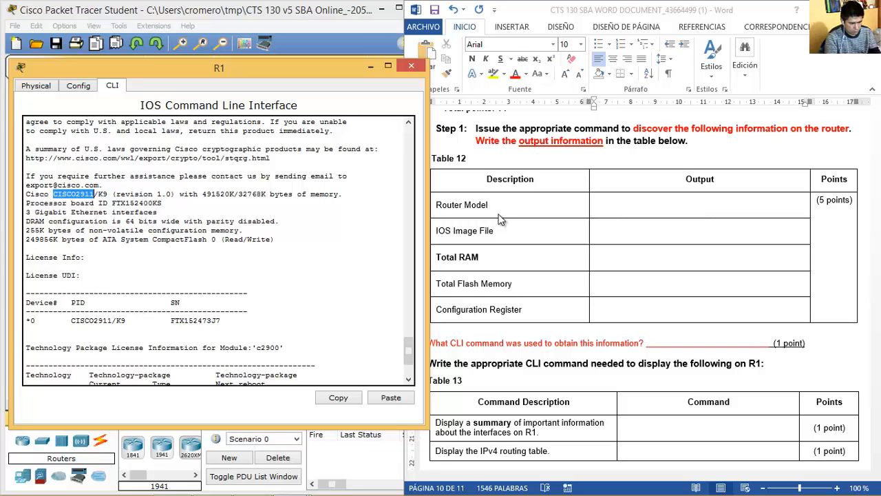
pyautogui.click(624, 206)
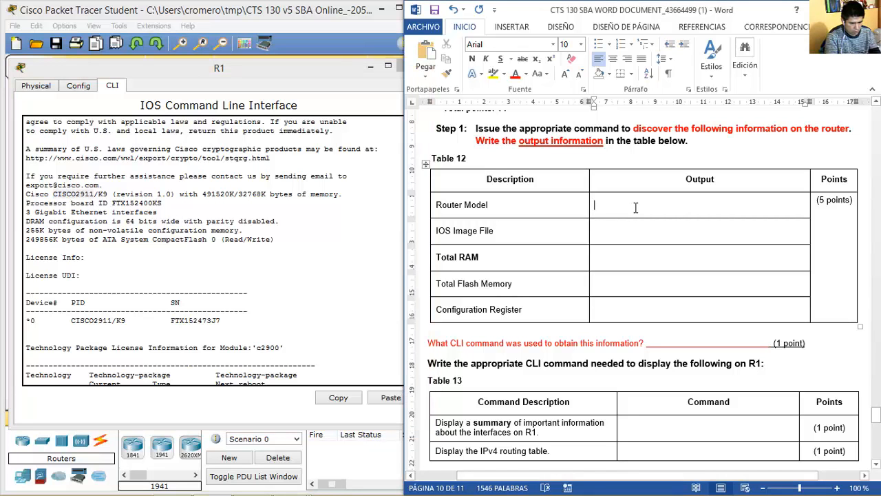
pyautogui.hotkey('ctrl', 'v')
pyautogui.click(622, 205)
pyautogui.write('2911')
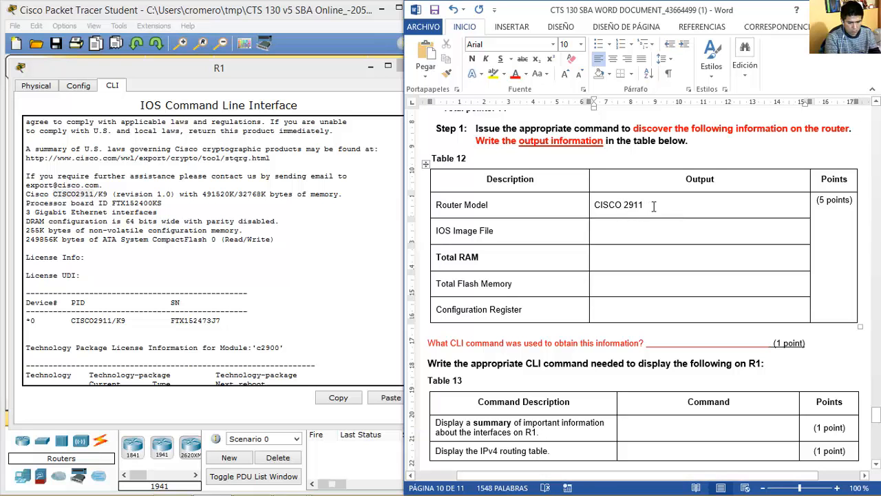
pyautogui.write(' Router')
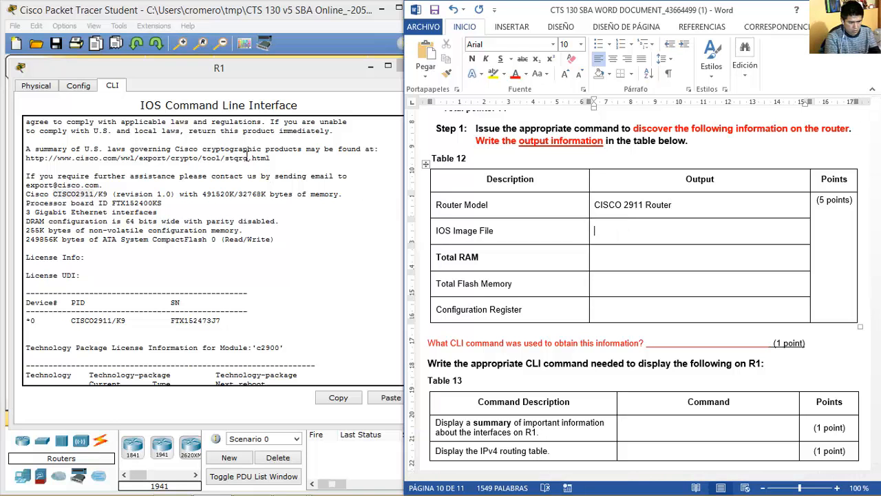
# Copy image c2900-universalk9-mz.SPA.151-1.M4.bin from R1 into the IOS Image File cell.
pyautogui.click(248, 157)
pyautogui.moveTo(409, 348); pyautogui.dragTo(409, 334)
pyautogui.moveTo(158, 214); pyautogui.dragTo(325, 216)
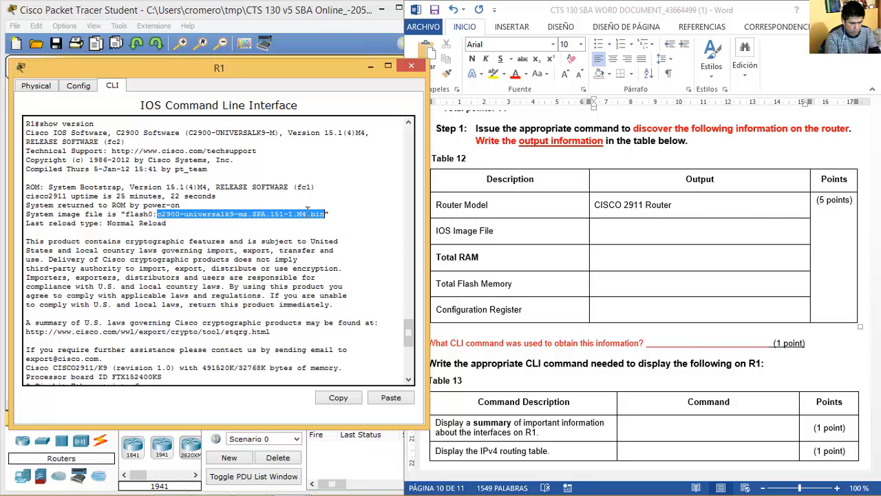
pyautogui.rightClick(307, 210)
pyautogui.click(339, 221)
pyautogui.click(658, 239)
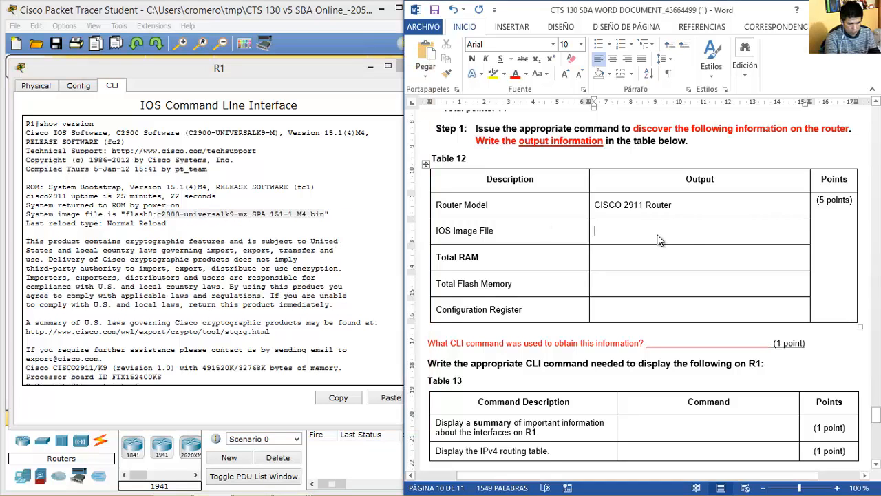
pyautogui.hotkey('ctrl', 'v')
# Copy Total RAM 491520K from R1's show version into the Total RAM cell.
pyautogui.click(202, 278)
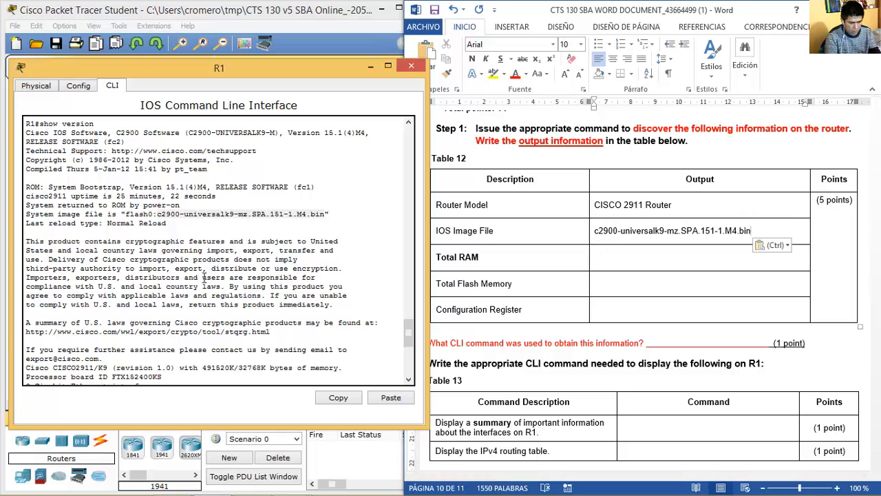
pyautogui.moveTo(411, 340)
pyautogui.mouseDown()
pyautogui.moveTo(408, 365)
pyautogui.moveTo(409, 347)
pyautogui.mouseUp()
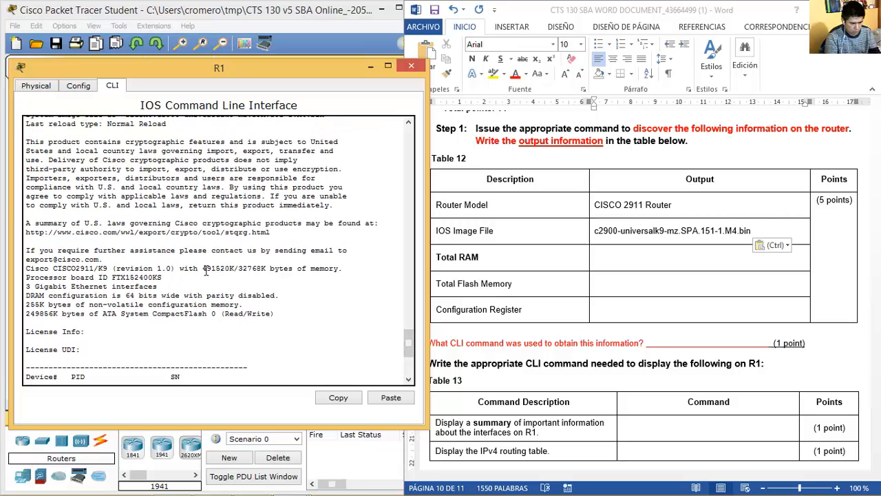
pyautogui.moveTo(203, 268); pyautogui.dragTo(231, 269)
pyautogui.rightClick(235, 268)
pyautogui.click(254, 277)
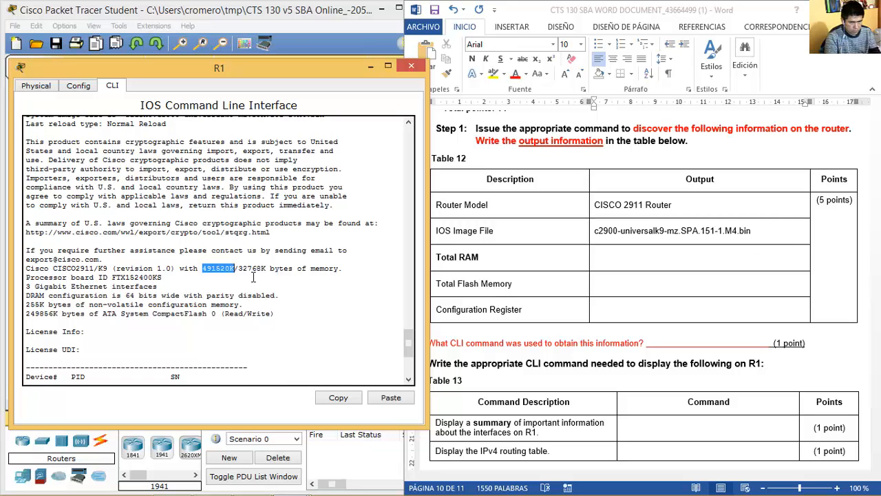
pyautogui.click(631, 262)
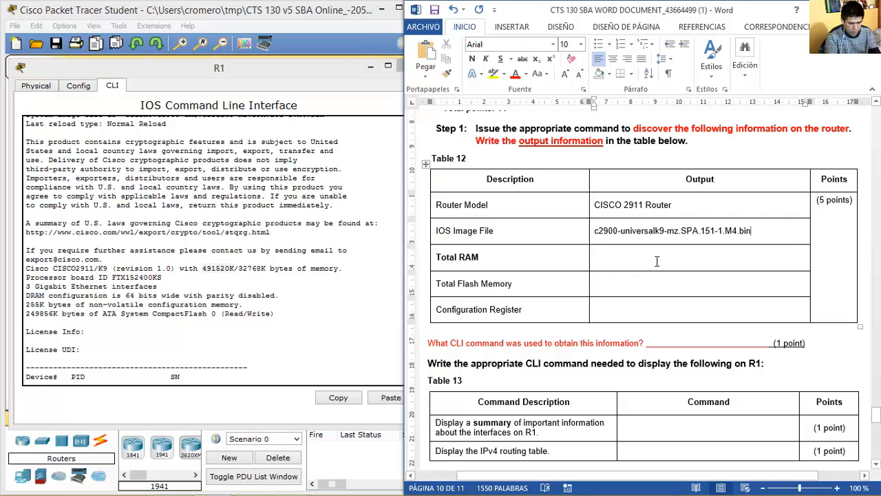
pyautogui.hotkey('ctrl', 'v')
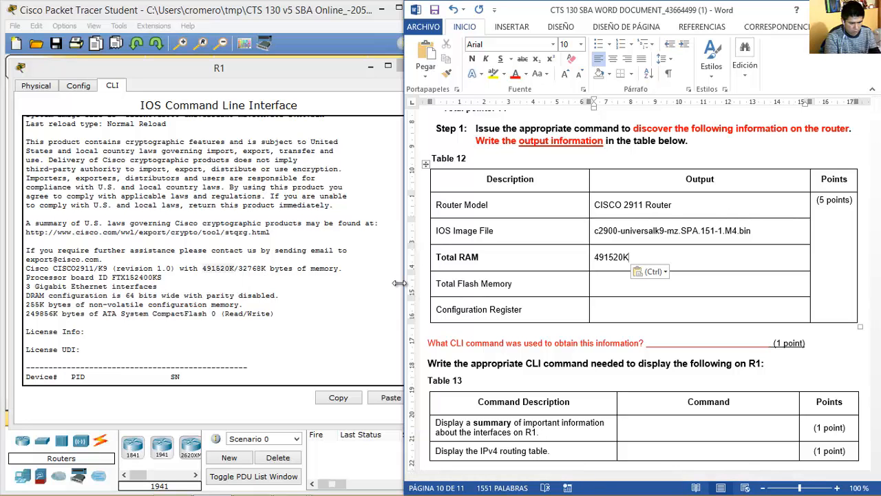
# Fill Total Flash Memory with 249856K copied from R1's show version output.
pyautogui.click(153, 295)
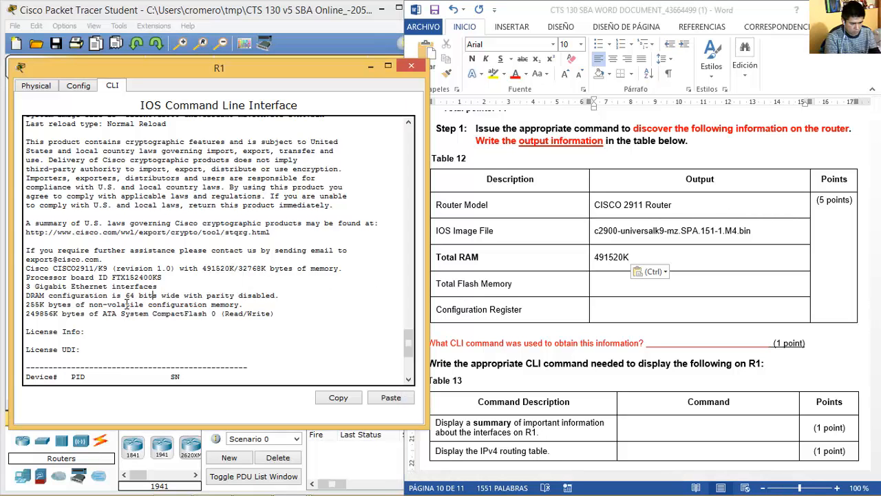
pyautogui.doubleClick(42, 313)
pyautogui.rightClick(44, 314)
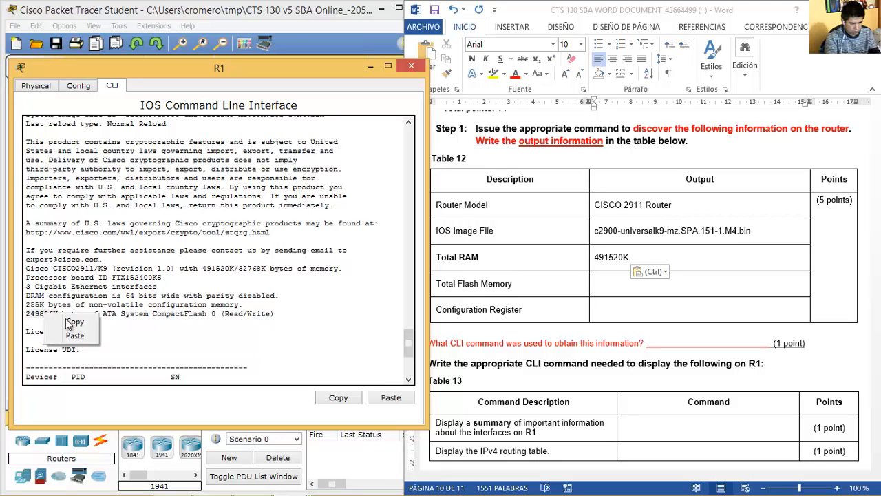
pyautogui.click(60, 321)
pyautogui.click(646, 284)
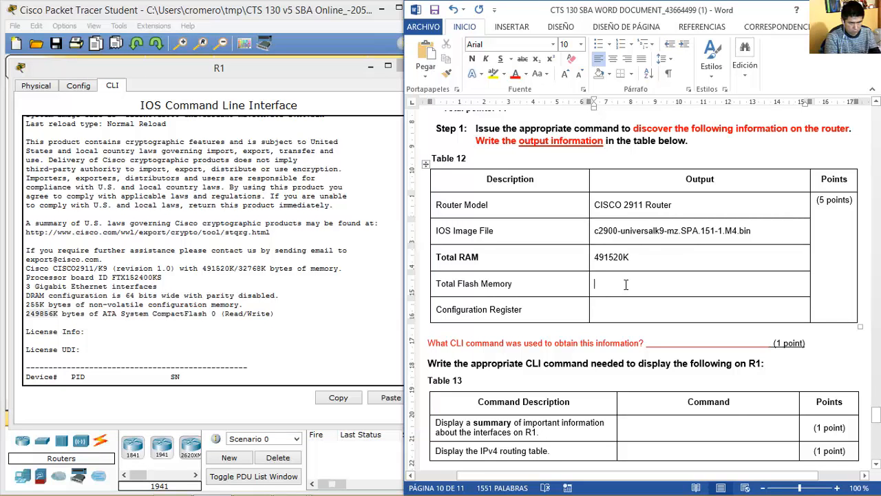
pyautogui.hotkey('ctrl', 'v')
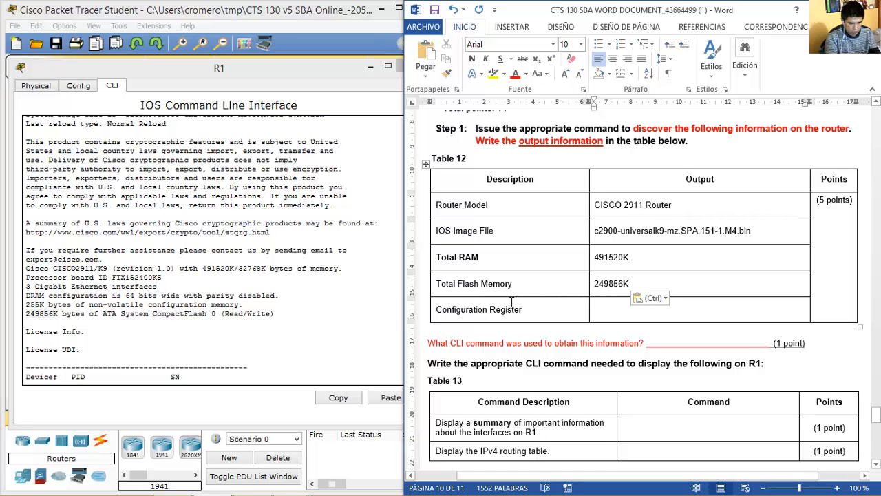
# Copy configuration register 0x2102 from R1 into the Configuration Register cell.
pyautogui.moveTo(531, 311); pyautogui.dragTo(436, 310)
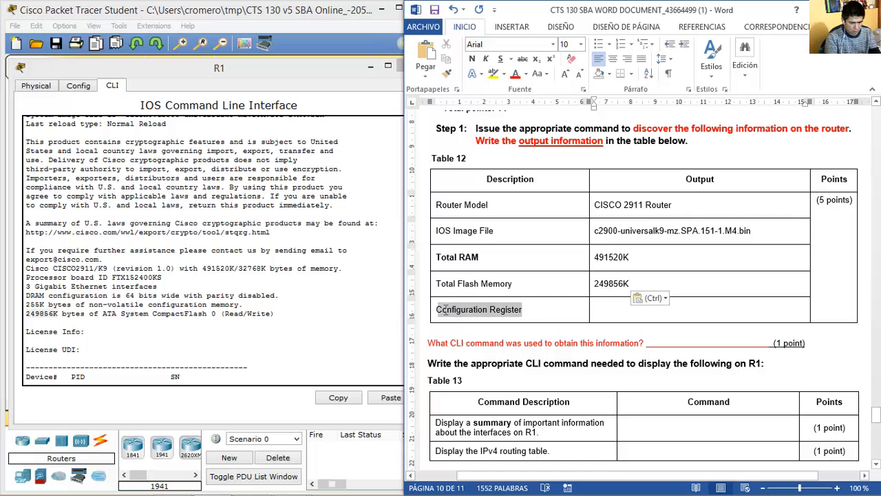
pyautogui.click(309, 305)
pyautogui.moveTo(408, 345); pyautogui.dragTo(409, 366)
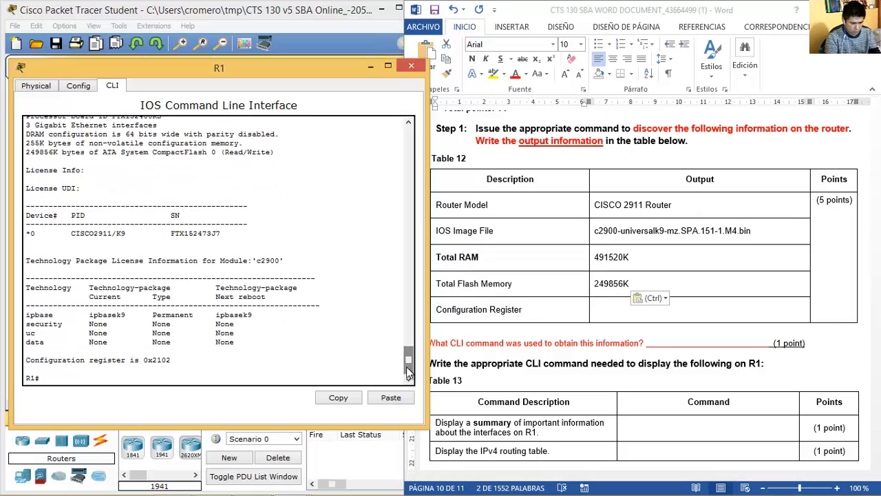
pyautogui.moveTo(174, 359); pyautogui.dragTo(141, 349)
pyautogui.hotkey('ctrl', 'c')
pyautogui.hotkey('ctrl', 'c')
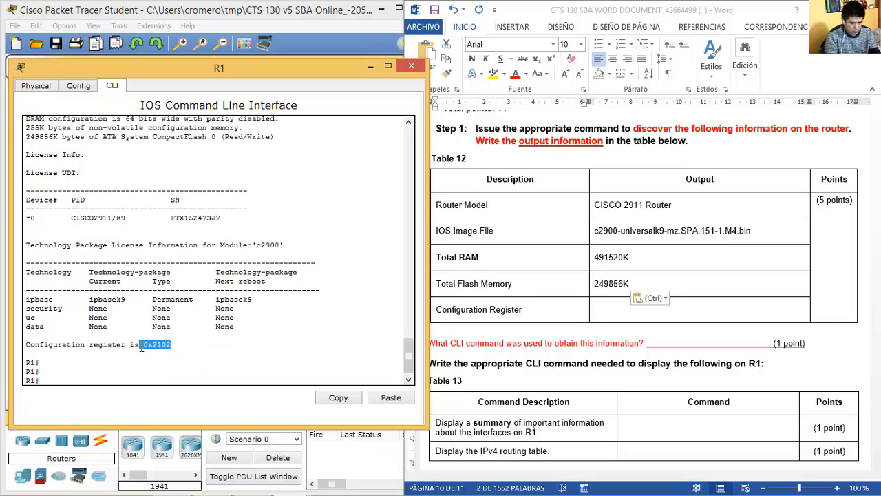
pyautogui.rightClick(152, 346)
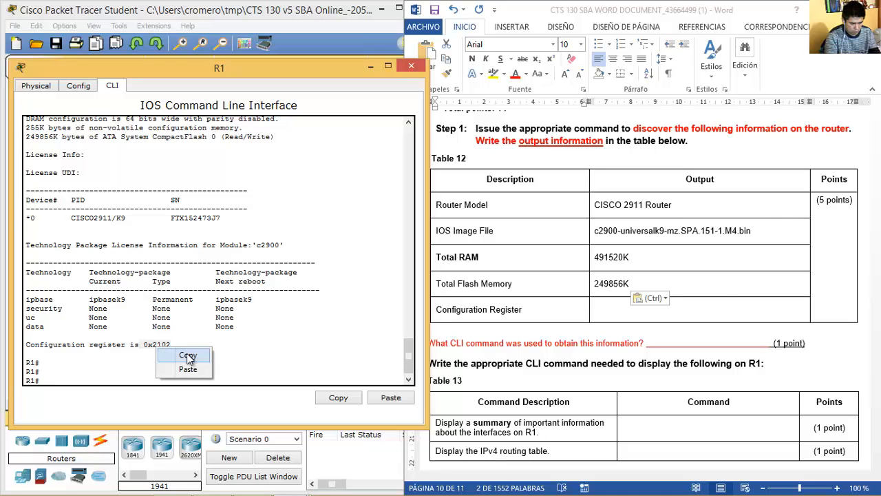
pyautogui.click(184, 353)
pyautogui.click(674, 310)
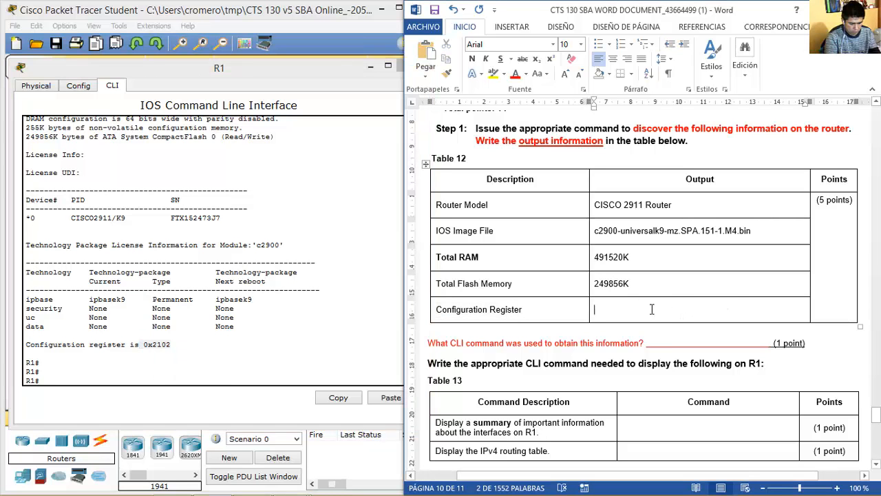
pyautogui.hotkey('ctrl', 'v')
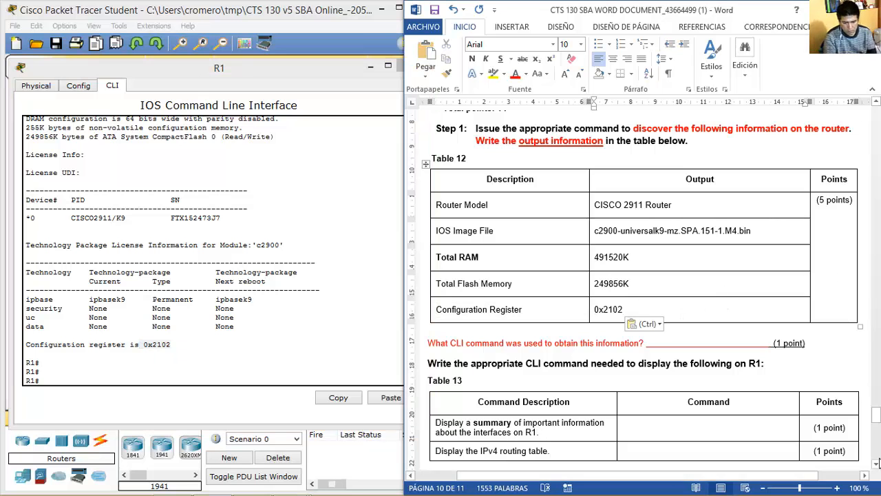
pyautogui.click(875, 463)
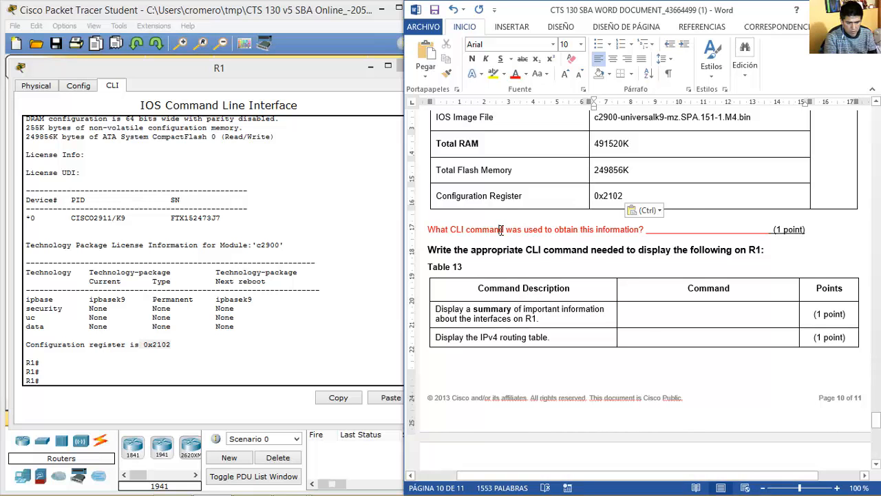
# Answer the question's blank with 'show version' in lowercase.
pyautogui.moveTo(501, 230); pyautogui.dragTo(544, 230)
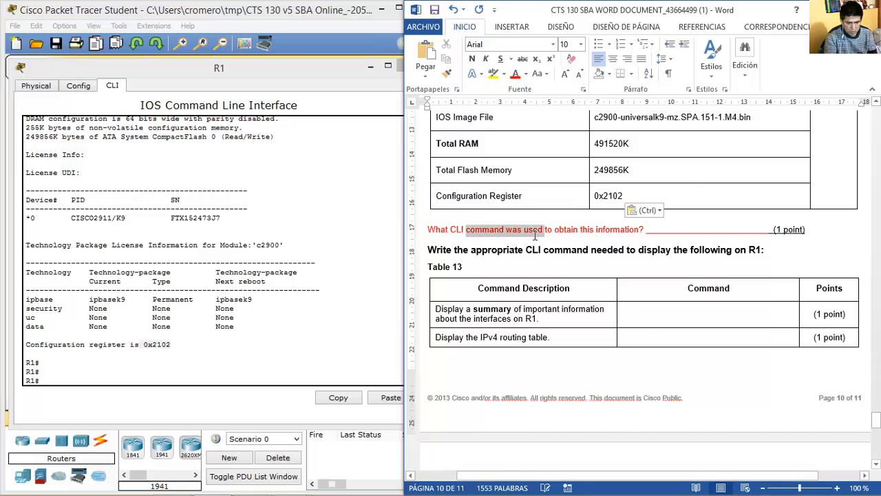
pyautogui.click(685, 231)
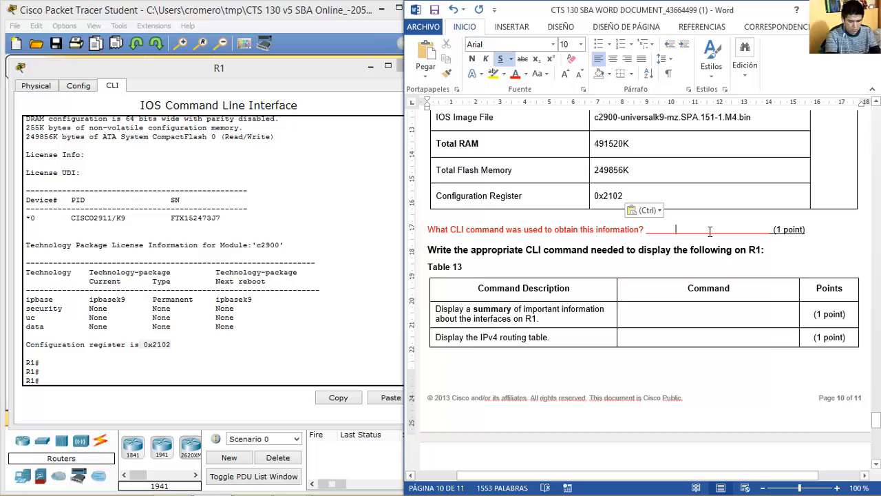
pyautogui.press('Delete')
pyautogui.press('Delete')
pyautogui.press('Delete')
pyautogui.press('Delete')
pyautogui.press('Delete')
pyautogui.press('Delete')
pyautogui.press('Delete')
pyautogui.press('Delete')
pyautogui.press('Delete')
pyautogui.press('Delete')
pyautogui.press('Delete')
pyautogui.press('Delete')
pyautogui.press('Delete')
pyautogui.press('Delete')
pyautogui.press('Delete')
pyautogui.press('Delete')
pyautogui.press('Delete')
pyautogui.press('Delete')
pyautogui.press('Delete')
pyautogui.press('Delete')
pyautogui.write('Show version')
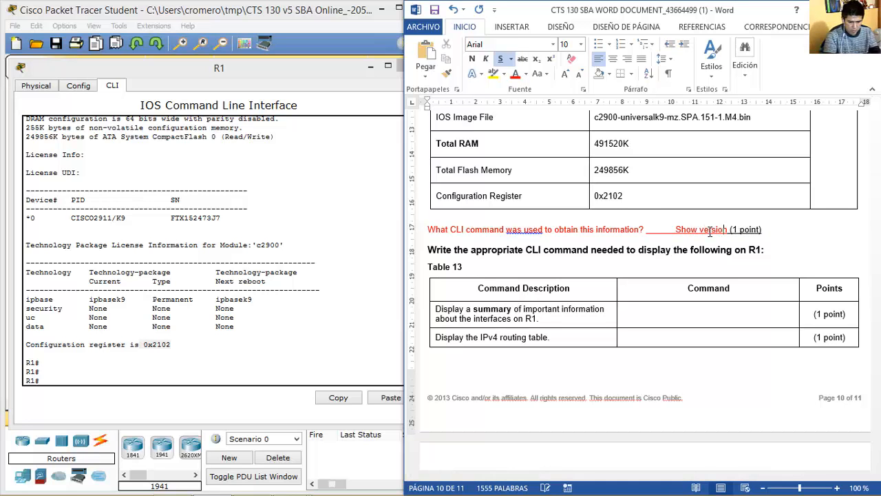
pyautogui.press('Left')
pyautogui.press('BackSpace')
pyautogui.write('s')
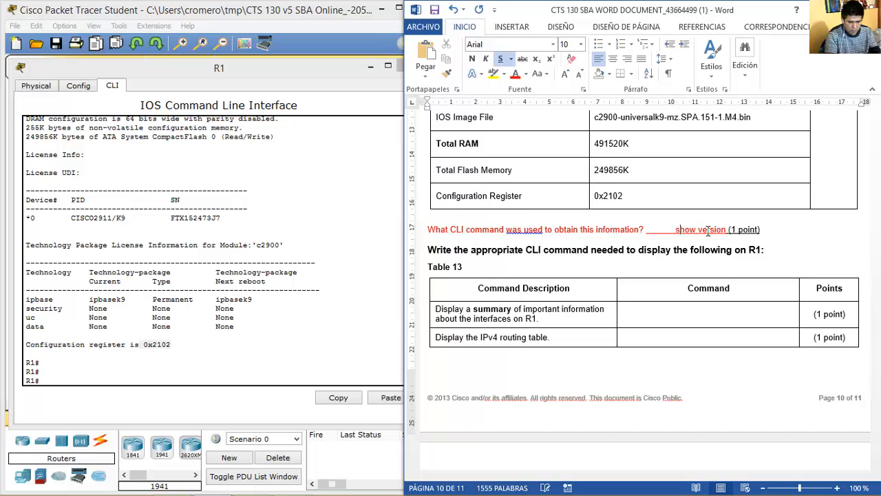
pyautogui.press('Down')
pyautogui.press('Down')
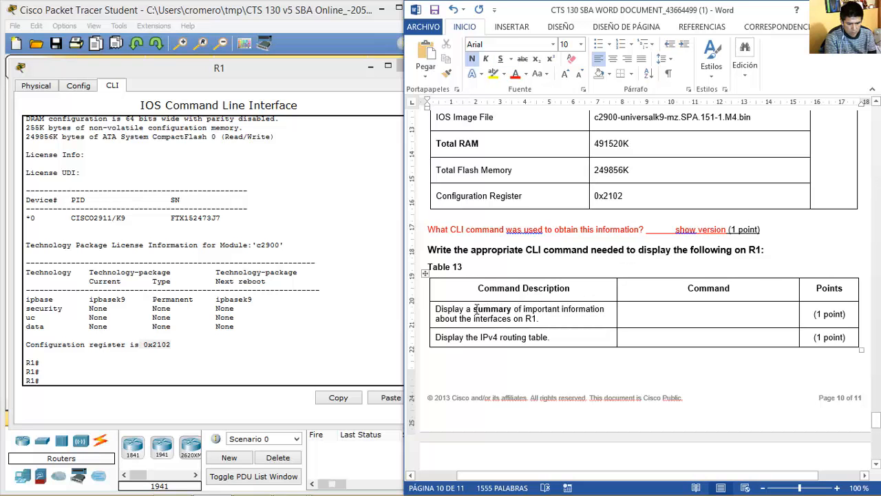
# Run show ip interface brief on R1 and paste it into the first Command cell.
pyautogui.moveTo(474, 309); pyautogui.dragTo(541, 316)
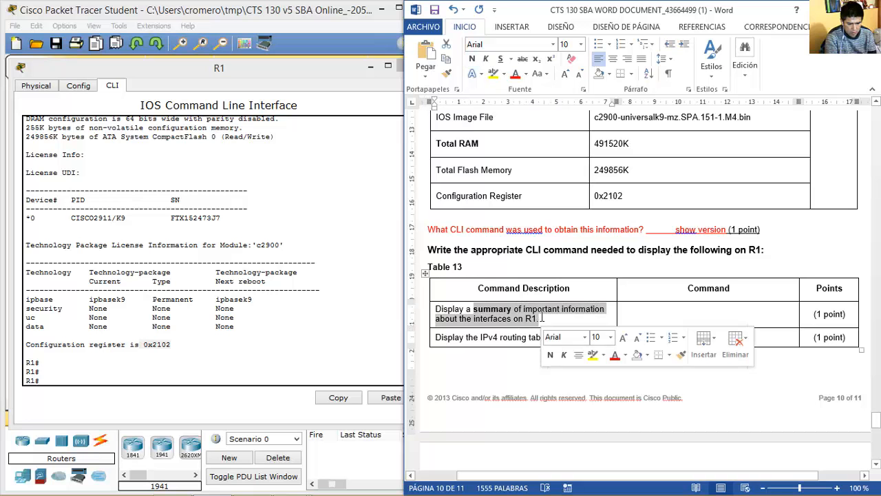
pyautogui.click(663, 317)
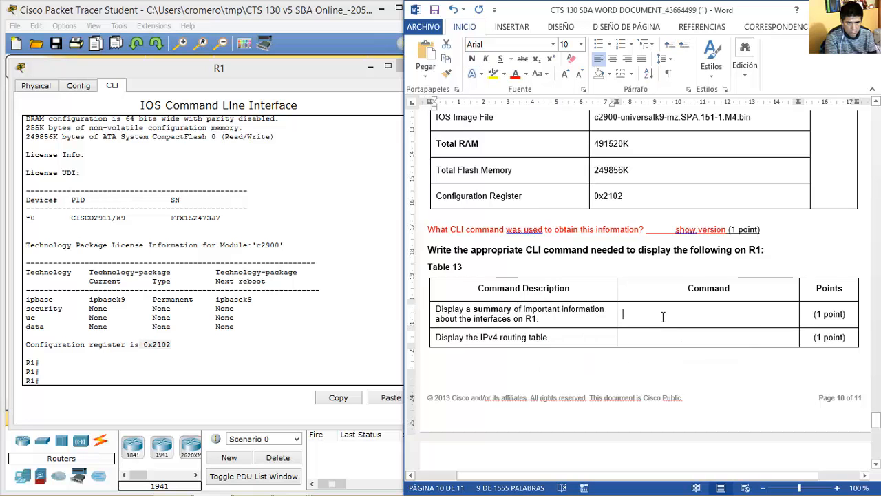
pyautogui.click(318, 315)
pyautogui.write('show ip interface brief')
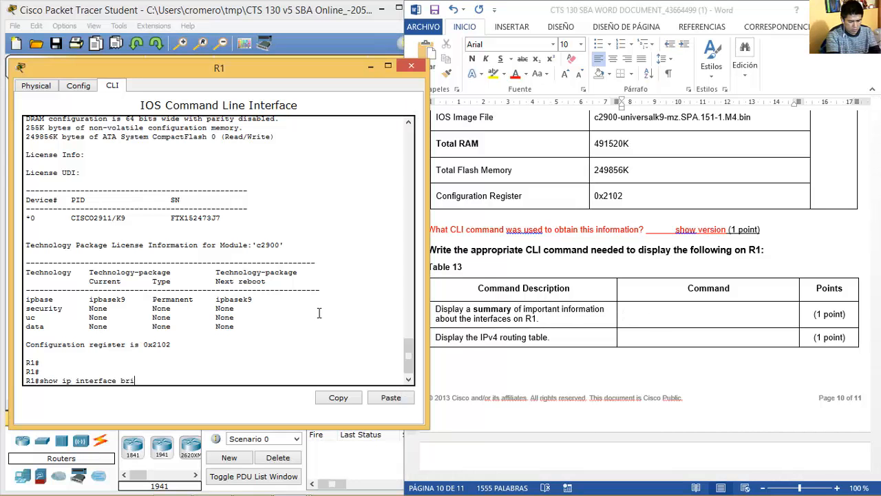
pyautogui.press('Return')
pyautogui.moveTo(145, 288); pyautogui.dragTo(43, 286)
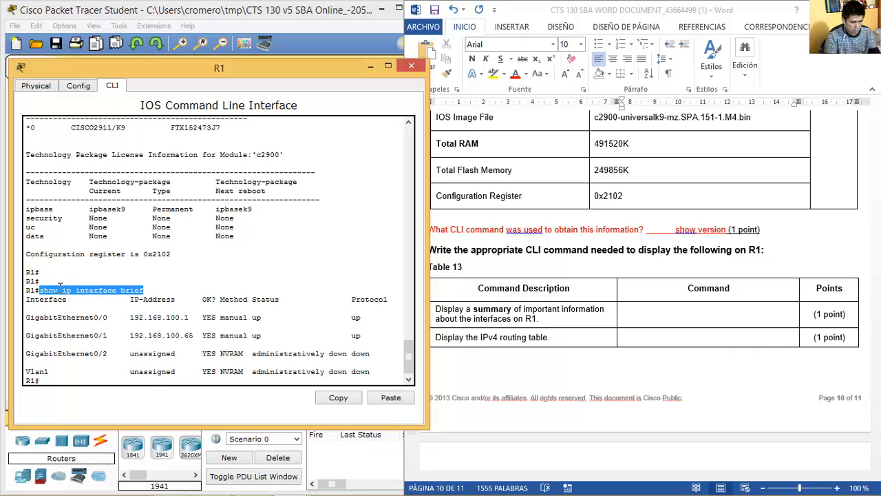
pyautogui.rightClick(59, 285)
pyautogui.click(83, 294)
pyautogui.click(676, 315)
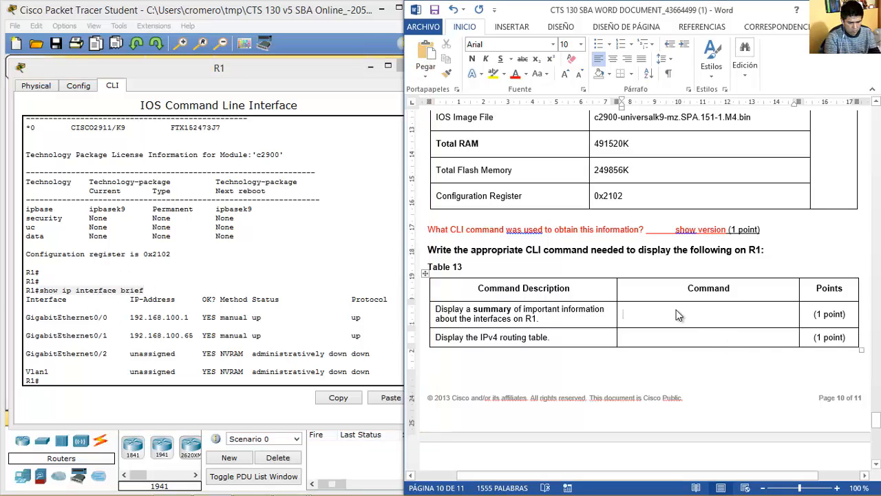
pyautogui.hotkey('ctrl', 'v')
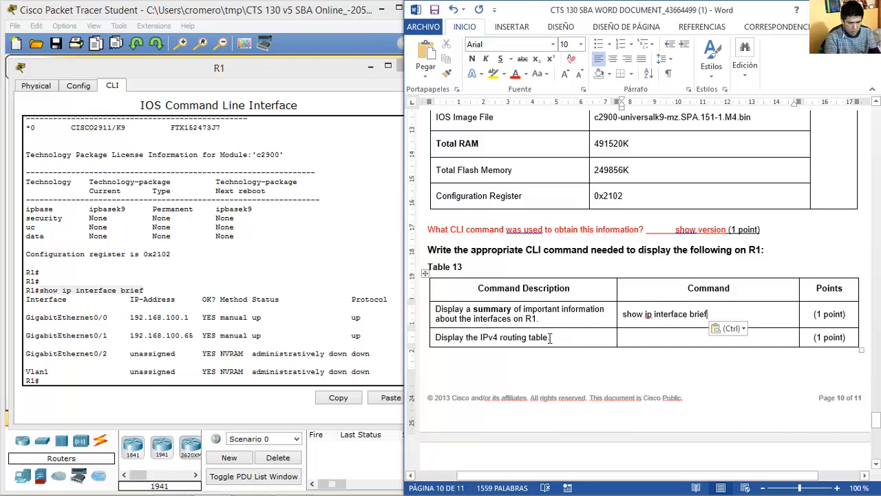
# Run show ip route on R1 and enter it for the IPv4 routing table row.
pyautogui.moveTo(557, 338); pyautogui.dragTo(436, 337)
pyautogui.click(244, 372)
pyautogui.write('ip route')
pyautogui.press('Return')
pyautogui.write('show ip route')
pyautogui.press('Return')
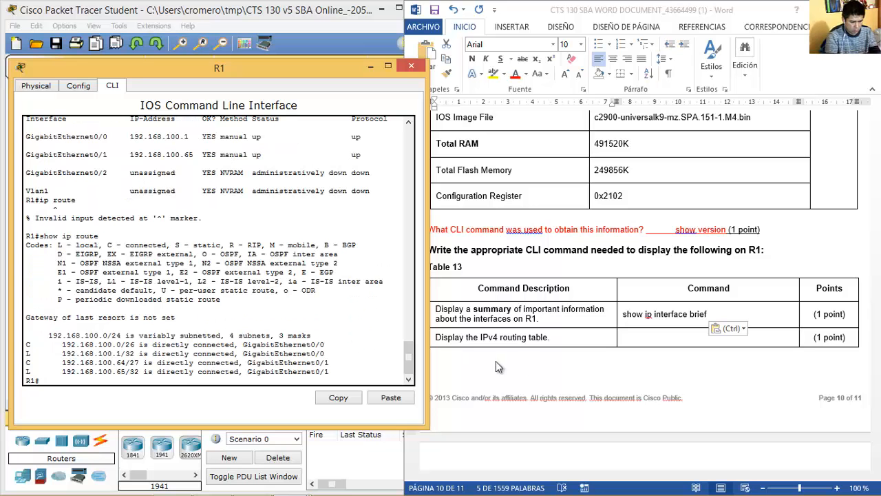
pyautogui.click(647, 339)
pyautogui.click(675, 336)
pyautogui.write('s')
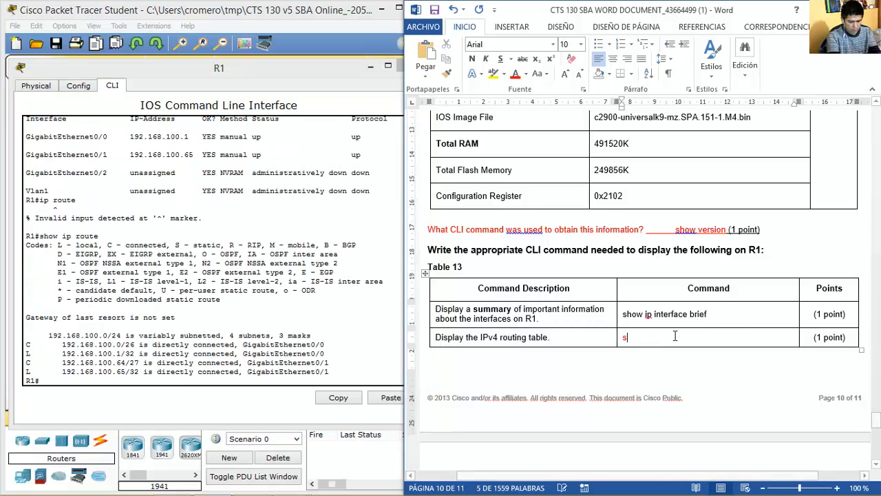
pyautogui.write('how ip route')
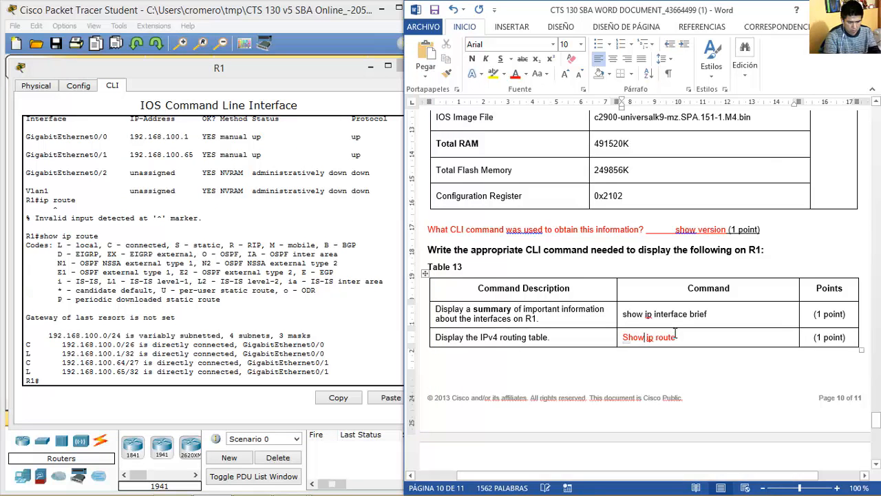
pyautogui.press('Down')
pyautogui.press('Down')
pyautogui.press('Down')
pyautogui.press('Down')
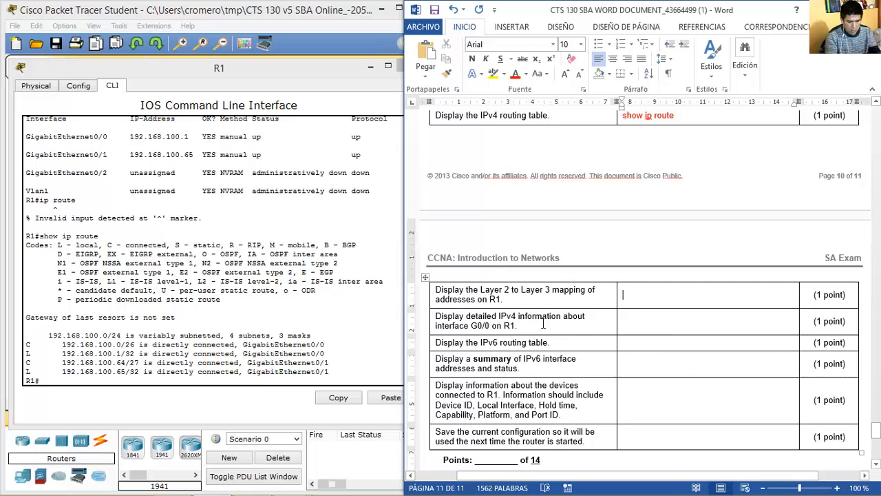
# Run show arp on R1 and enter it for the Layer 2 to Layer 3 mapping row.
pyautogui.moveTo(482, 290); pyautogui.dragTo(586, 289)
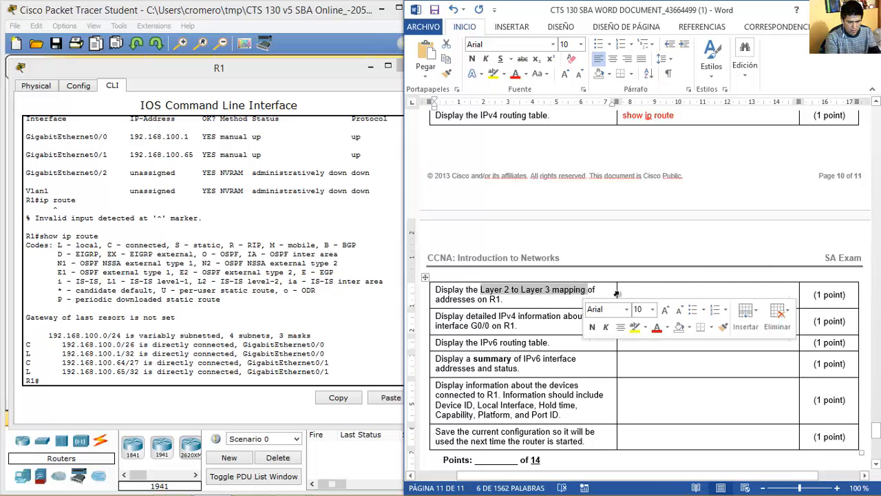
pyautogui.click(222, 349)
pyautogui.write('show arp')
pyautogui.press('Return')
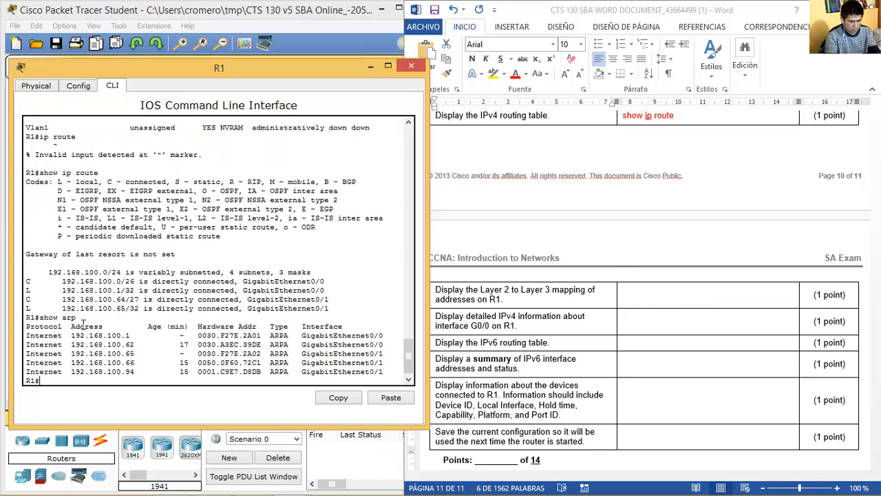
pyautogui.click(647, 295)
pyautogui.write('show arp')
pyautogui.hotkey('ctrl', 'z')
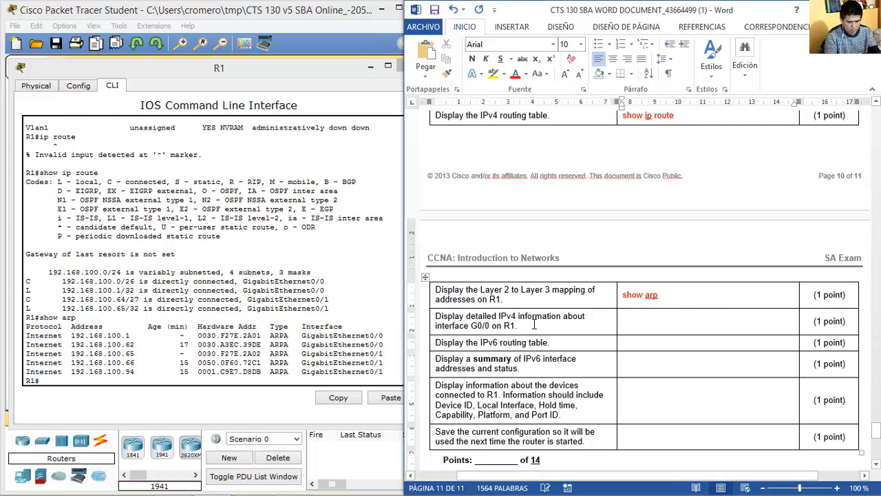
# Run show interface g0/0 on R1 and enter it in the G0/0 Command cell.
pyautogui.moveTo(521, 325); pyautogui.dragTo(441, 315)
pyautogui.click(278, 323)
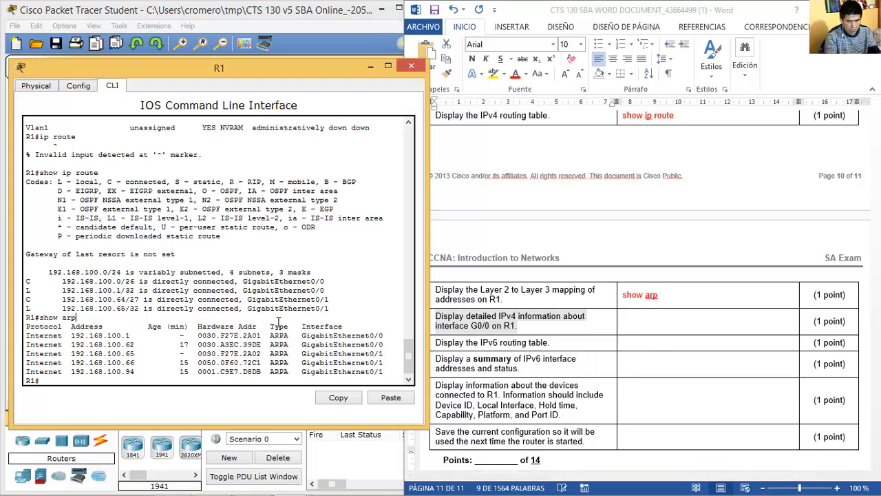
pyautogui.write('show interface g0/0')
pyautogui.press('Return')
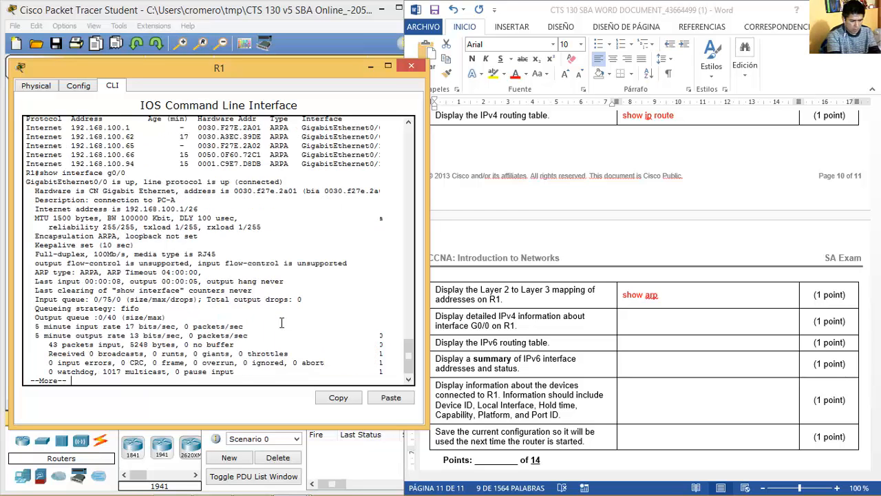
pyautogui.press('space')
pyautogui.click(641, 322)
pyautogui.click(632, 322)
pyautogui.write('show interface g0/0')
pyautogui.press('Delete')
pyautogui.write('s')
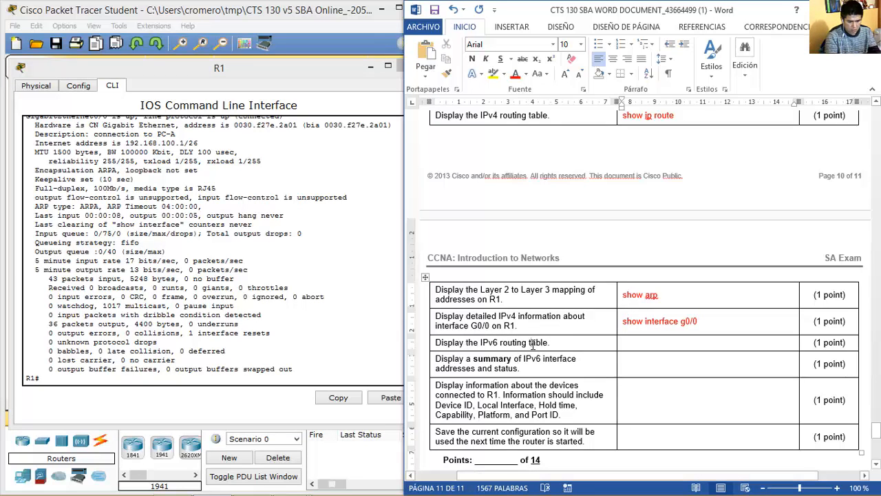
pyautogui.moveTo(559, 344); pyautogui.dragTo(475, 344)
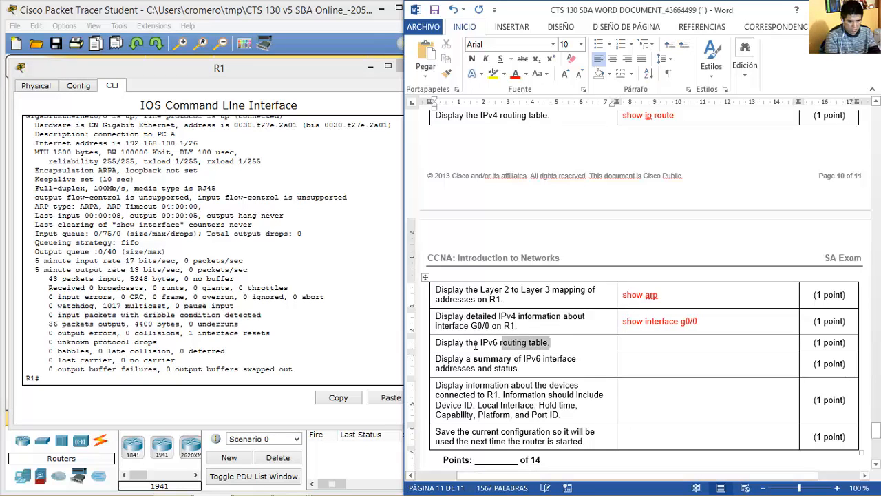
# Run show ipv6 route on R1 and enter it for the IPv6 routing table row.
pyautogui.click(301, 345)
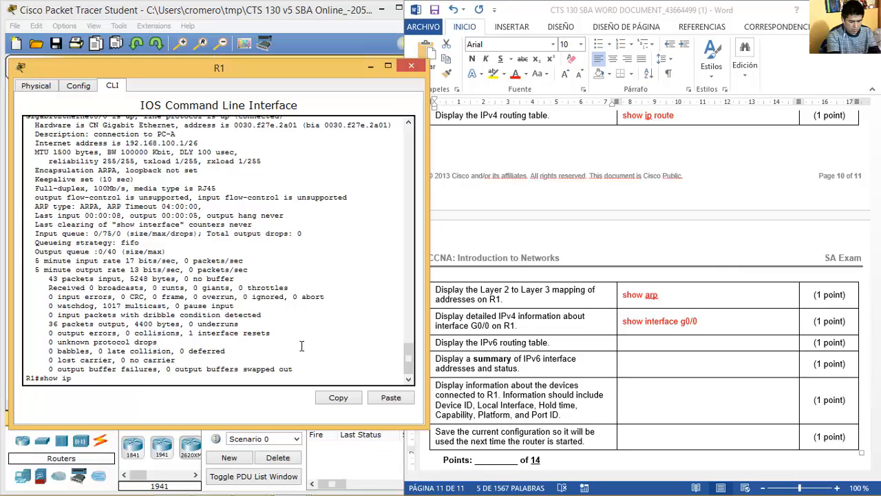
pyautogui.write('show ipv6 route')
pyautogui.press('Return')
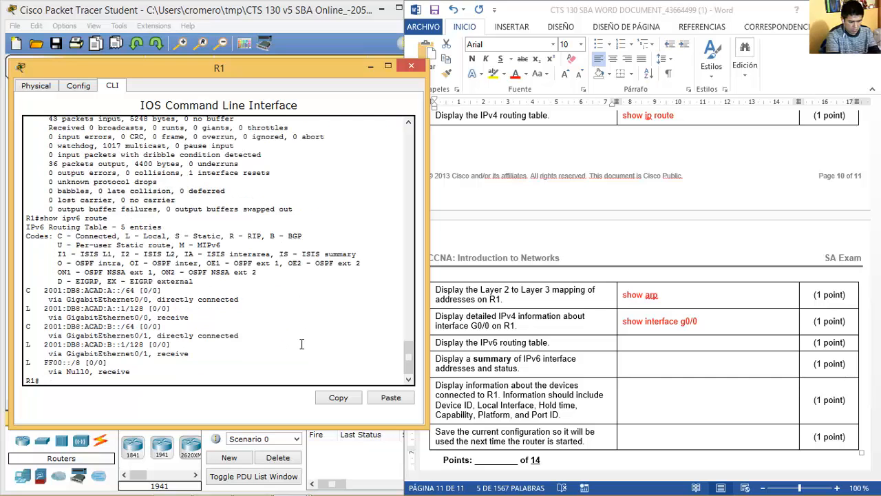
pyautogui.click(643, 343)
pyautogui.write('Show ipv6 route')
pyautogui.press('Delete')
pyautogui.write('s')
pyautogui.press('Down')
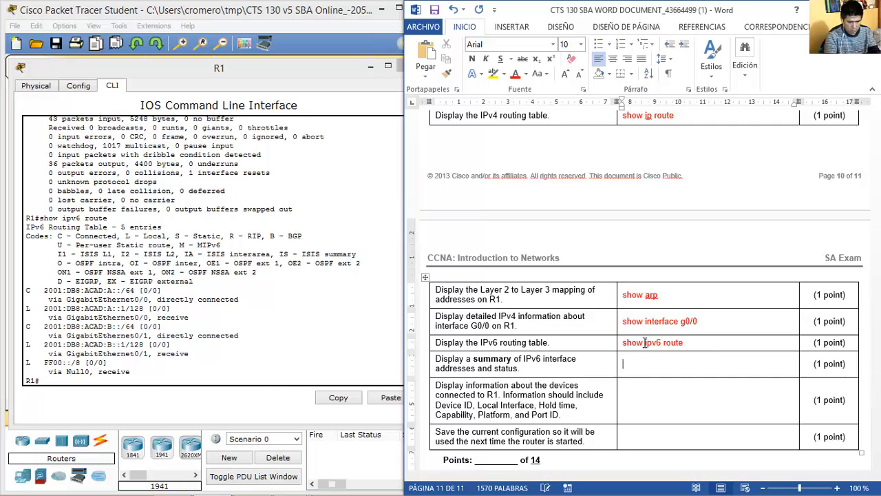
# Enter 'show ipv6 interface brief' in the IPv6 interface summary cell after running it.
pyautogui.moveTo(526, 370); pyautogui.dragTo(435, 359)
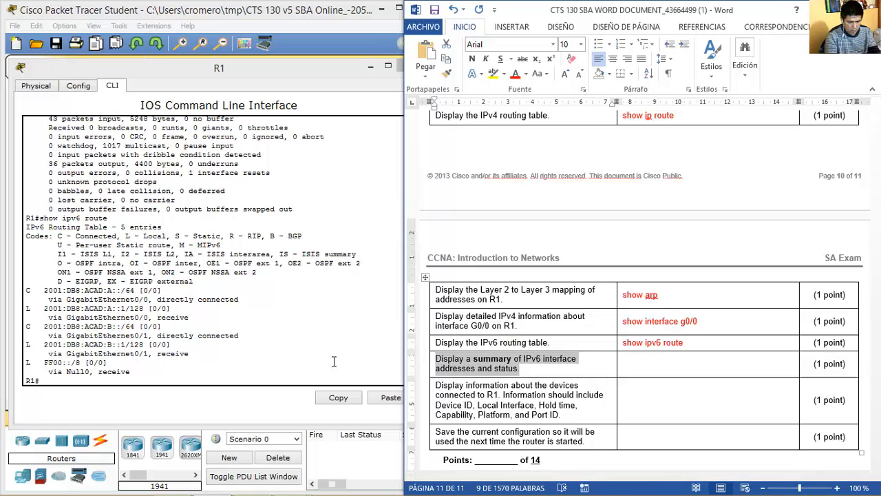
pyautogui.click(298, 368)
pyautogui.press('Up')
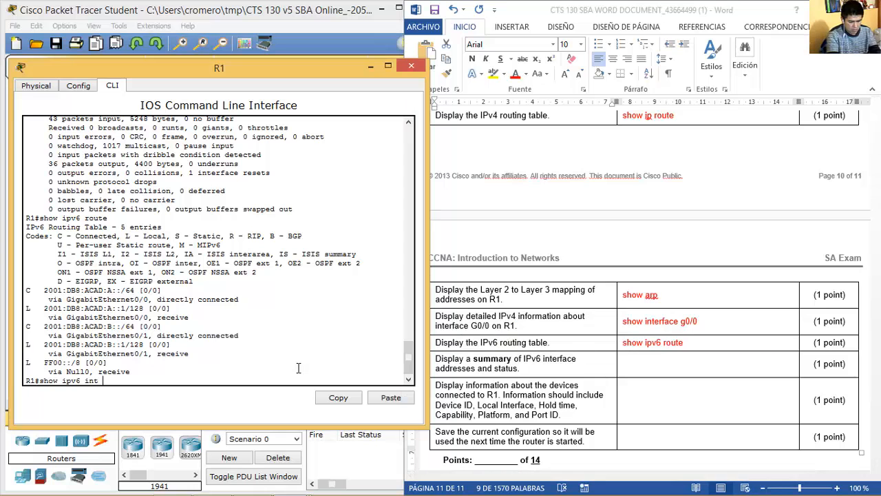
pyautogui.press('Return')
pyautogui.moveTo(44, 317); pyautogui.dragTo(123, 352)
pyautogui.click(647, 365)
pyautogui.write('show ipv6 interface brief')
pyautogui.click(625, 363)
pyautogui.press('BackSpace')
pyautogui.write('s')
# Run show cdp neighbor on R1 and paste the command into the CDP answer cell.
pyautogui.moveTo(577, 413); pyautogui.dragTo(499, 395)
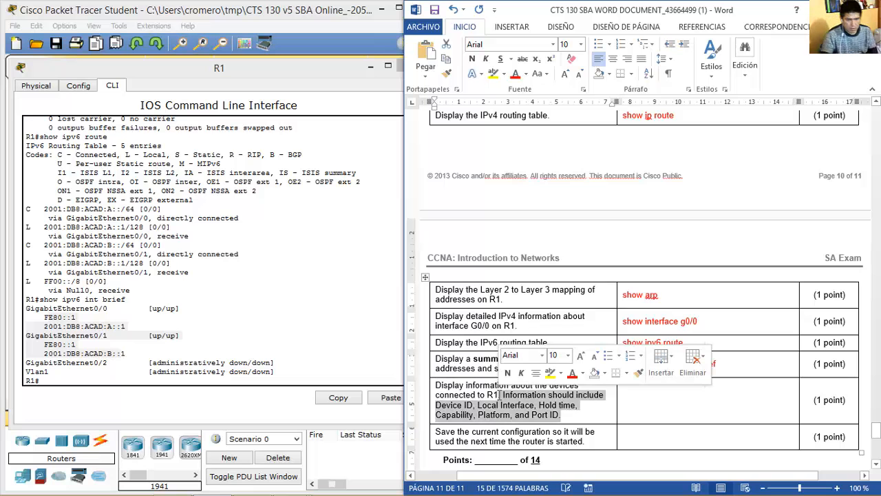
pyautogui.click(501, 394)
pyautogui.moveTo(519, 396); pyautogui.dragTo(559, 415)
pyautogui.click(231, 351)
pyautogui.write('show')
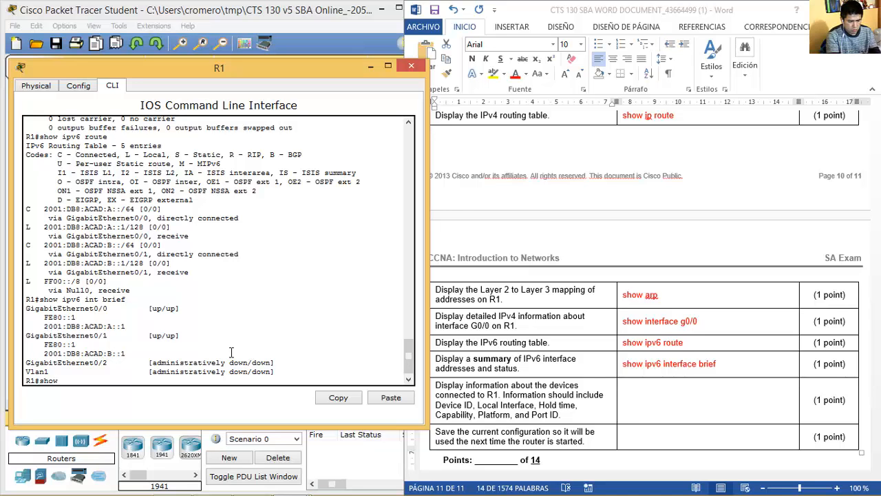
pyautogui.write(' cdp neighbor')
pyautogui.press('Return')
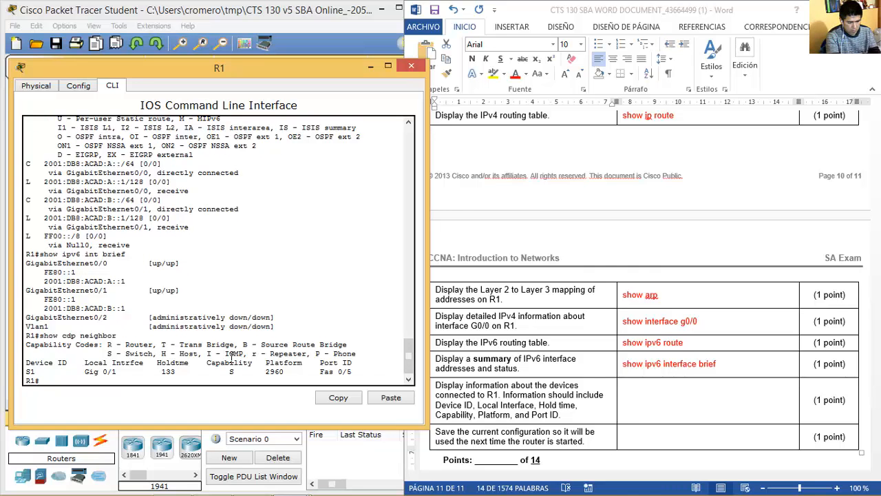
pyautogui.moveTo(31, 353); pyautogui.dragTo(380, 374)
pyautogui.moveTo(118, 336); pyautogui.dragTo(39, 336)
pyautogui.hotkey('ctrl', 'c')
pyautogui.click(669, 400)
pyautogui.hotkey('ctrl', 'v')
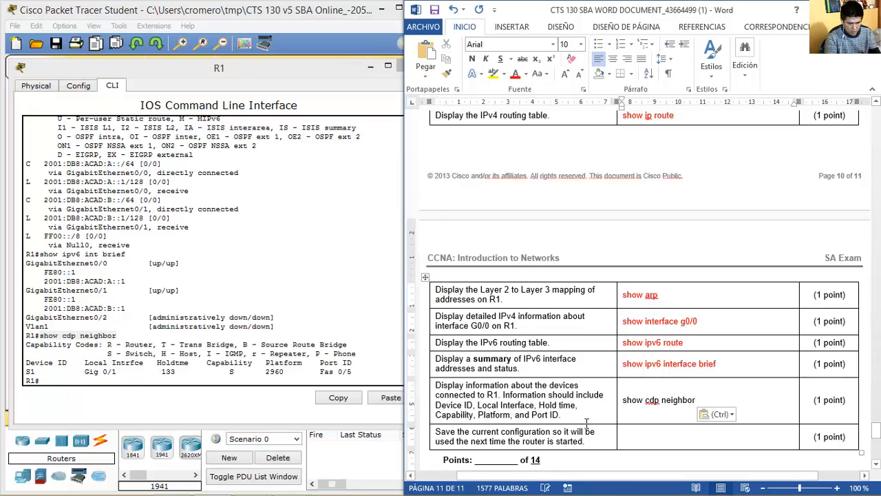
# Save R1's configuration with copy running-config startup-config, copying the full command line.
pyautogui.moveTo(591, 443); pyautogui.dragTo(471, 432)
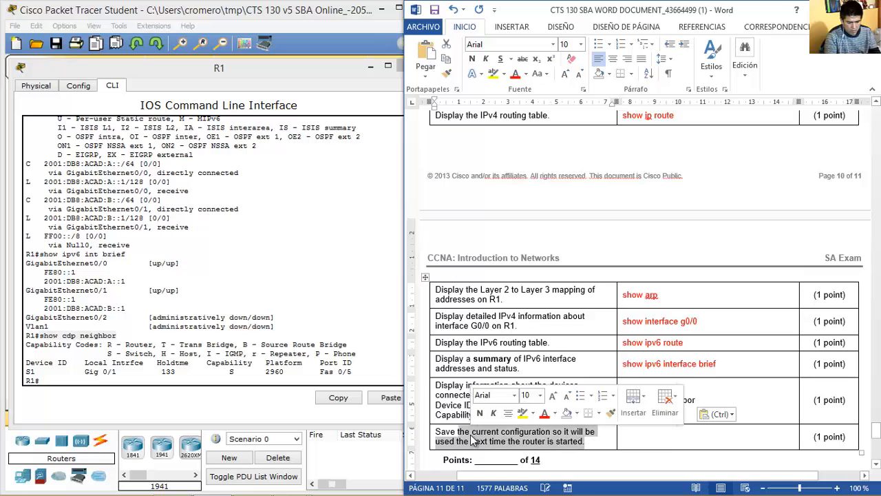
pyautogui.click(647, 438)
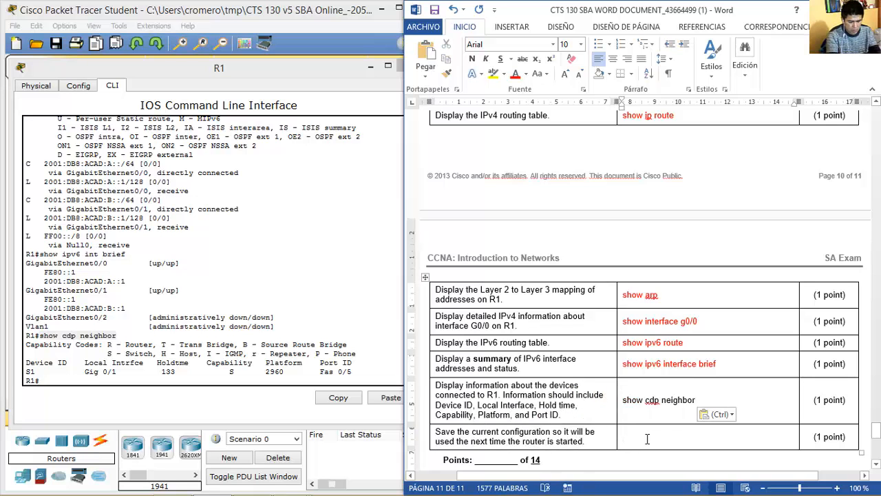
pyautogui.write('Copy runnin')
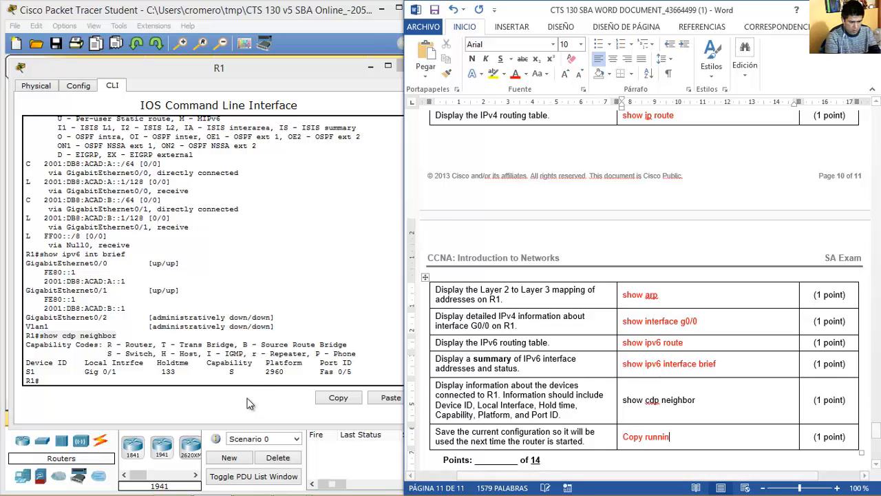
pyautogui.click(251, 378)
pyautogui.write('copy run')
pyautogui.press('Tab')
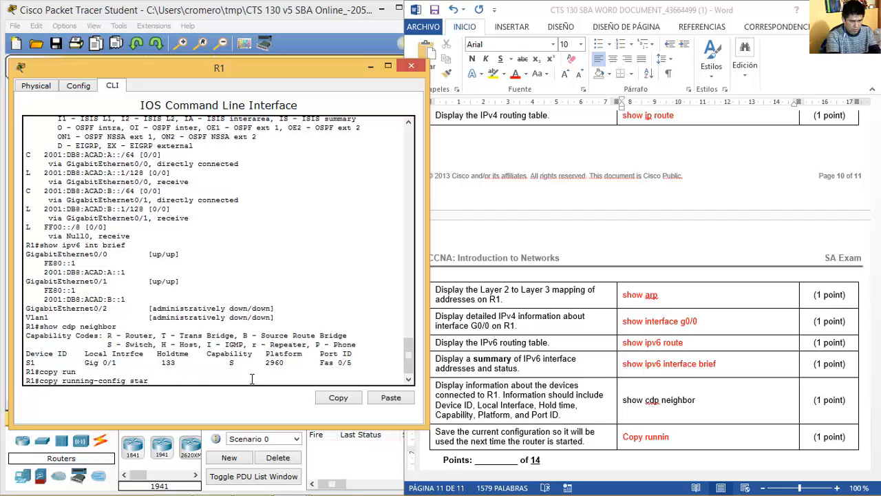
pyautogui.write('star')
pyautogui.press('Tab')
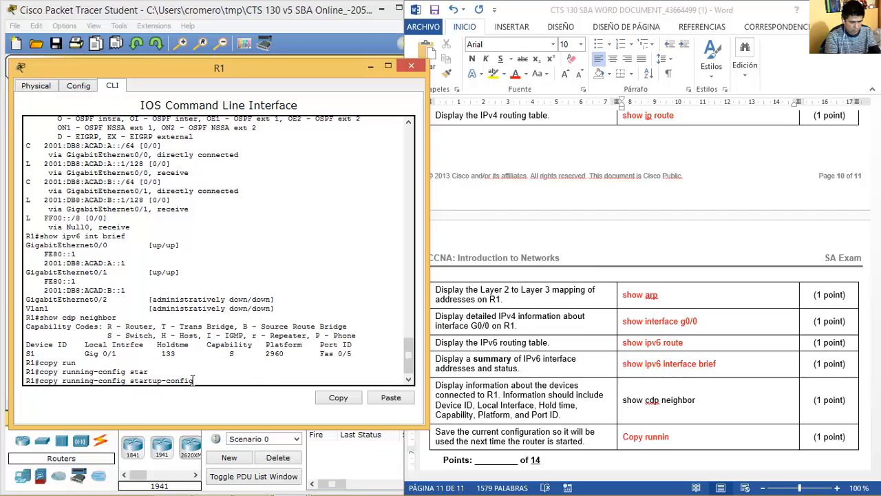
pyautogui.moveTo(194, 379); pyautogui.dragTo(40, 380)
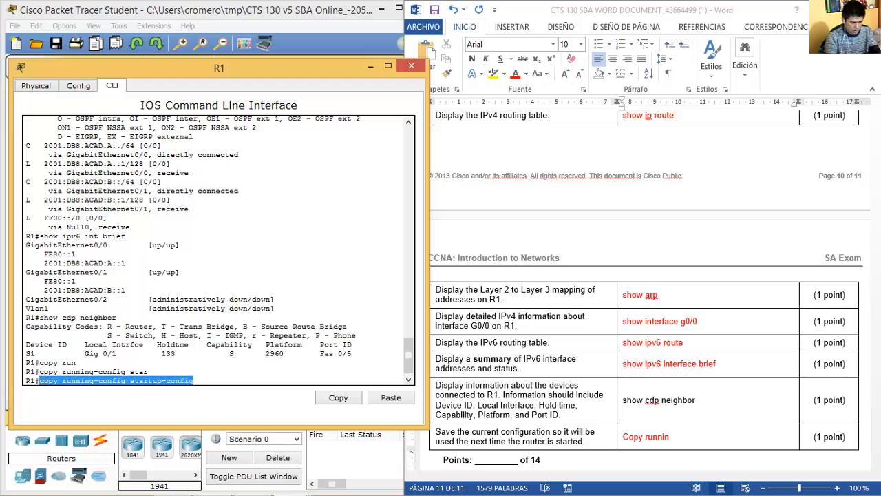
pyautogui.rightClick(40, 380)
pyautogui.click(73, 389)
pyautogui.press('Return')
pyautogui.press('Return')
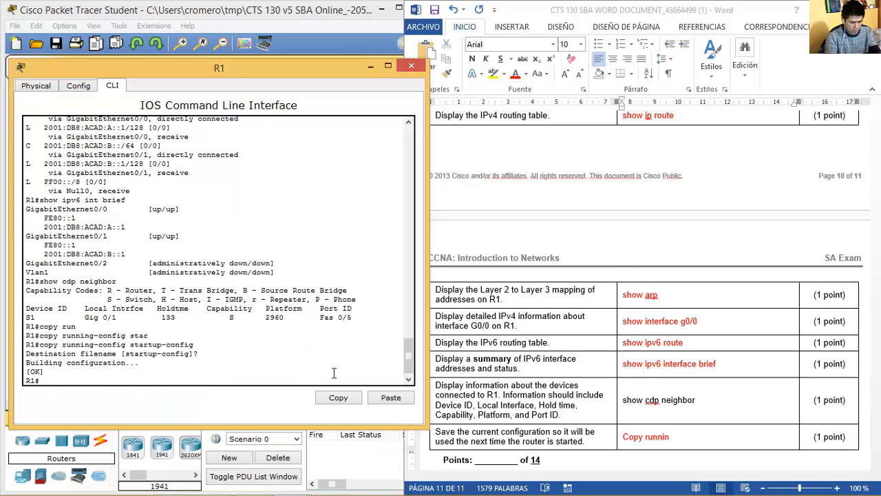
# Replace the last answer cell with 'copy running-config startup-config'.
pyautogui.click(689, 427)
pyautogui.moveTo(685, 438); pyautogui.dragTo(619, 437)
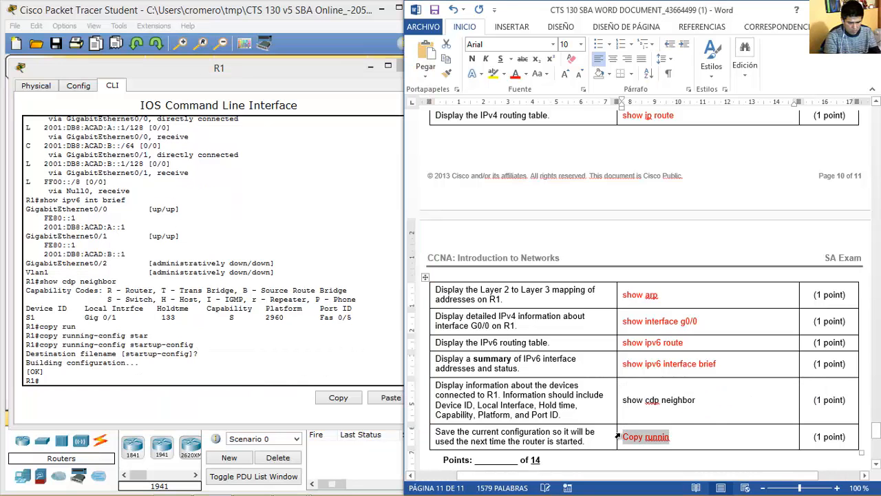
pyautogui.hotkey('ctrl', 'v')
pyautogui.click(319, 323)
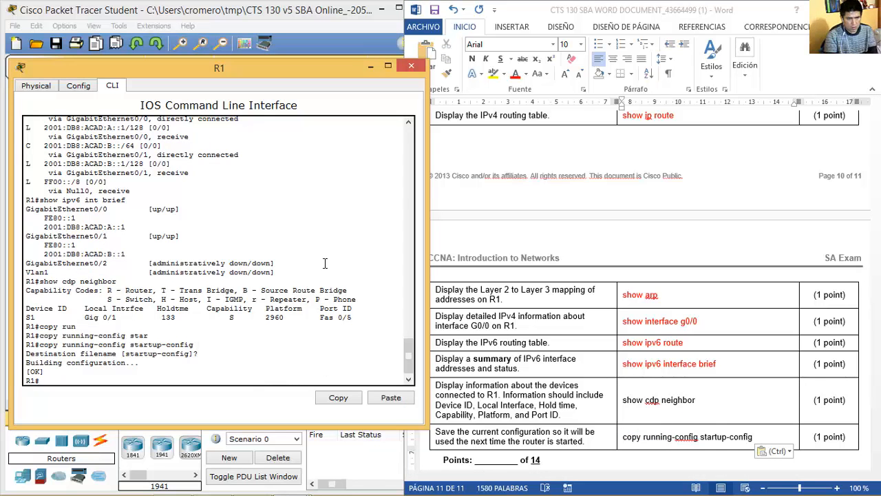
# Close the R1 console, then log in to switch S1's CLI and enter privileged mode with enable.
pyautogui.click(411, 69)
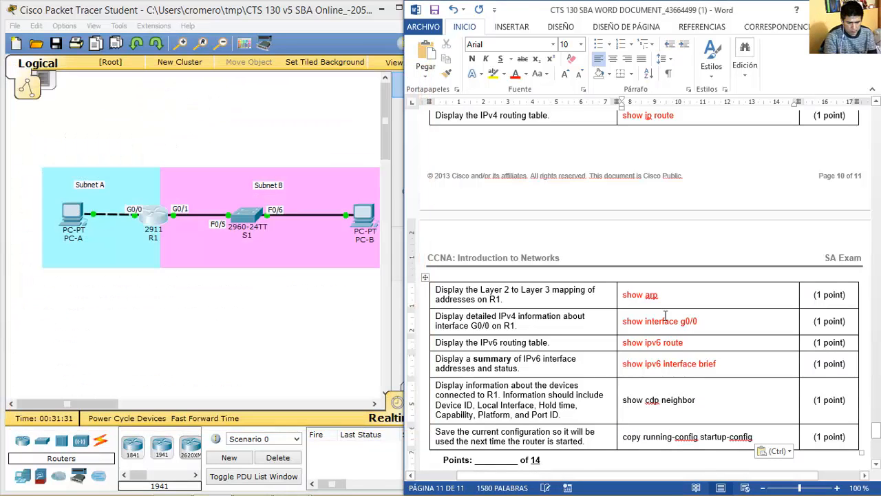
pyautogui.press('Down')
pyautogui.press('Down')
pyautogui.press('Down')
pyautogui.press('Down')
pyautogui.press('Down')
pyautogui.press('Down')
pyautogui.press('Down')
pyautogui.press('Down')
pyautogui.press('Down')
pyautogui.press('Down')
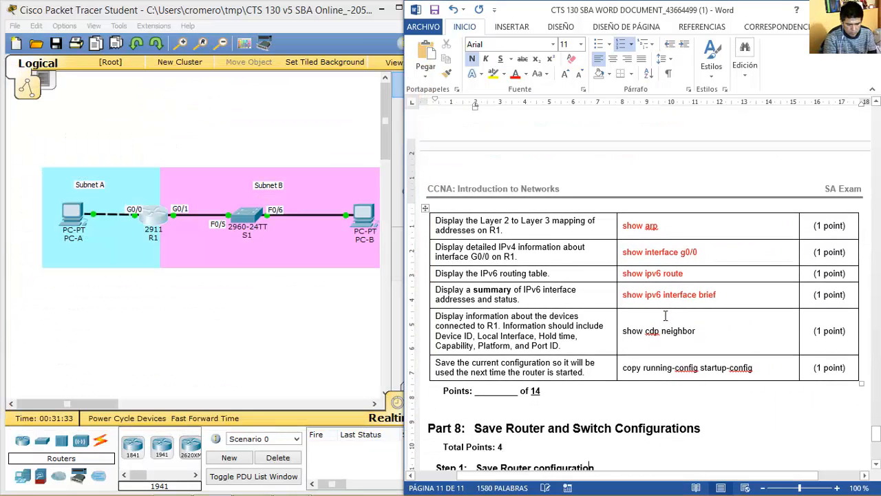
pyautogui.press('Down')
pyautogui.press('Down')
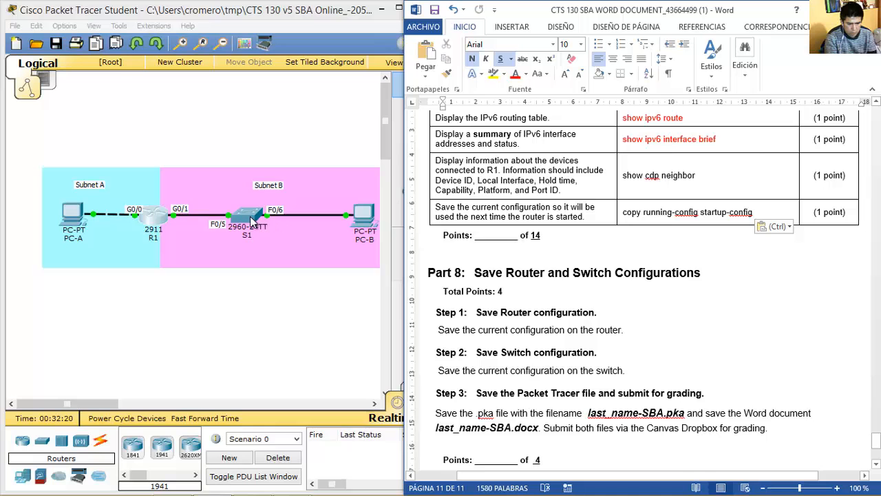
pyautogui.click(250, 217)
pyautogui.press('Return')
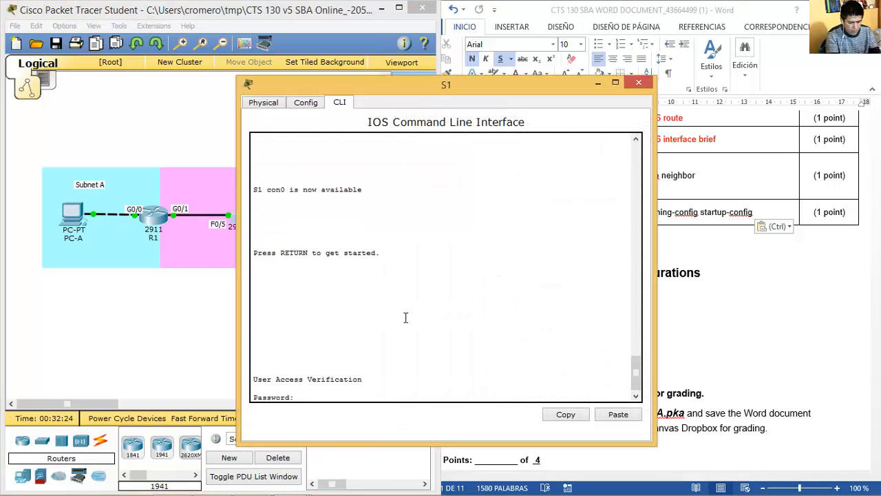
pyautogui.press('Return')
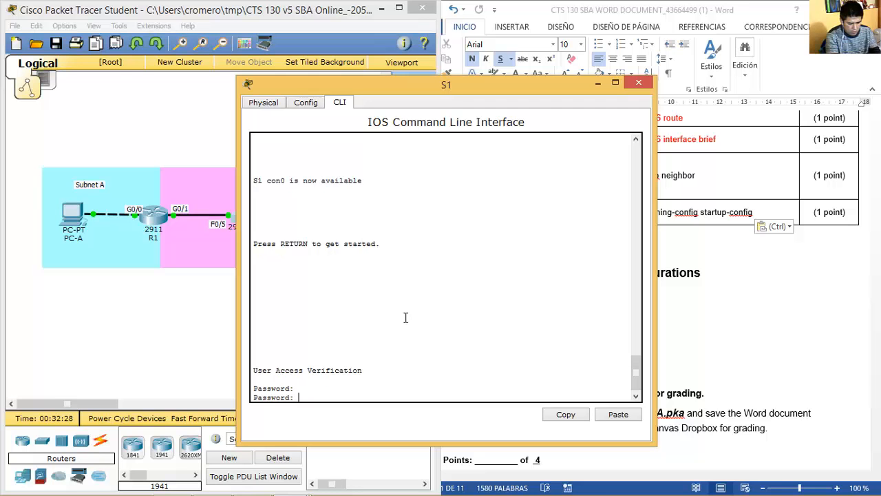
pyautogui.press('Return')
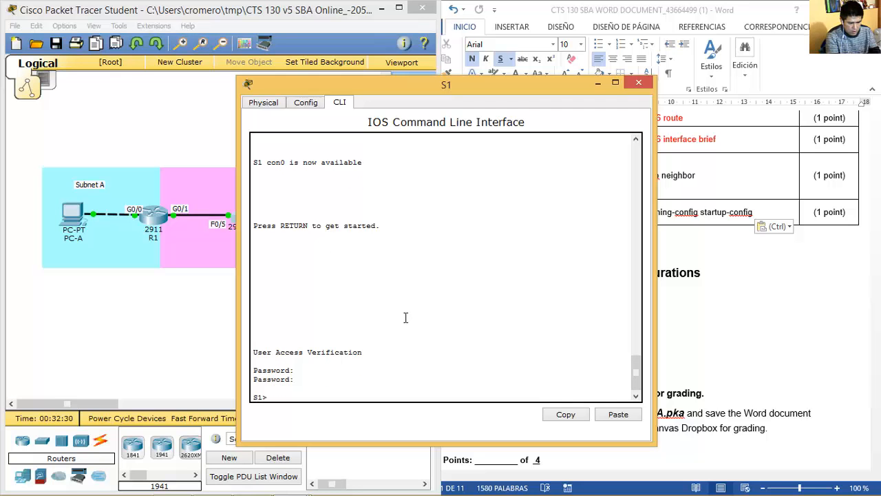
pyautogui.write('en')
pyautogui.press('Return')
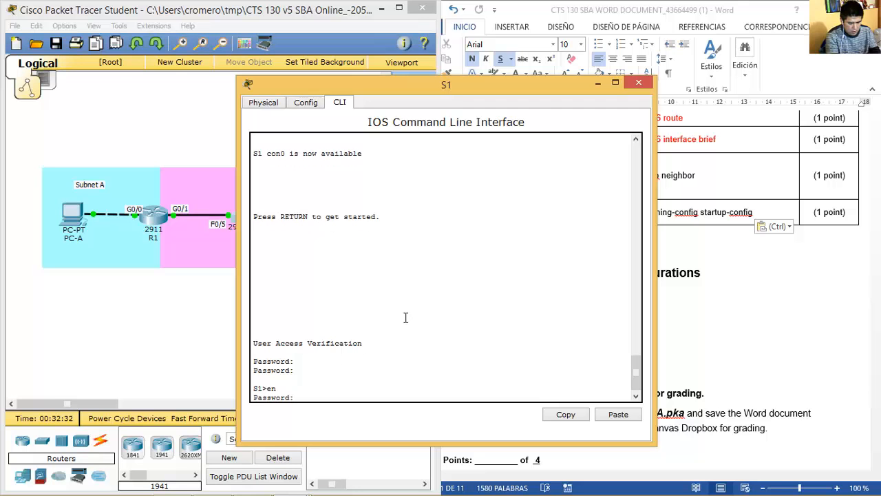
pyautogui.press('Return')
# Run copy running-config startup-config on S1, confirm the filename, and close the S1 window.
pyautogui.write('copy run')
pyautogui.press('Tab')
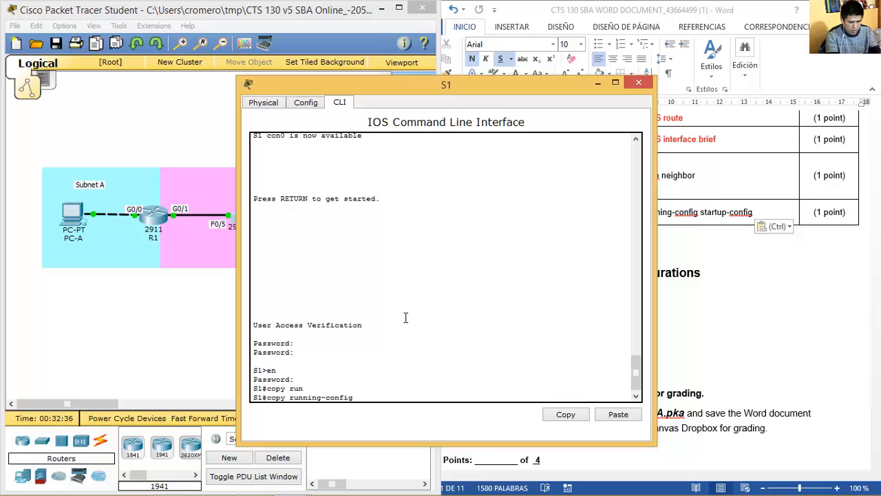
pyautogui.write('start')
pyautogui.press('Tab')
pyautogui.press('Return')
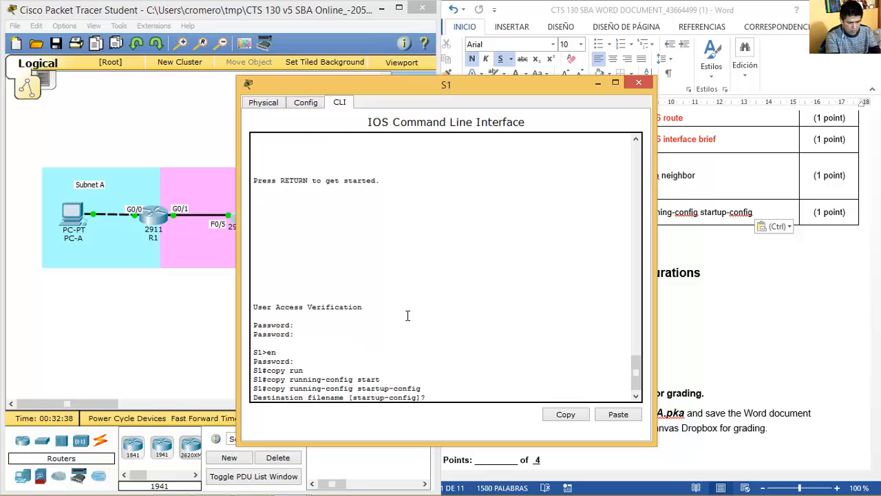
pyautogui.press('Return')
pyautogui.press('Return')
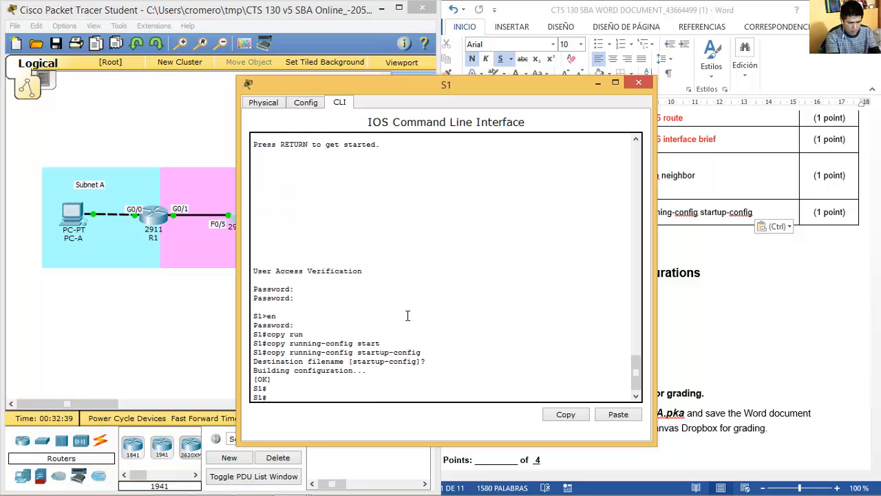
pyautogui.click(640, 83)
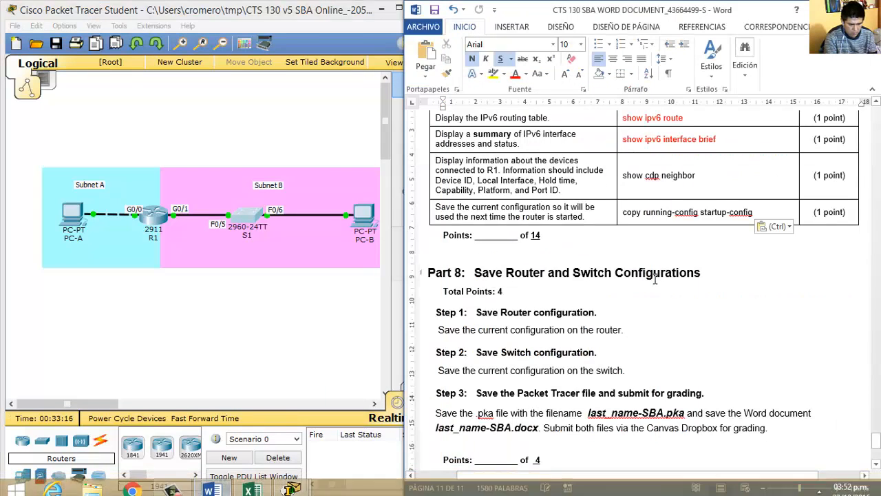